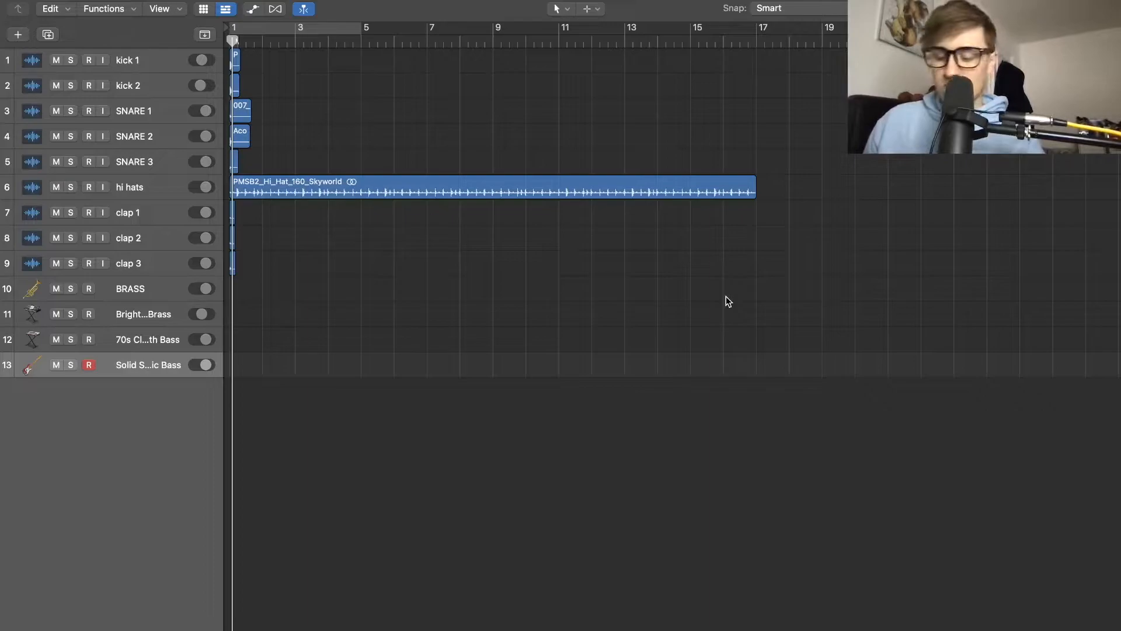
Solo the hi hats track and start playback to hear its loop alone
{"action": "key", "text": "super+Down"}
{"action": "key", "text": "super+Down"}
{"action": "key", "text": "super+Down"}
{"action": "key", "text": "super+Down"}
{"action": "key", "text": "super+Down"}
{"action": "key", "text": "super+Down"}
{"action": "key", "text": "super+Down"}
{"action": "key", "text": "super+Down"}
{"action": "key", "text": "super+Down"}
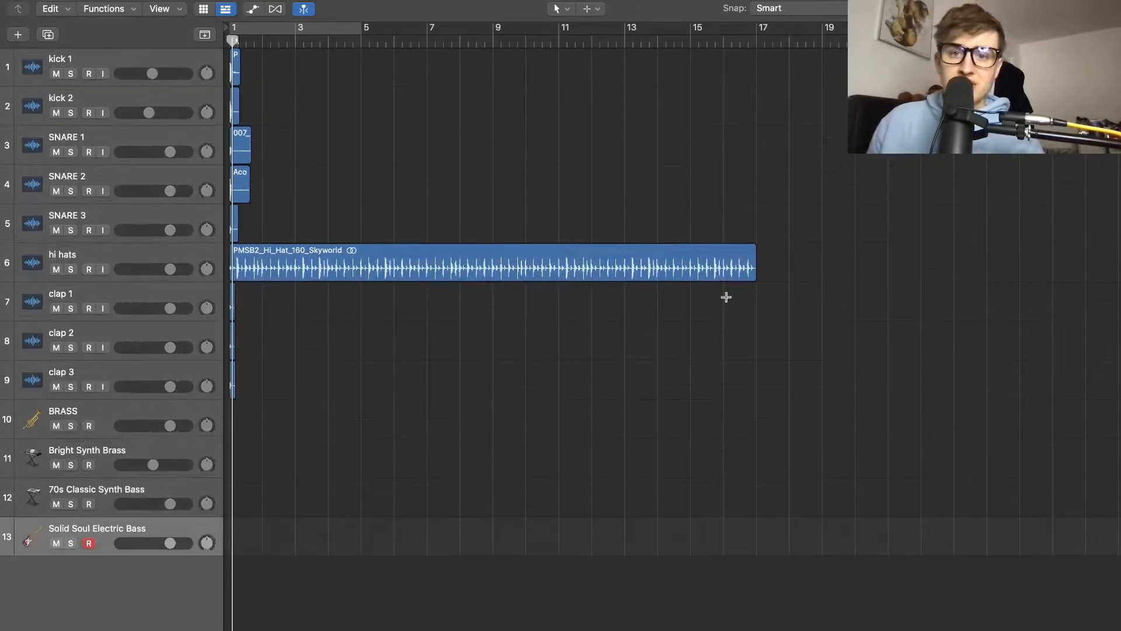
{"action": "key", "text": "super+Right"}
{"action": "key", "text": "super+Right"}
{"action": "scroll", "coordinate": [726, 298], "scroll_direction": "up", "scroll_amount": 3}
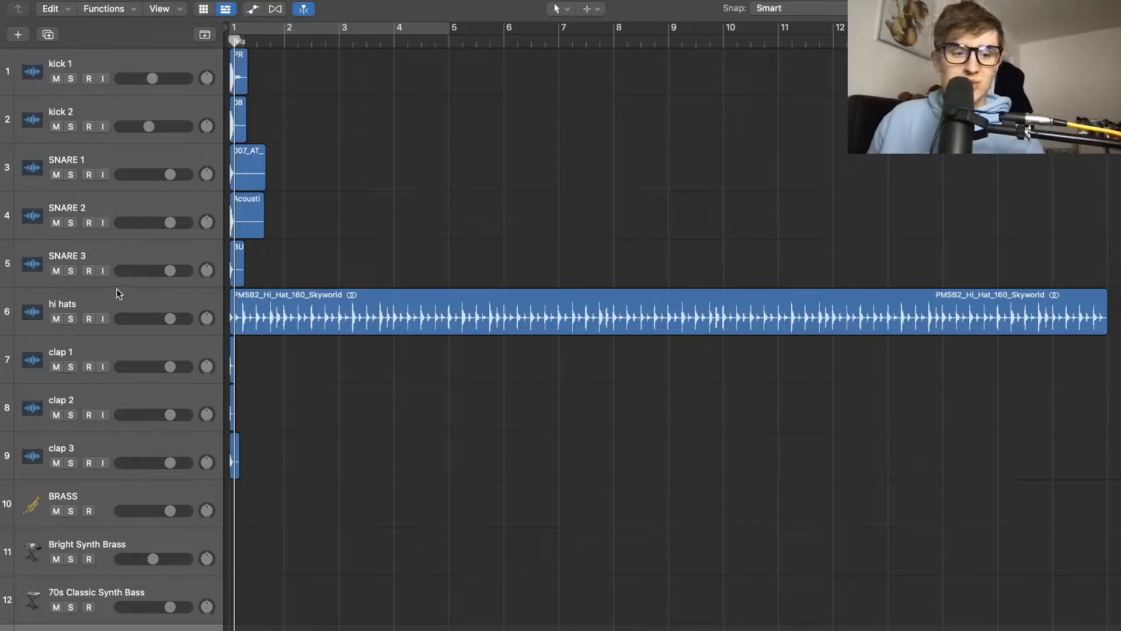
{"action": "left_click", "coordinate": [71, 319]}
{"action": "key", "text": "space"}
Turn on the cycle range and extend its end to bar 8
{"action": "left_click", "coordinate": [369, 26]}
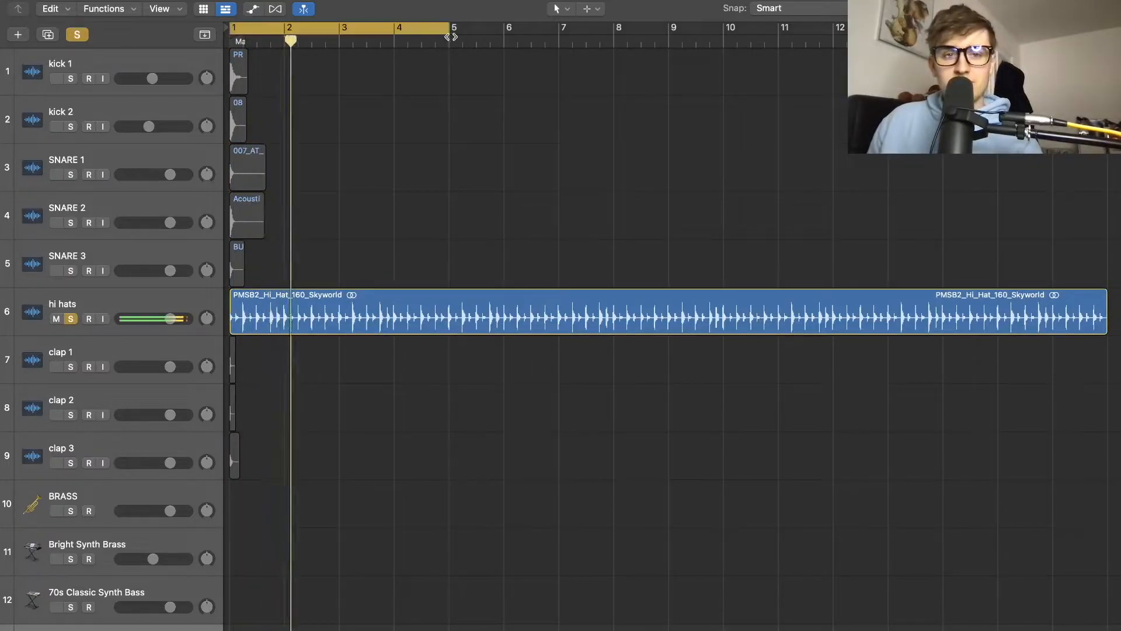
{"action": "left_click_drag", "start_coordinate": [451, 37], "coordinate": [609, 55]}
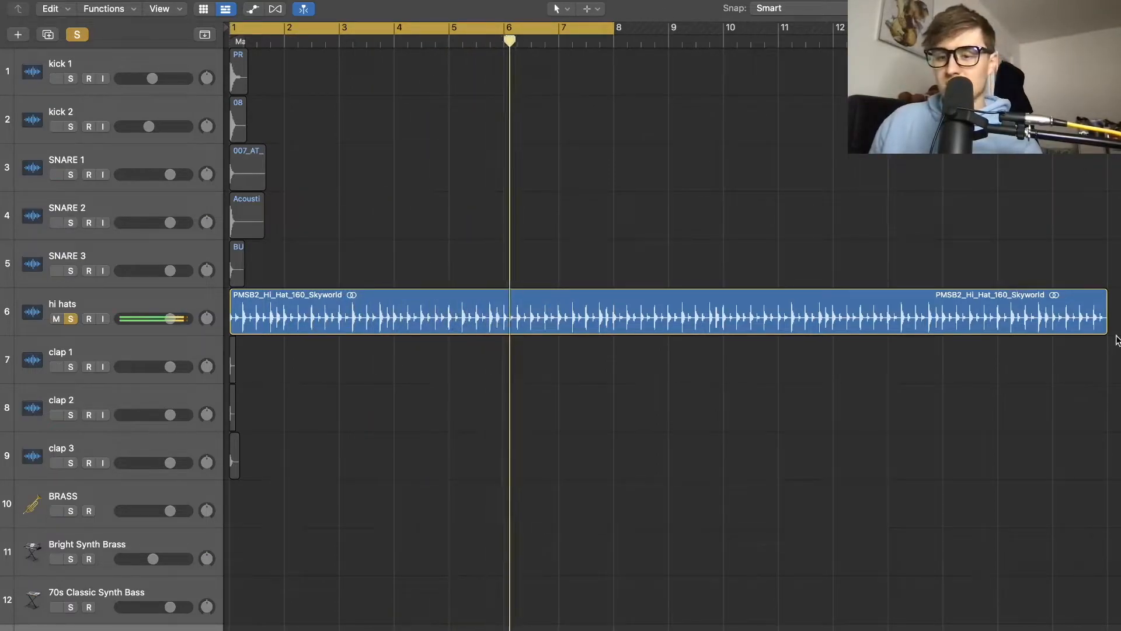
{"action": "scroll", "coordinate": [1108, 321], "scroll_direction": "down", "scroll_amount": 1}
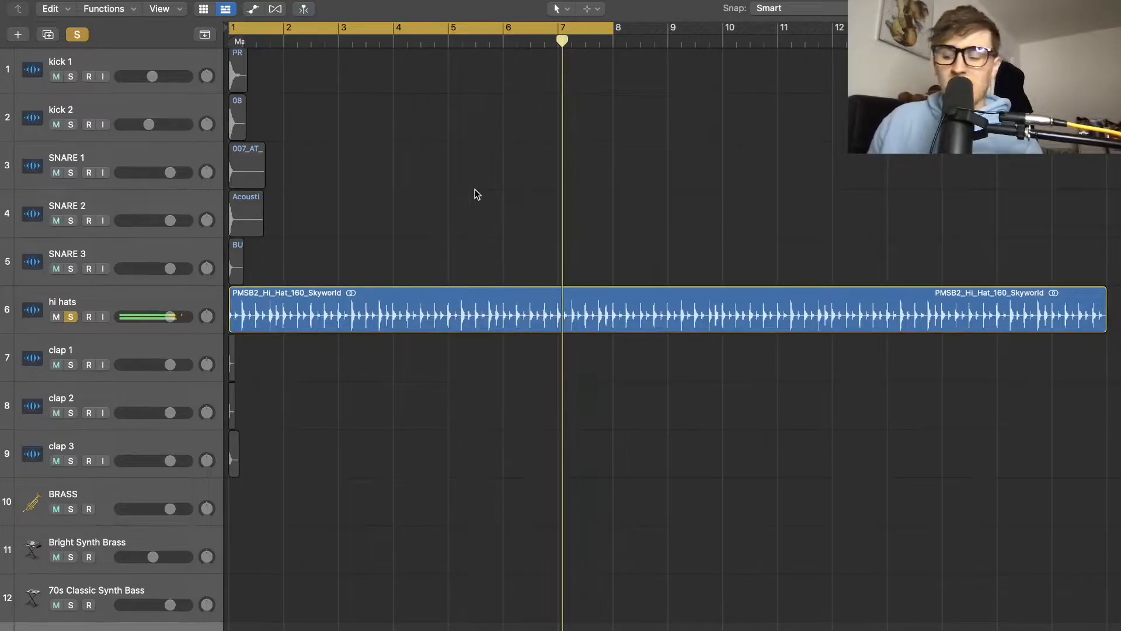
{"action": "scroll", "coordinate": [361, 143], "scroll_direction": "up", "scroll_amount": 1}
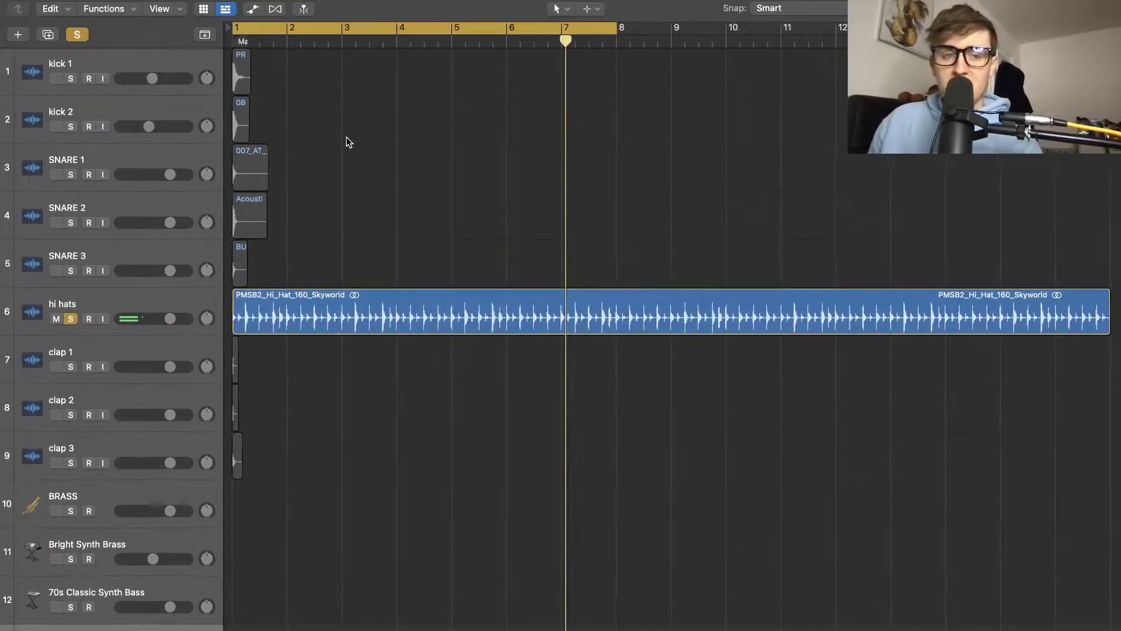
Solo kick 1 and kick 2 together with the hi hats and select both kick regions
{"action": "left_click", "coordinate": [70, 78]}
{"action": "left_click", "coordinate": [71, 127]}
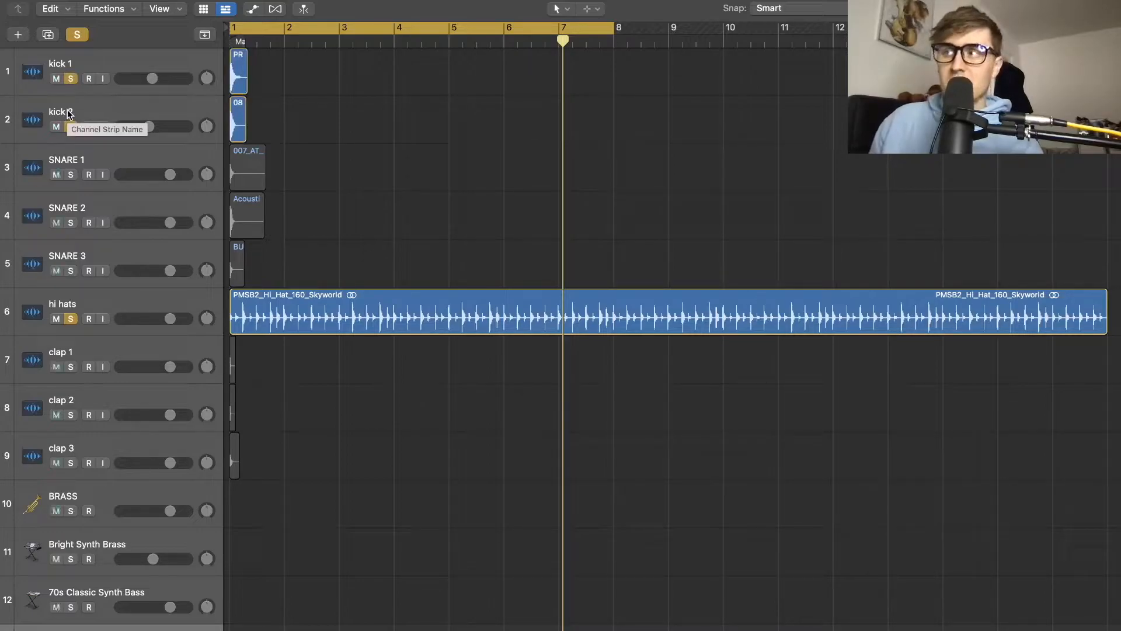
{"action": "left_click_drag", "start_coordinate": [319, 132], "coordinate": [234, 80]}
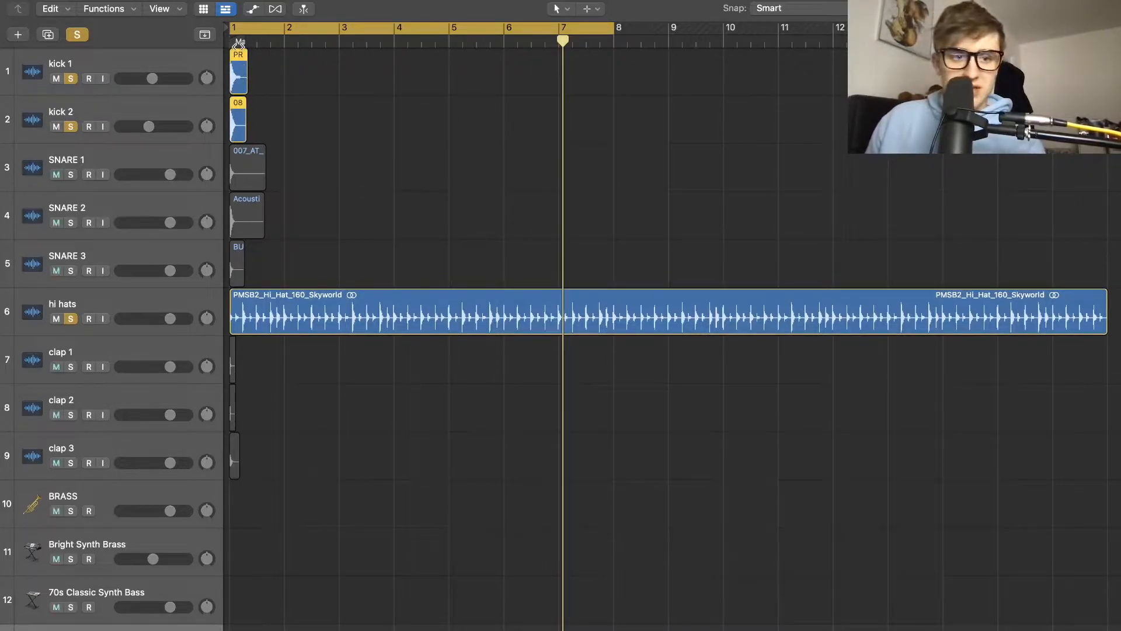
Lower the volumes of kick 1 and kick 2 slightly while playing from bar 1
{"action": "left_click", "coordinate": [231, 42]}
{"action": "left_click_drag", "start_coordinate": [150, 127], "coordinate": [148, 127]}
{"action": "key", "text": "space"}
{"action": "left_click_drag", "start_coordinate": [146, 79], "coordinate": [143, 79]}
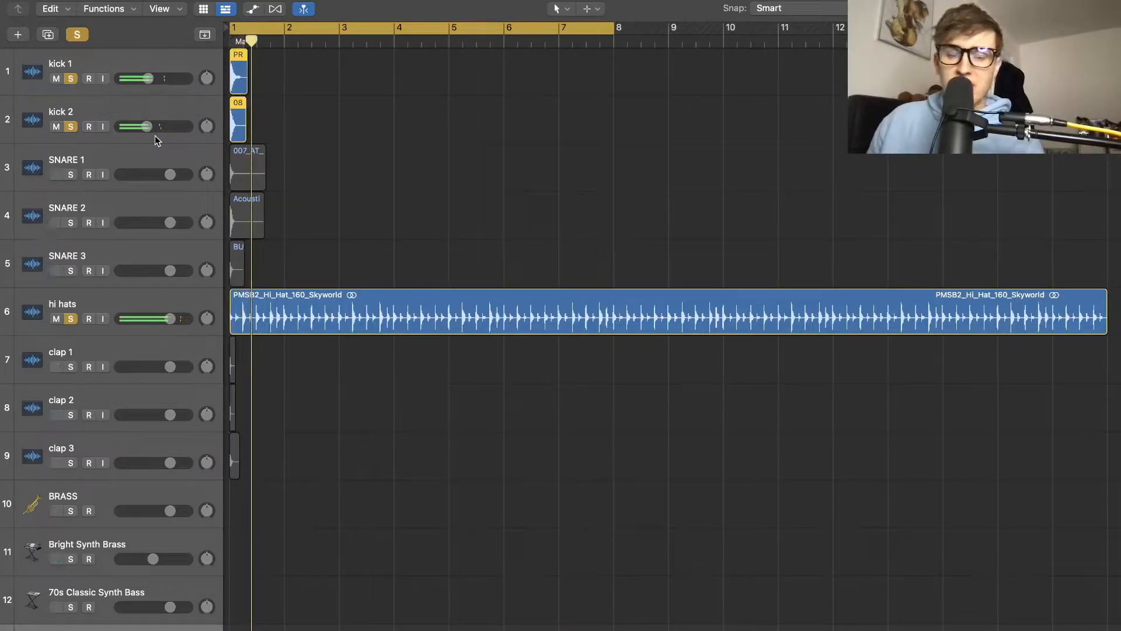
{"action": "left_click", "coordinate": [231, 43]}
{"action": "key", "text": "space"}
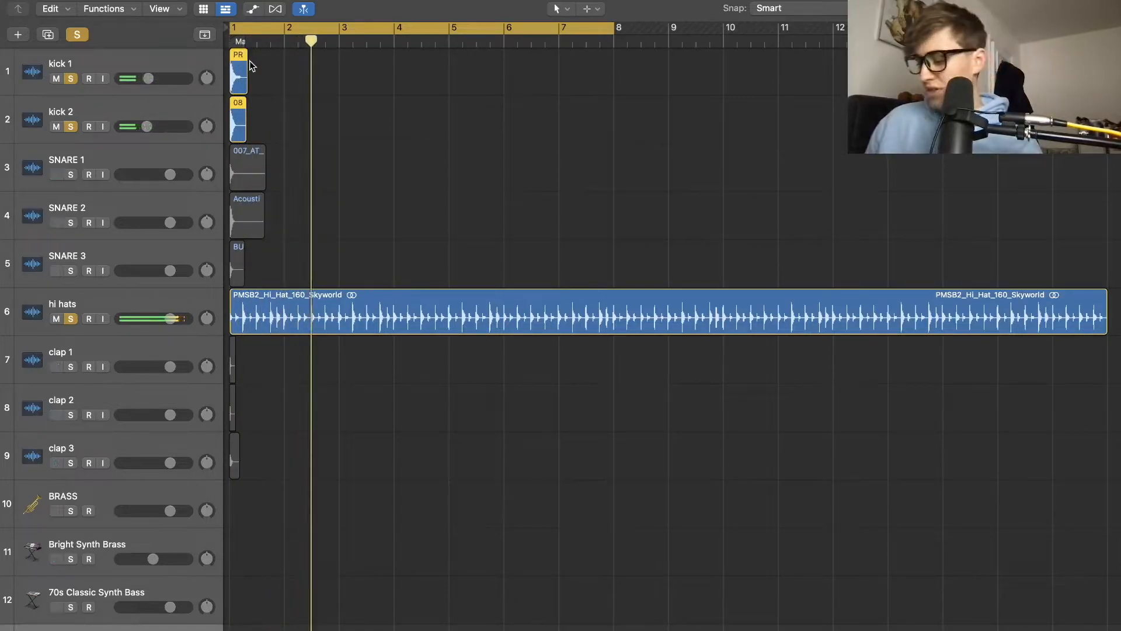
Copy the paired kick hits to bar 2, to beat 2 of bar 2 and to half a beat before bar 2, and play them
{"action": "key", "text": "space"}
{"action": "left_click_drag", "start_coordinate": [237, 82], "coordinate": [308, 82]}
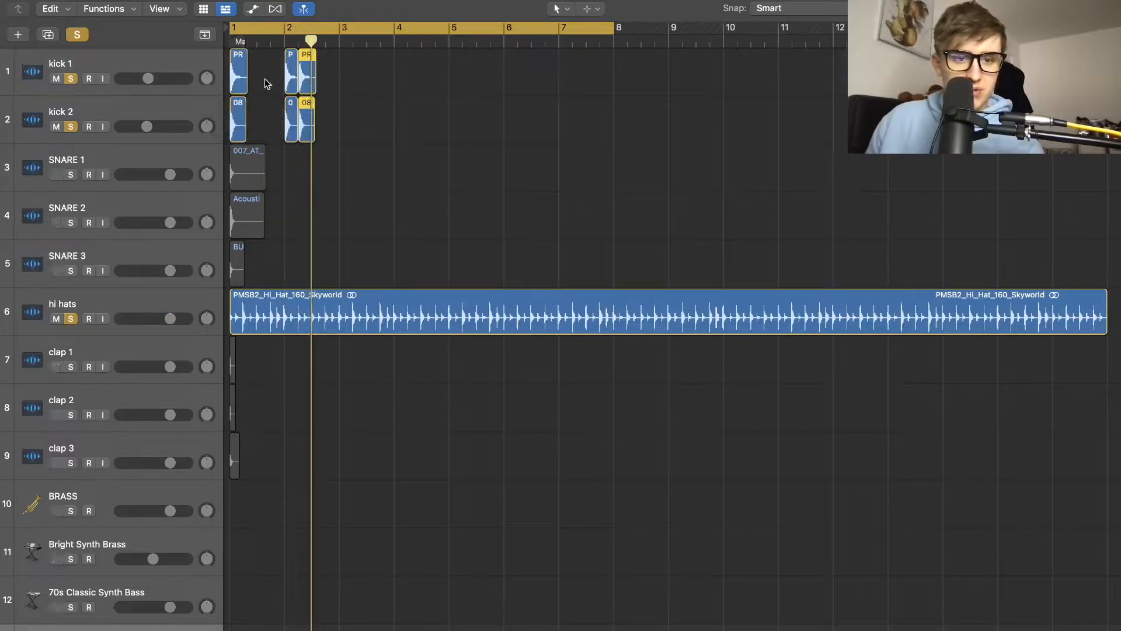
{"action": "key", "text": "super+Right"}
{"action": "key", "text": "super+Right"}
{"action": "key", "text": "super+Right"}
{"action": "key", "text": "super+Right"}
{"action": "scroll", "coordinate": [276, 73], "scroll_direction": "left", "scroll_amount": 5}
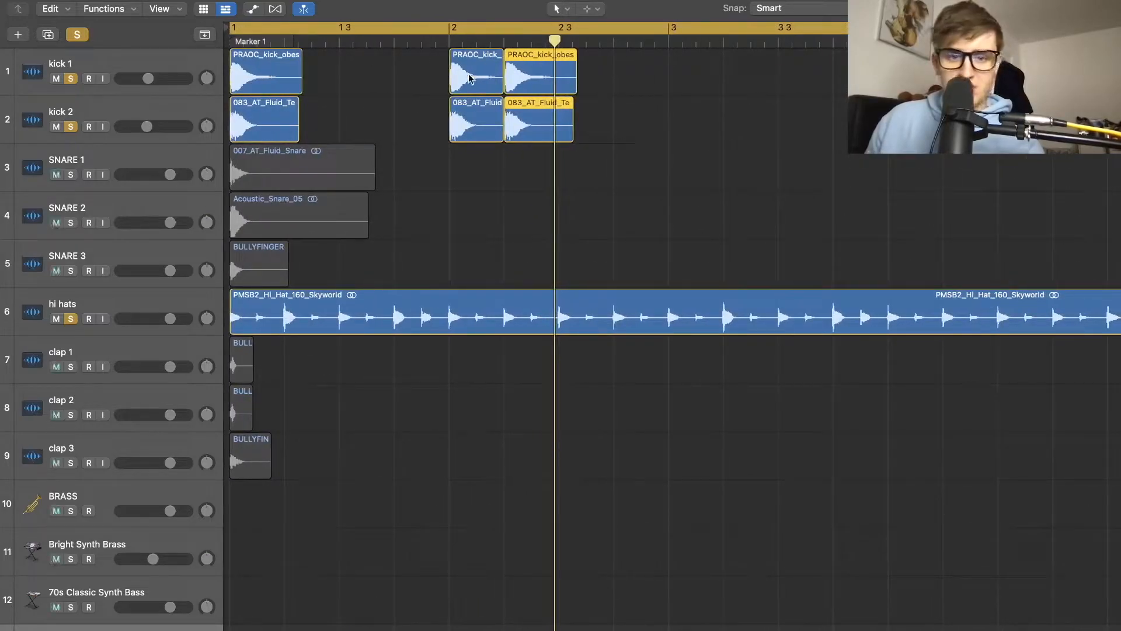
{"action": "left_click", "coordinate": [477, 77]}
{"action": "mouse_move", "coordinate": [477, 81]}
{"action": "left_mouse_down"}
{"action": "mouse_move", "coordinate": [449, 85]}
{"action": "mouse_move", "coordinate": [471, 82]}
{"action": "left_mouse_up"}
{"action": "left_click", "coordinate": [416, 42]}
{"action": "key", "text": "space"}
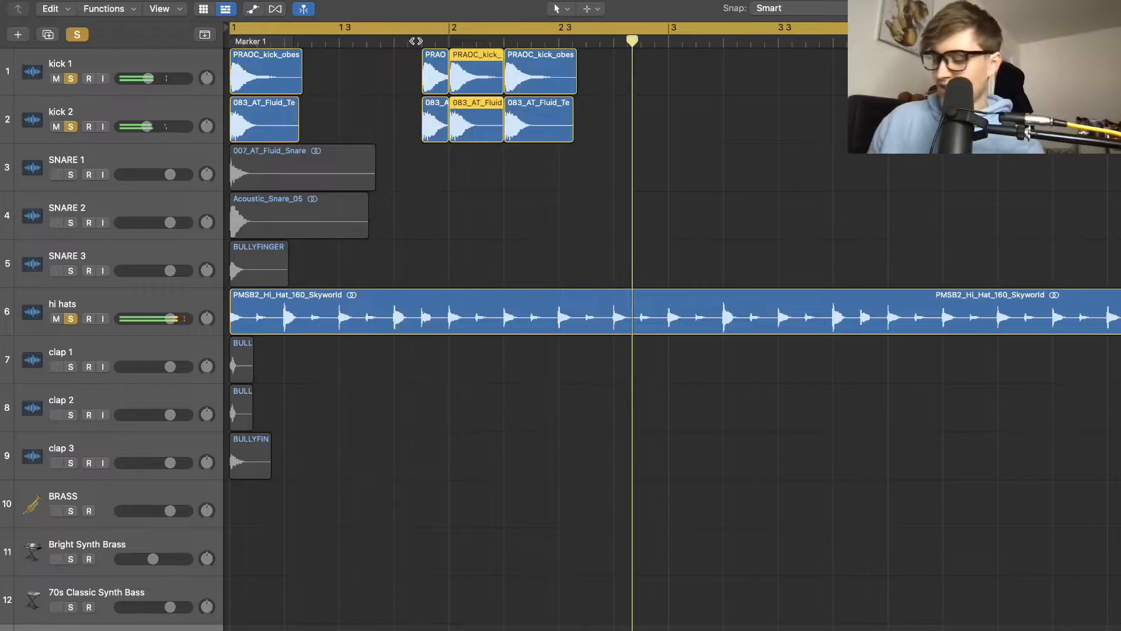
Repeat the two-bar kick pattern on both kick tracks up to bar 8, delete the hits beyond it, and play the loop
{"action": "key", "text": "super+Up"}
{"action": "key", "text": "super+Up"}
{"action": "key", "text": "super+Up"}
{"action": "key", "text": "super+Up"}
{"action": "key", "text": "super+Up"}
{"action": "key", "text": "super+Up"}
{"action": "key", "text": "super+Up"}
{"action": "key", "text": "super+Left"}
{"action": "key", "text": "super+Left"}
{"action": "key", "text": "super+Left"}
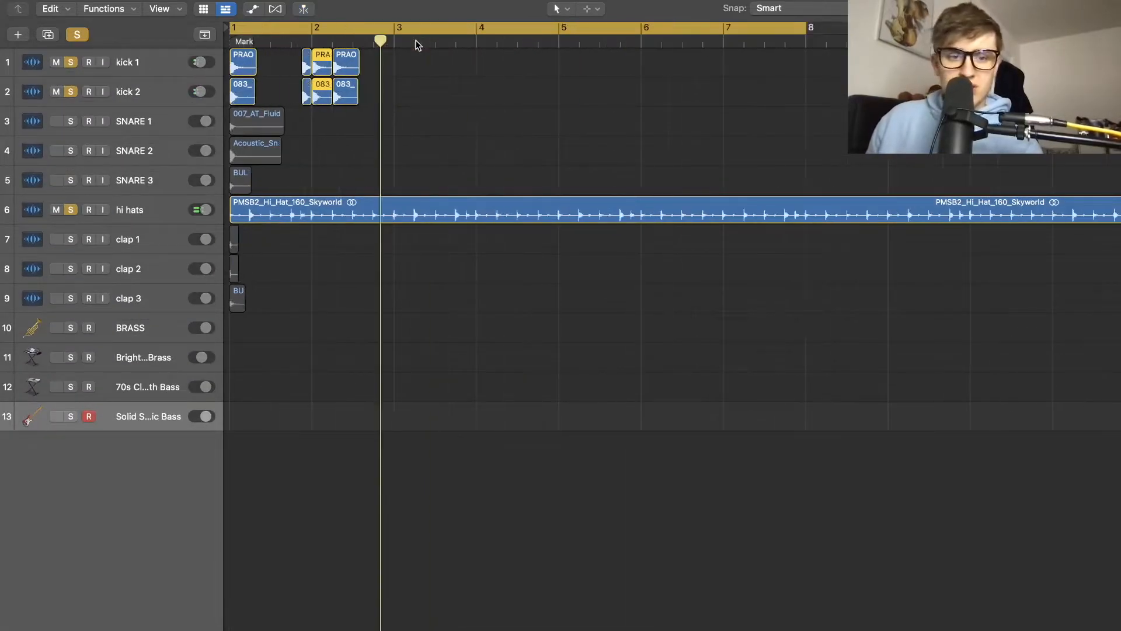
{"action": "left_click_drag", "start_coordinate": [476, 95], "coordinate": [311, 86]}
{"action": "mouse_move", "coordinate": [559, 93]}
{"action": "left_mouse_down"}
{"action": "mouse_move", "coordinate": [221, 67]}
{"action": "mouse_move", "coordinate": [572, 76]}
{"action": "left_mouse_up"}
{"action": "left_click_drag", "start_coordinate": [841, 92], "coordinate": [811, 64]}
{"action": "key", "text": "Delete"}
{"action": "key", "text": "space"}
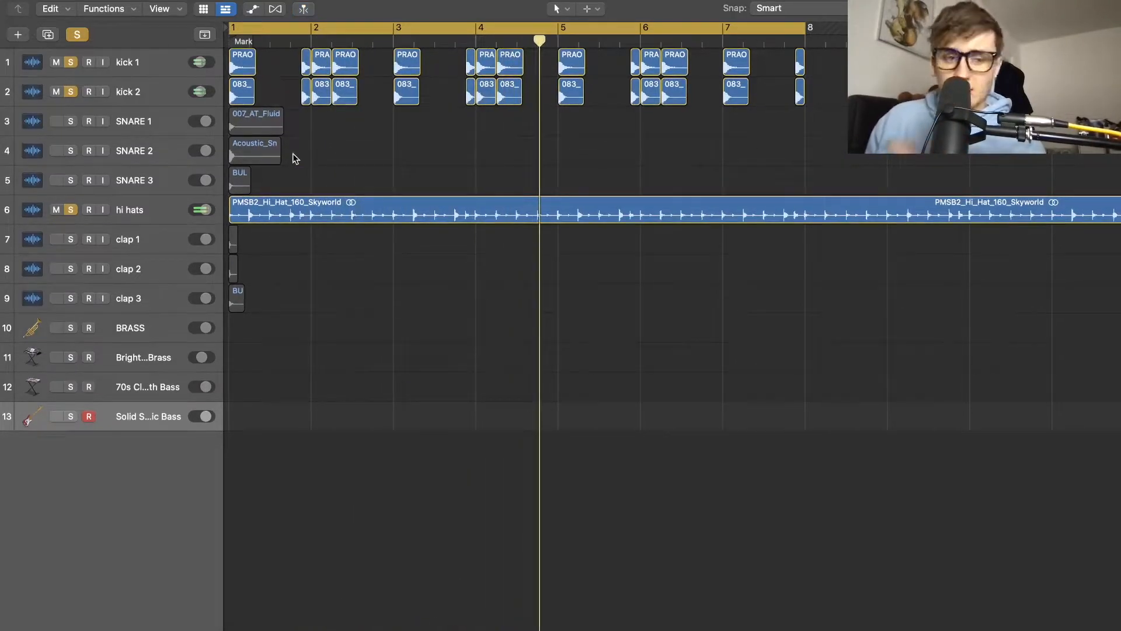
Move the clap 1, clap 2 and clap 3 tracks together to directly below kick 2
{"action": "left_click", "coordinate": [155, 247]}
{"action": "left_click", "coordinate": [149, 303], "text": "shift"}
{"action": "left_click_drag", "start_coordinate": [155, 247], "coordinate": [161, 132]}
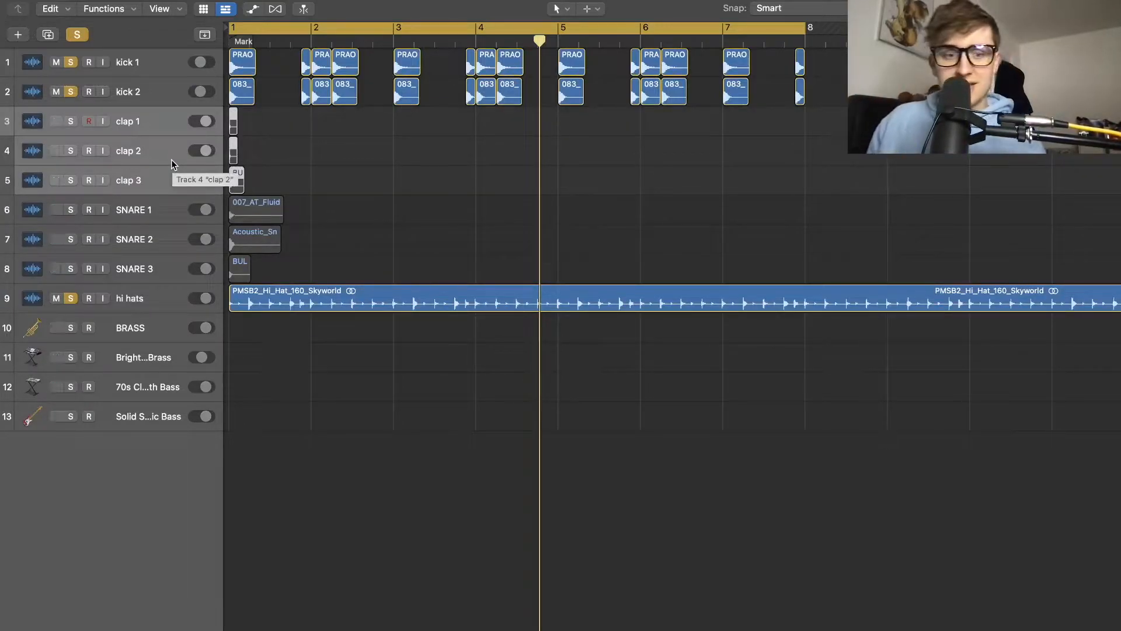
Clear the existing solos and solo only the three clap tracks
{"action": "key", "text": "super+Down"}
{"action": "key", "text": "super+Down"}
{"action": "key", "text": "super+Down"}
{"action": "key", "text": "super+Down"}
{"action": "key", "text": "super+Down"}
{"action": "key", "text": "super+Down"}
{"action": "key", "text": "super+Down"}
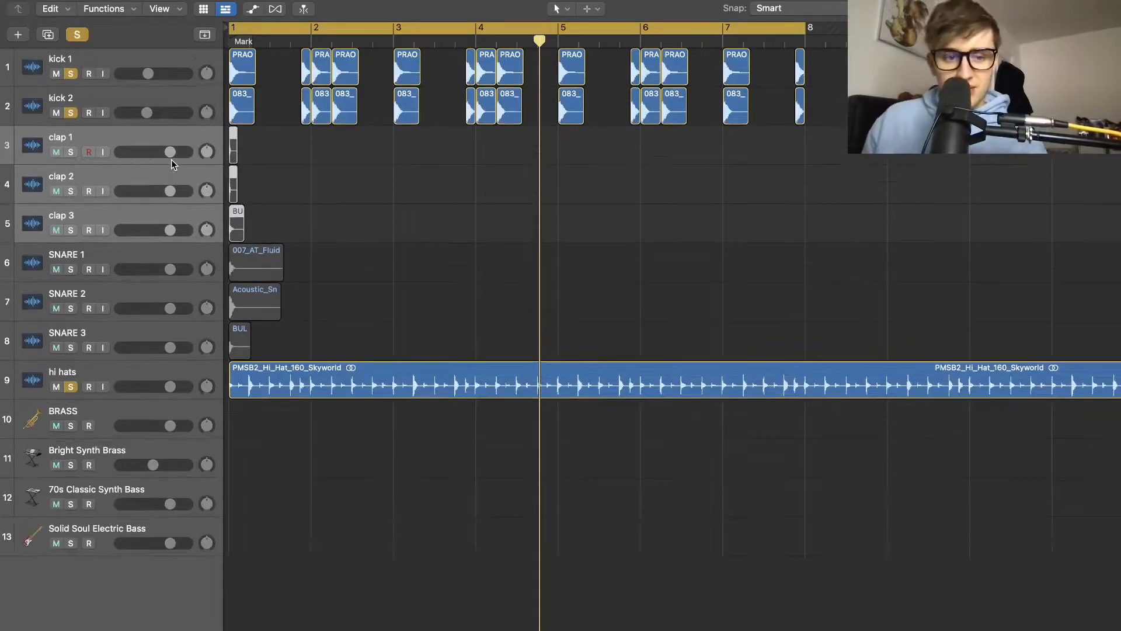
{"action": "key", "text": "super+Down"}
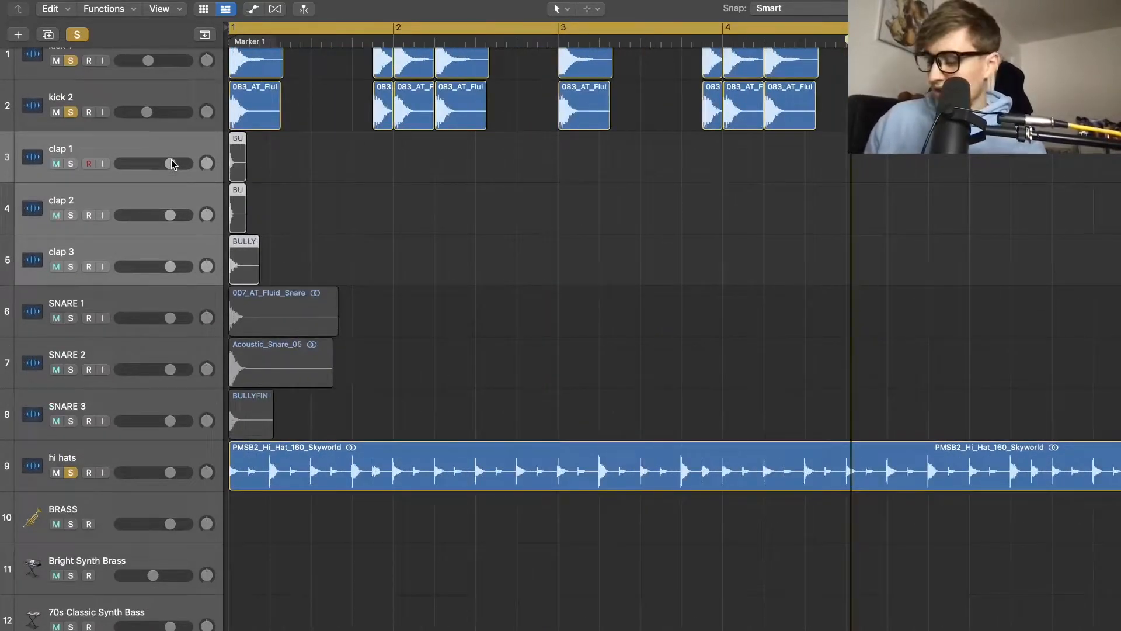
{"action": "key", "text": "super+Up"}
{"action": "key", "text": "super+Up"}
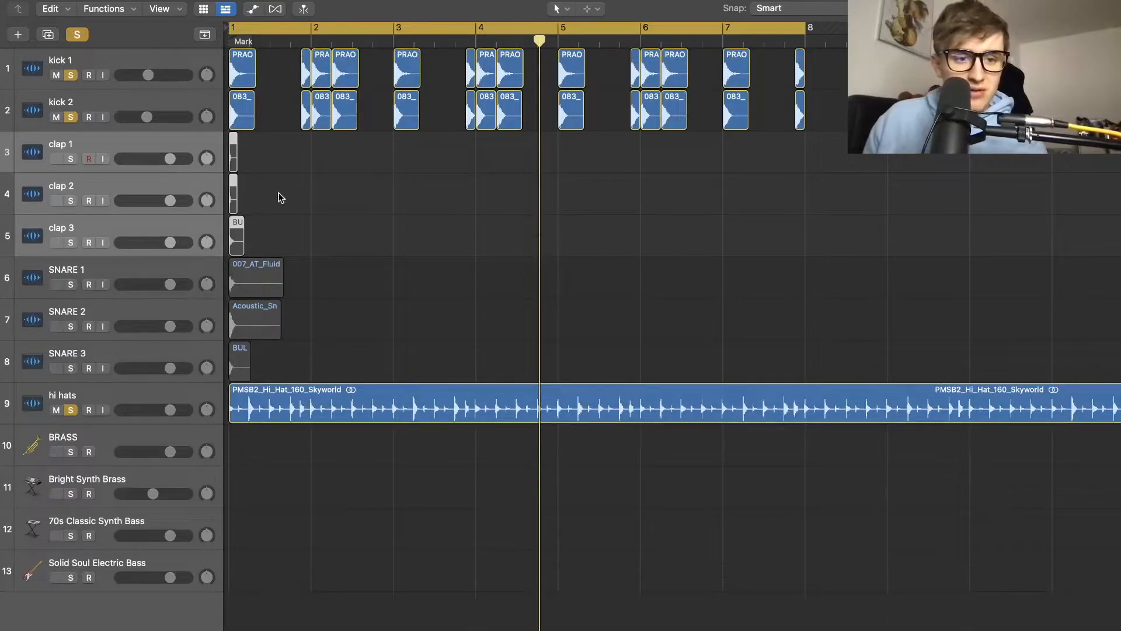
{"action": "left_click", "coordinate": [72, 32]}
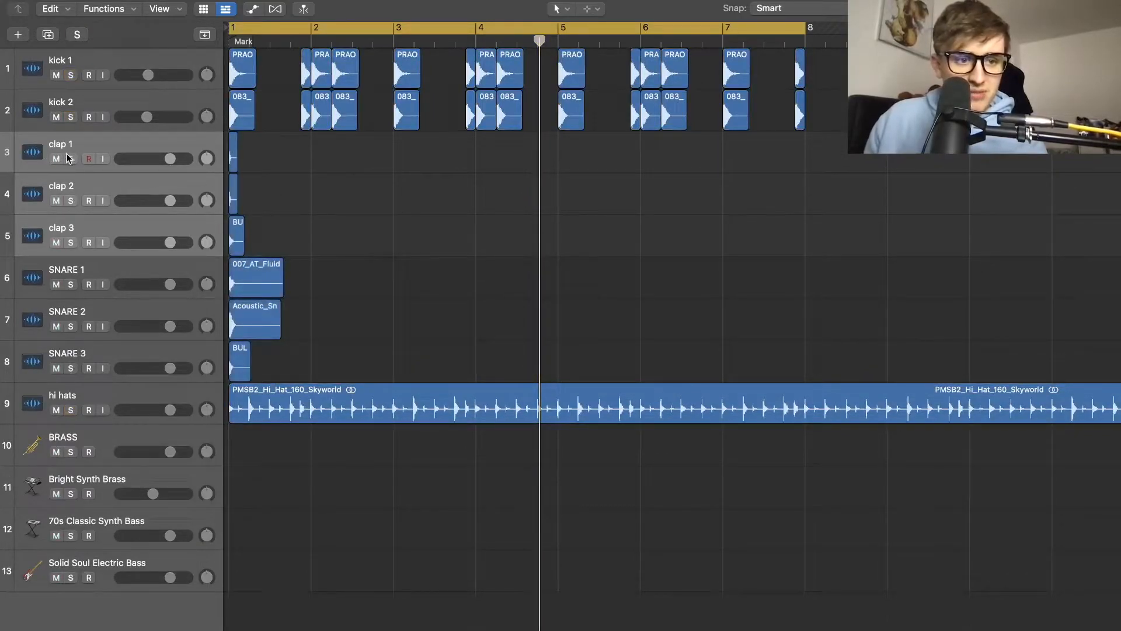
{"action": "left_click", "coordinate": [70, 158]}
Move the clap 3 region to bar 3 and the clap 2 region to bar 2, and play the claps in turn
{"action": "left_click_drag", "start_coordinate": [237, 236], "coordinate": [401, 237]}
{"action": "left_click_drag", "start_coordinate": [233, 201], "coordinate": [315, 203]}
{"action": "key", "text": "space"}
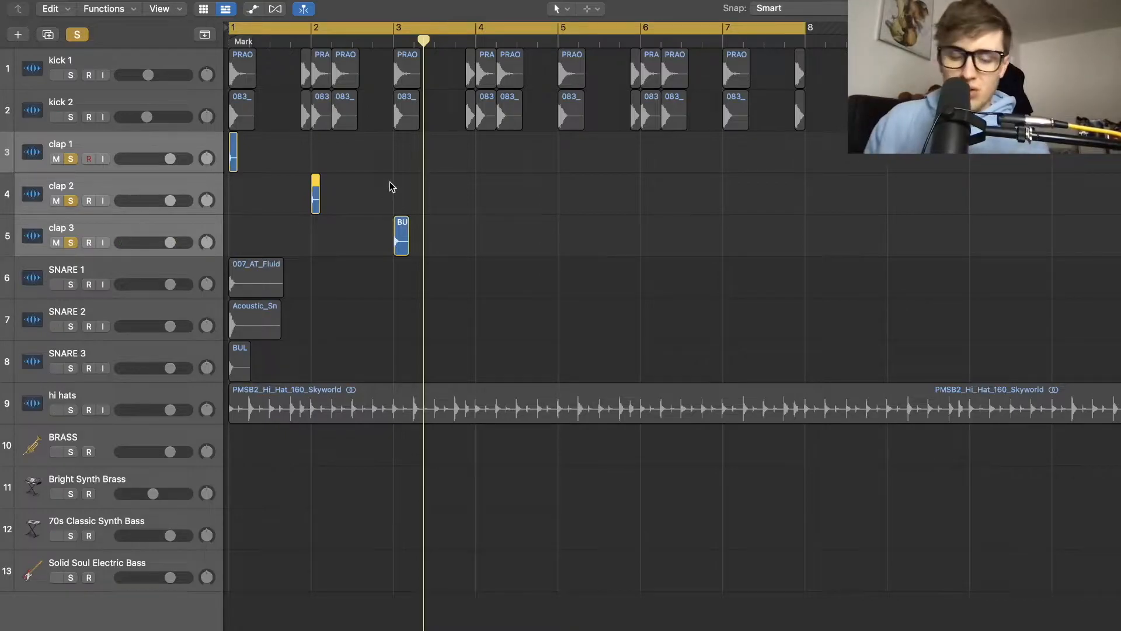
Switch the solos from the claps to the kicks and hi hats, and move the hi hats track directly below kick 2
{"action": "left_click_drag", "start_coordinate": [70, 158], "coordinate": [78, 231]}
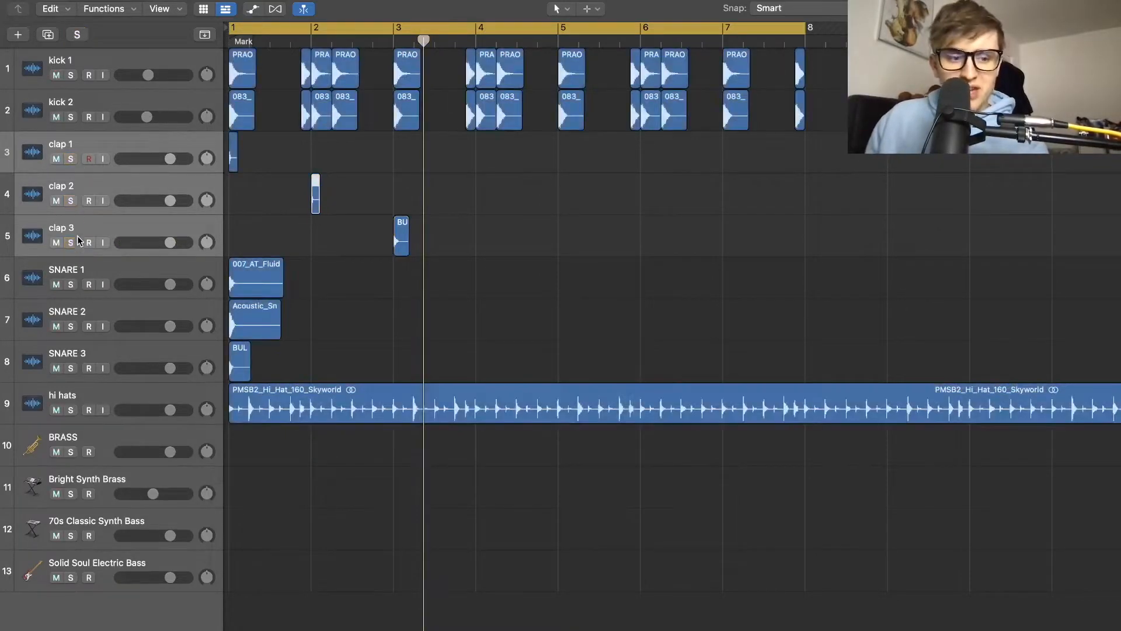
{"action": "left_click", "coordinate": [71, 409]}
{"action": "left_click_drag", "start_coordinate": [70, 75], "coordinate": [70, 117]}
{"action": "left_click_drag", "start_coordinate": [157, 391], "coordinate": [166, 155]}
{"action": "key", "text": "space"}
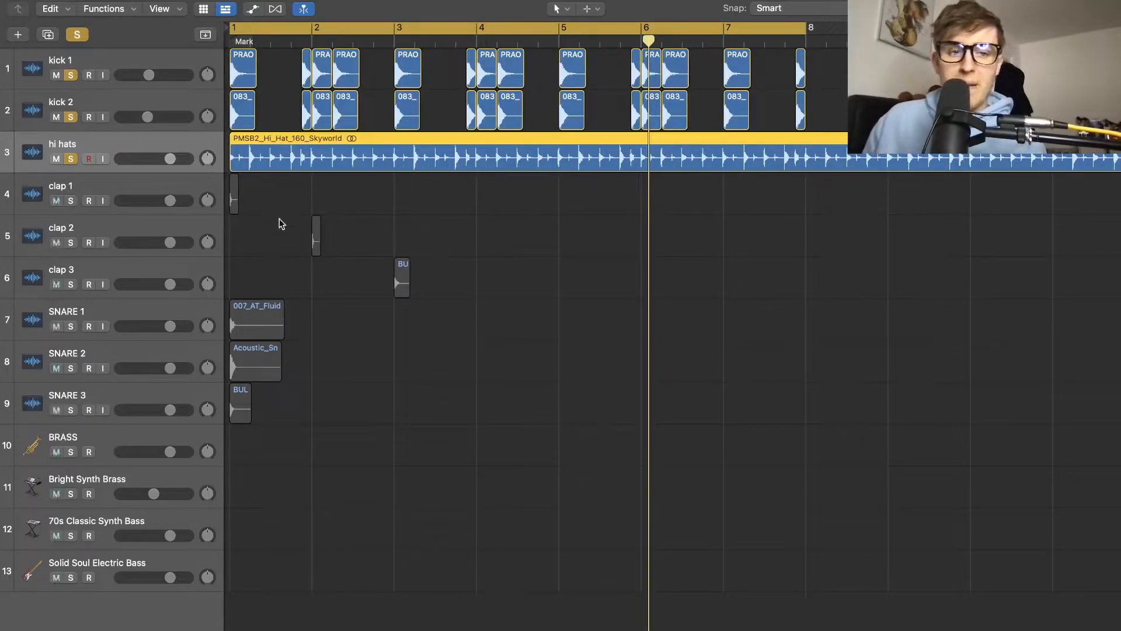
Move the clap 1 hit to beat 3 of bar 1, solo its track, and play it with the beat
{"action": "key", "text": "super+Down"}
{"action": "key", "text": "super+Down"}
{"action": "key", "text": "super+Down"}
{"action": "key", "text": "super+Right"}
{"action": "key", "text": "super+Right"}
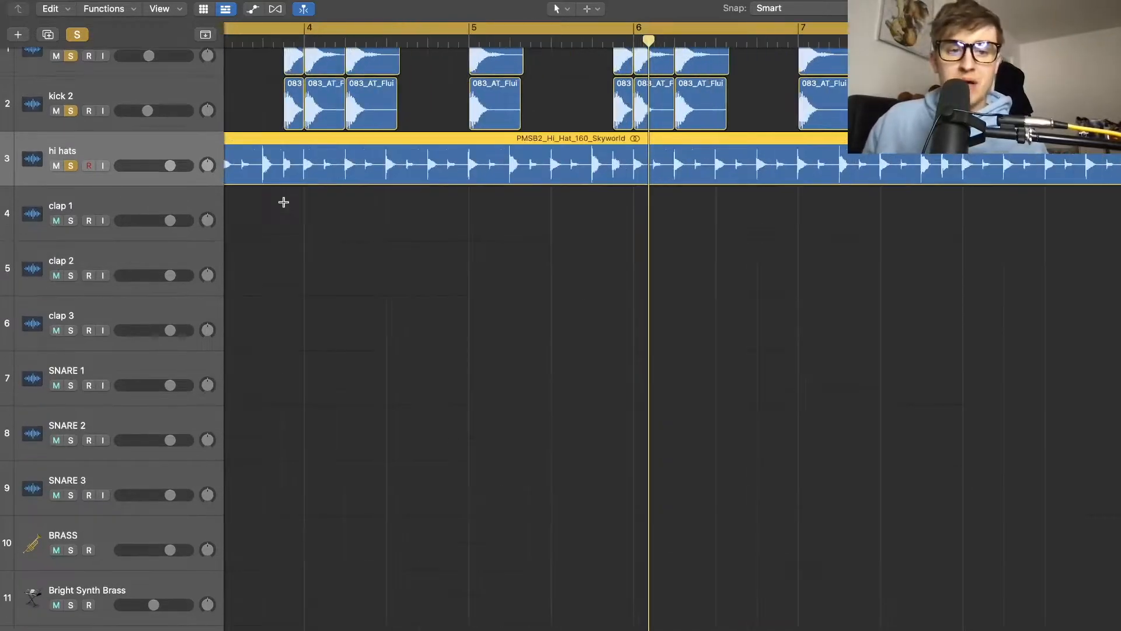
{"action": "scroll", "coordinate": [283, 201], "scroll_direction": "left", "scroll_amount": 8}
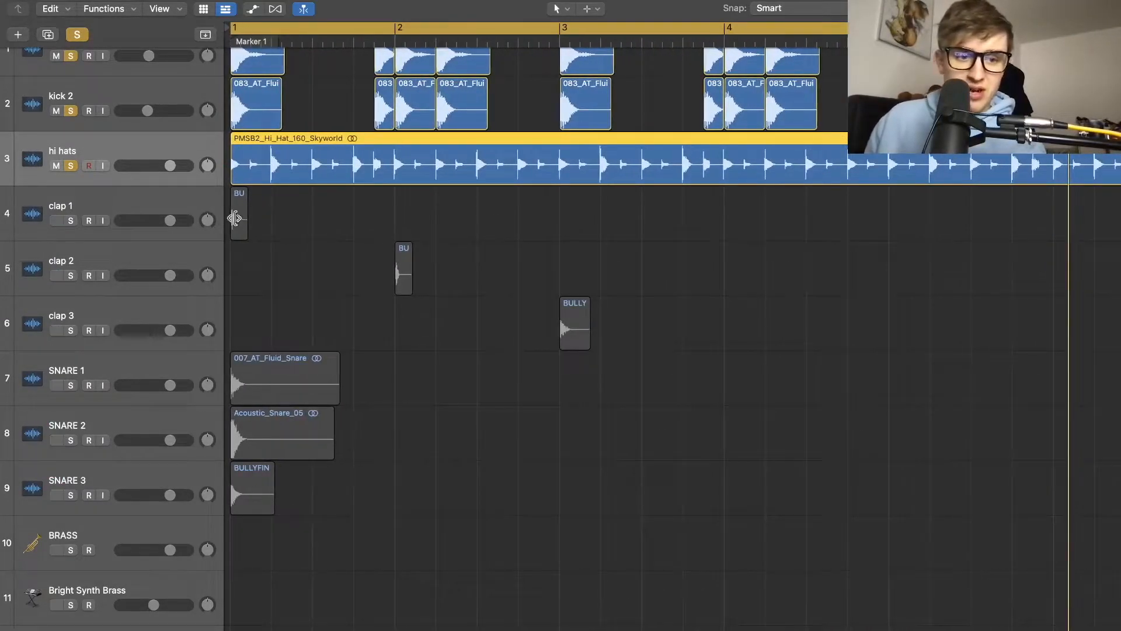
{"action": "left_click", "coordinate": [239, 220]}
{"action": "left_click_drag", "start_coordinate": [239, 221], "coordinate": [321, 218]}
{"action": "left_click", "coordinate": [70, 221]}
{"action": "key", "text": "space"}
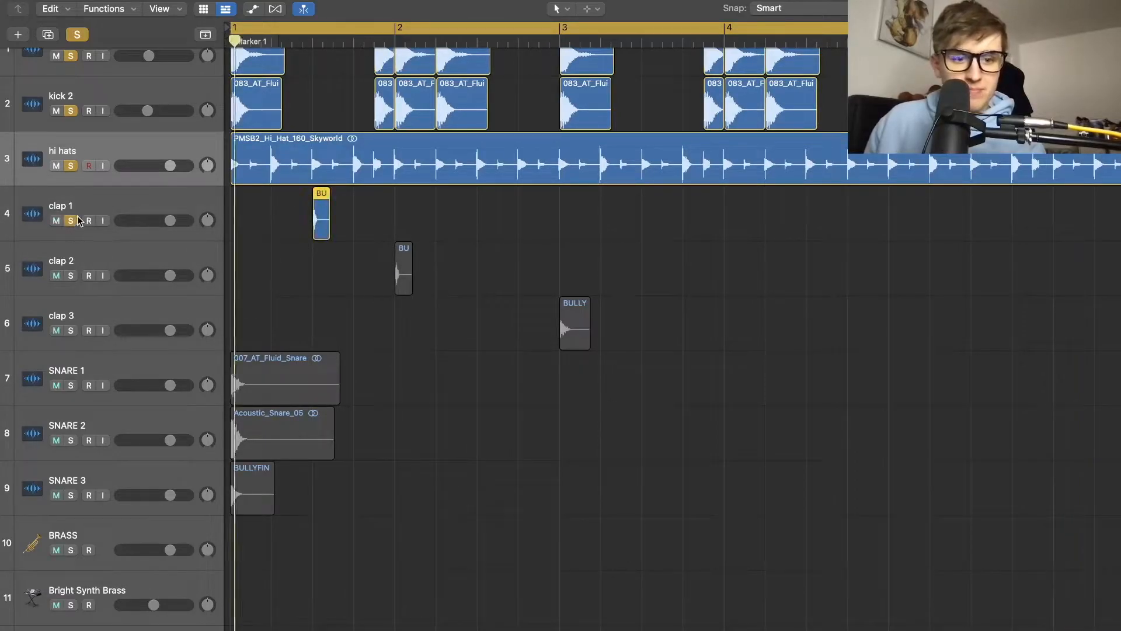
Move the clap 1 hit to beat 2 of bar 1, copy it to beat 4, and play the loop
{"action": "left_click_drag", "start_coordinate": [321, 218], "coordinate": [278, 215]}
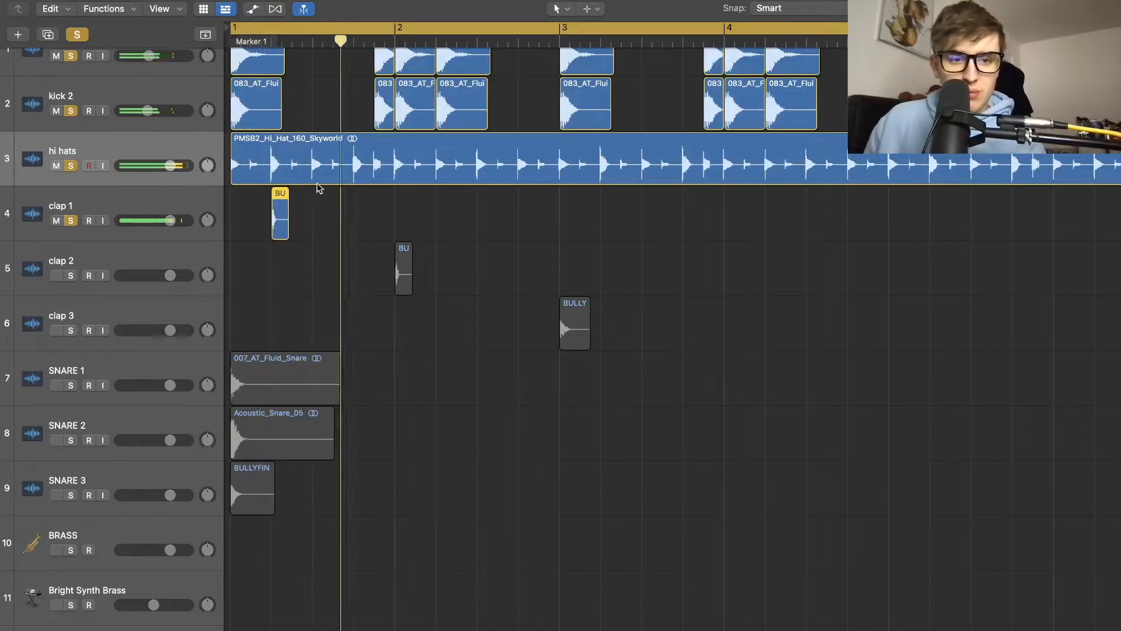
{"action": "scroll", "coordinate": [308, 139], "scroll_direction": "up", "scroll_amount": 2}
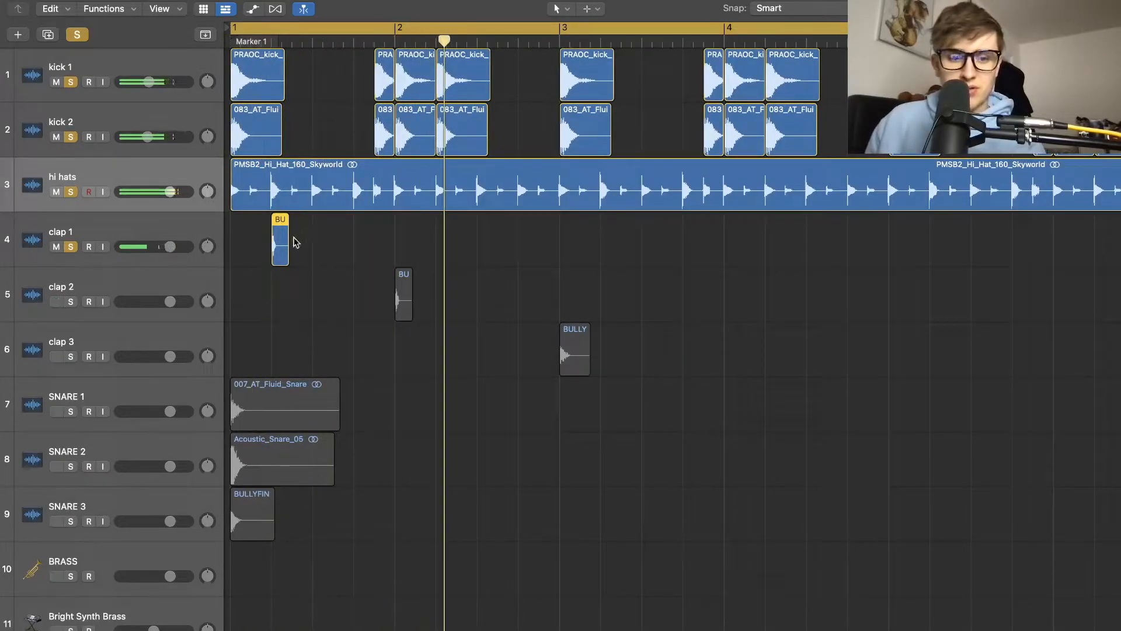
{"action": "left_click_drag", "start_coordinate": [280, 251], "coordinate": [357, 246]}
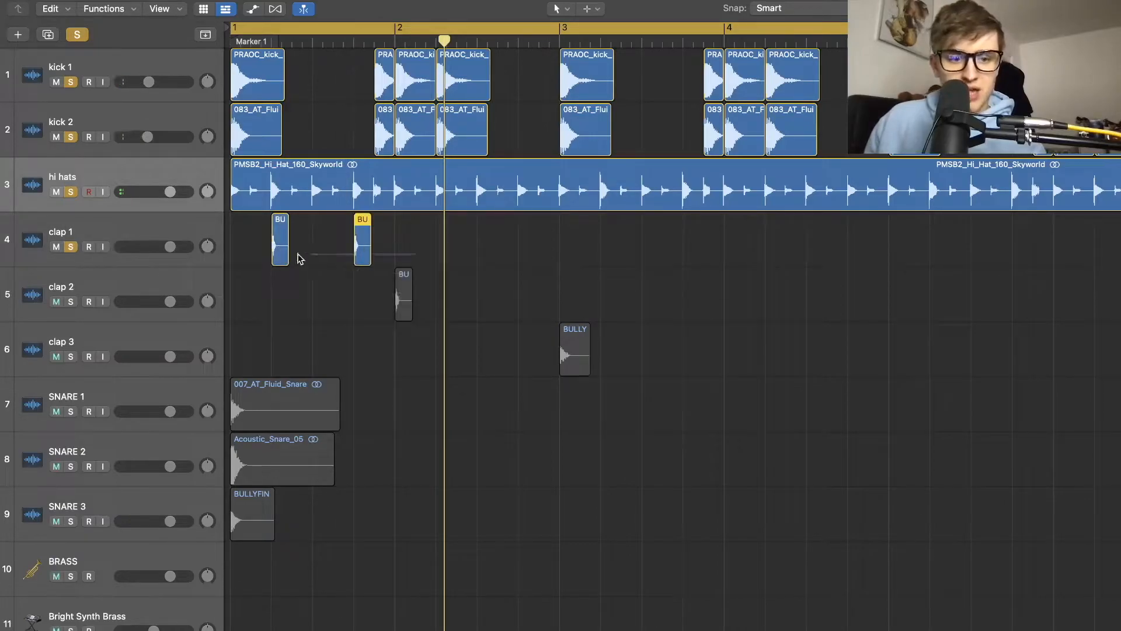
{"action": "key", "text": "space"}
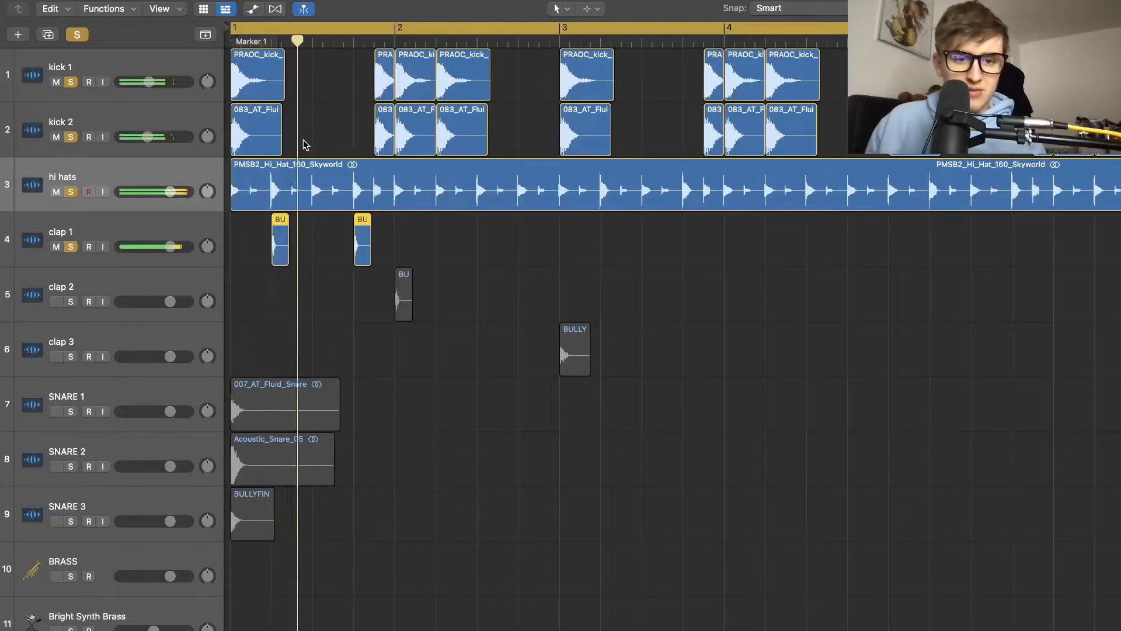
Repeat the clap 1 hits on beats 2 and 4 of every bar up to bar 8, and play the loop
{"action": "left_click", "coordinate": [424, 250]}
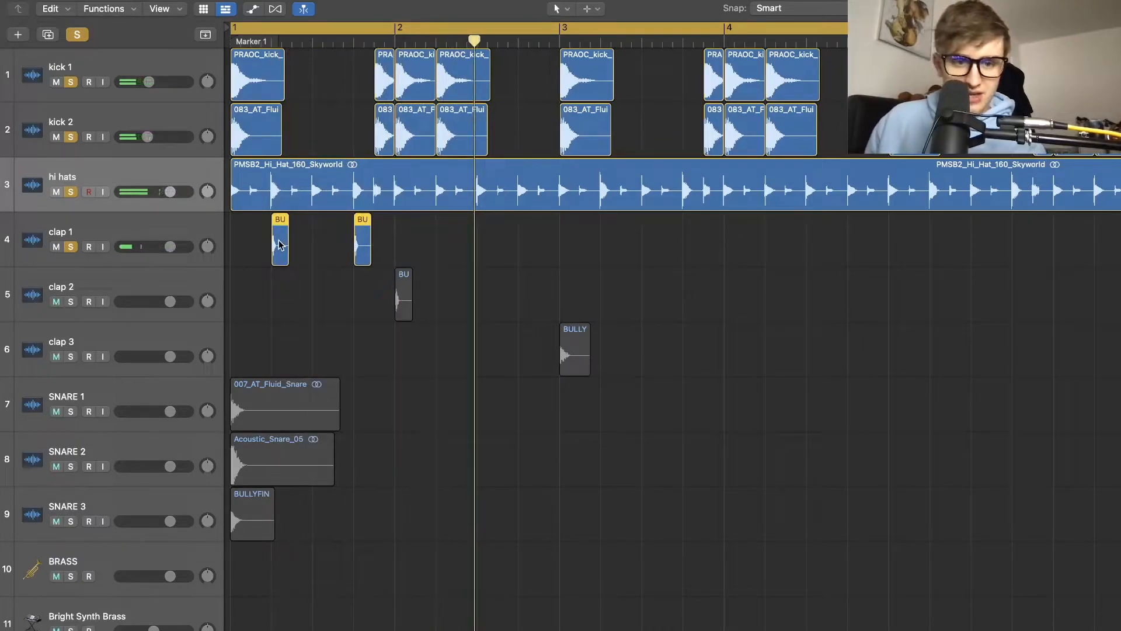
{"action": "left_click_drag", "start_coordinate": [279, 244], "coordinate": [442, 239]}
{"action": "left_click_drag", "start_coordinate": [310, 251], "coordinate": [466, 243]}
{"action": "key", "text": "super+Left"}
{"action": "key", "text": "super+Left"}
{"action": "key", "text": "super+Left"}
{"action": "scroll", "coordinate": [609, 252], "scroll_direction": "left", "scroll_amount": 2}
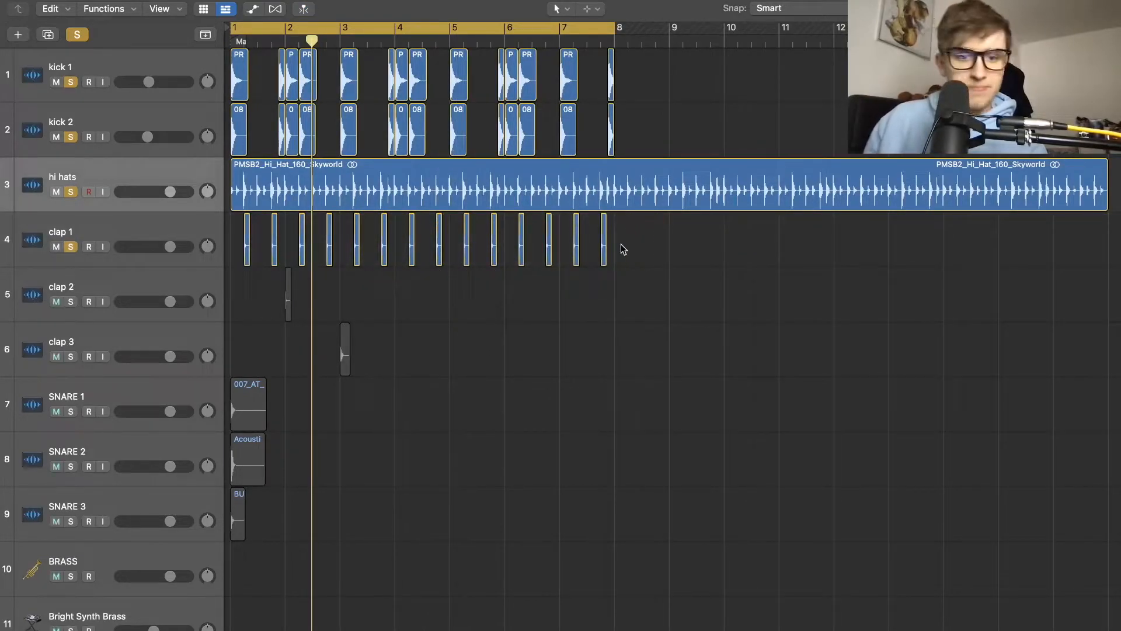
{"action": "key", "text": "space"}
Solo the clap 2 track together with the kicks, hi hats and clap 1
{"action": "key", "text": "super+Down"}
{"action": "key", "text": "super+Down"}
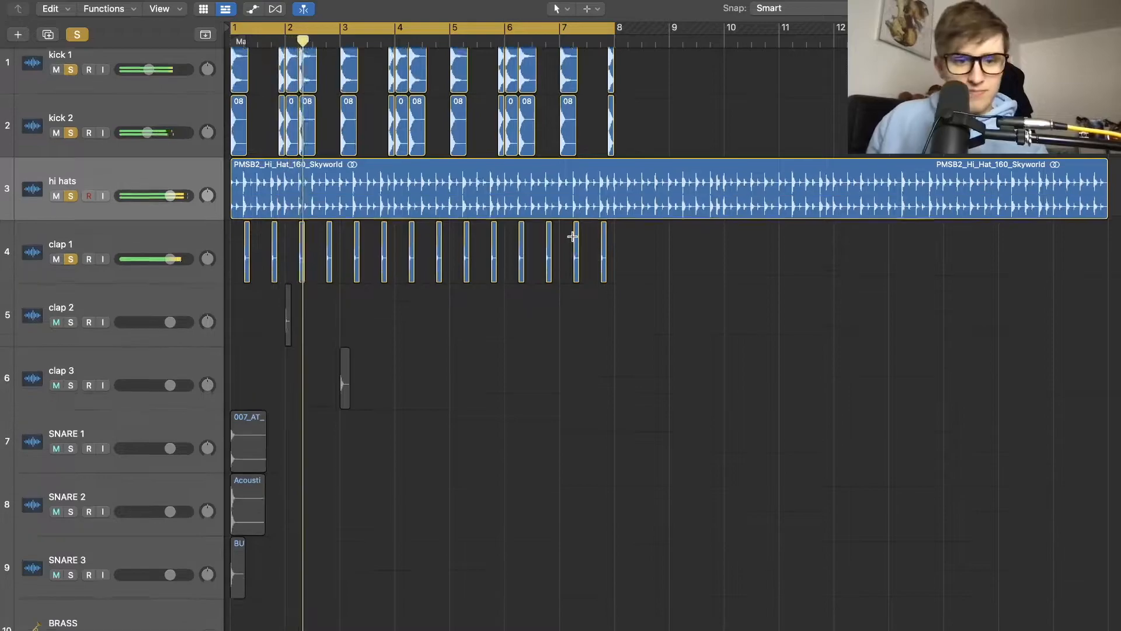
{"action": "key", "text": "super+Right"}
{"action": "key", "text": "super+Right"}
{"action": "key", "text": "super+Right"}
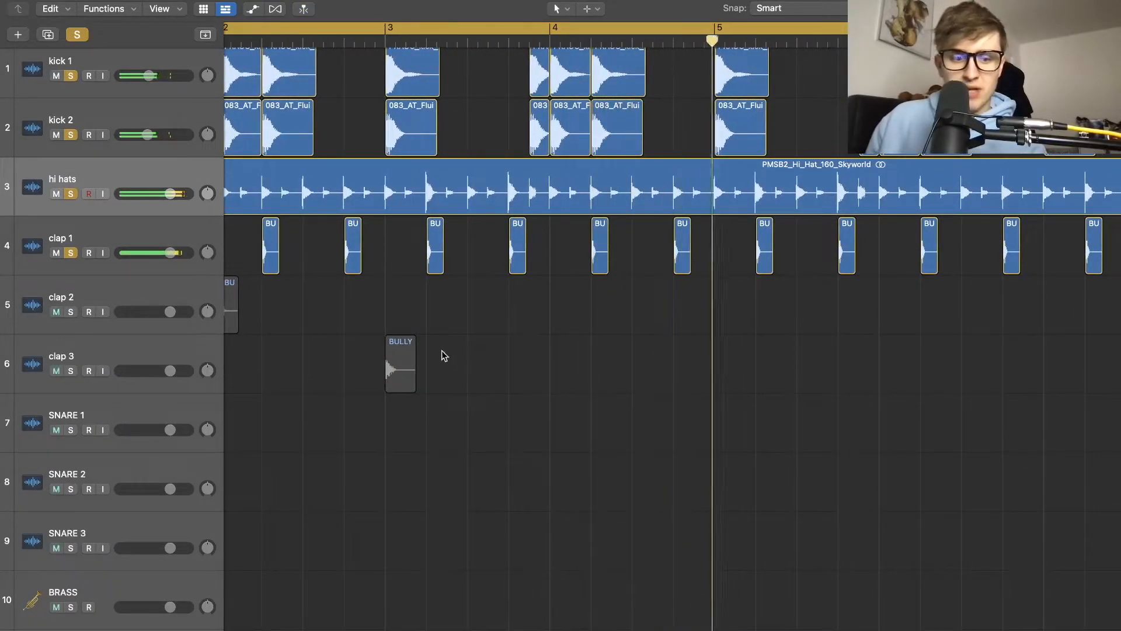
{"action": "scroll", "coordinate": [378, 342], "scroll_direction": "left", "scroll_amount": 5}
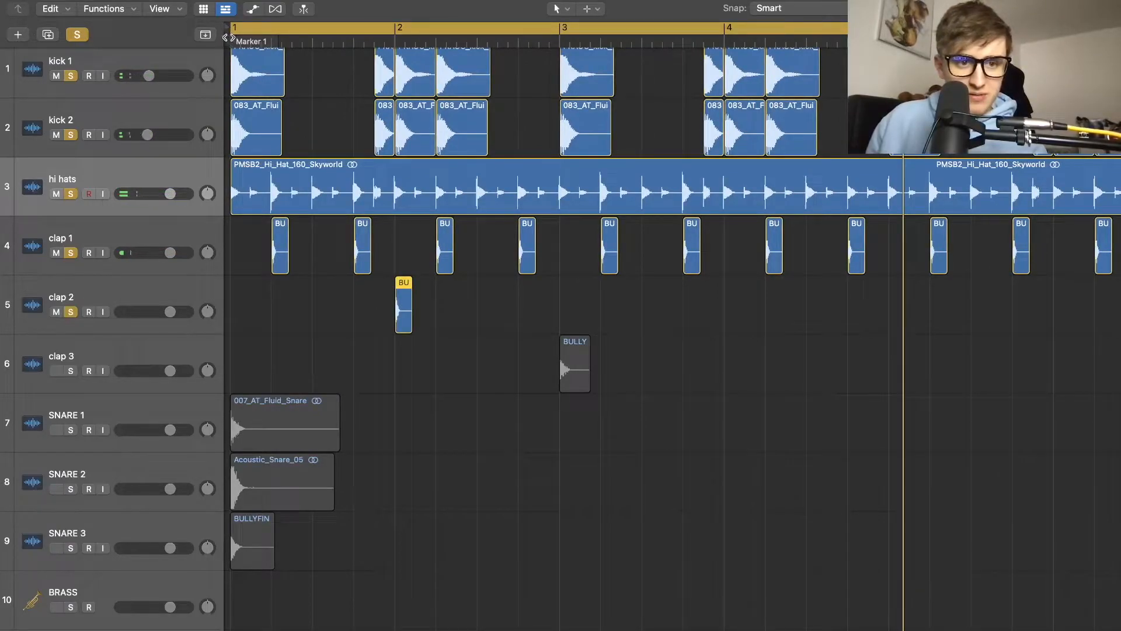
Play the loop and move the clap 2 hit to the last eighth note of bar 2
{"action": "key", "text": "space"}
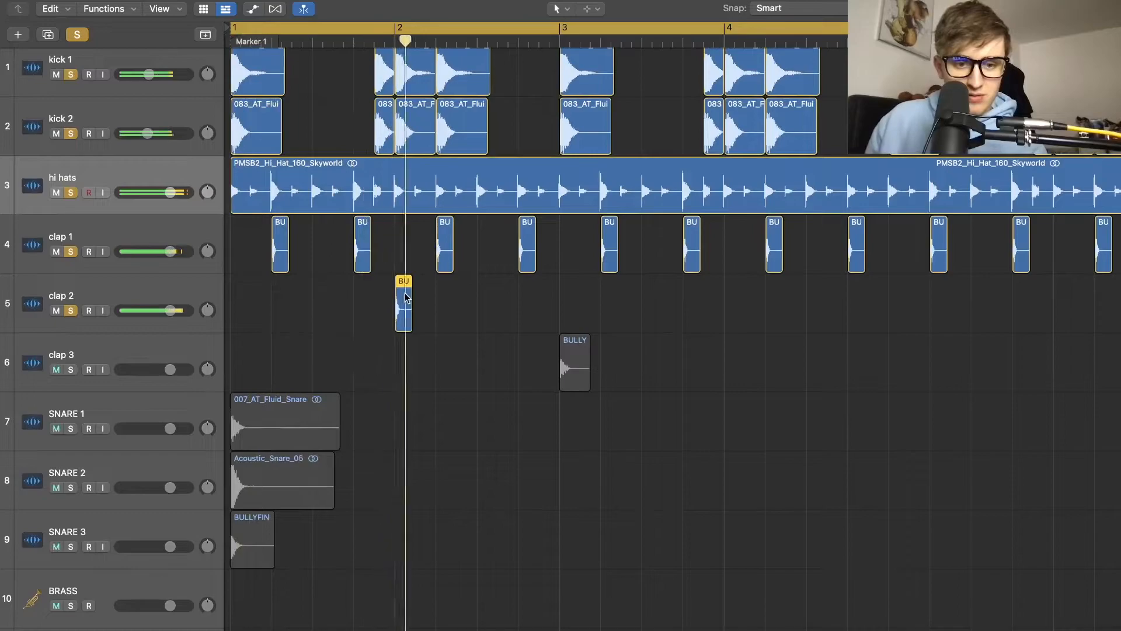
{"action": "left_click_drag", "start_coordinate": [407, 298], "coordinate": [383, 308]}
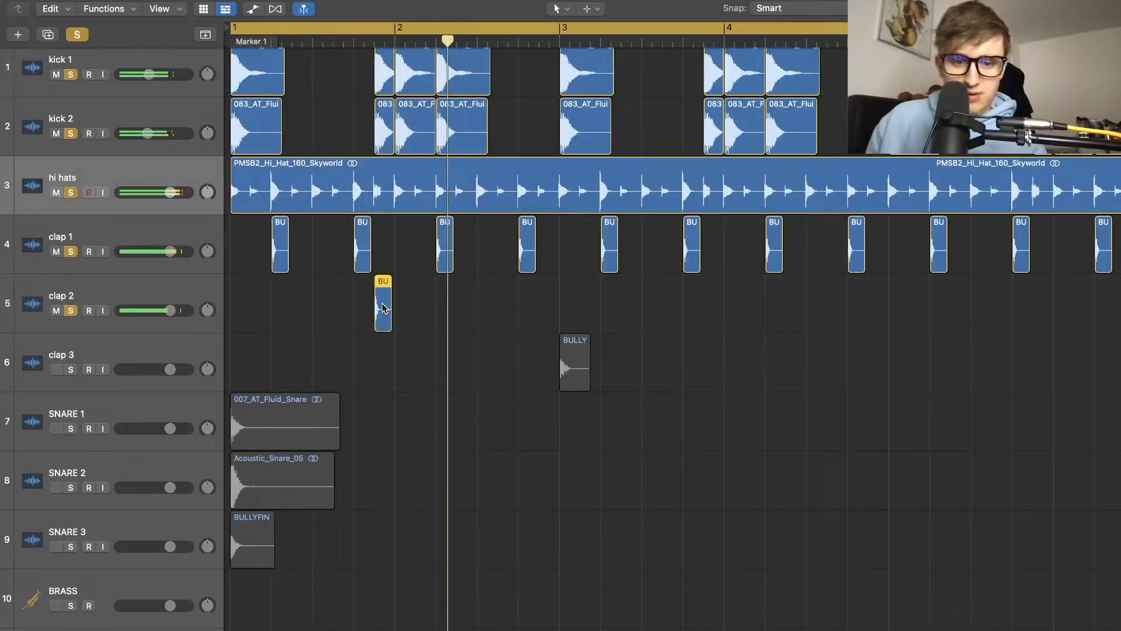
{"action": "left_click_drag", "start_coordinate": [383, 309], "coordinate": [551, 313]}
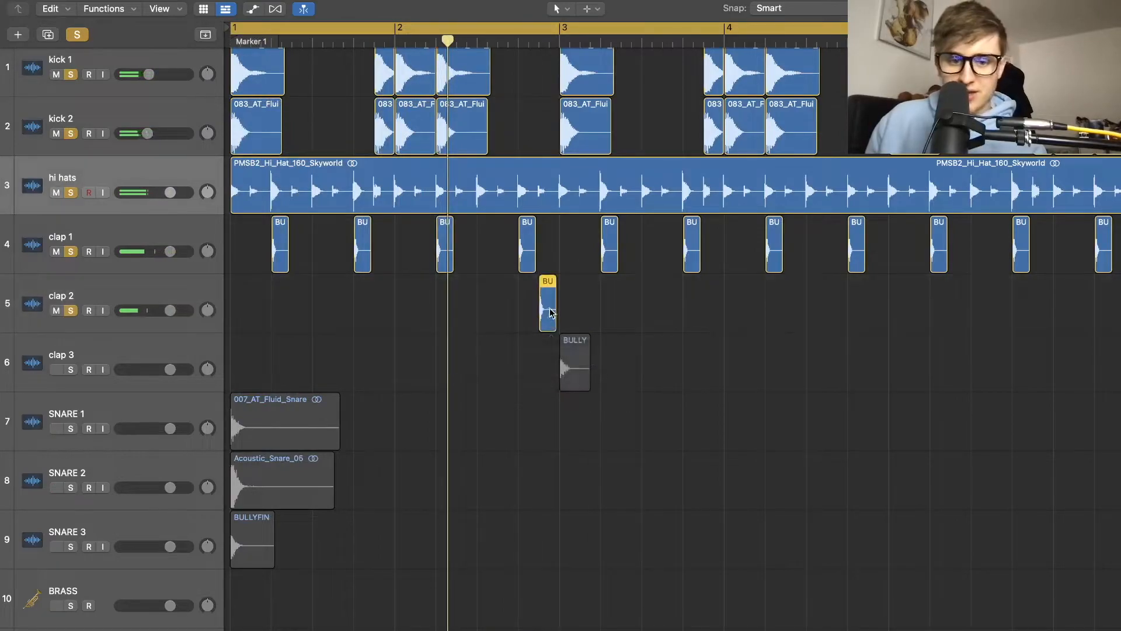
Repeat the clap 2 hit on the last eighth note of bars 4, 6 and 8
{"action": "left_click_drag", "start_coordinate": [663, 311], "coordinate": [879, 325]}
{"action": "key", "text": "space"}
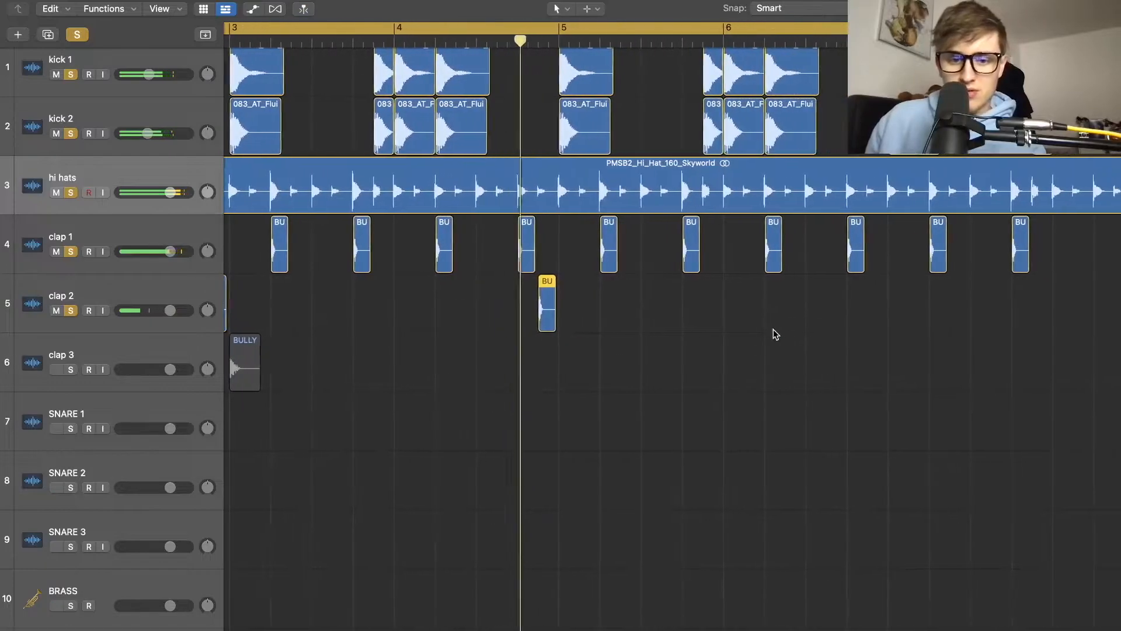
{"action": "left_click_drag", "start_coordinate": [649, 320], "coordinate": [1038, 323]}
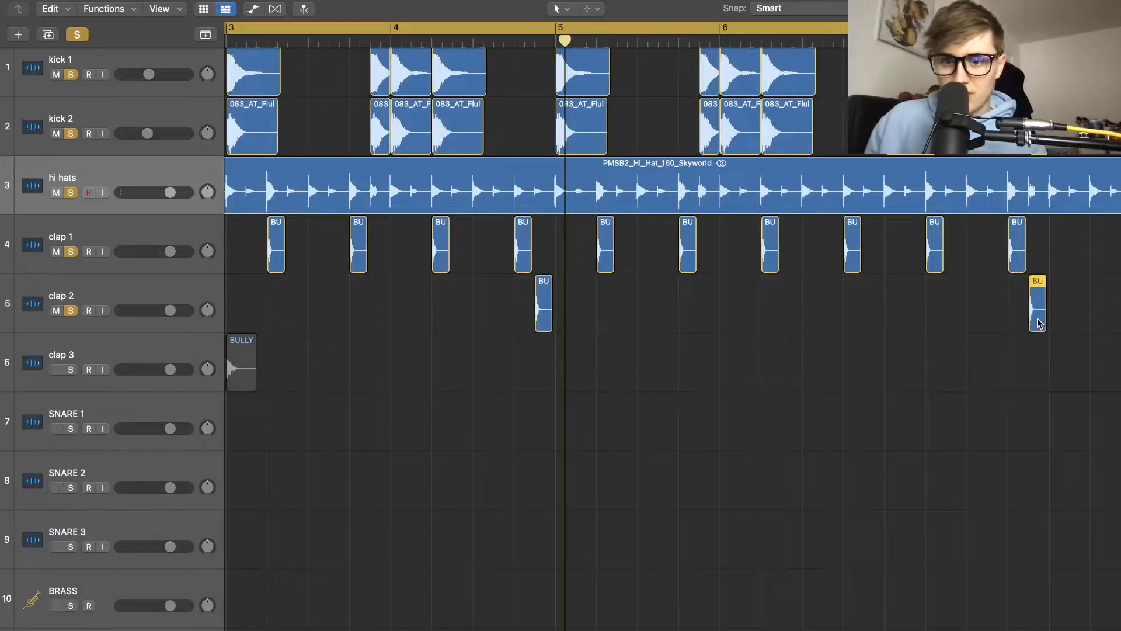
{"action": "key", "text": "space"}
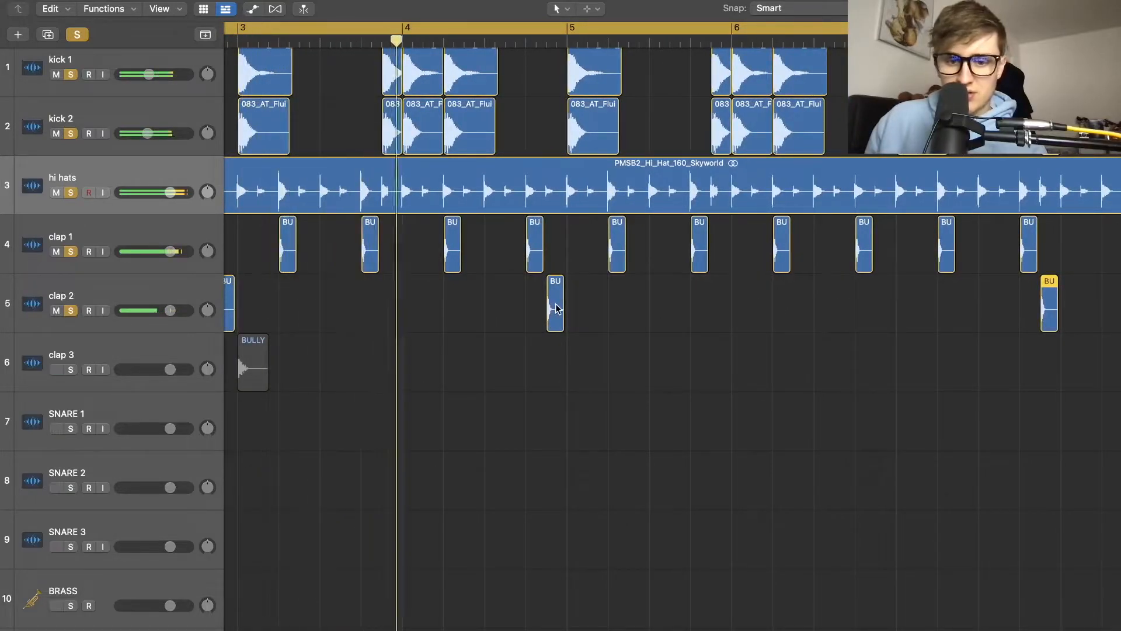
{"action": "left_click_drag", "start_coordinate": [556, 309], "coordinate": [888, 325]}
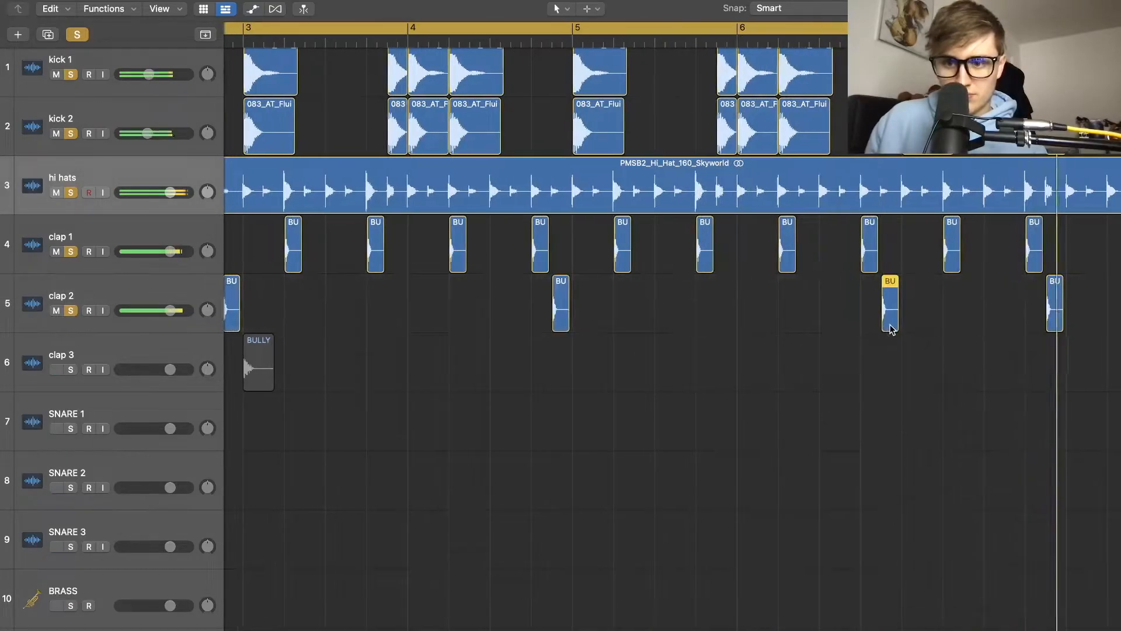
{"action": "scroll", "coordinate": [892, 321], "scroll_direction": "right", "scroll_amount": 1}
{"action": "key", "text": "super+Up"}
{"action": "key", "text": "super+Up"}
{"action": "key", "text": "super+Up"}
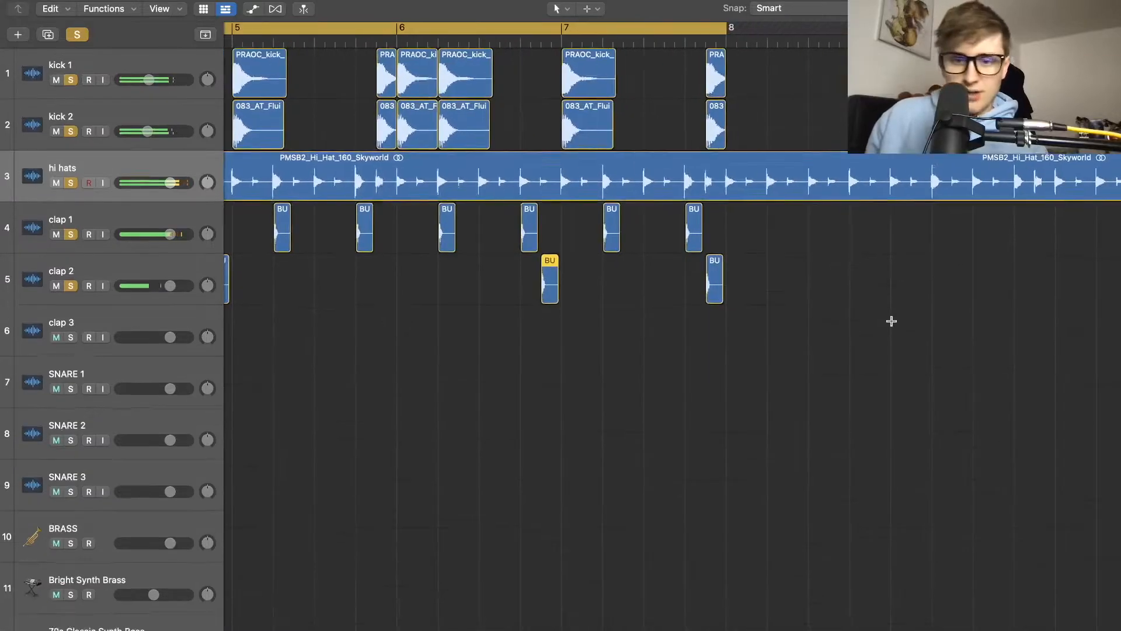
{"action": "key", "text": "super+Left"}
{"action": "key", "text": "super+Left"}
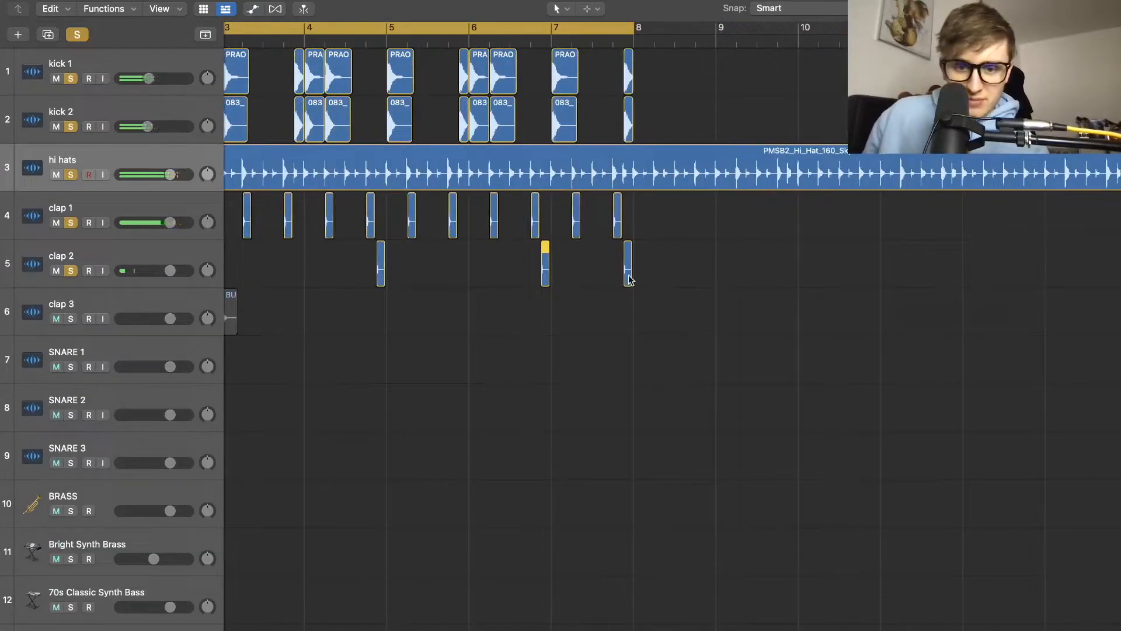
{"action": "left_click_drag", "start_coordinate": [629, 279], "coordinate": [711, 284]}
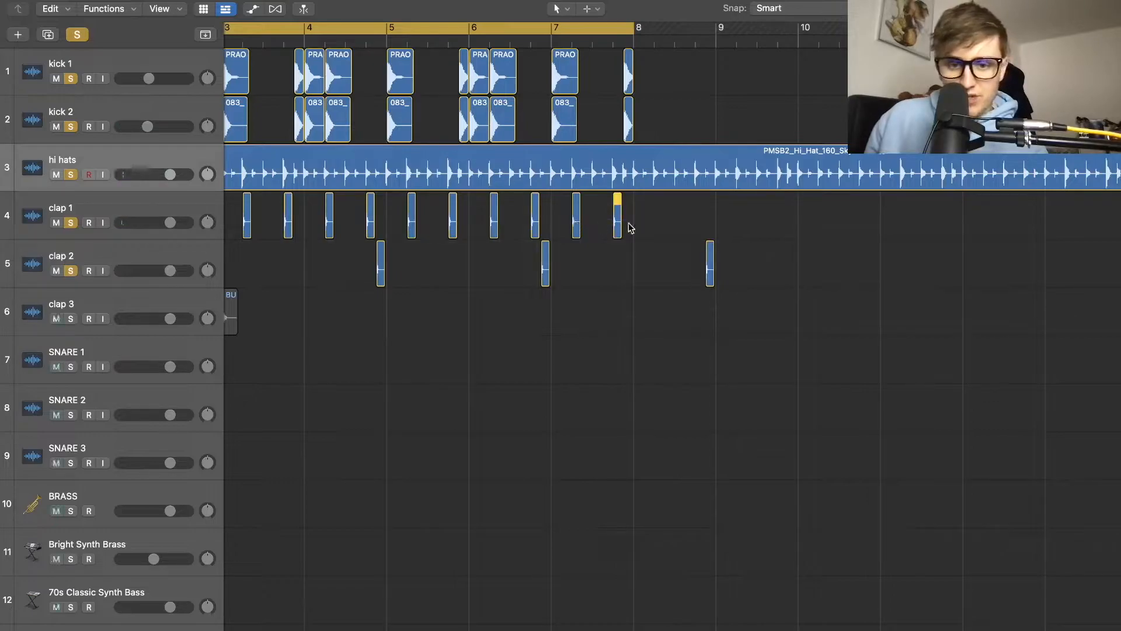
Complete bar 8 with copies of the clap 1 hits and both kicks, and extend the cycle range to bar 9
{"action": "left_click_drag", "start_coordinate": [577, 225], "coordinate": [669, 233]}
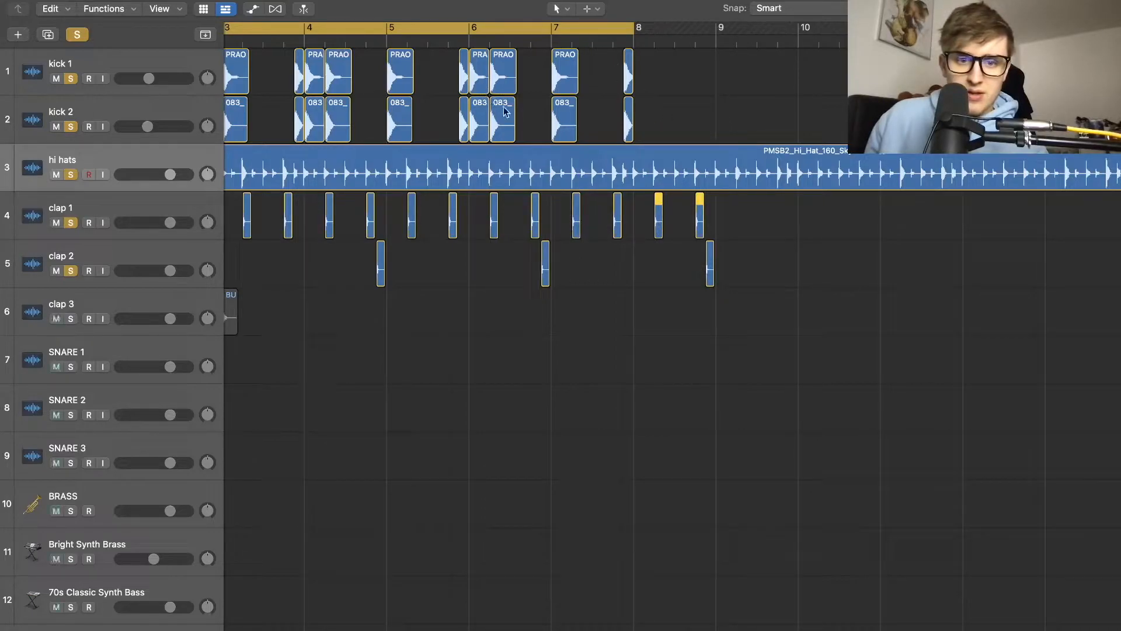
{"action": "left_click_drag", "start_coordinate": [477, 77], "coordinate": [641, 79]}
{"action": "left_click_drag", "start_coordinate": [634, 34], "coordinate": [721, 37]}
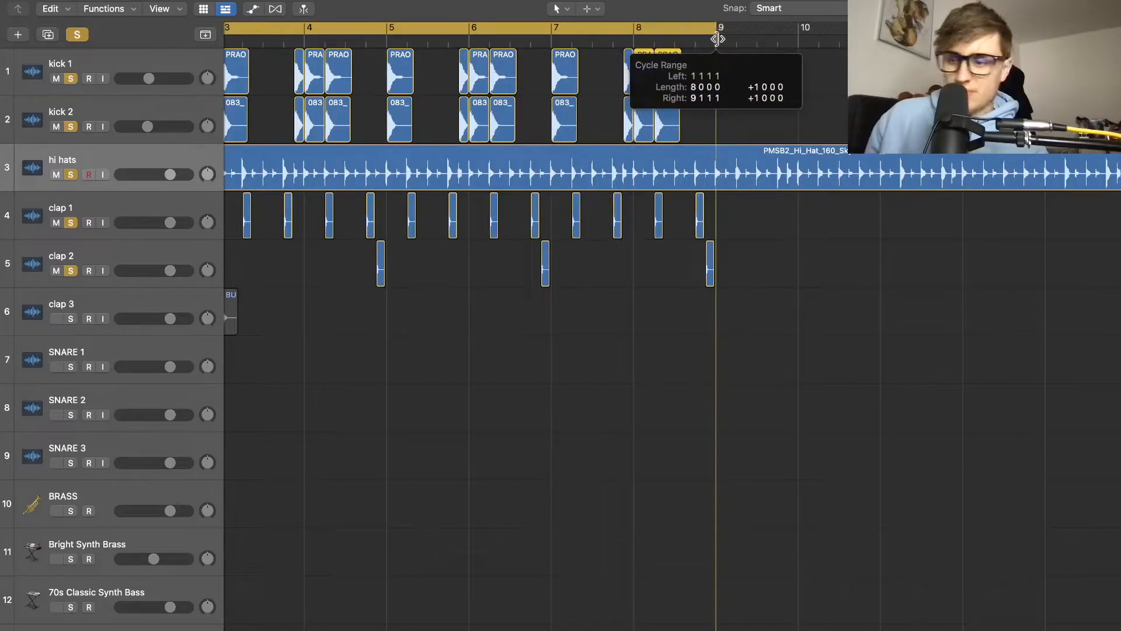
Play the eight-bar loop from the start to hear the clap 2 pattern with the beat
{"action": "key", "text": "space"}
{"action": "key", "text": "super+Left"}
{"action": "key", "text": "super+Left"}
{"action": "key", "text": "super+Left"}
{"action": "key", "text": "super+Left"}
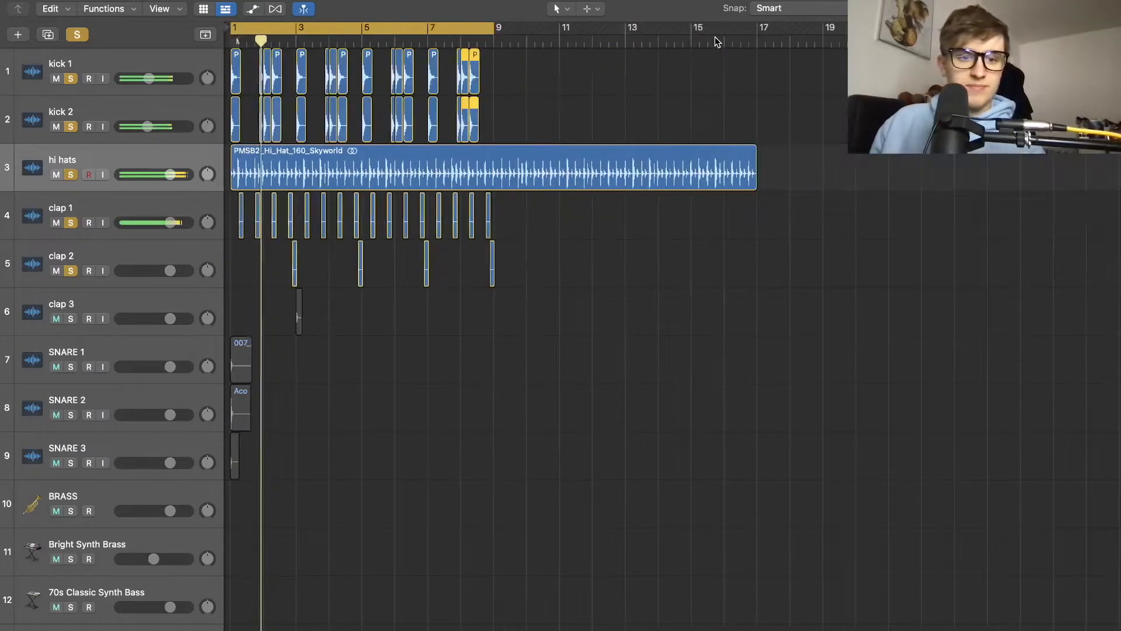
{"action": "key", "text": "super+Up"}
{"action": "key", "text": "super+Right"}
{"action": "key", "text": "super+Right"}
{"action": "key", "text": "super+Down"}
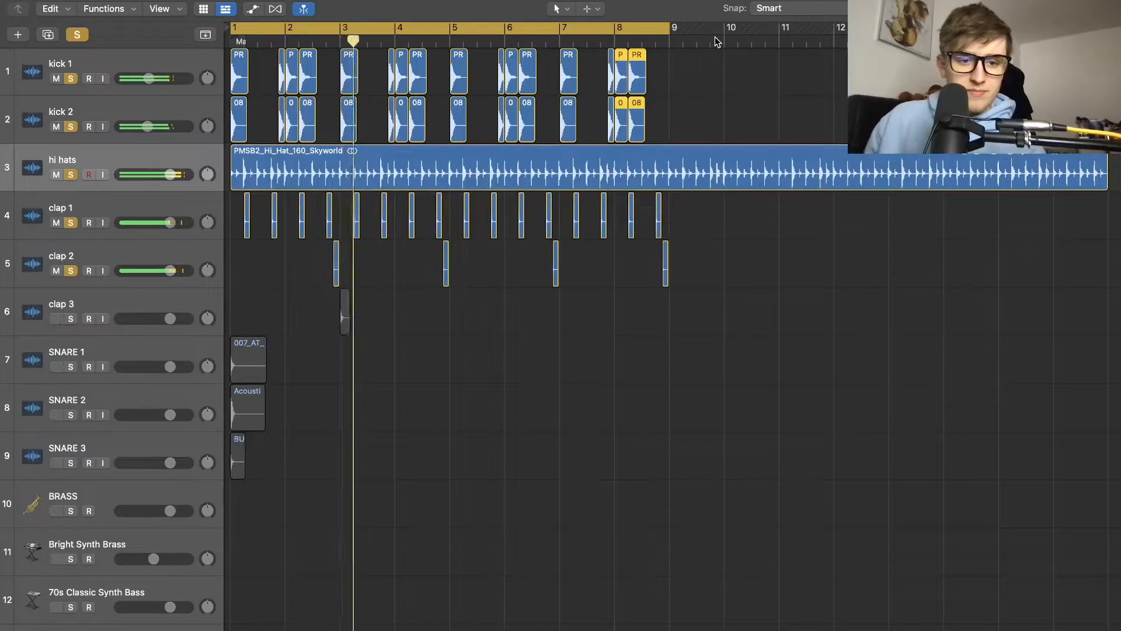
Solo the clap 3 track together with the kicks, hi hats and other claps, and play the loop from the start
{"action": "left_click", "coordinate": [70, 319]}
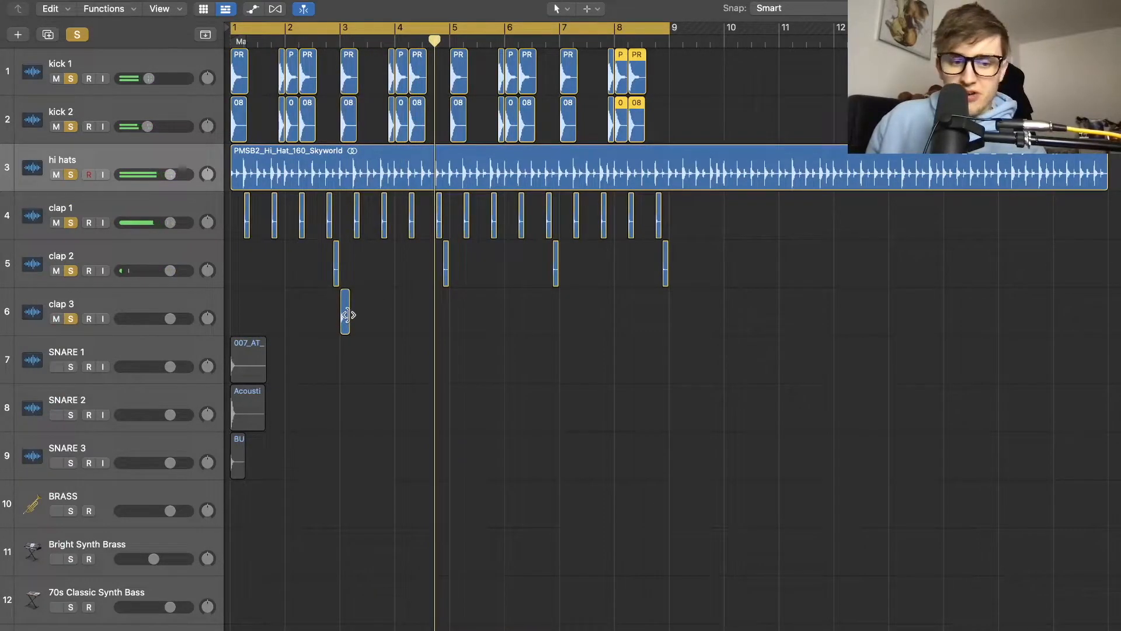
{"action": "key", "text": "super+Right"}
{"action": "key", "text": "super+Right"}
{"action": "key", "text": "super+Right"}
{"action": "key", "text": "super+Right"}
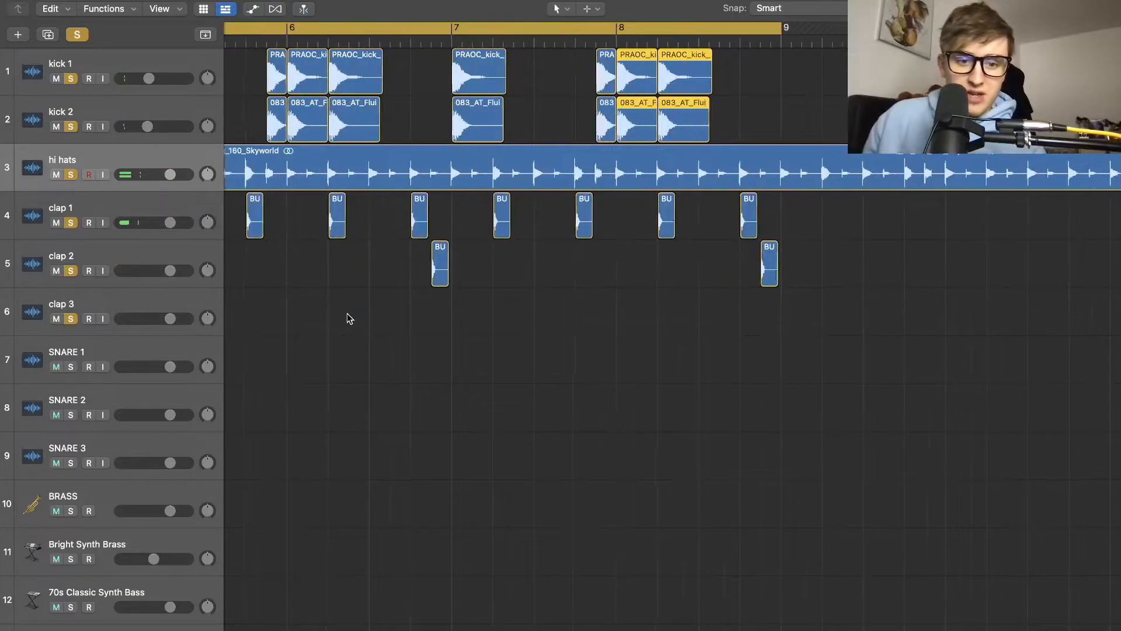
{"action": "key", "text": "super+Up"}
{"action": "key", "text": "super+Up"}
{"action": "key", "text": "super+Left"}
{"action": "key", "text": "super+Left"}
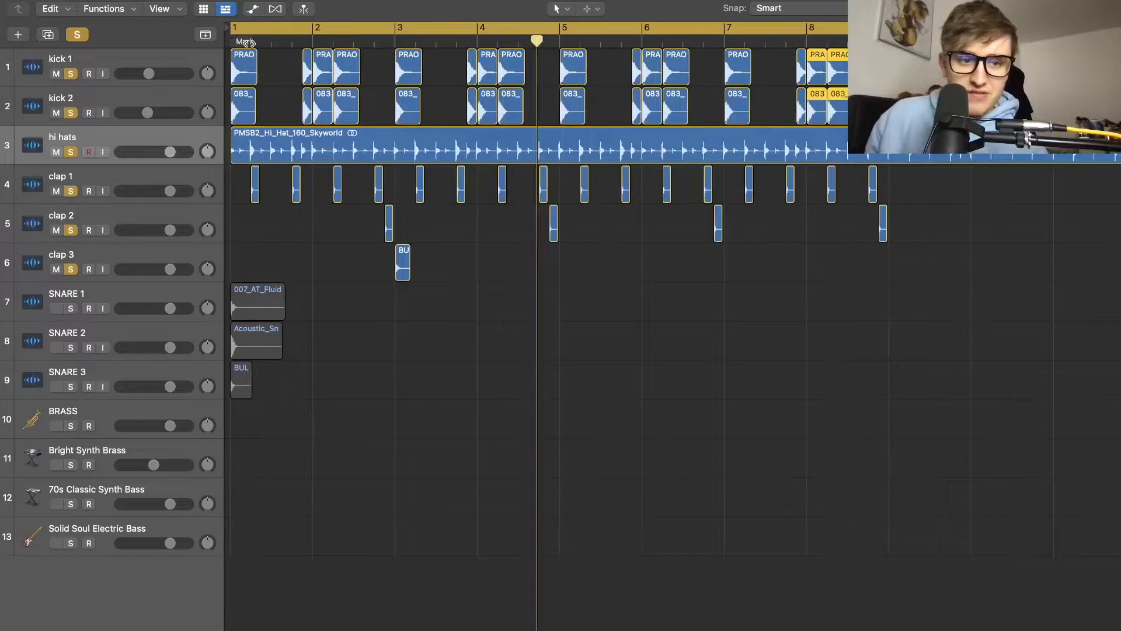
{"action": "key", "text": "space"}
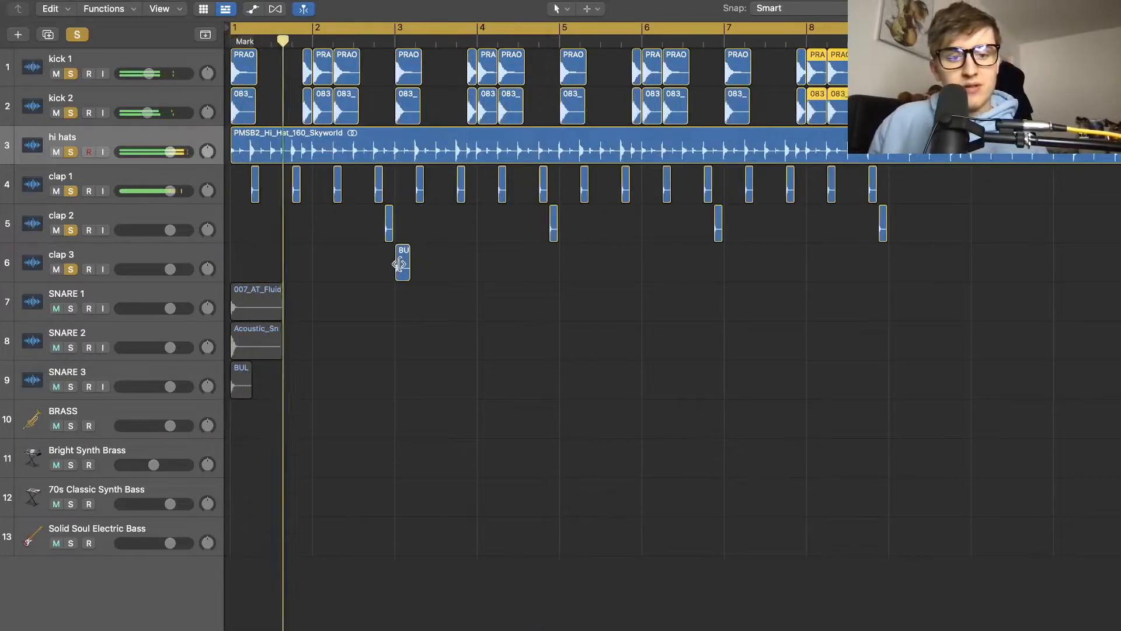
Move the clap 3 hit to half a beat after beat 3 of bar 2 and copy it to the same spot in bars 4, 6 and 8
{"action": "left_click_drag", "start_coordinate": [402, 261], "coordinate": [331, 267]}
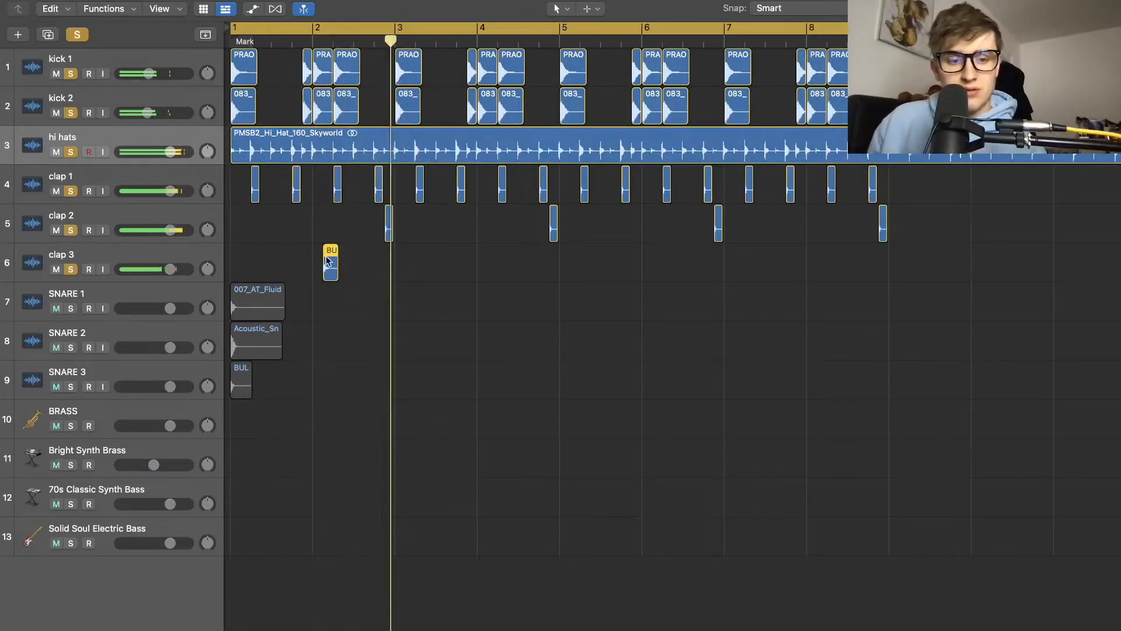
{"action": "left_click_drag", "start_coordinate": [328, 266], "coordinate": [321, 268]}
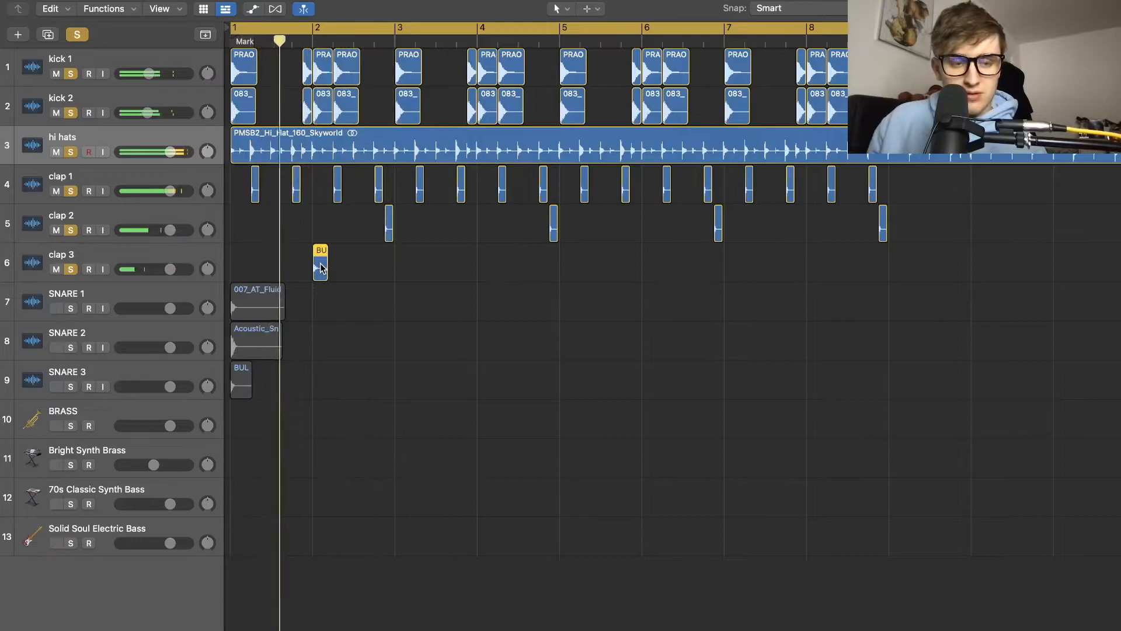
{"action": "left_click_drag", "start_coordinate": [321, 268], "coordinate": [372, 273]}
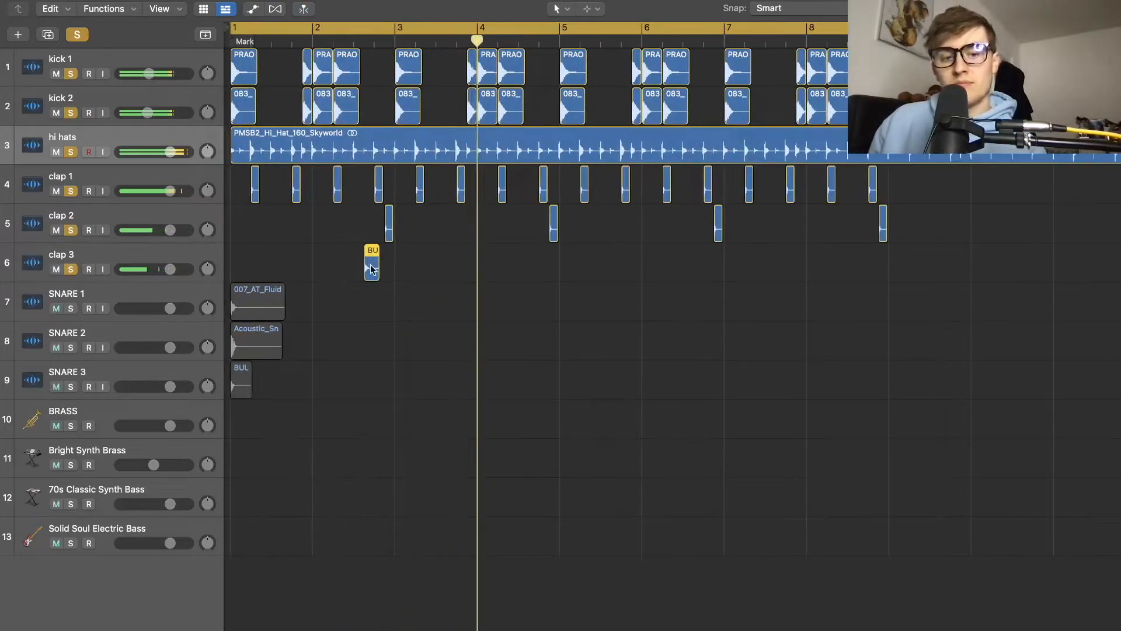
{"action": "left_click_drag", "start_coordinate": [372, 269], "coordinate": [867, 267]}
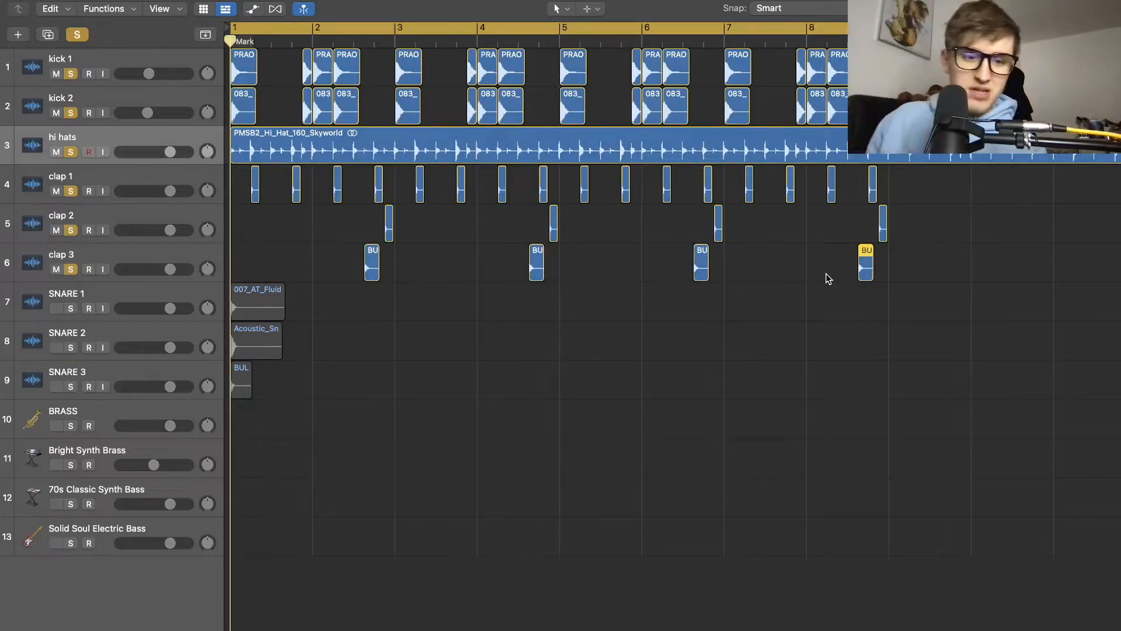
Slightly lower the volumes of the clap 2 and clap 3 tracks
{"action": "key", "text": "space"}
{"action": "left_click_drag", "start_coordinate": [170, 230], "coordinate": [169, 230]}
{"action": "left_click_drag", "start_coordinate": [170, 269], "coordinate": [170, 235]}
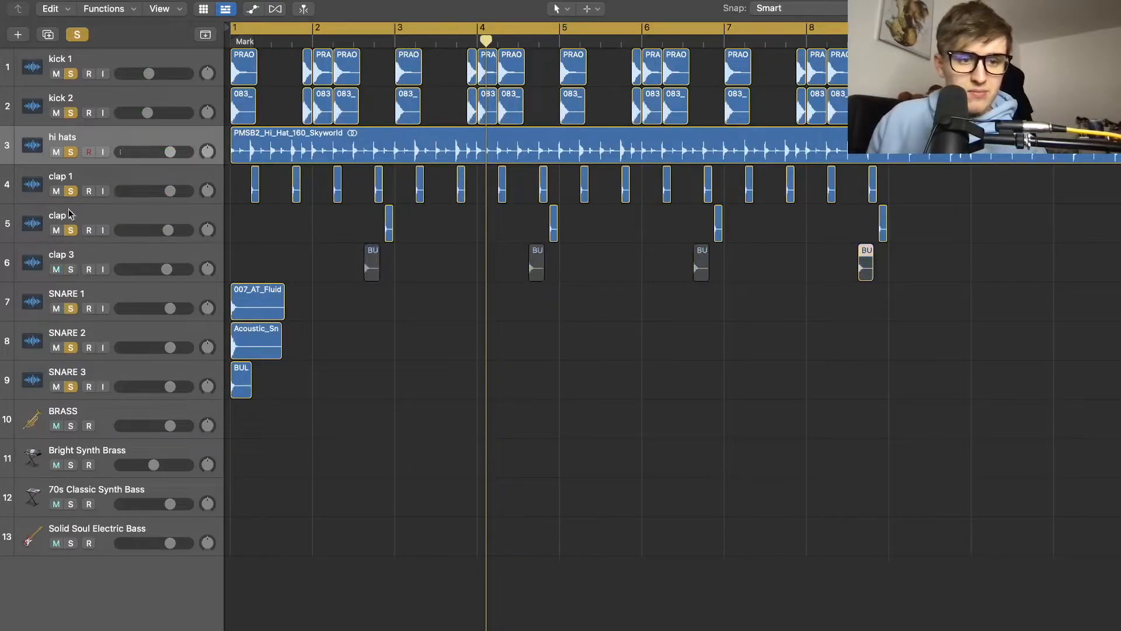
Solo only the SNARE 1, SNARE 2 and SNARE 3 tracks and play them from the start
{"action": "left_click_drag", "start_coordinate": [71, 230], "coordinate": [68, 39]}
{"action": "key", "text": "Return"}
{"action": "key", "text": "space"}
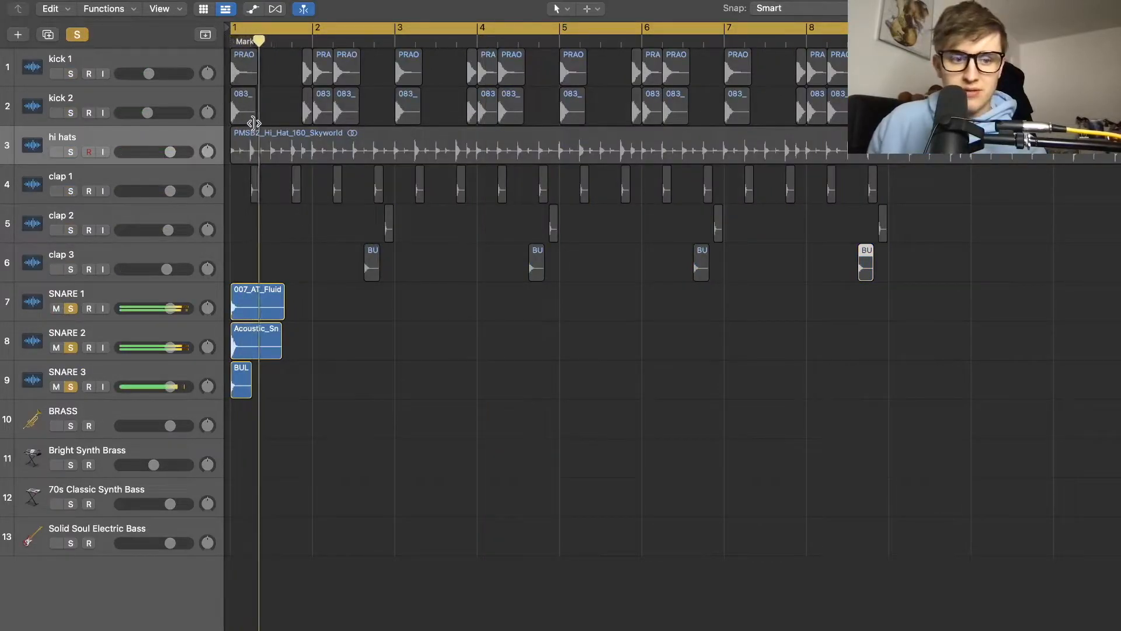
Lower the volumes of the three snare tracks and play the layered snare hits
{"action": "left_click_drag", "start_coordinate": [267, 361], "coordinate": [238, 304]}
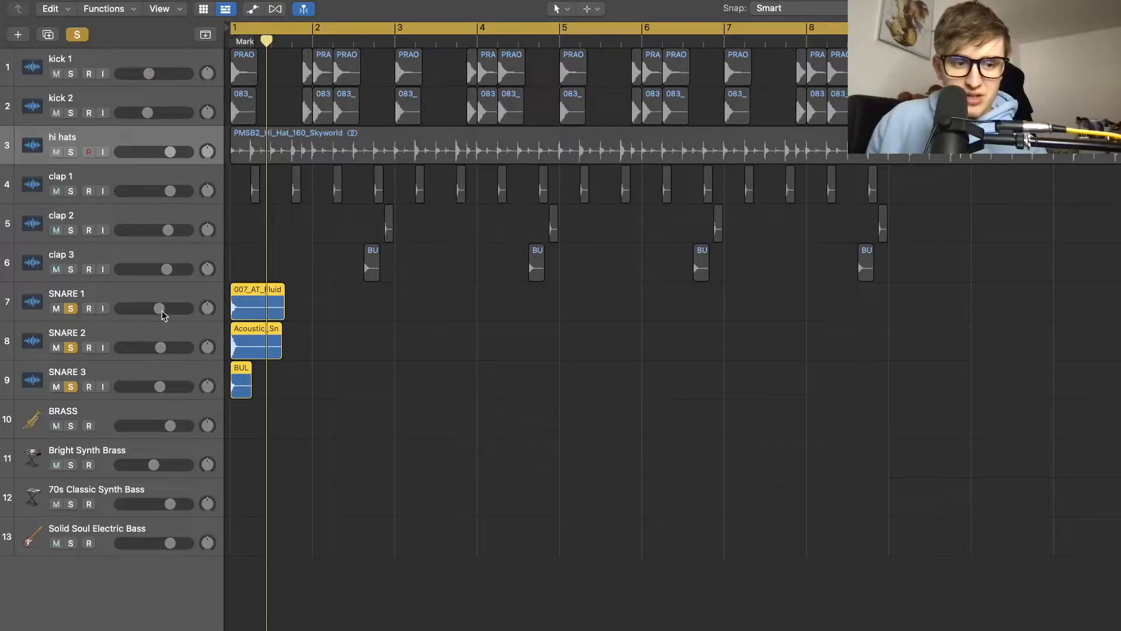
{"action": "left_click_drag", "start_coordinate": [161, 348], "coordinate": [155, 348]}
{"action": "left_click_drag", "start_coordinate": [326, 371], "coordinate": [246, 312]}
{"action": "key", "text": "space"}
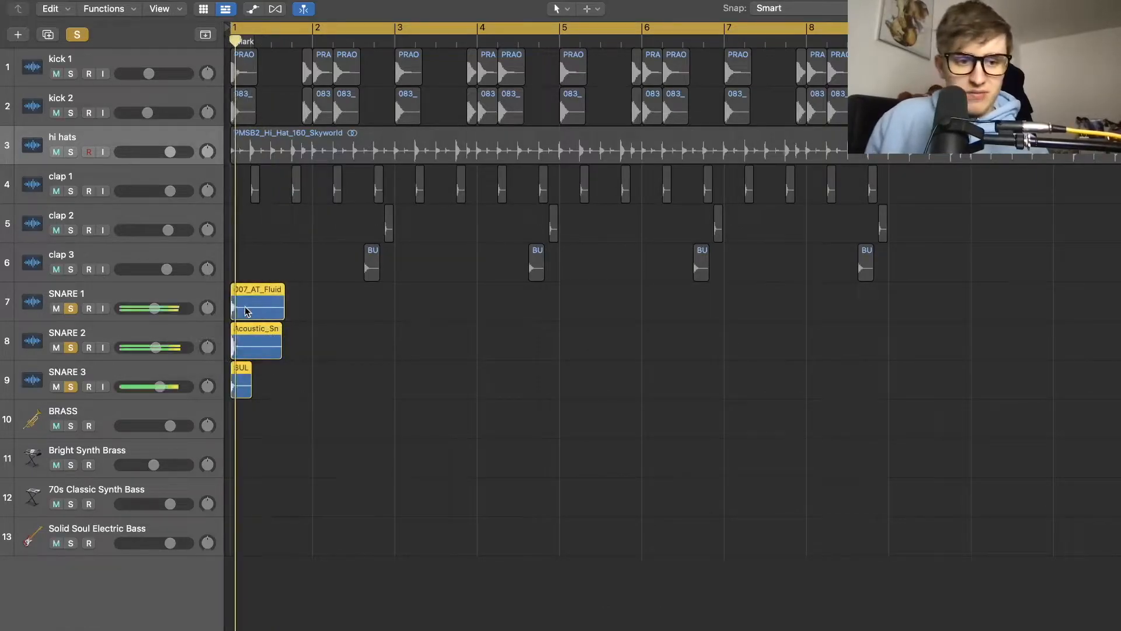
Place the layered snare hits on beats 2 and 4 of every bar up to bar 8, and play the loop
{"action": "left_click_drag", "start_coordinate": [255, 313], "coordinate": [315, 311]}
{"action": "left_click_drag", "start_coordinate": [404, 375], "coordinate": [353, 313]}
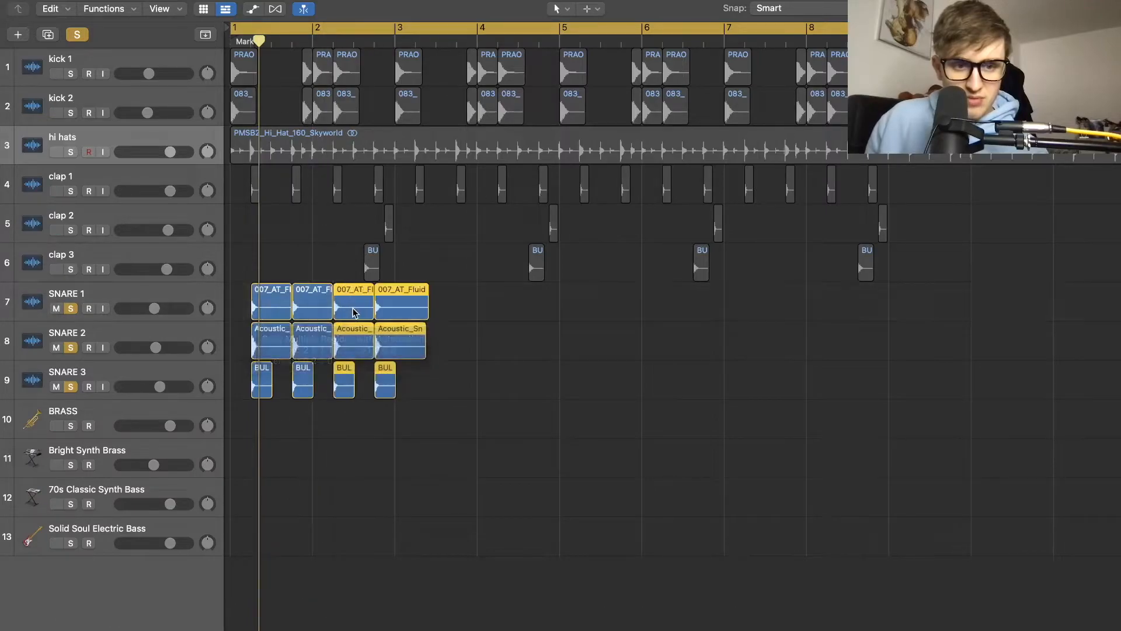
{"action": "left_click_drag", "start_coordinate": [518, 395], "coordinate": [426, 315]}
{"action": "left_click_drag", "start_coordinate": [652, 389], "coordinate": [600, 311]}
{"action": "key", "text": "space"}
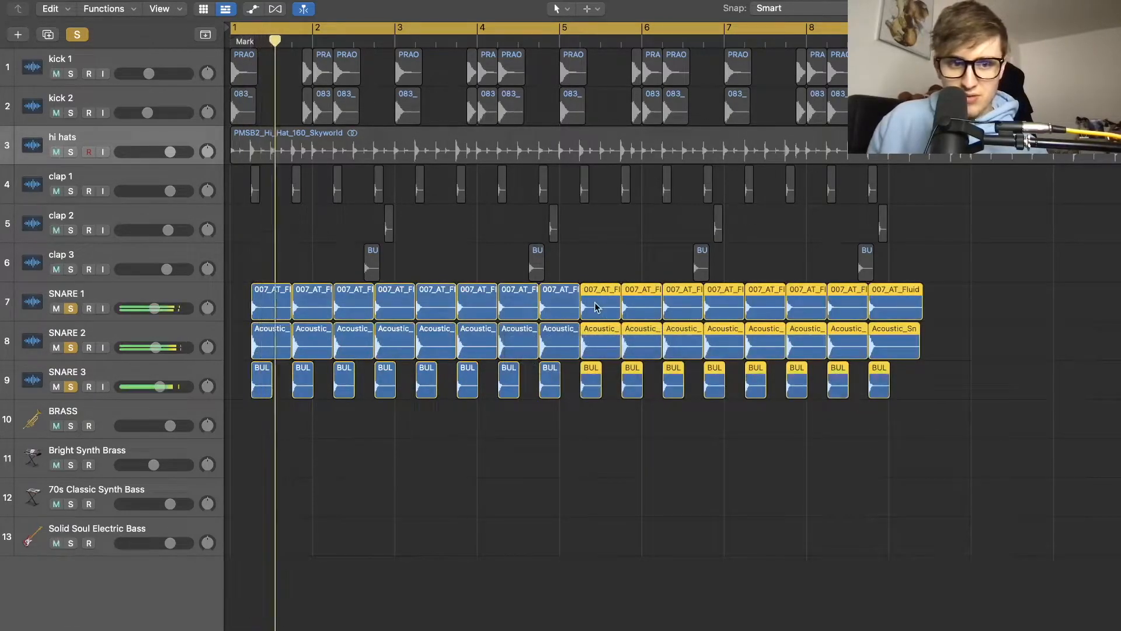
Unsolo the three snare tracks and lower their volumes in the full beat, with SNARE 1 at -7.4 dB
{"action": "left_click_drag", "start_coordinate": [70, 308], "coordinate": [71, 386]}
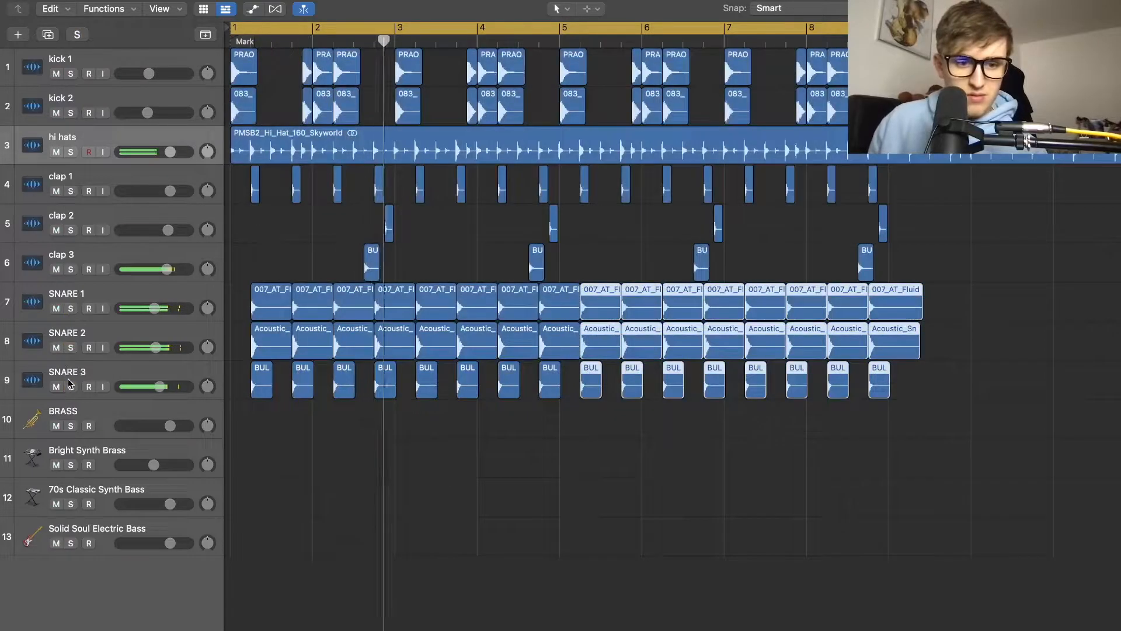
{"action": "left_click_drag", "start_coordinate": [160, 386], "coordinate": [155, 387]}
{"action": "left_click_drag", "start_coordinate": [155, 347], "coordinate": [151, 347]}
{"action": "left_click_drag", "start_coordinate": [154, 308], "coordinate": [151, 309]}
Copy the SNARE 3 hit on beat 4 of bar 4 to the last eighth note of that bar
{"action": "scroll", "coordinate": [153, 311], "scroll_direction": "right", "scroll_amount": 1}
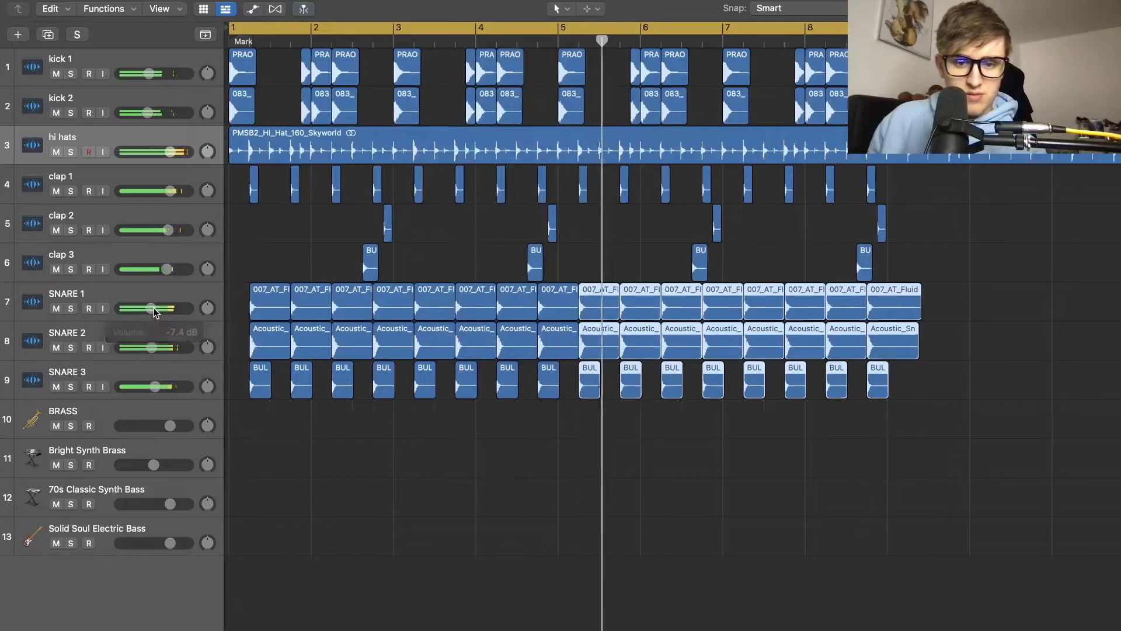
{"action": "key", "text": "super+Right"}
{"action": "key", "text": "super+Right"}
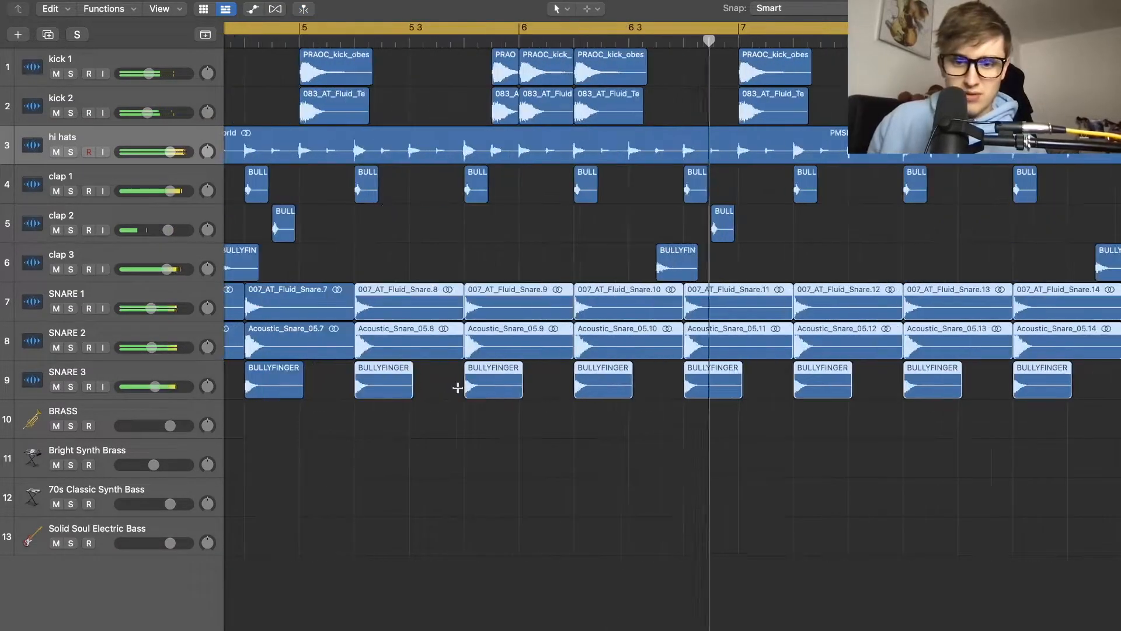
{"action": "scroll", "coordinate": [465, 392], "scroll_direction": "left", "scroll_amount": 6}
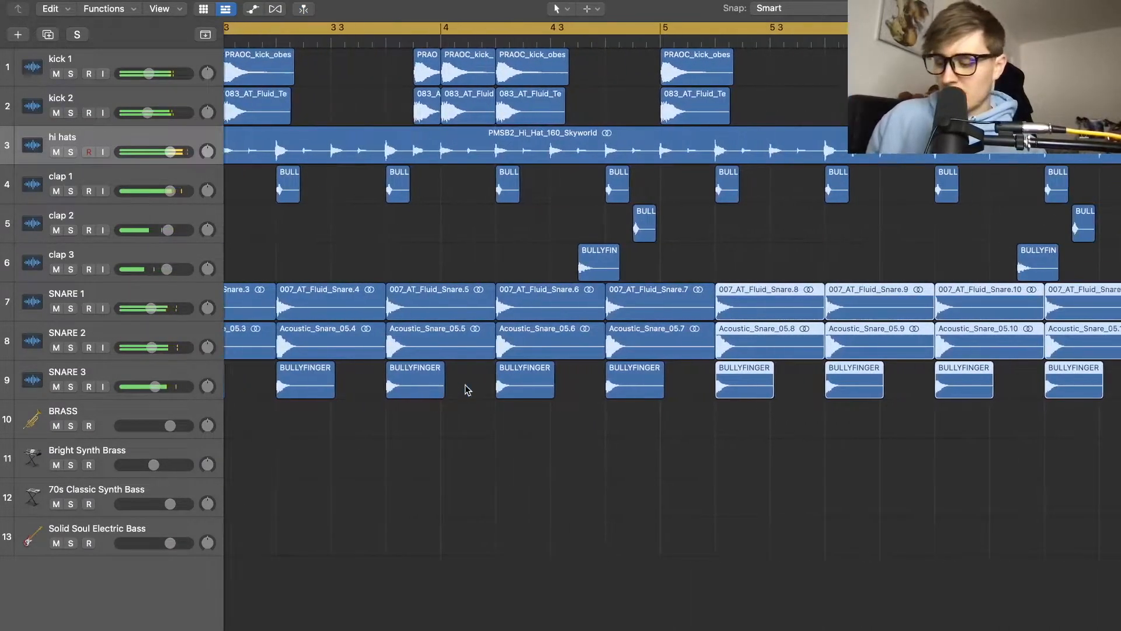
{"action": "scroll", "coordinate": [465, 390], "scroll_direction": "right", "scroll_amount": 1}
{"action": "key", "text": "super+Up"}
{"action": "key", "text": "super+Up"}
{"action": "key", "text": "super+Up"}
{"action": "key", "text": "super+Left"}
{"action": "key", "text": "super+Left"}
{"action": "key", "text": "super+Left"}
{"action": "scroll", "coordinate": [465, 386], "scroll_direction": "left", "scroll_amount": 4}
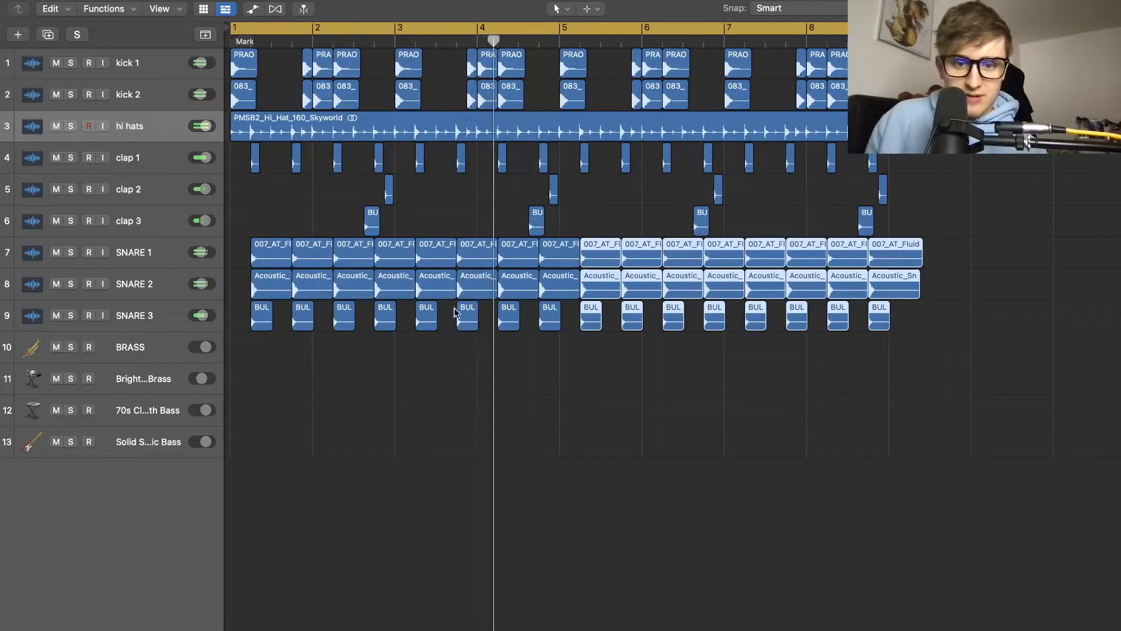
{"action": "scroll", "coordinate": [503, 308], "scroll_direction": "up", "scroll_amount": 5}
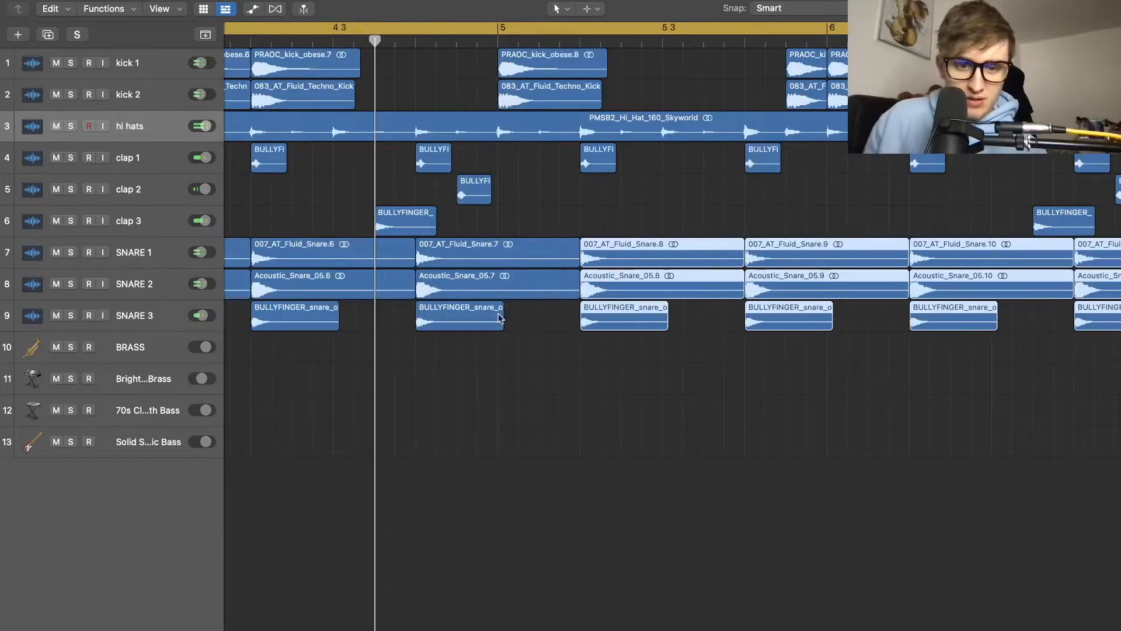
{"action": "left_click_drag", "start_coordinate": [457, 320], "coordinate": [500, 326]}
{"action": "scroll", "coordinate": [522, 297], "scroll_direction": "right", "scroll_amount": 10}
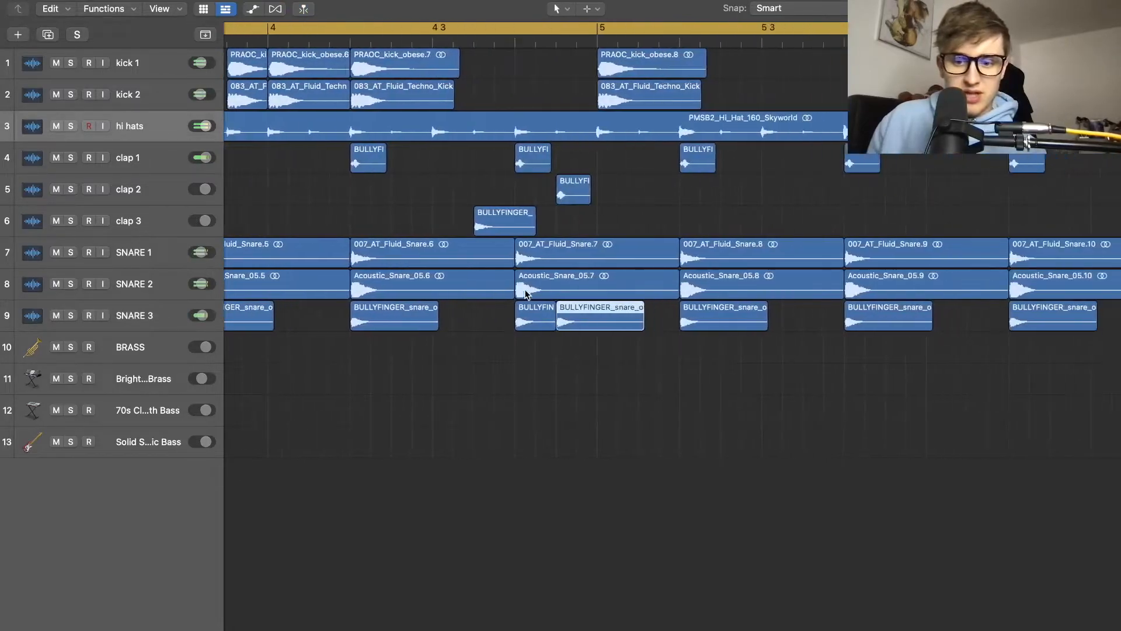
Copy the SNARE 3 hit on beat 4 of bar 8 to the last eighth note of that bar
{"action": "scroll", "coordinate": [517, 293], "scroll_direction": "right", "scroll_amount": 6}
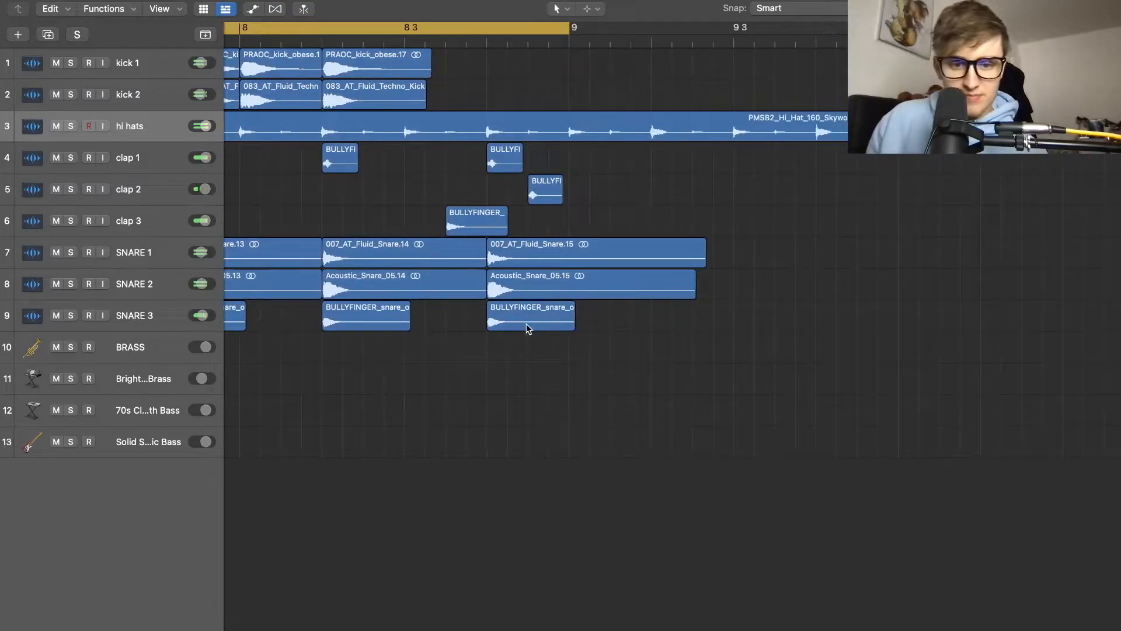
{"action": "left_click_drag", "start_coordinate": [528, 327], "coordinate": [569, 325]}
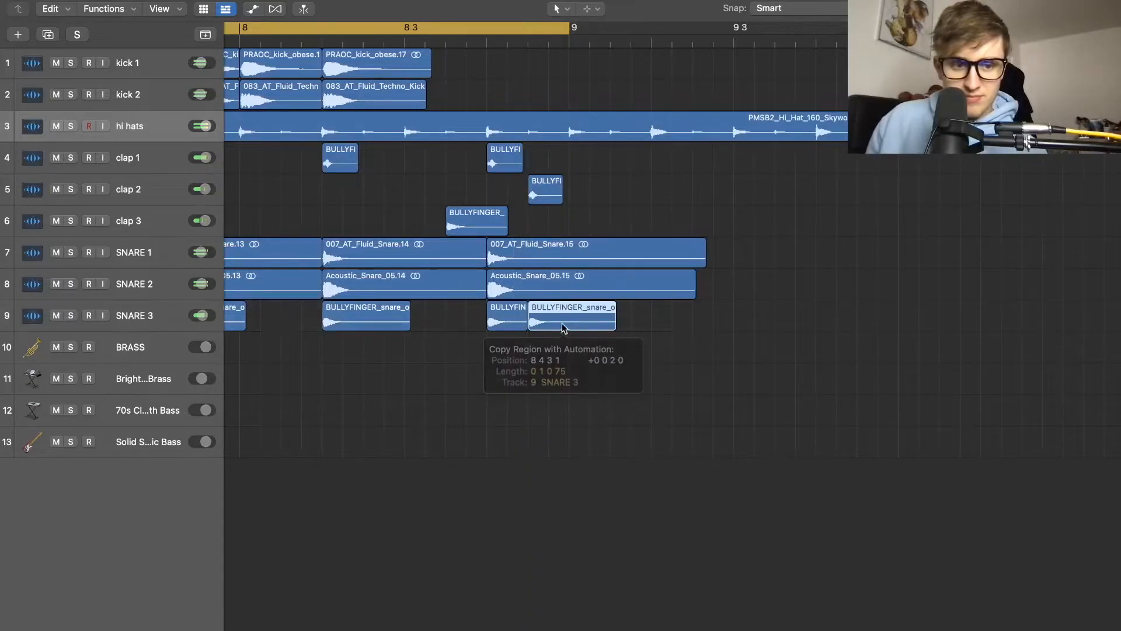
{"action": "key", "text": "super+Up"}
{"action": "key", "text": "super+Up"}
{"action": "key", "text": "super+Left"}
{"action": "key", "text": "super+Left"}
{"action": "key", "text": "super+Left"}
{"action": "key", "text": "super+Left"}
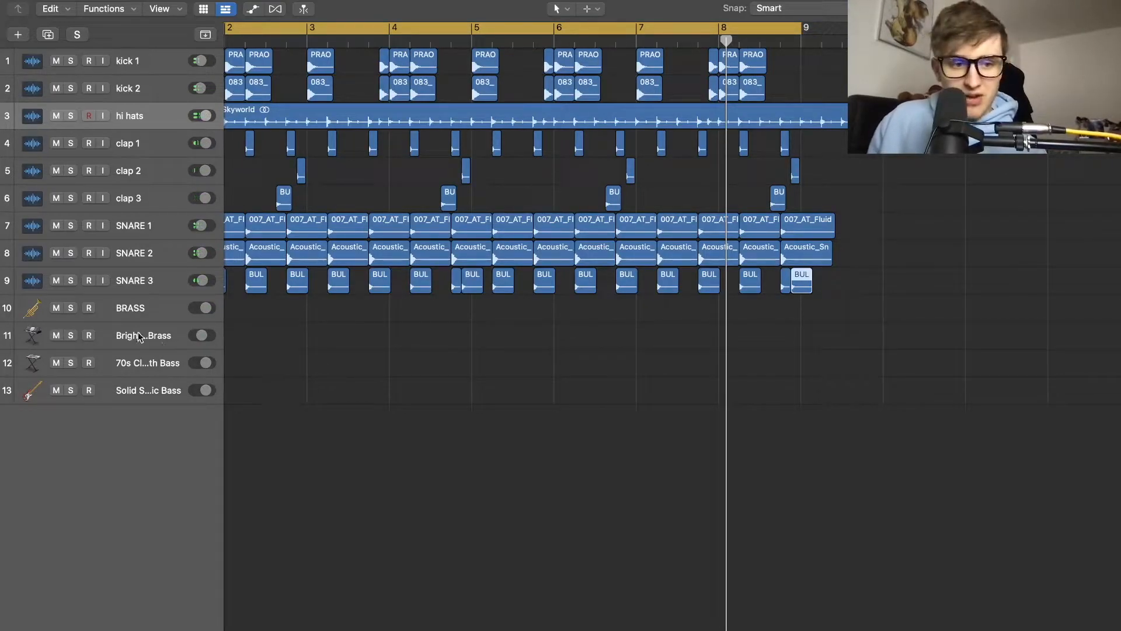
Record four chords on the BRASS track from bar 1, one every two bars, and extend the region to the end of bar 8
{"action": "left_click", "coordinate": [147, 312]}
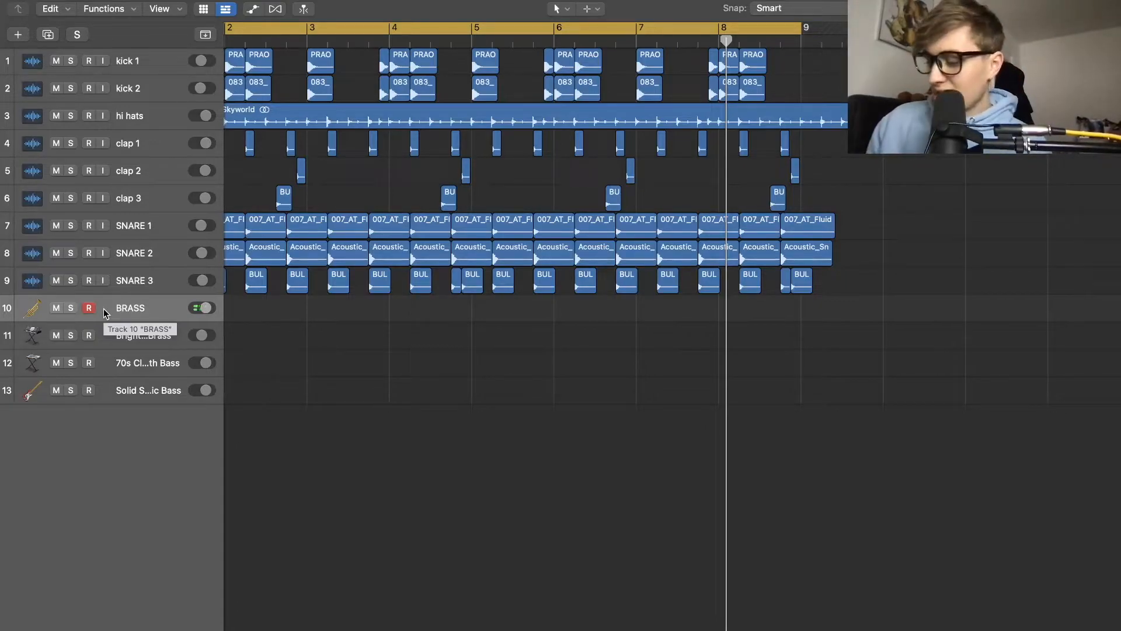
{"action": "key", "text": "Return"}
{"action": "key", "text": "r"}
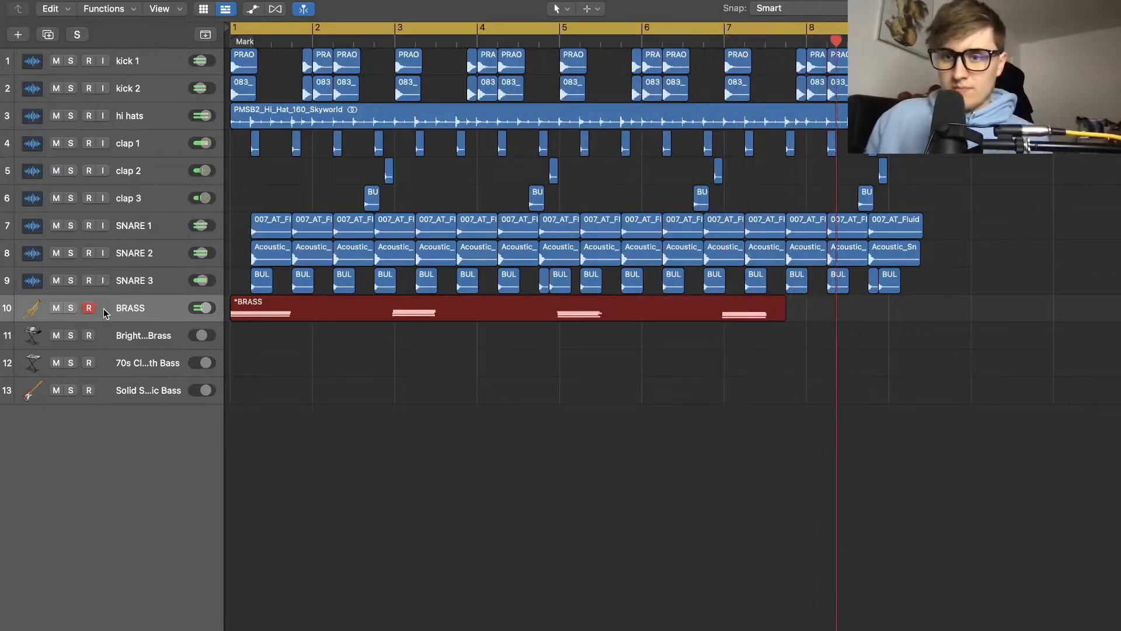
{"action": "key", "text": "space"}
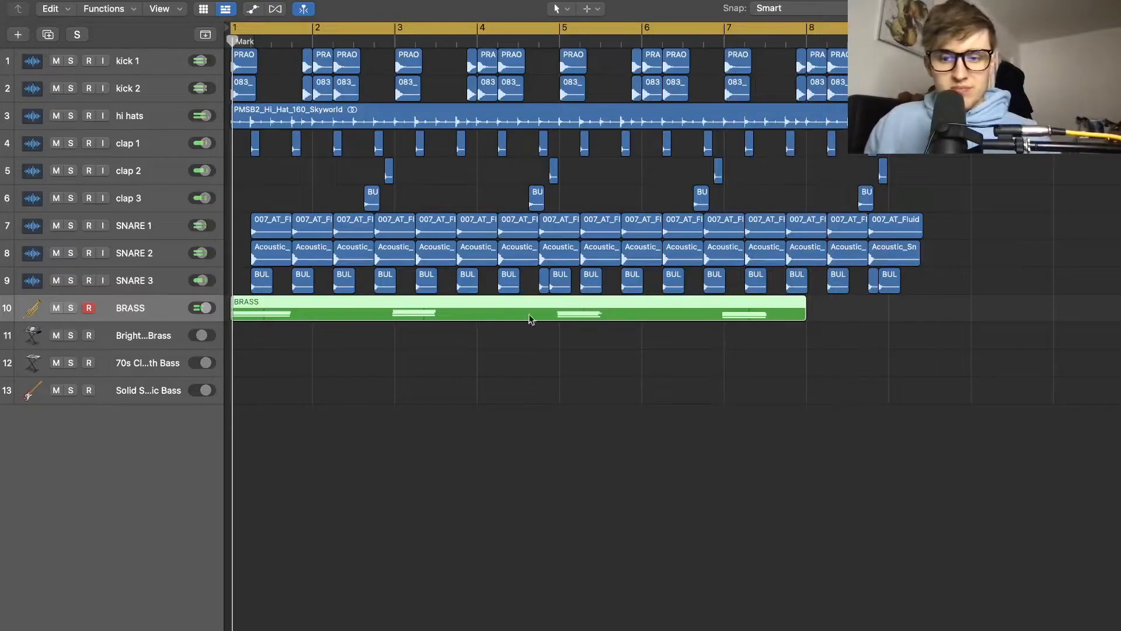
{"action": "left_click_drag", "start_coordinate": [806, 309], "coordinate": [888, 310]}
Quantize all the recorded brass notes to 1/16 notes
{"action": "key", "text": "p"}
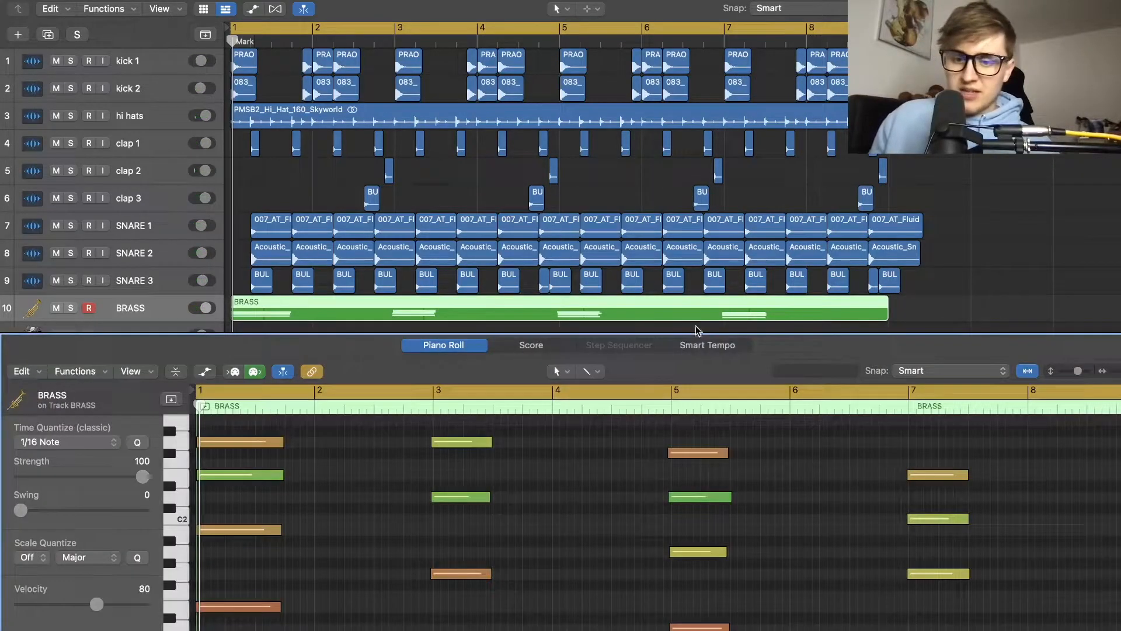
{"action": "left_click_drag", "start_coordinate": [1036, 437], "coordinate": [602, 578]}
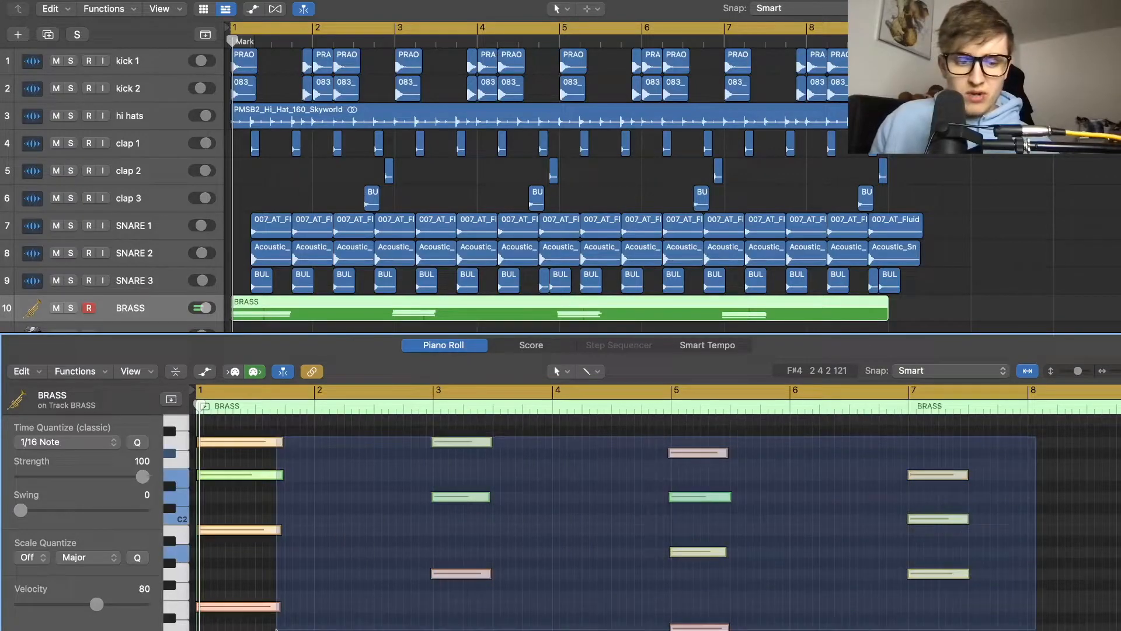
{"action": "scroll", "coordinate": [409, 526], "scroll_direction": "down", "scroll_amount": 2}
{"action": "key", "text": "super+a"}
{"action": "left_click", "coordinate": [138, 442]}
{"action": "scroll", "coordinate": [177, 192], "scroll_direction": "down", "scroll_amount": 2}
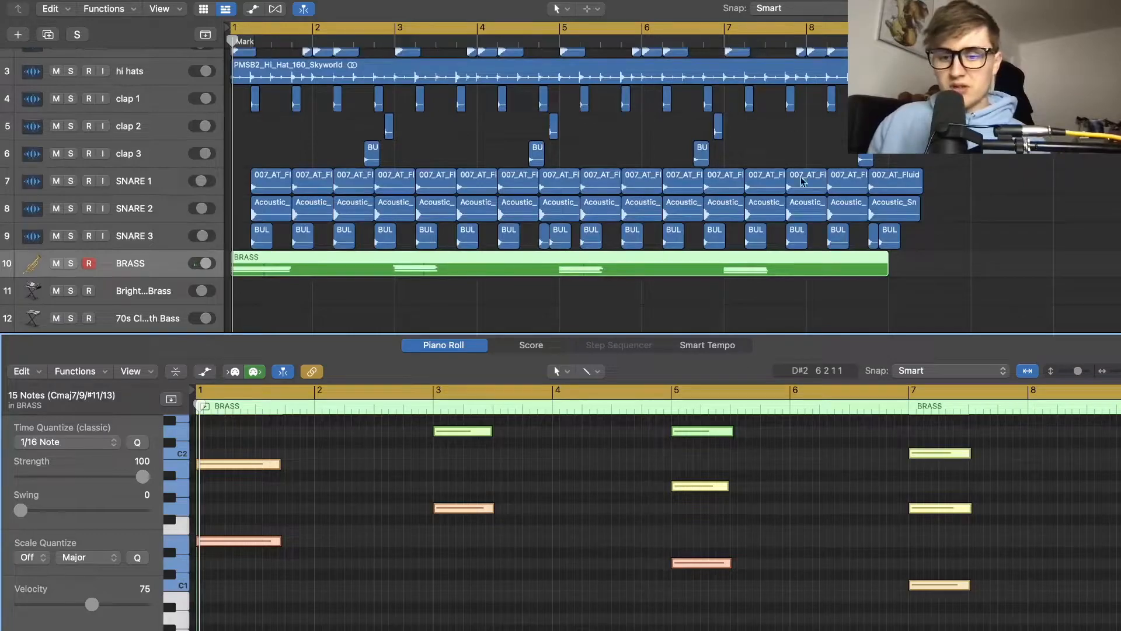
Duplicate all the brass notes one octave lower and play the thickened chords with the beat
{"action": "scroll", "coordinate": [888, 458], "scroll_direction": "up", "scroll_amount": 2}
{"action": "key", "text": "super+Left"}
{"action": "key", "text": "super+Left"}
{"action": "key", "text": "super+Left"}
{"action": "key", "text": "super+Up"}
{"action": "key", "text": "super+Up"}
{"action": "key", "text": "super+Up"}
{"action": "key", "text": "super+Left"}
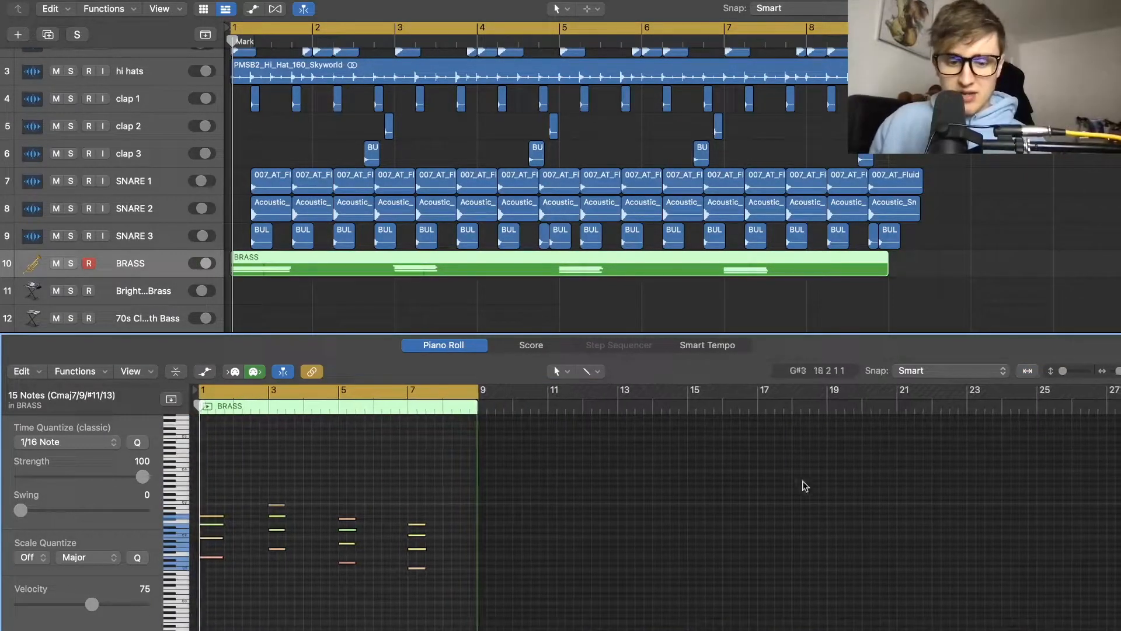
{"action": "scroll", "coordinate": [805, 486], "scroll_direction": "right", "scroll_amount": 1}
{"action": "left_click_drag", "start_coordinate": [688, 604], "coordinate": [208, 480]}
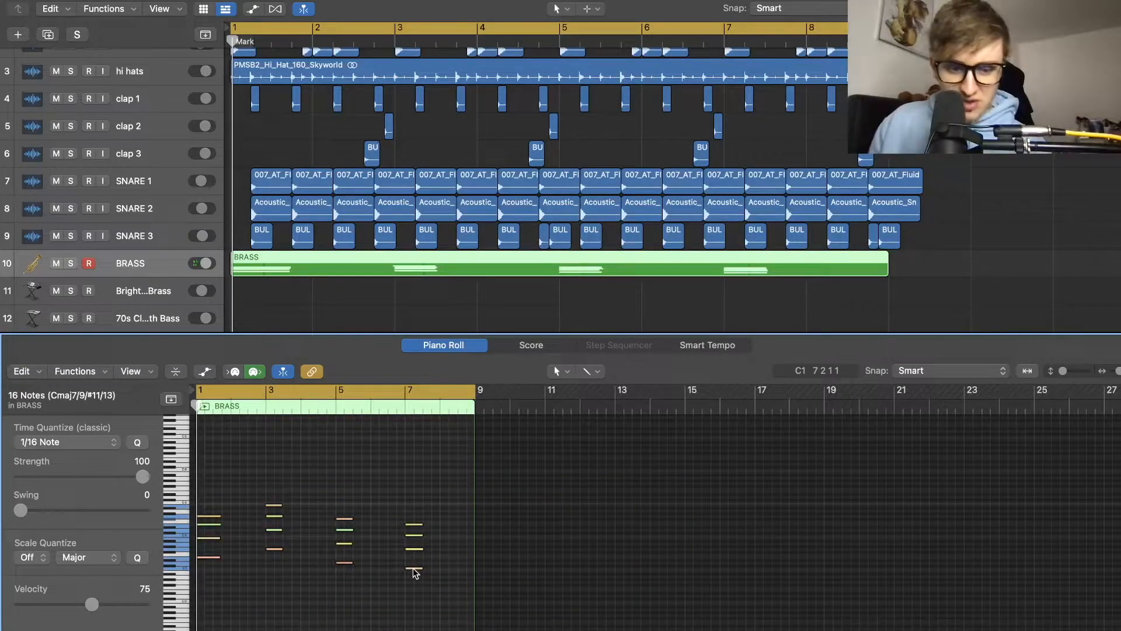
{"action": "left_click_drag", "start_coordinate": [415, 572], "coordinate": [411, 602]}
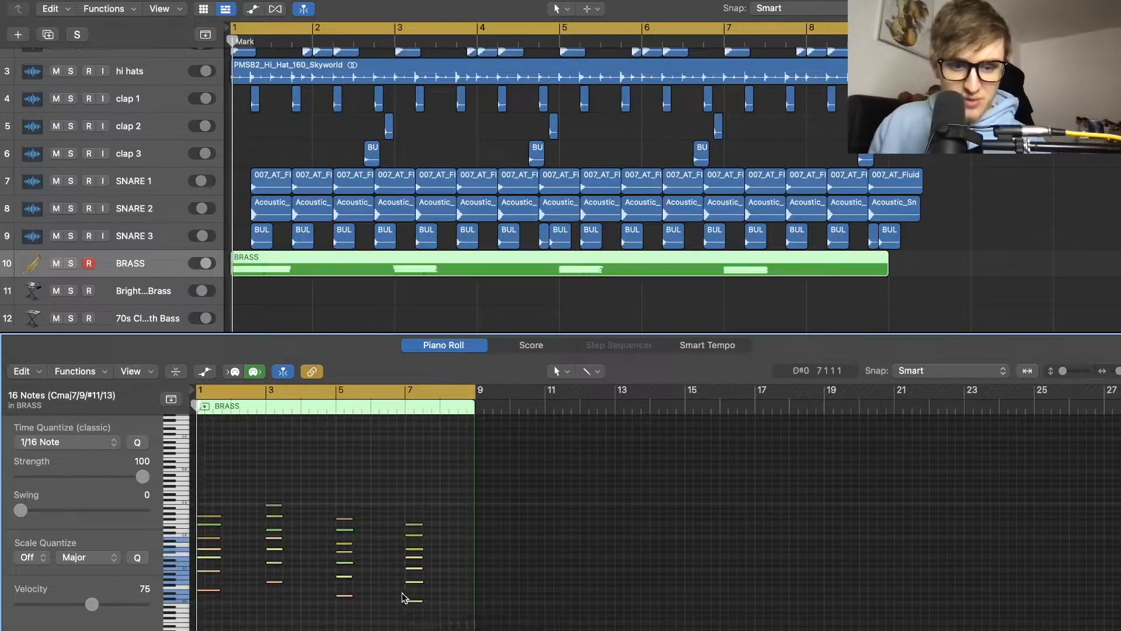
{"action": "key", "text": "space"}
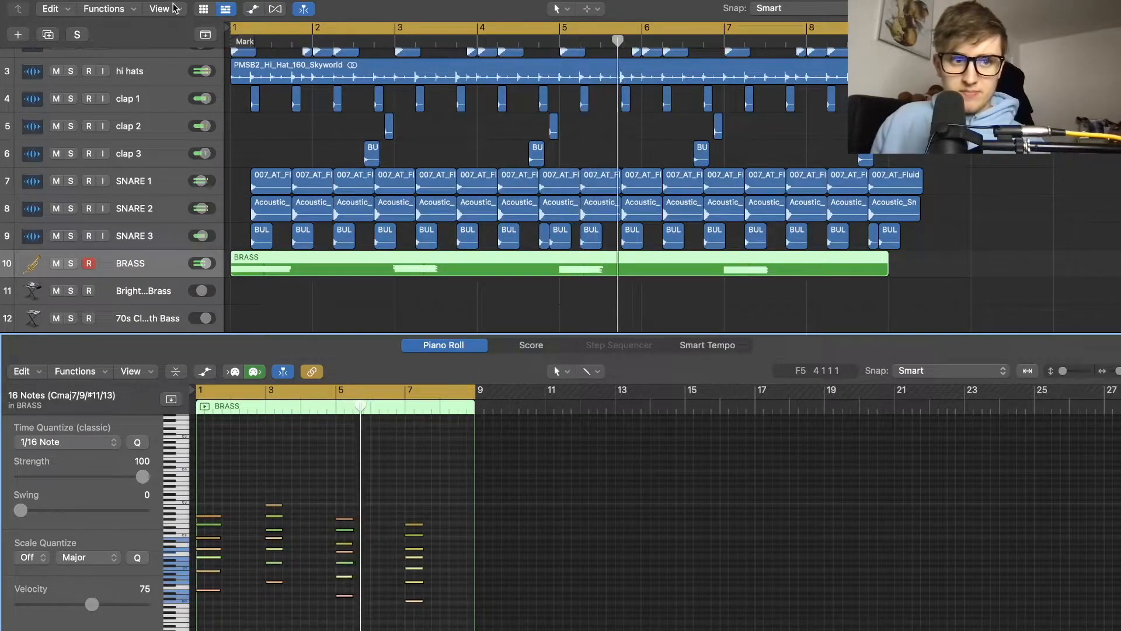
{"action": "key", "text": "p"}
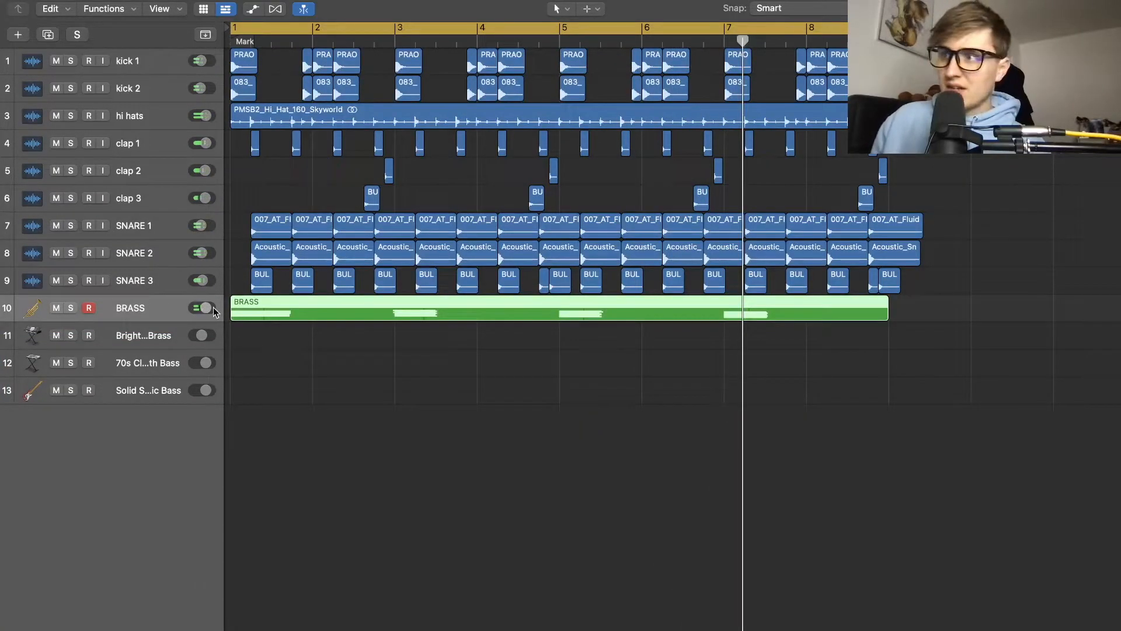
Open the BRASS track's Session Horns instrument and examine its velocity switch and section setup options while the loop plays
{"action": "key", "text": "x"}
{"action": "scroll", "coordinate": [551, 525], "scroll_direction": "up", "scroll_amount": 5}
{"action": "left_click", "coordinate": [501, 517]}
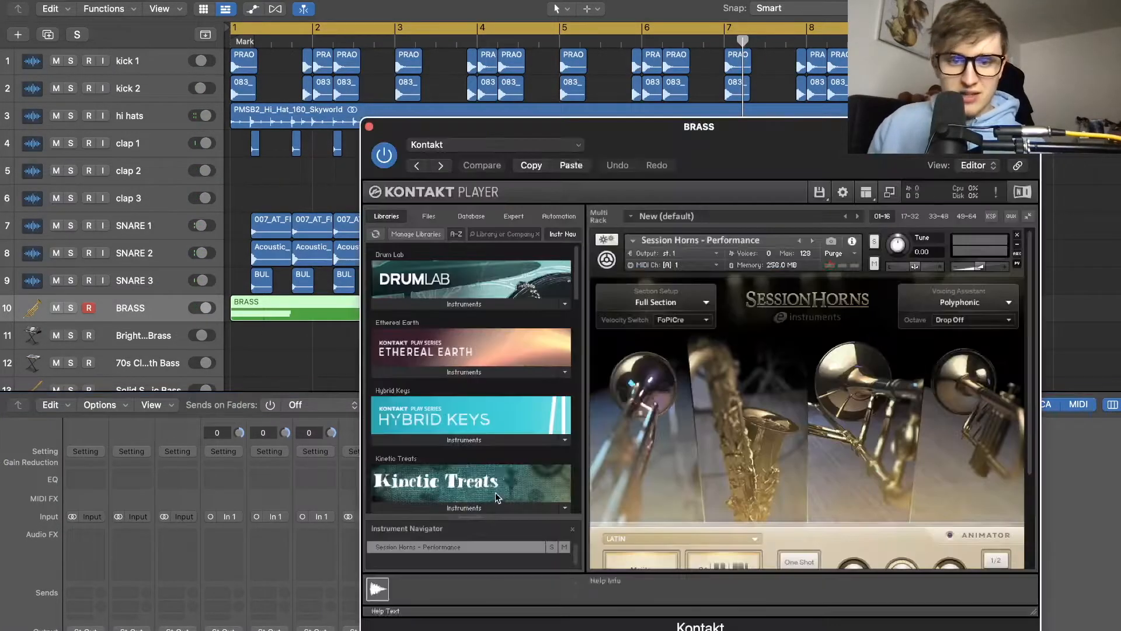
{"action": "scroll", "coordinate": [762, 369], "scroll_direction": "down", "scroll_amount": 5}
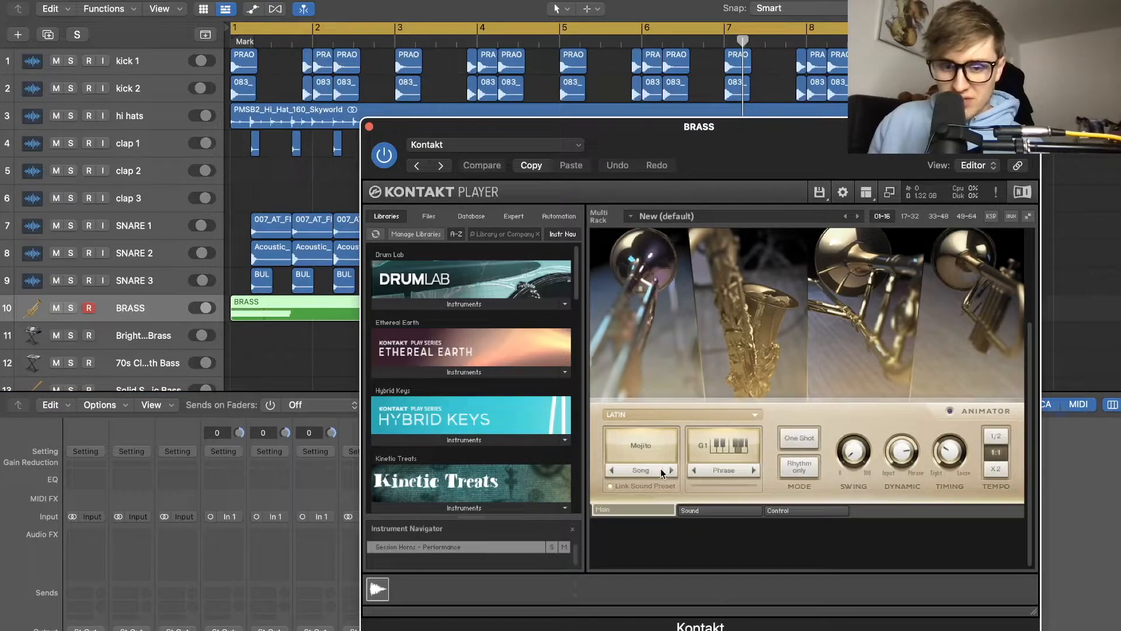
{"action": "scroll", "coordinate": [692, 413], "scroll_direction": "up", "scroll_amount": 5}
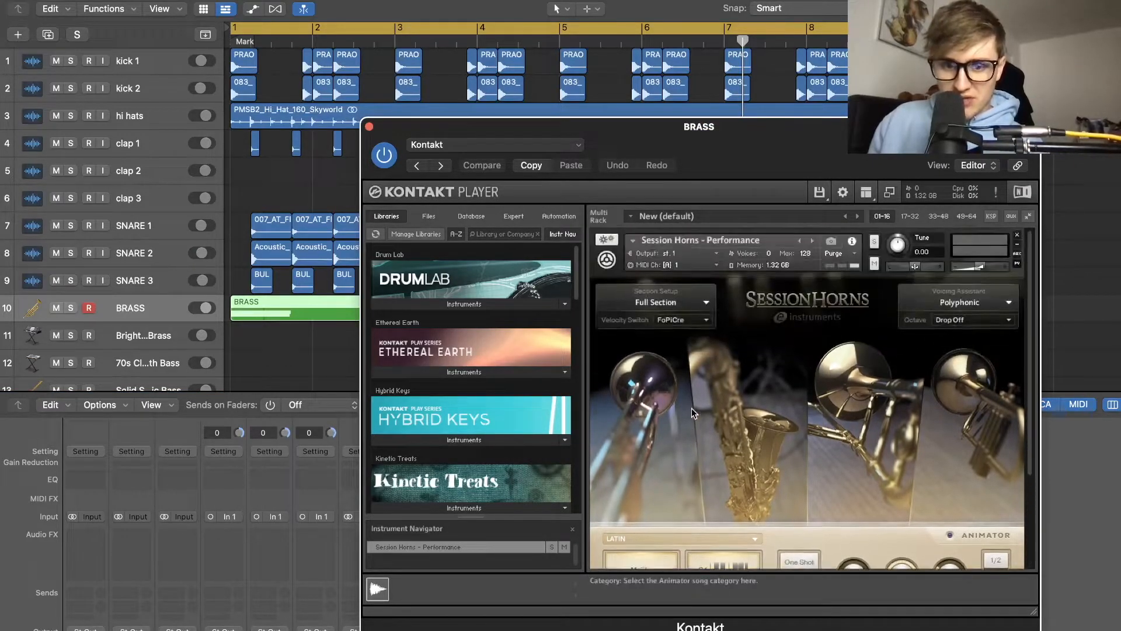
{"action": "key", "text": "space"}
{"action": "left_click", "coordinate": [682, 320]}
{"action": "left_click", "coordinate": [692, 303]}
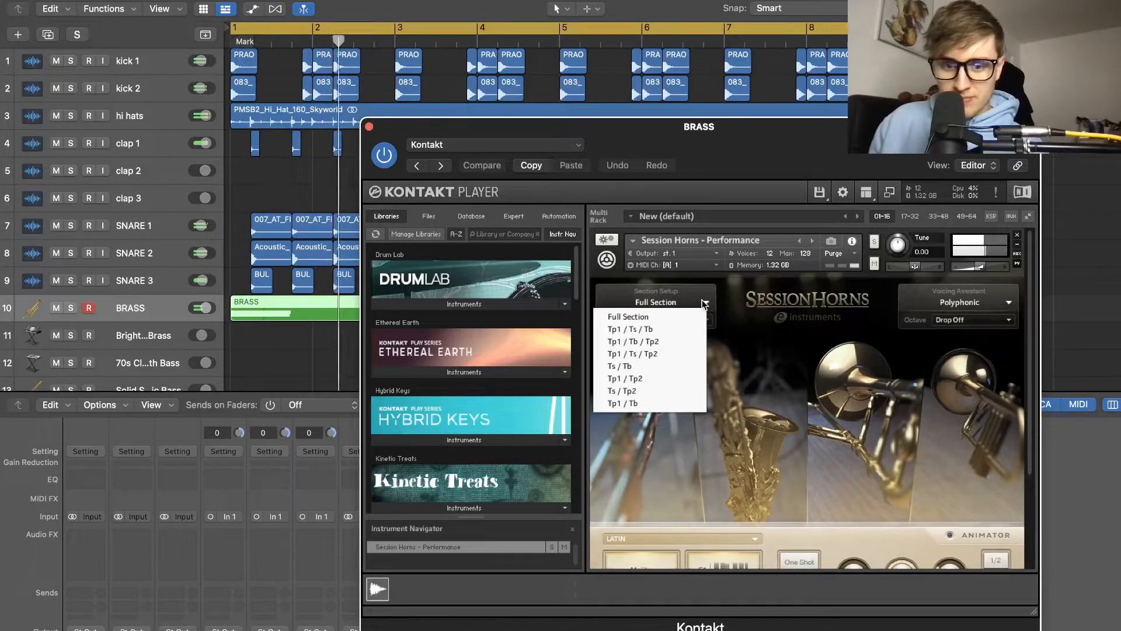
{"action": "left_click", "coordinate": [882, 310]}
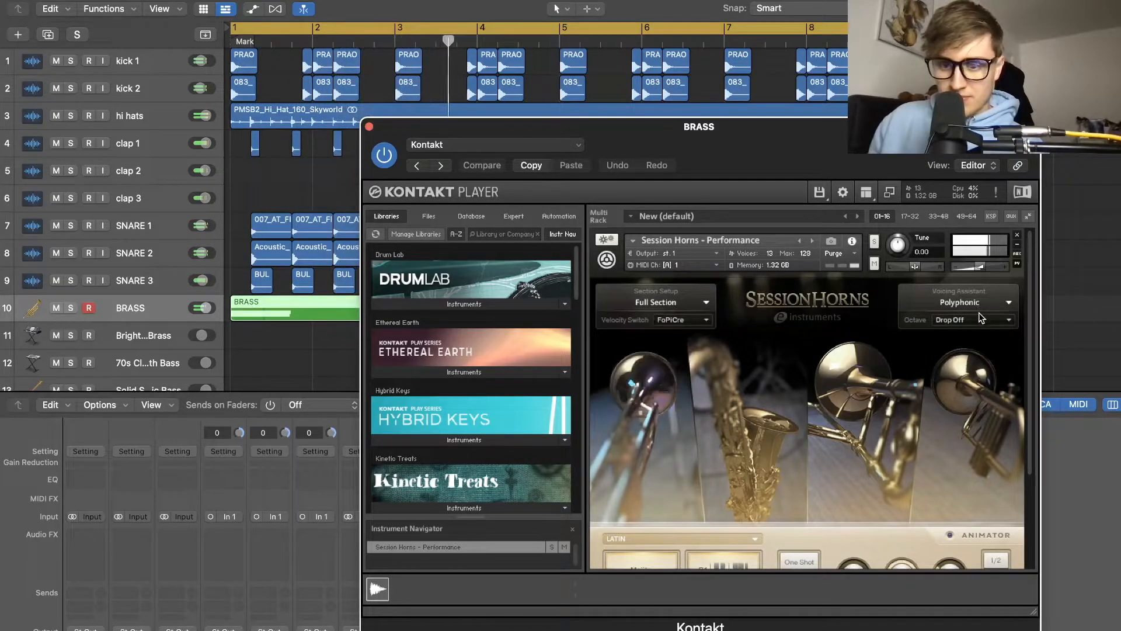
Try another Latin Animator song in Session Horns, switch the Animator category to POP, and close the instrument
{"action": "scroll", "coordinate": [785, 342], "scroll_direction": "down", "scroll_amount": 3}
{"action": "left_click", "coordinate": [672, 520]}
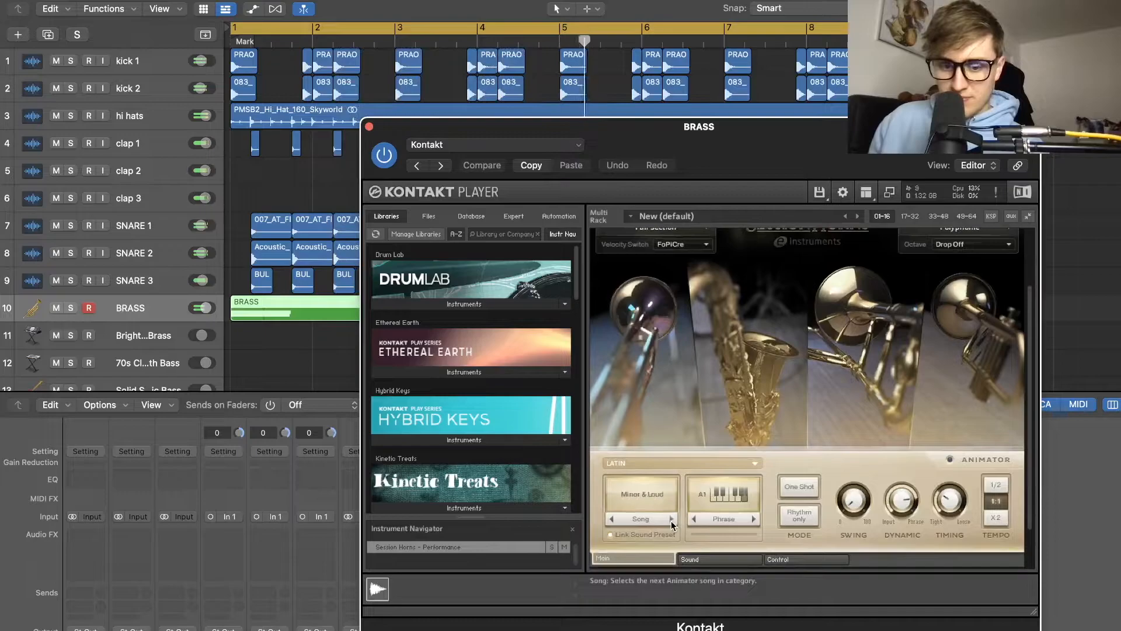
{"action": "left_click", "coordinate": [647, 463]}
{"action": "left_click", "coordinate": [636, 487]}
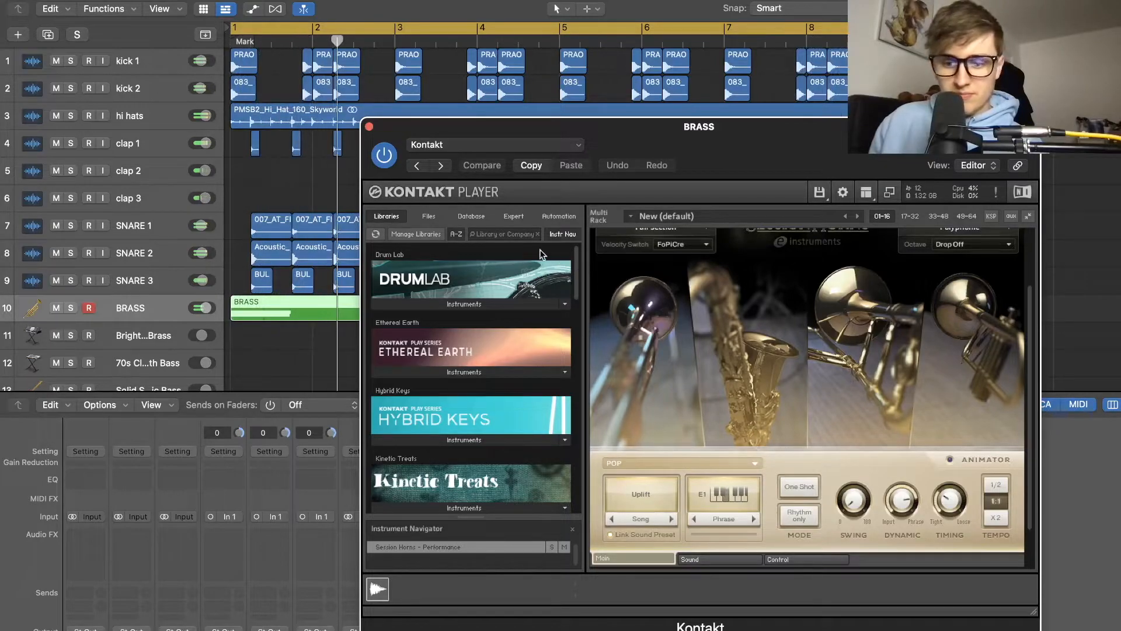
{"action": "left_click", "coordinate": [369, 127]}
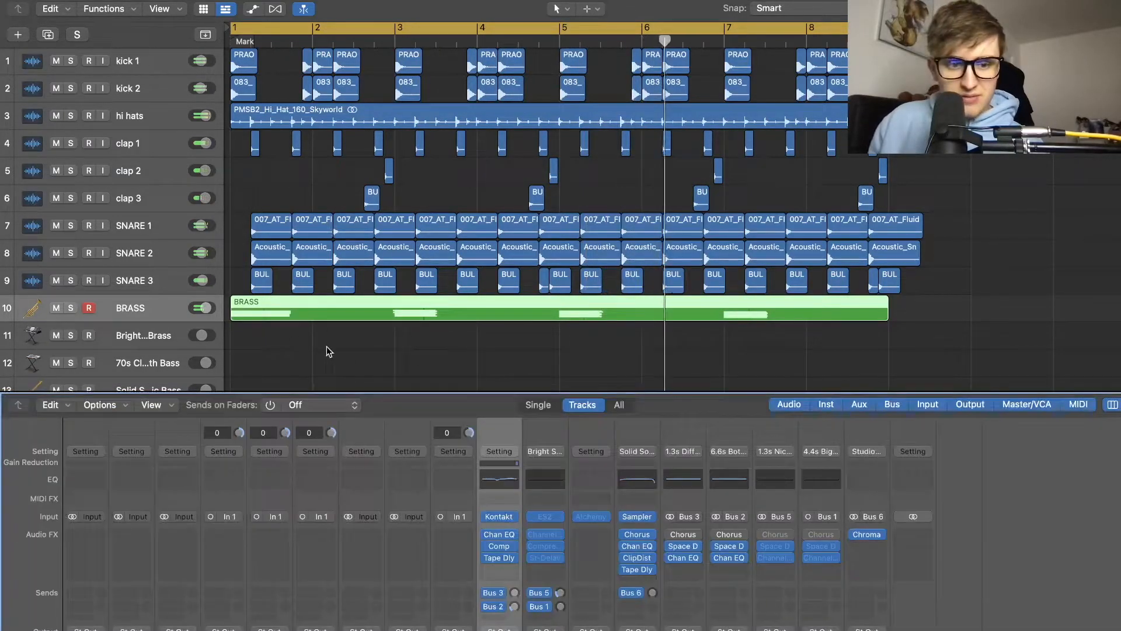
In the BRASS Channel EQ, add a low cut at 56.5 Hz and a +5.5 dB boost at 130 Hz with Q 0.25
{"action": "left_click", "coordinate": [499, 479]}
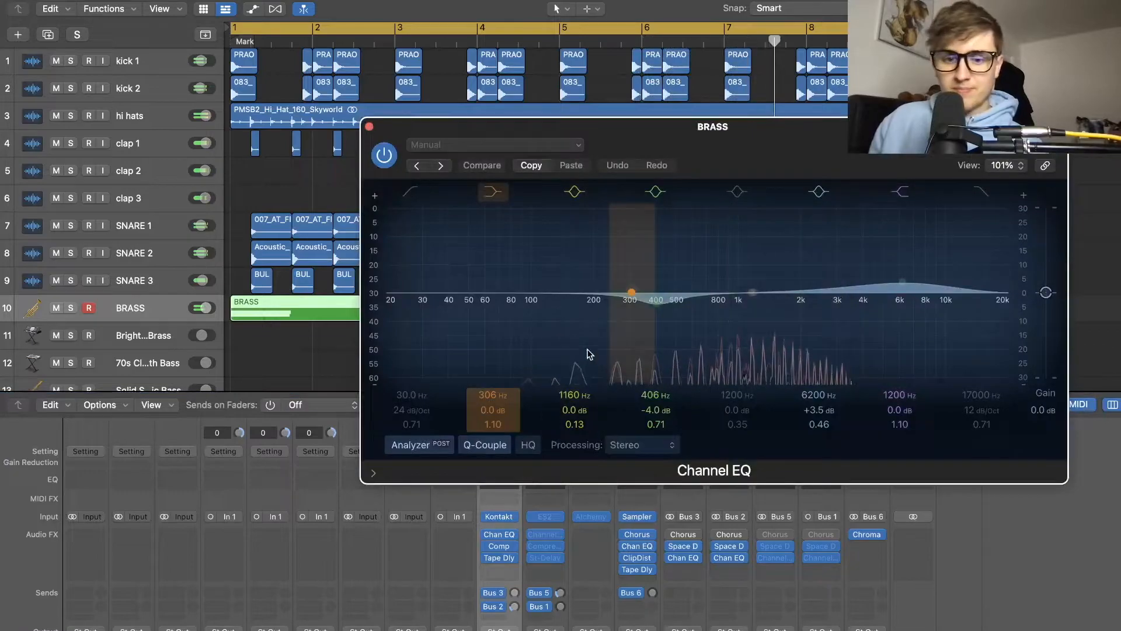
{"action": "left_click_drag", "start_coordinate": [458, 201], "coordinate": [479, 210]}
{"action": "left_click", "coordinate": [648, 300]}
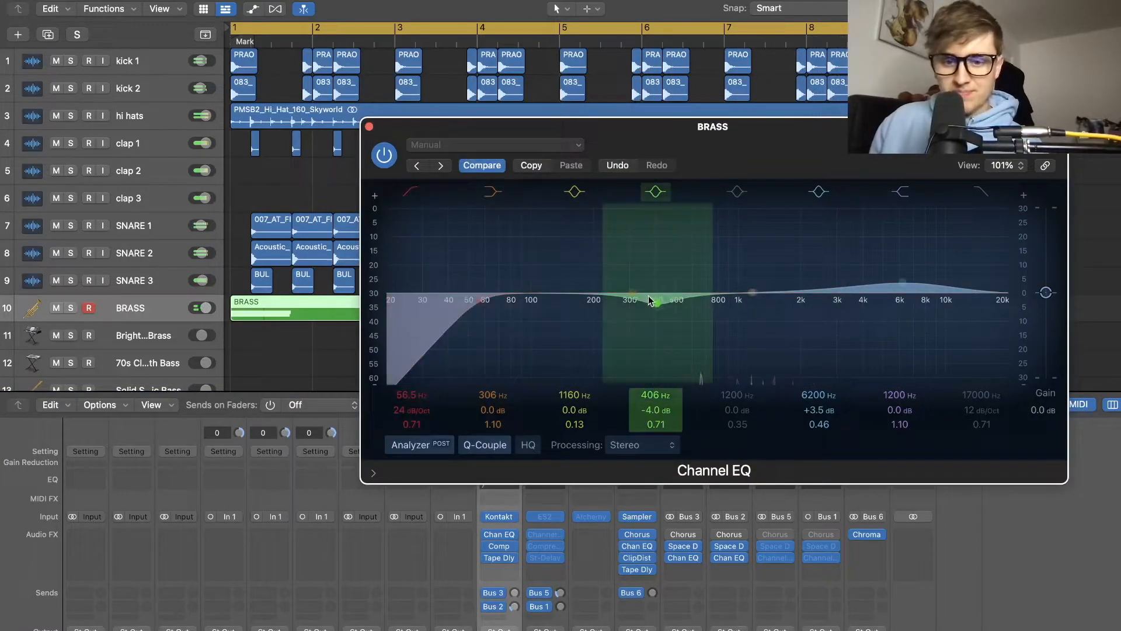
{"action": "left_click_drag", "start_coordinate": [648, 300], "coordinate": [555, 264]}
{"action": "left_click_drag", "start_coordinate": [658, 425], "coordinate": [658, 458]}
{"action": "left_click_drag", "start_coordinate": [565, 268], "coordinate": [580, 279]}
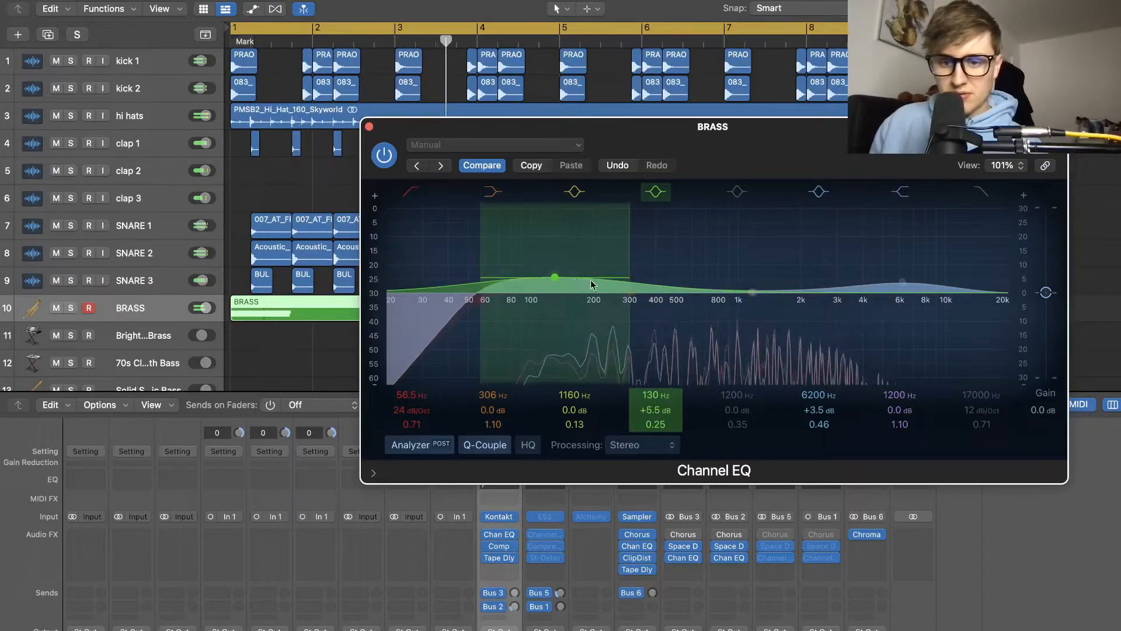
Set the brass EQ's high shelf to 1400 Hz at -3.3 dB, upper peak to 15100 Hz at +10.5 dB, and mid peak to 1290 Hz at -2.0 dB
{"action": "left_click_drag", "start_coordinate": [754, 292], "coordinate": [766, 302]}
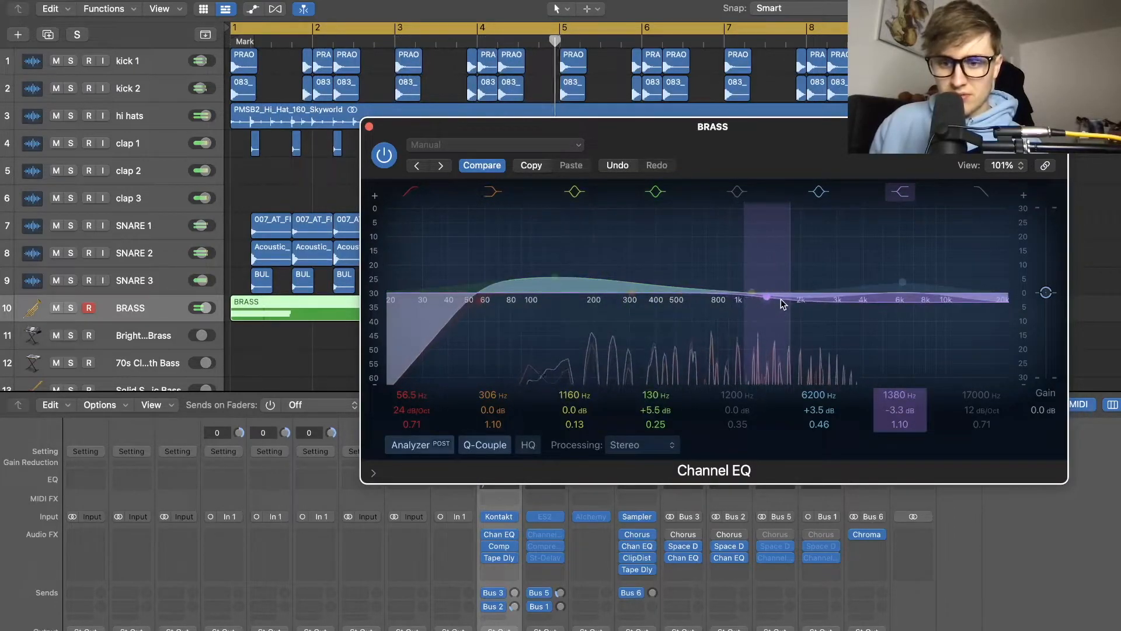
{"action": "left_click_drag", "start_coordinate": [902, 282], "coordinate": [983, 263]}
{"action": "mouse_move", "coordinate": [731, 288]}
{"action": "left_mouse_down"}
{"action": "mouse_move", "coordinate": [724, 320]}
{"action": "mouse_move", "coordinate": [740, 295]}
{"action": "left_mouse_up"}
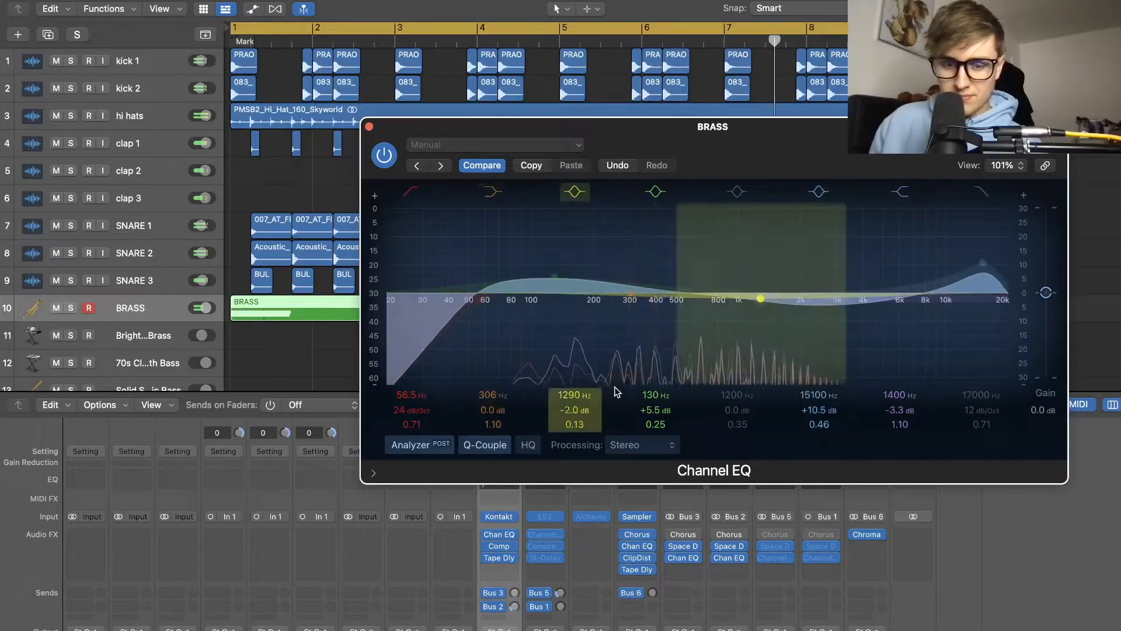
{"action": "left_click_drag", "start_coordinate": [577, 425], "coordinate": [584, 403]}
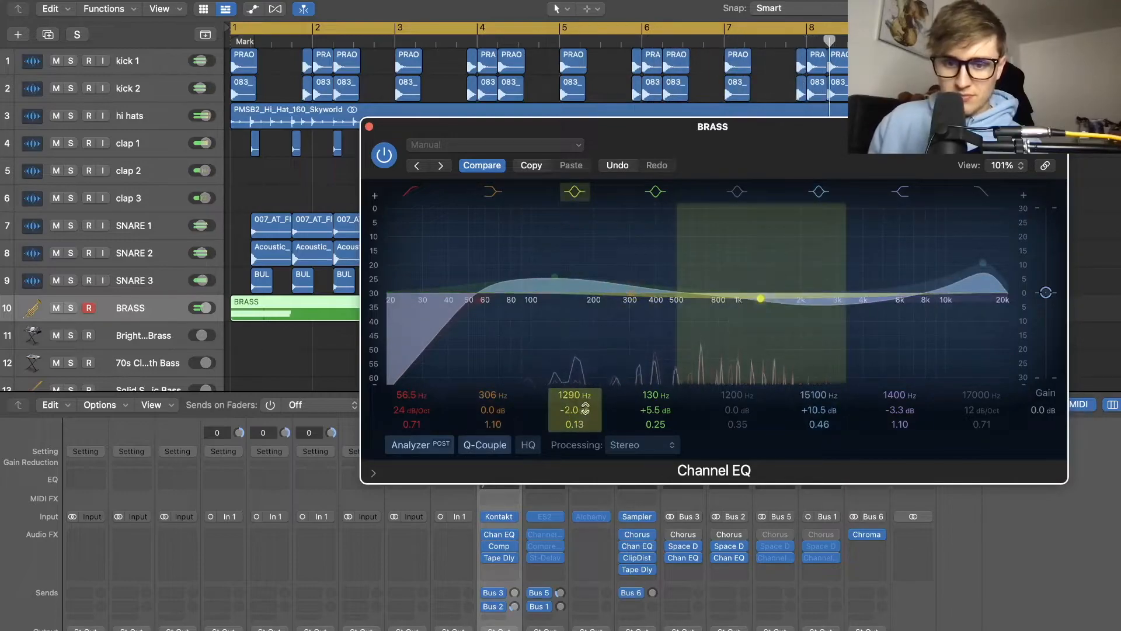
{"action": "left_click", "coordinate": [369, 126]}
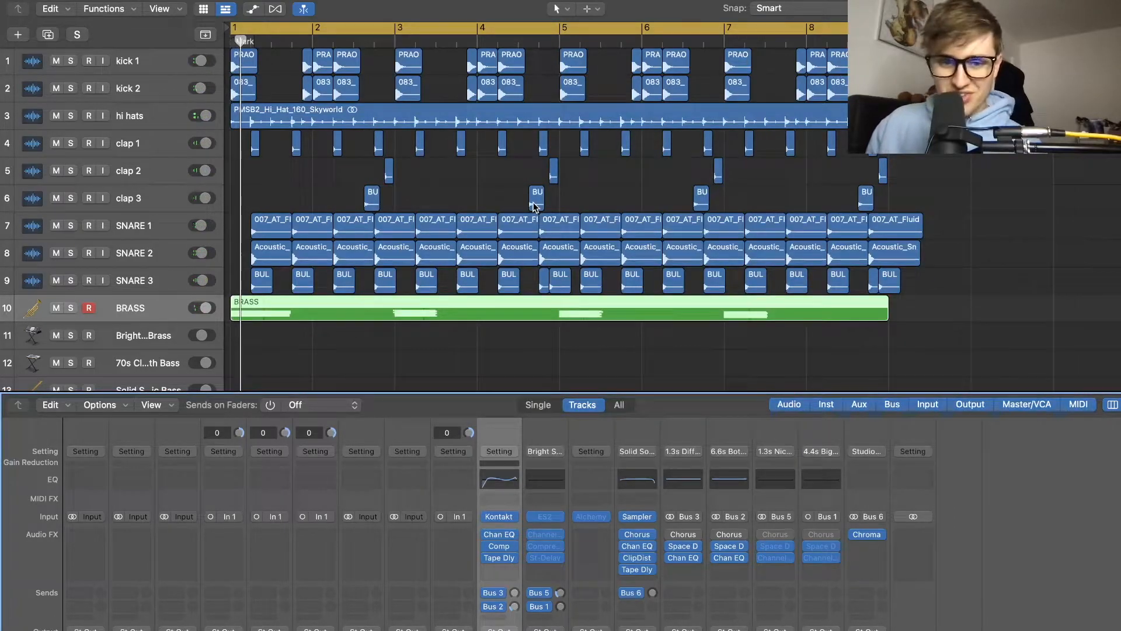
Lengthen all eight notes of the bar 7 brass chord to the end of bar 8 and play the loop from the start
{"action": "scroll", "coordinate": [535, 595], "scroll_direction": "down", "scroll_amount": 5}
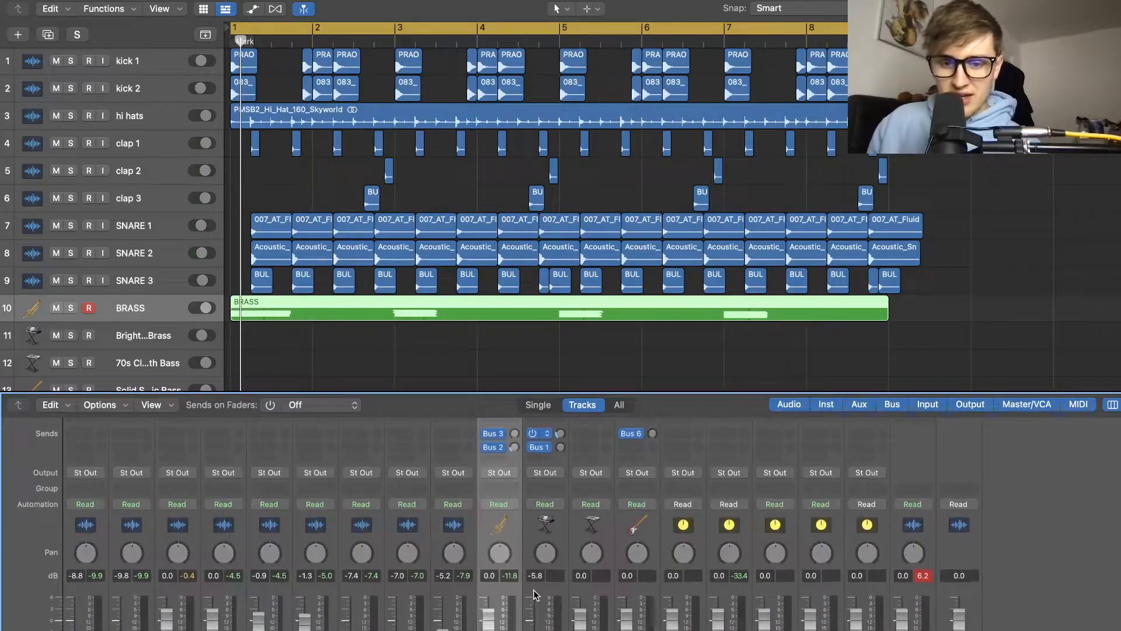
{"action": "double_click", "coordinate": [766, 310]}
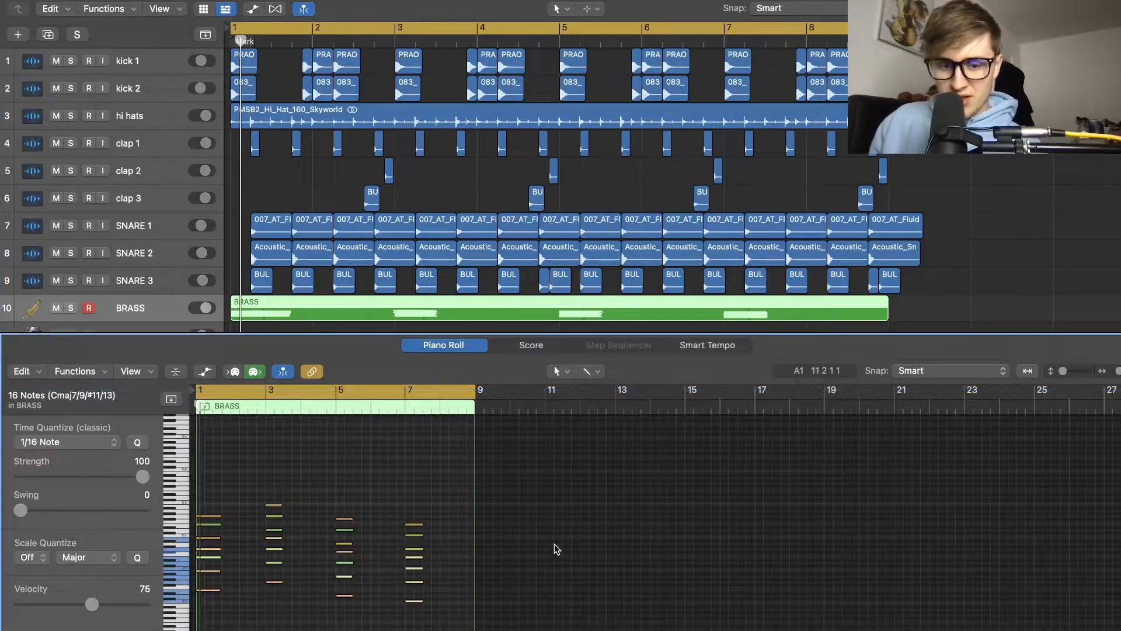
{"action": "left_click_drag", "start_coordinate": [552, 499], "coordinate": [422, 625]}
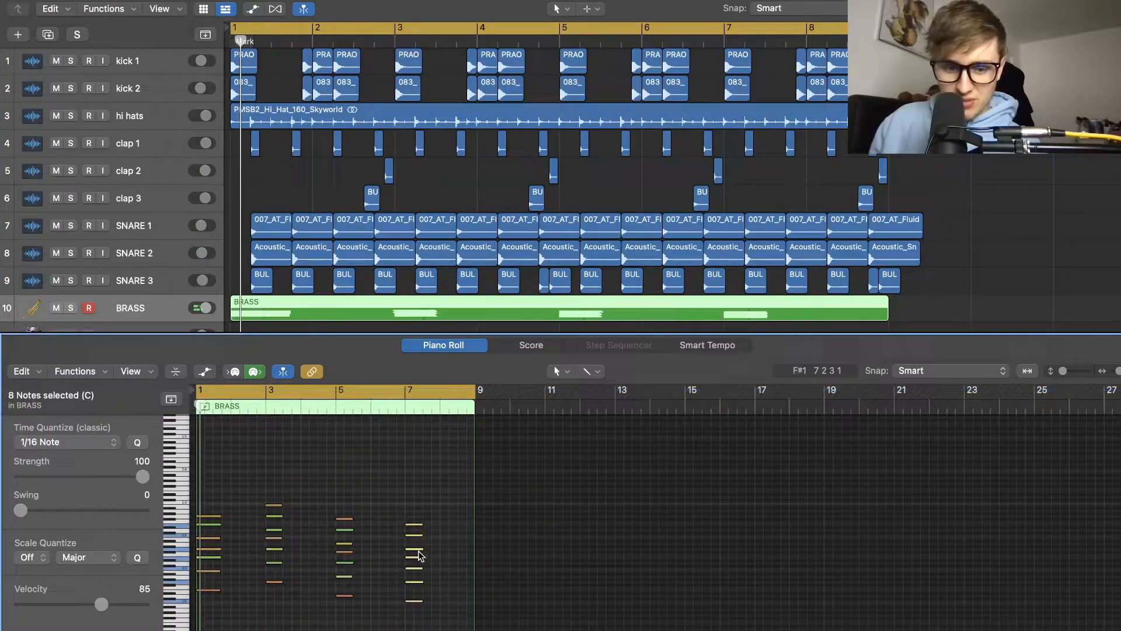
{"action": "left_click_drag", "start_coordinate": [420, 556], "coordinate": [472, 556]}
{"action": "key", "text": "space"}
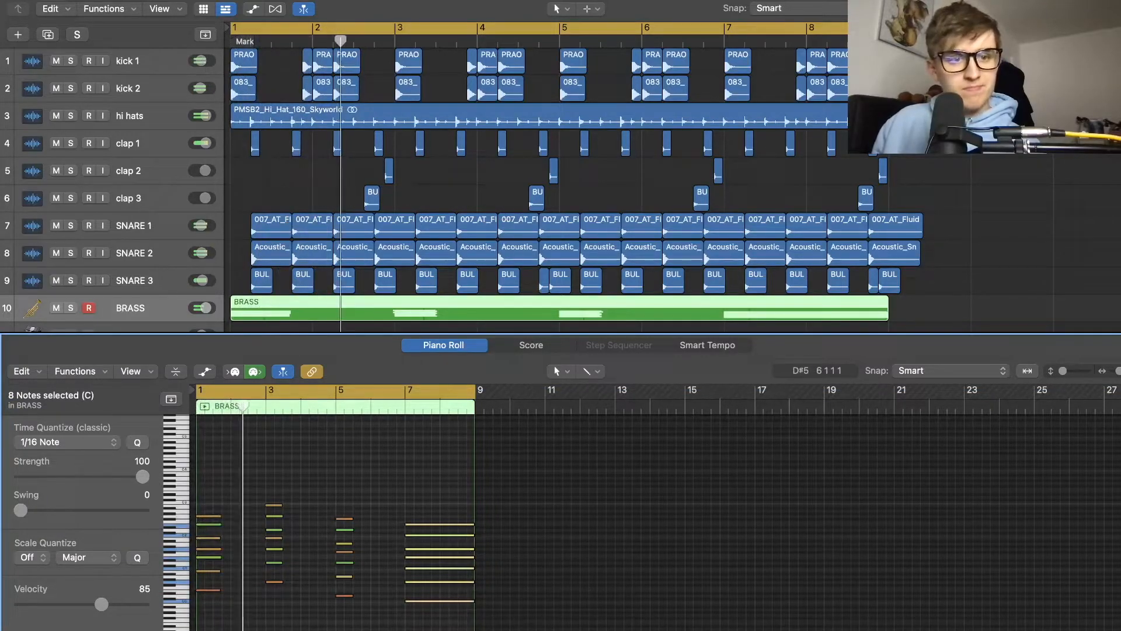
{"action": "key", "text": "e"}
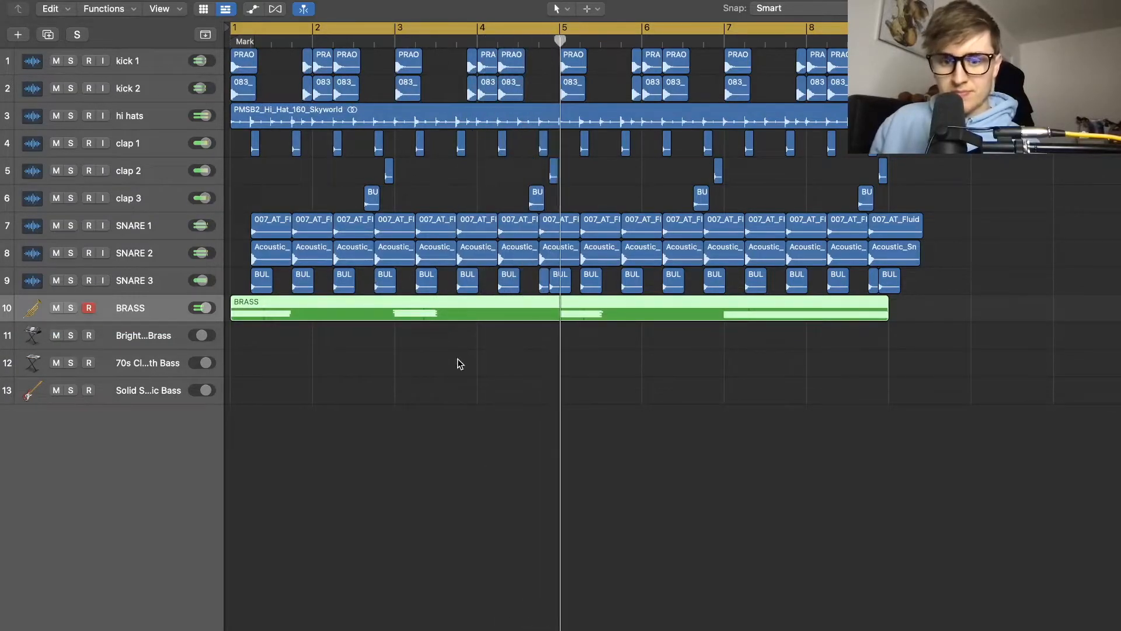
{"action": "key", "text": "Return"}
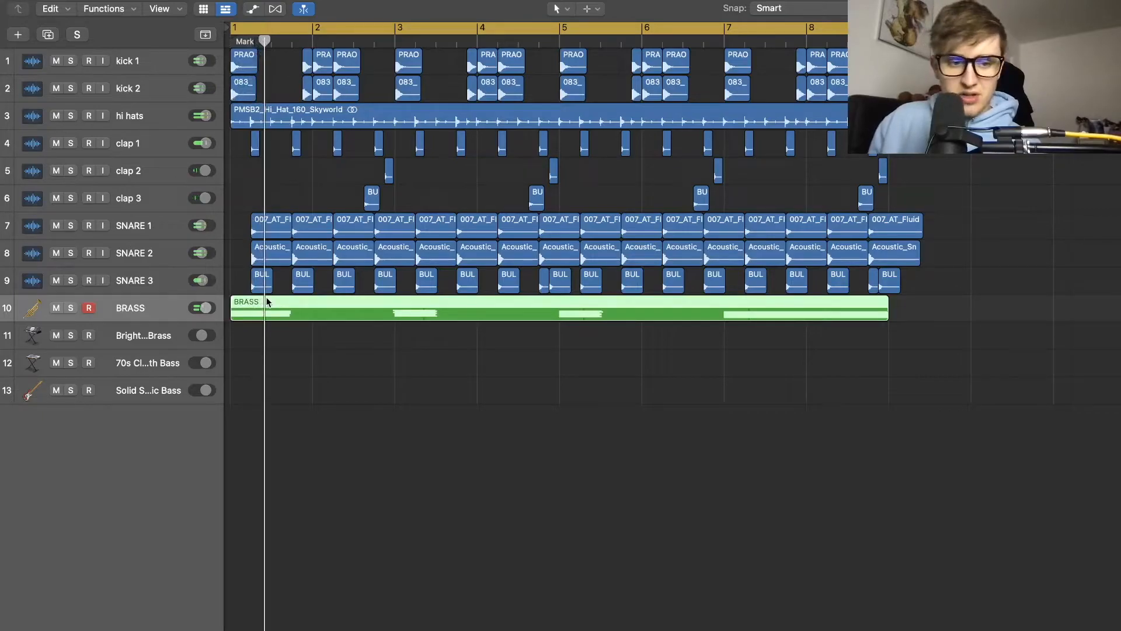
Copy the BRASS region onto the Bright Synth Brass track and solo that track
{"action": "left_click", "coordinate": [179, 331]}
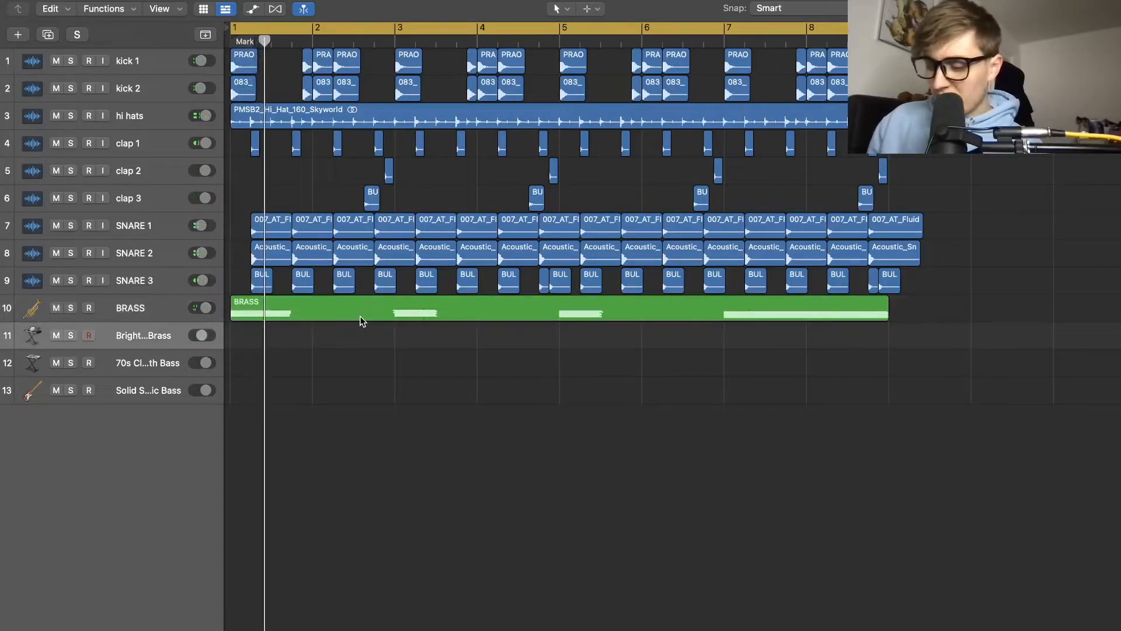
{"action": "left_click_drag", "start_coordinate": [360, 320], "coordinate": [359, 335]}
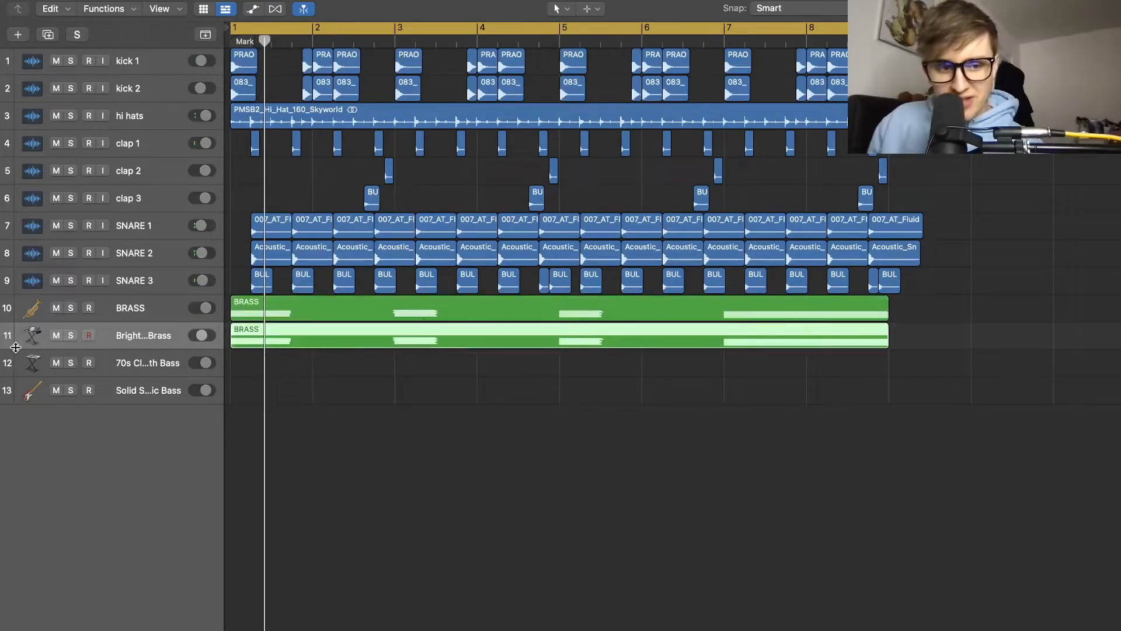
{"action": "left_click", "coordinate": [72, 337]}
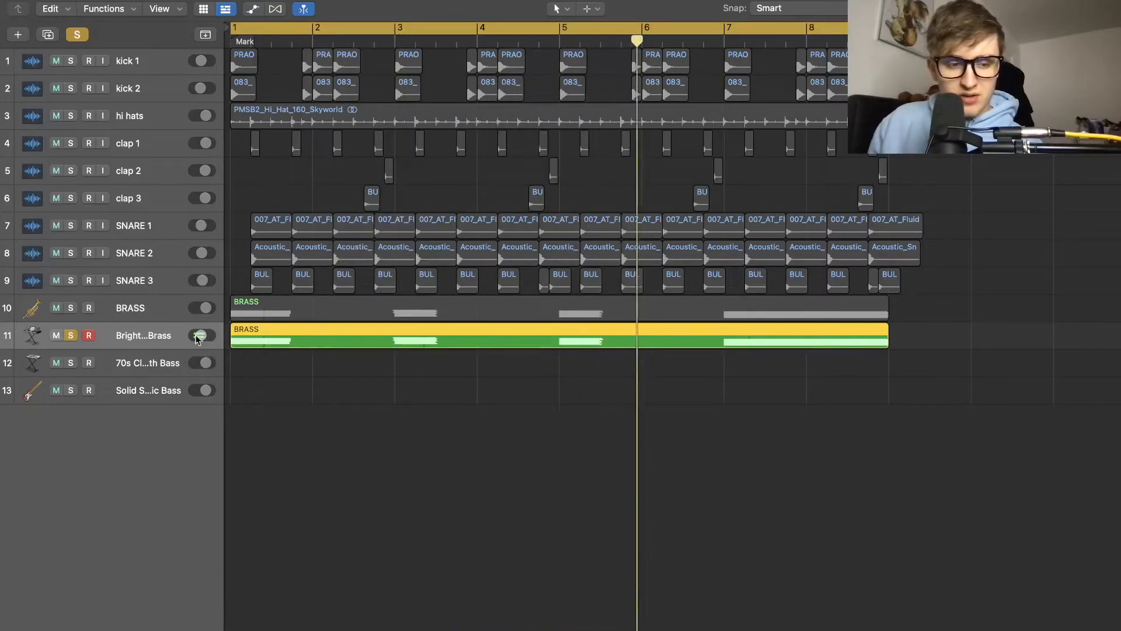
Raise the low cut in the Bright Synth Brass Channel EQ to 202 Hz and close the EQ
{"action": "key", "text": "x"}
{"action": "scroll", "coordinate": [521, 446], "scroll_direction": "up", "scroll_amount": 5}
{"action": "left_click", "coordinate": [545, 533]}
{"action": "left_click_drag", "start_coordinate": [401, 242], "coordinate": [554, 251]}
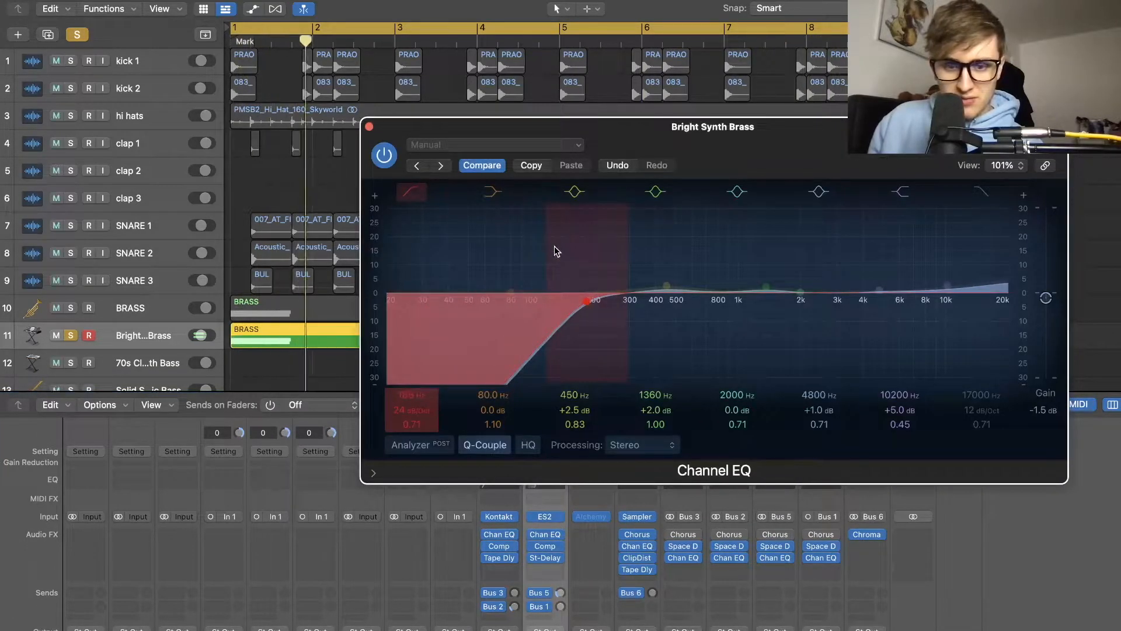
{"action": "left_click_drag", "start_coordinate": [592, 297], "coordinate": [600, 296]}
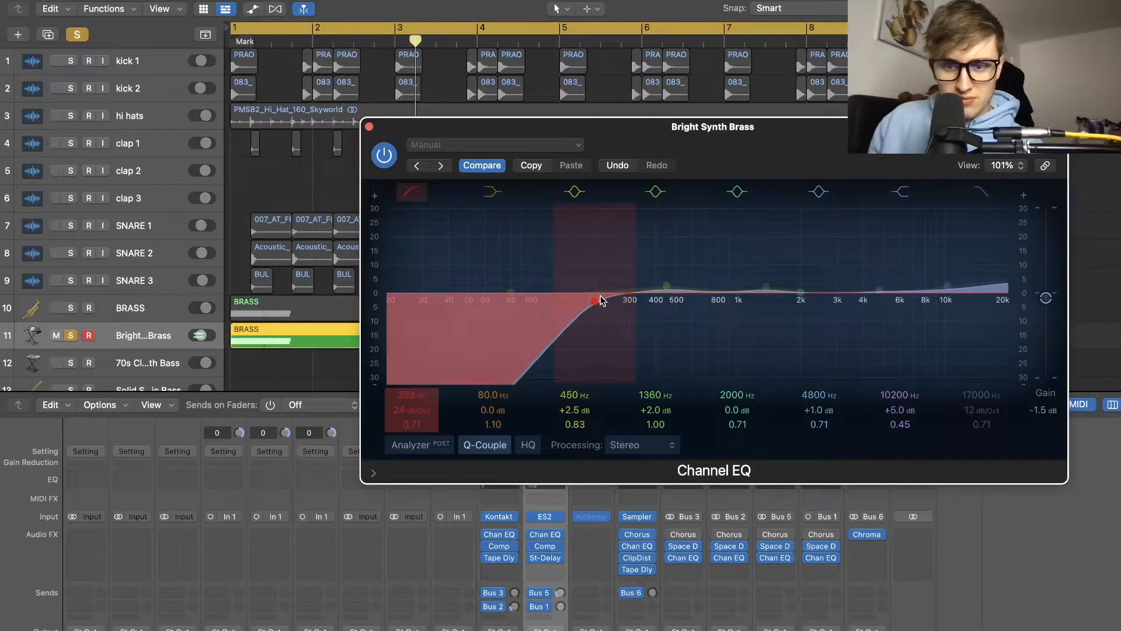
{"action": "left_click", "coordinate": [369, 127]}
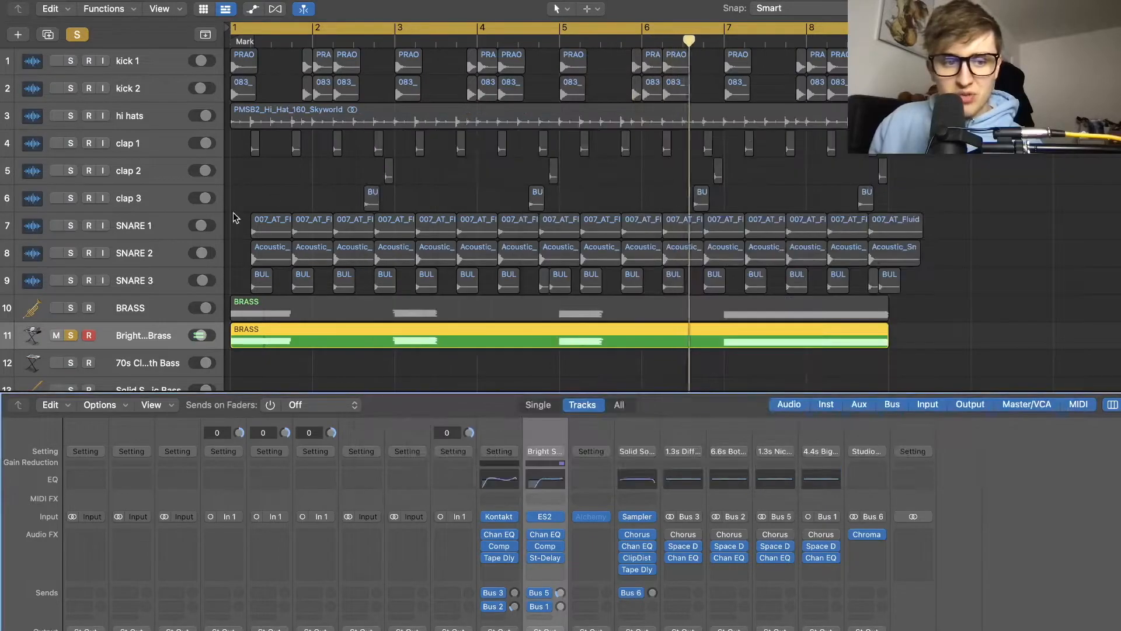
Lower the Bright Synth Brass volume against the BRASS track, comparing both in solo and with the full mix
{"action": "left_click", "coordinate": [70, 308]}
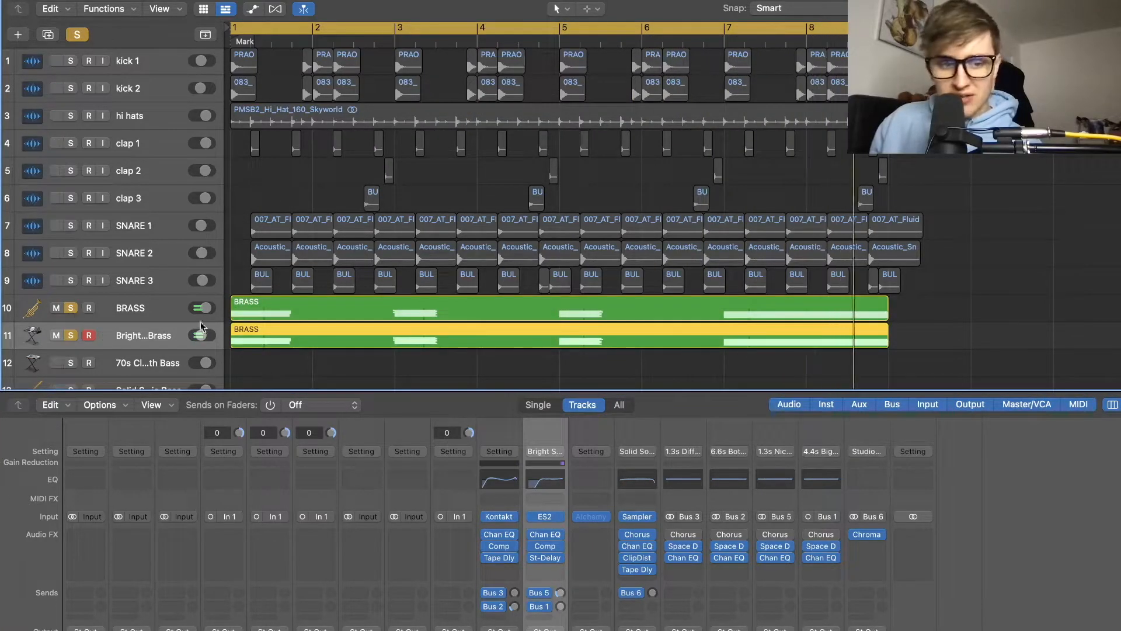
{"action": "left_click_drag", "start_coordinate": [190, 332], "coordinate": [184, 334]}
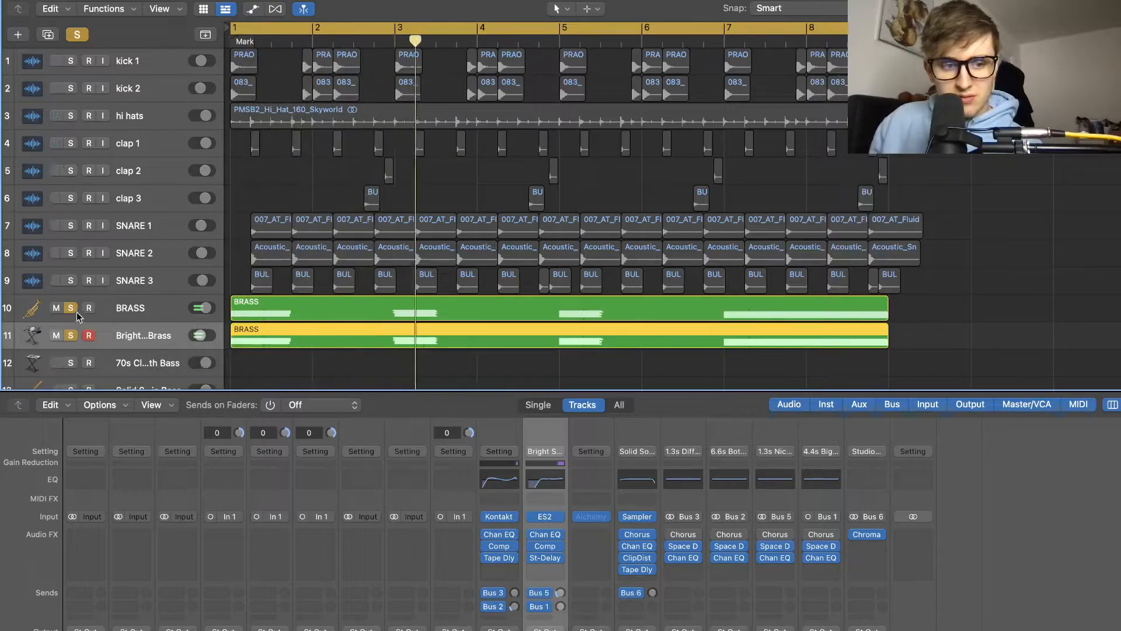
{"action": "left_click", "coordinate": [71, 335]}
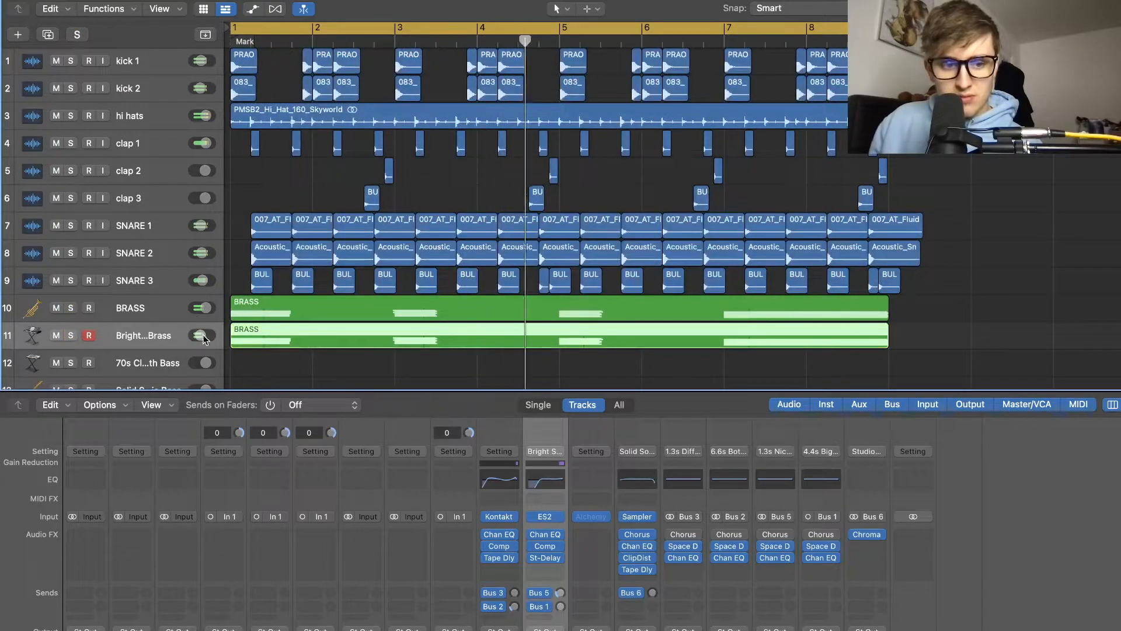
{"action": "left_click_drag", "start_coordinate": [199, 335], "coordinate": [198, 335]}
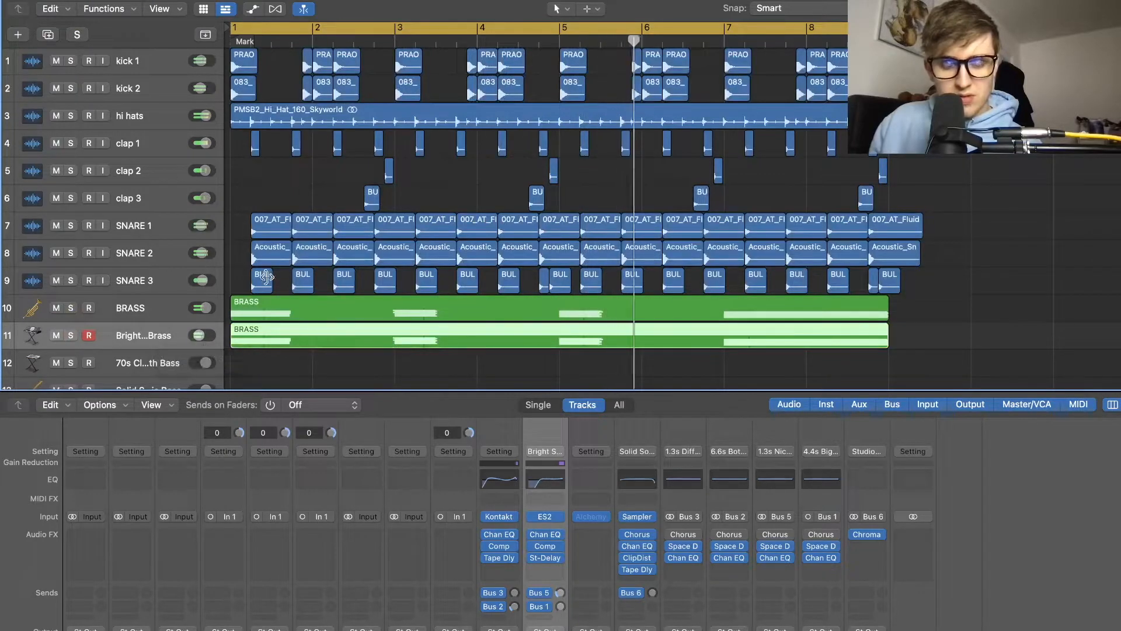
{"action": "key", "text": "x"}
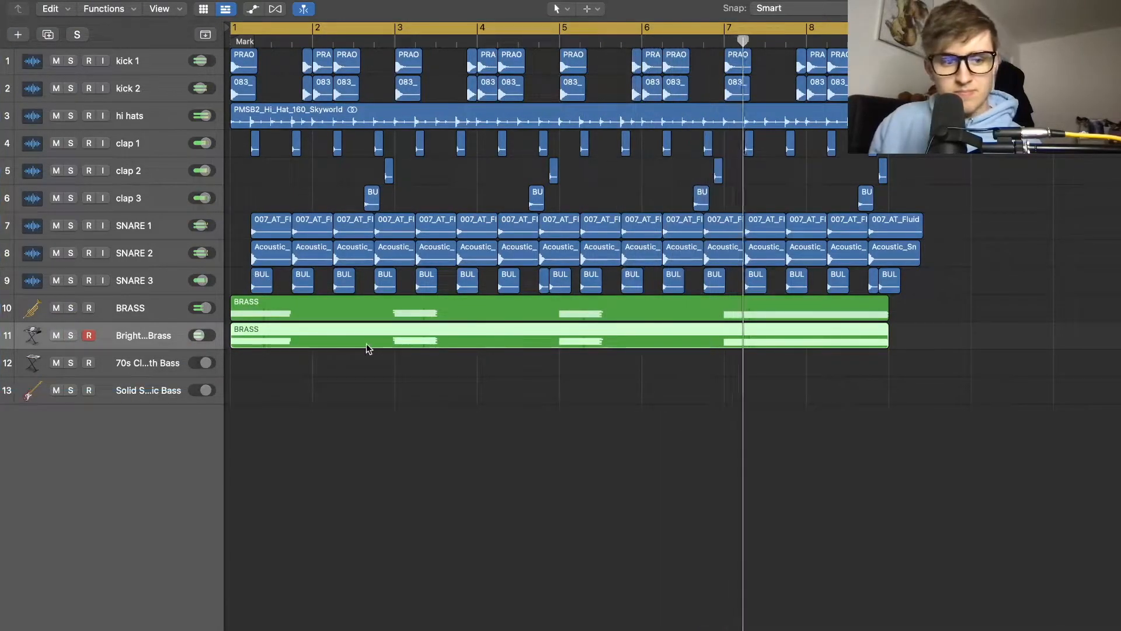
Add a Chorus effect after Tape Delay on the BRASS track with its rate at 0.200 Hz
{"action": "left_click", "coordinate": [151, 314]}
{"action": "key", "text": "x"}
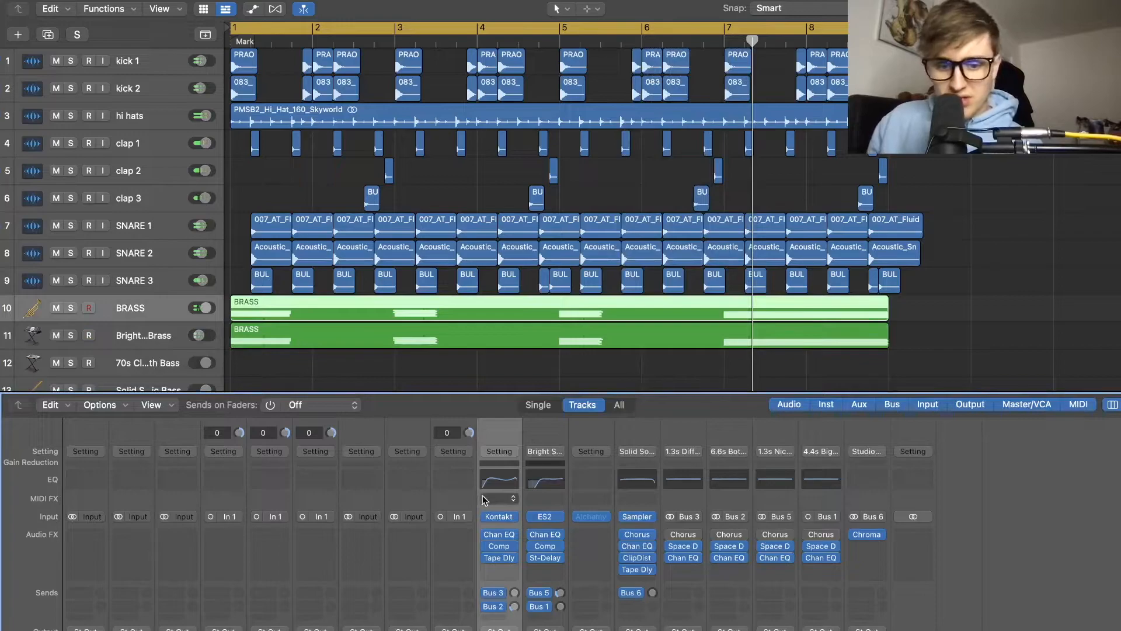
{"action": "scroll", "coordinate": [484, 499], "scroll_direction": "down", "scroll_amount": 3}
{"action": "left_click", "coordinate": [505, 520]}
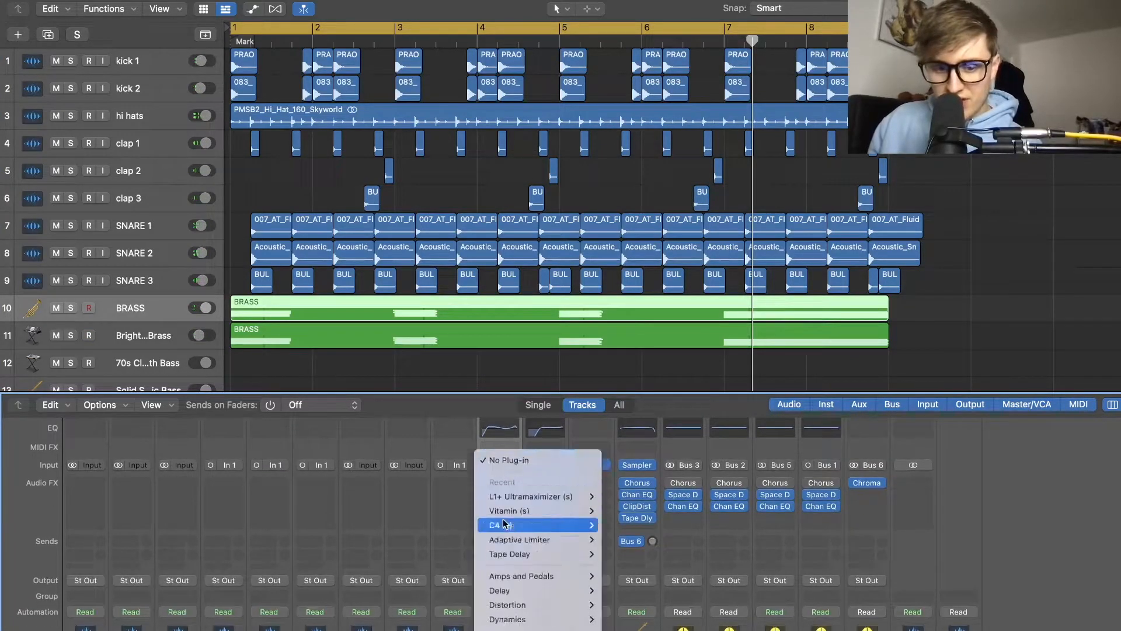
{"action": "mouse_move", "coordinate": [564, 562]}
{"action": "mouse_move", "coordinate": [619, 510]}
{"action": "left_click", "coordinate": [710, 510]}
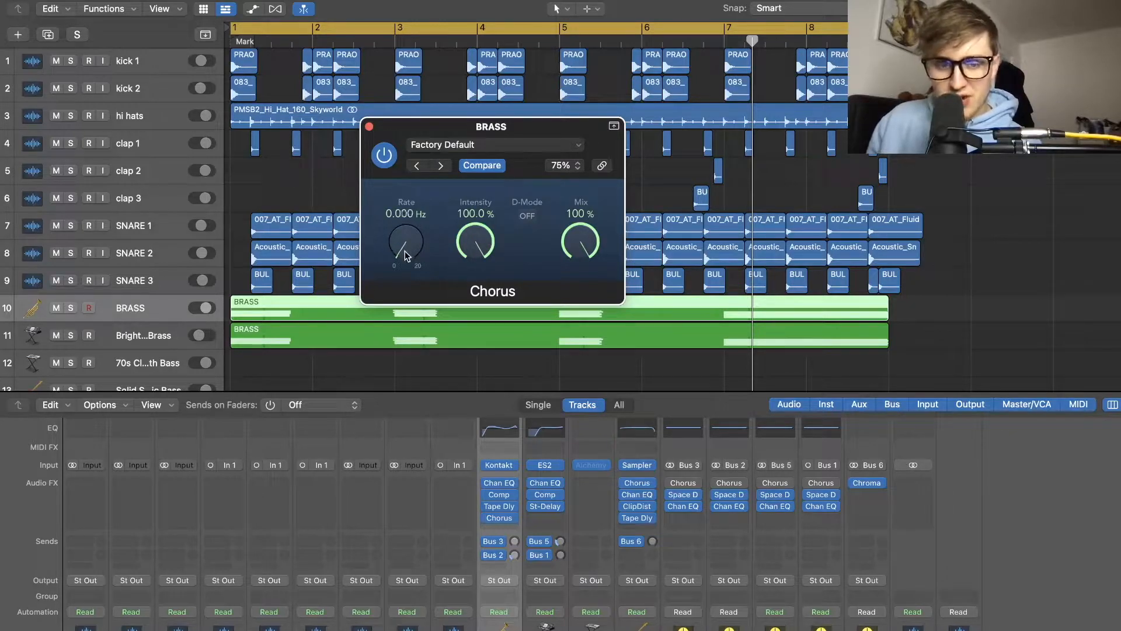
{"action": "scroll", "coordinate": [248, 61], "scroll_direction": "down", "scroll_amount": 1}
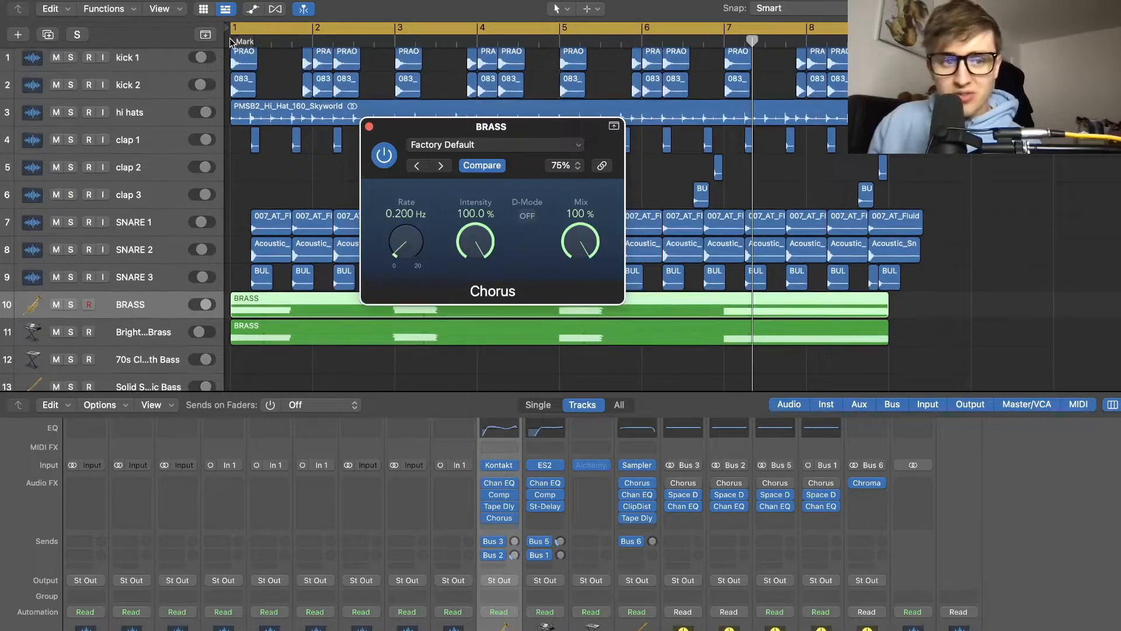
Play the loop from the start, copy the BRASS Chorus onto the Bright Synth Brass channel and close the Chorus window
{"action": "left_click", "coordinate": [231, 41]}
{"action": "key", "text": "space"}
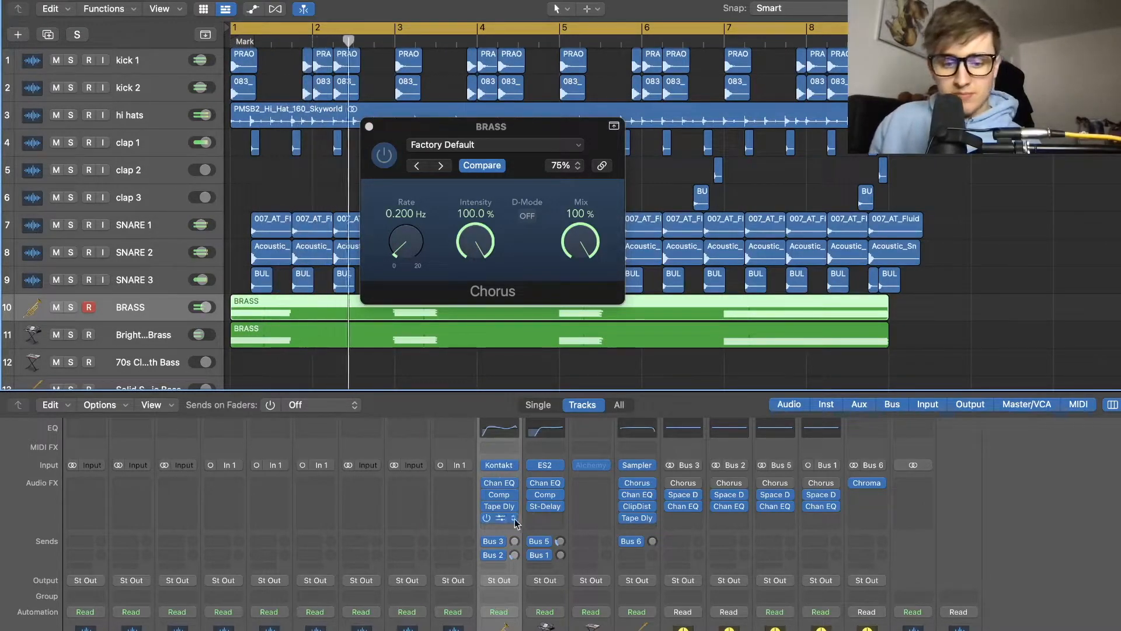
{"action": "left_click_drag", "start_coordinate": [499, 518], "coordinate": [547, 521]}
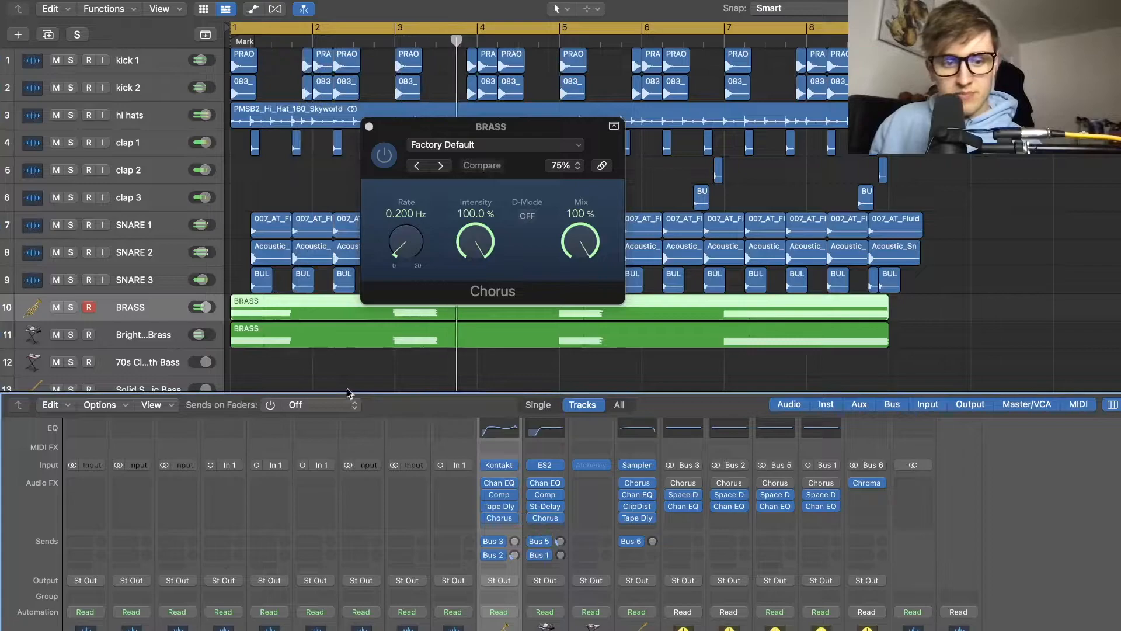
{"action": "left_click", "coordinate": [369, 127]}
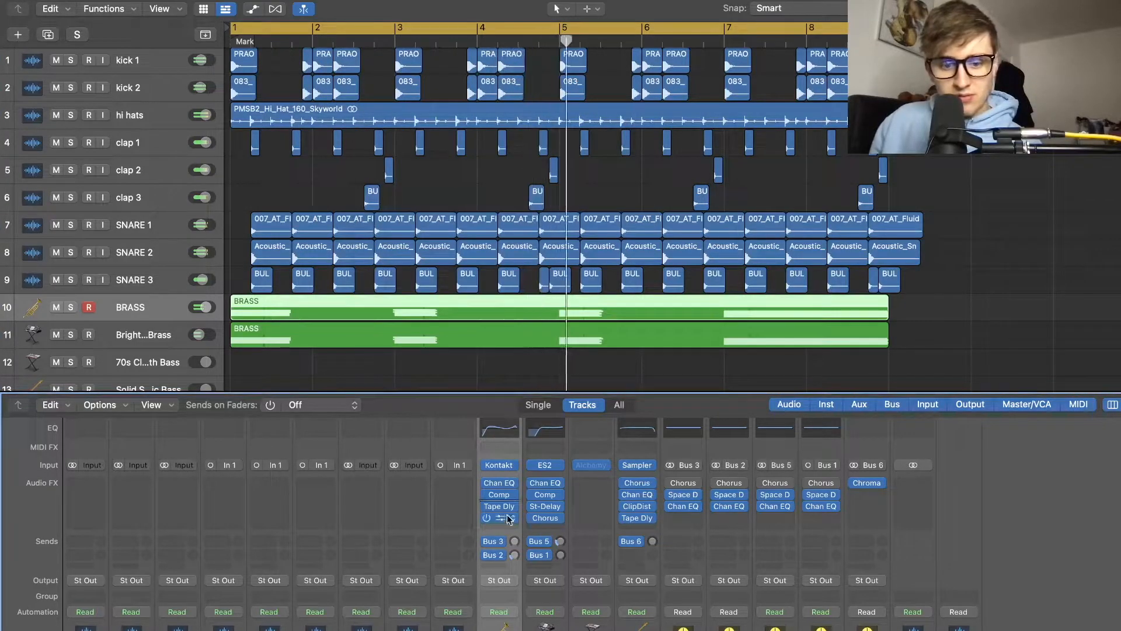
{"action": "scroll", "coordinate": [430, 481], "scroll_direction": "down", "scroll_amount": 1}
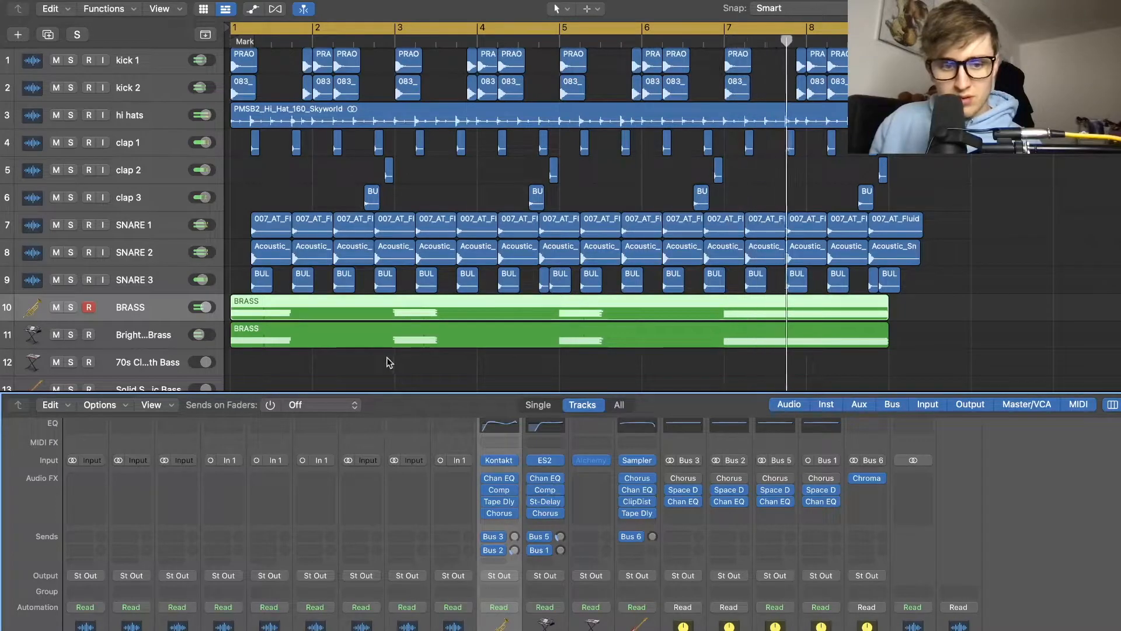
Delete the lower notes of every chord in the Bright Synth Brass region, keeping only the upper notes, and play the loop
{"action": "left_click", "coordinate": [151, 338]}
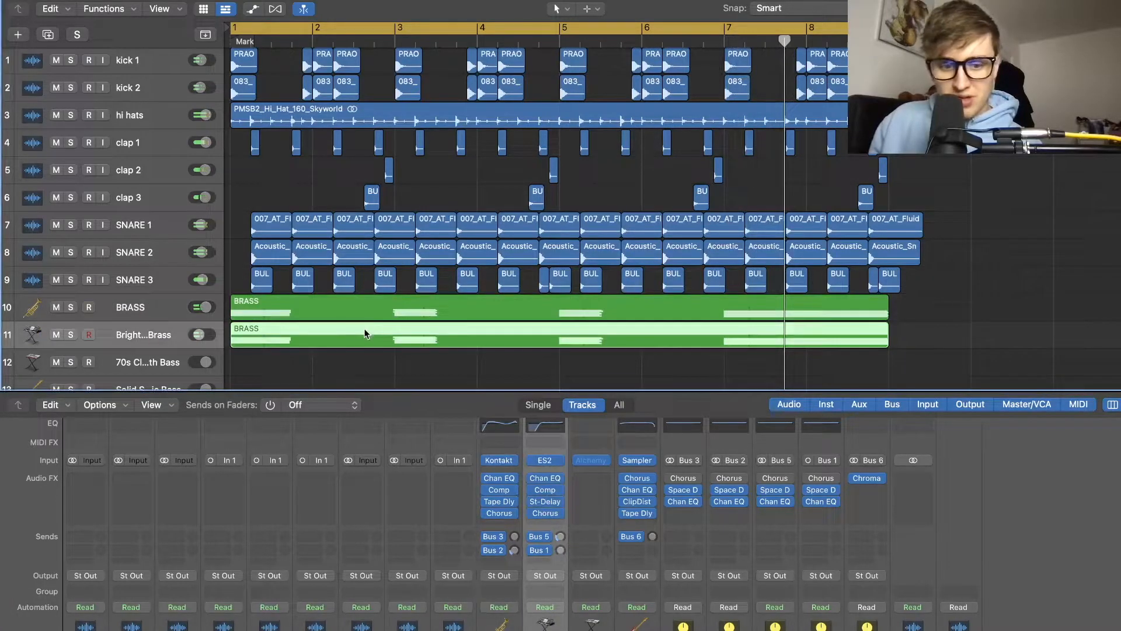
{"action": "double_click", "coordinate": [472, 343]}
{"action": "left_click_drag", "start_coordinate": [659, 605], "coordinate": [198, 565]}
{"action": "key", "text": "Delete"}
{"action": "left_click_drag", "start_coordinate": [542, 579], "coordinate": [189, 545]}
{"action": "key", "text": "Delete"}
{"action": "key", "text": "space"}
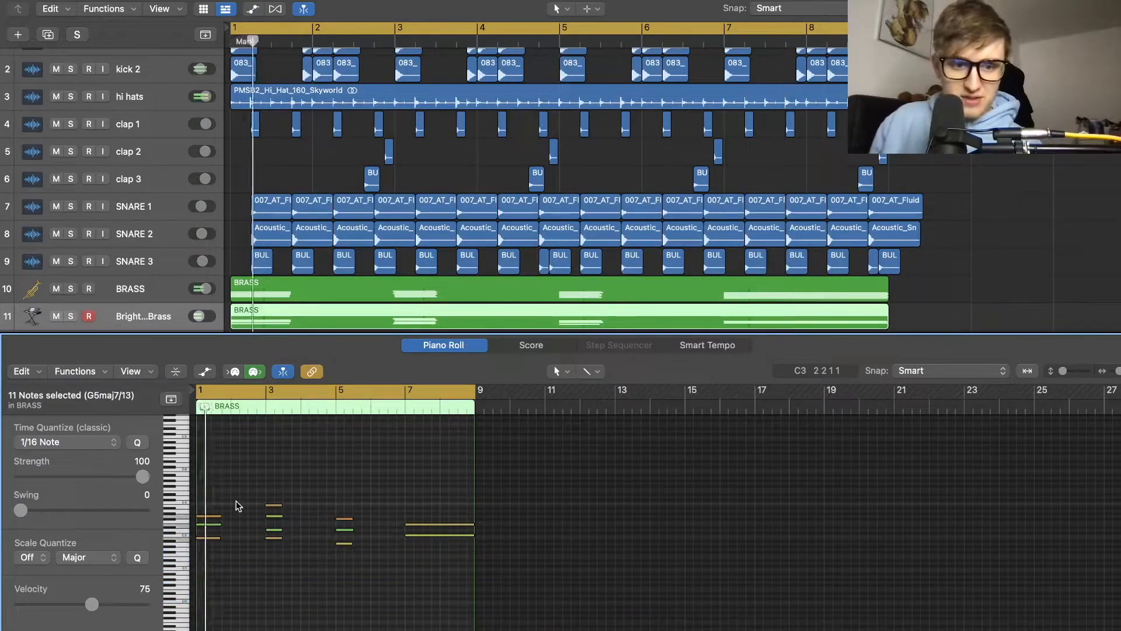
Listen to the Bright Synth Brass track in solo and switch the solo to the BRASS track
{"action": "left_click", "coordinate": [71, 316]}
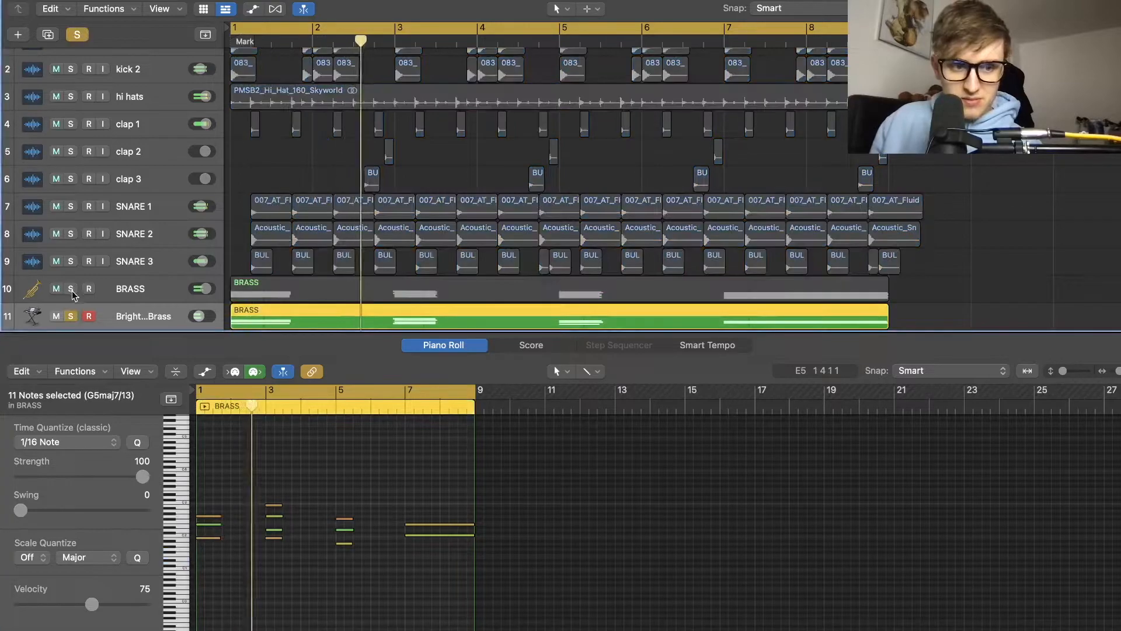
{"action": "left_click", "coordinate": [70, 288]}
{"action": "left_click", "coordinate": [71, 316]}
Set the BRASS Chorus rate to 0.033 Hz, unsolo the track and close the Chorus window
{"action": "left_click", "coordinate": [161, 299]}
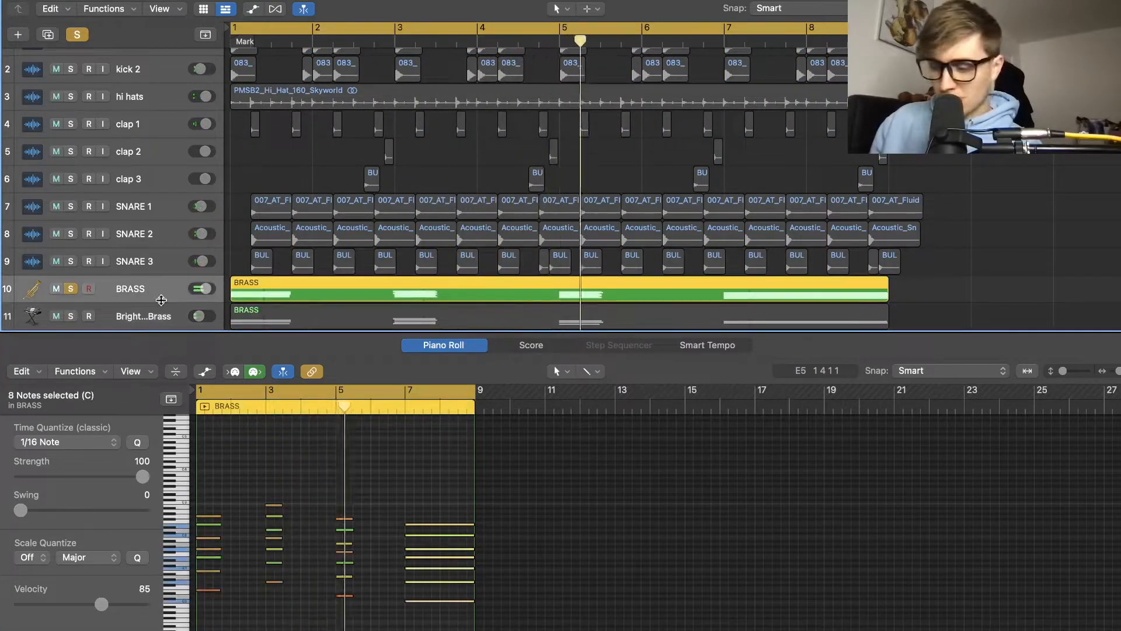
{"action": "key", "text": "x"}
{"action": "left_click", "coordinate": [499, 510]}
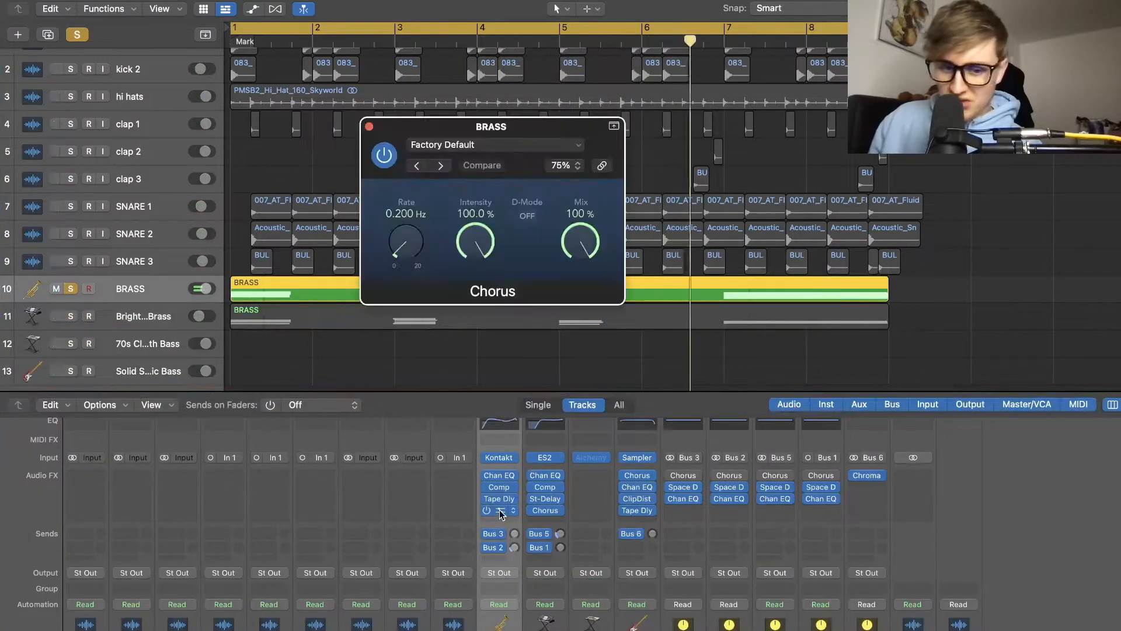
{"action": "left_click_drag", "start_coordinate": [403, 240], "coordinate": [402, 244]}
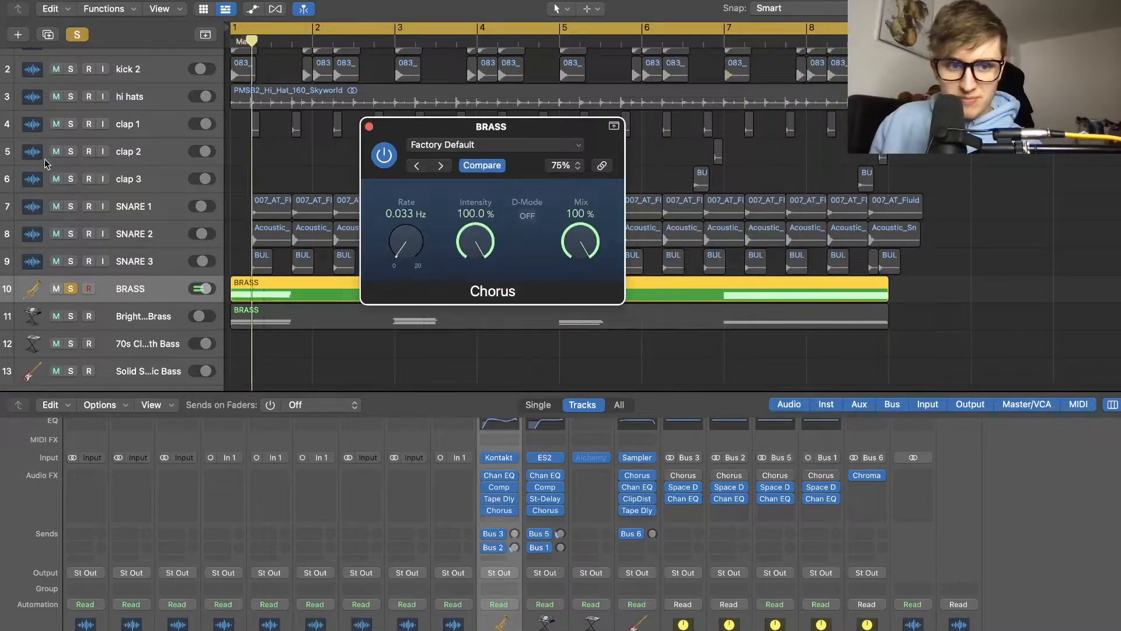
{"action": "left_click", "coordinate": [70, 288]}
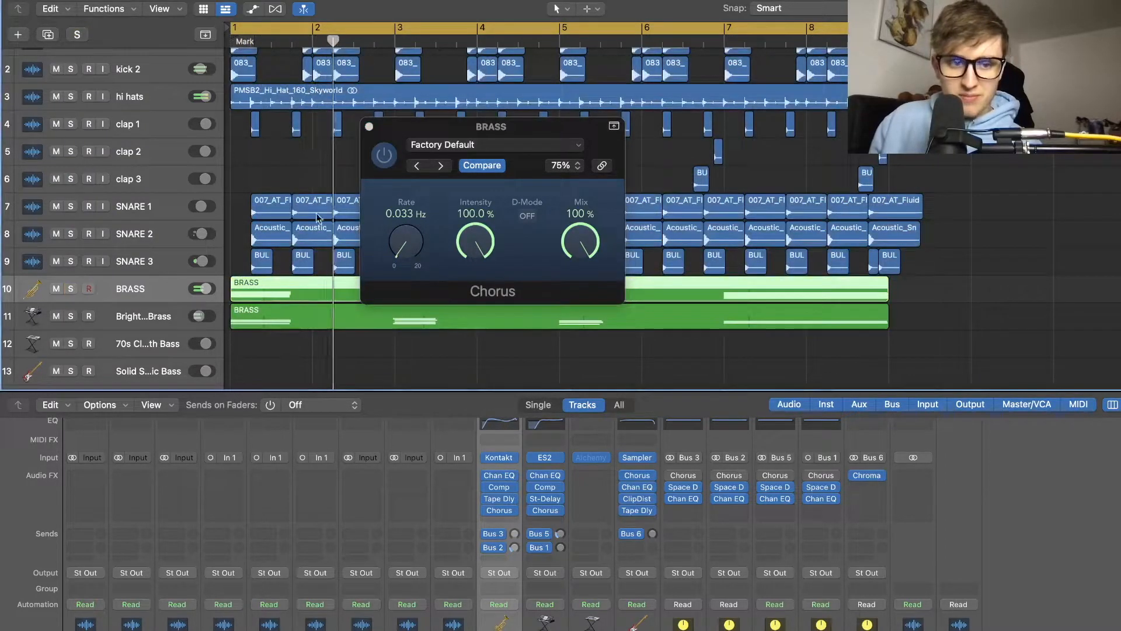
{"action": "left_click", "coordinate": [369, 127]}
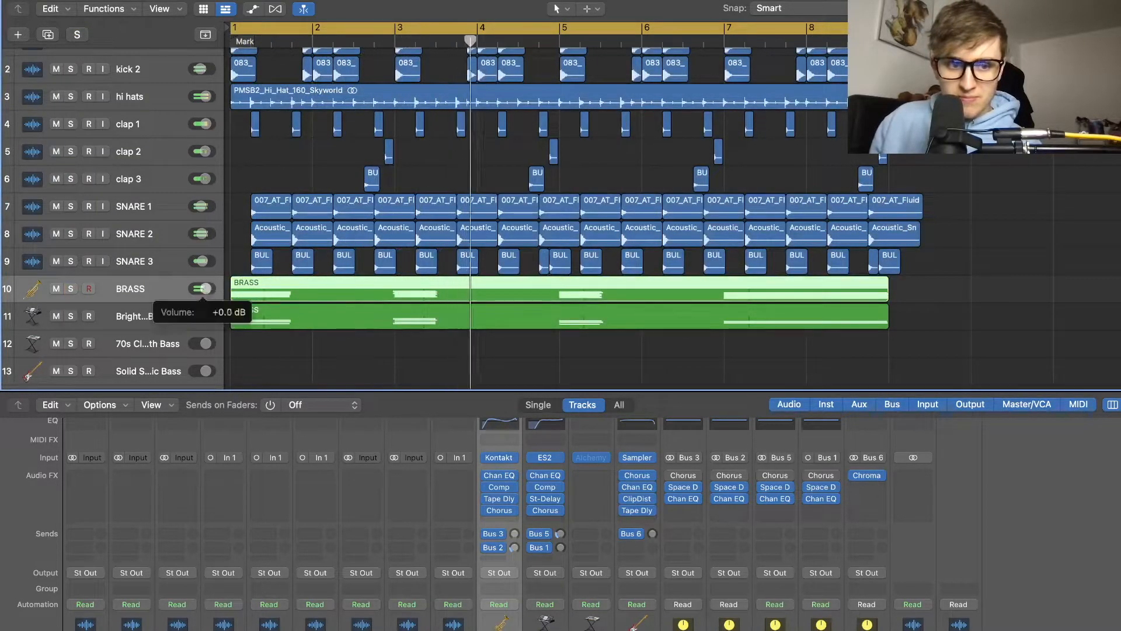
Record a sustained bass line across all eight bars on the 70s Classic Synth Bass track, discarding the first take
{"action": "scroll", "coordinate": [199, 282], "scroll_direction": "down", "scroll_amount": 2}
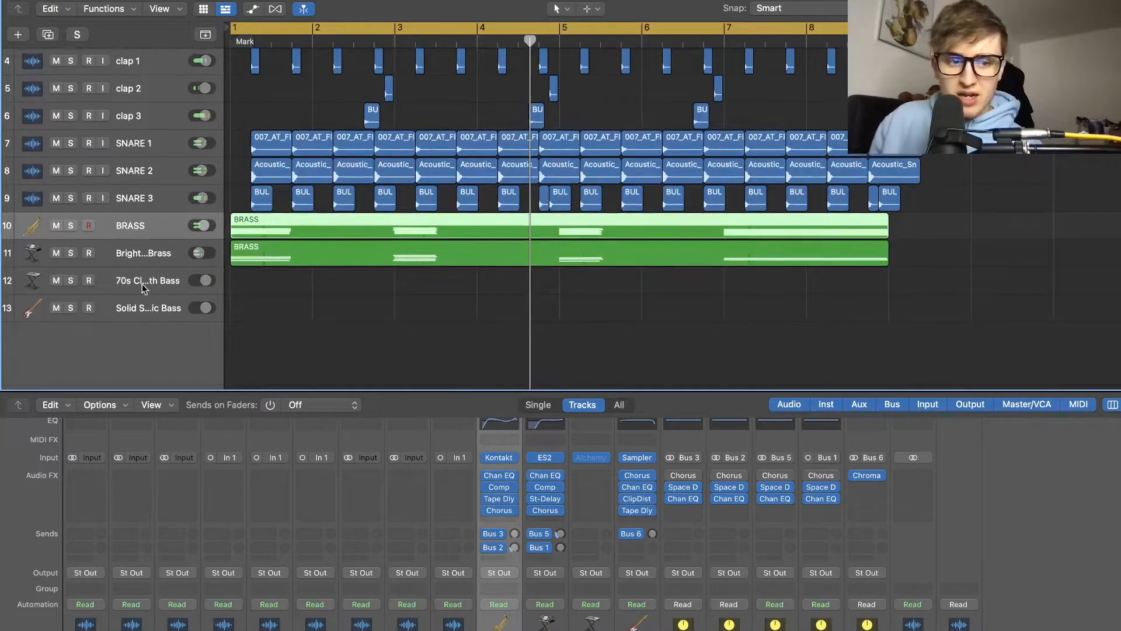
{"action": "left_click", "coordinate": [174, 283]}
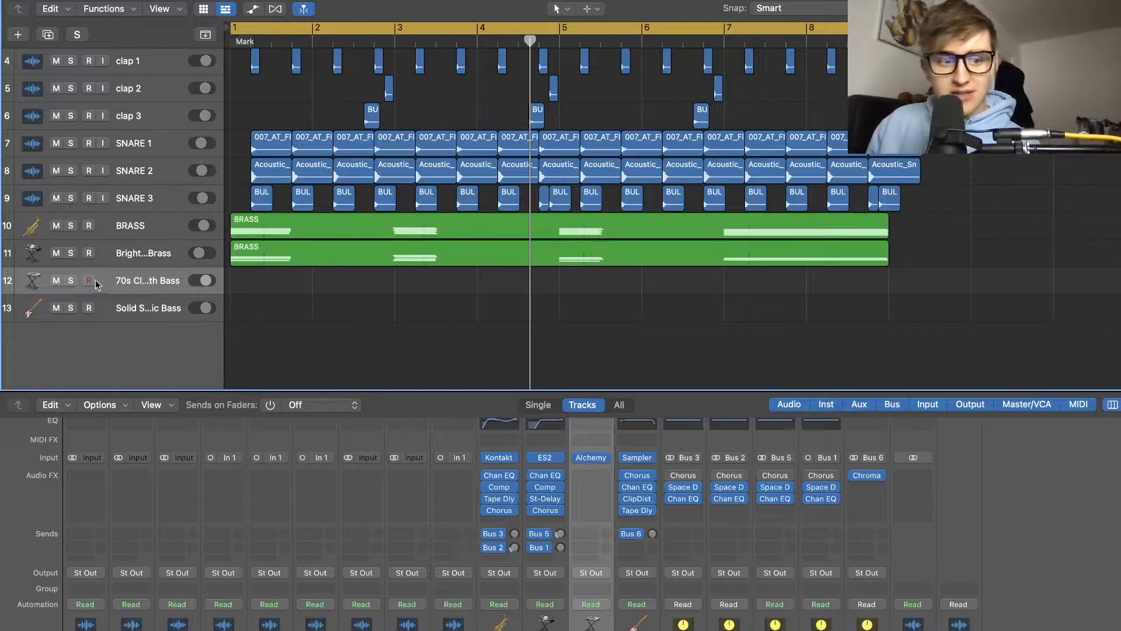
{"action": "left_click", "coordinate": [71, 279]}
{"action": "left_click", "coordinate": [72, 279]}
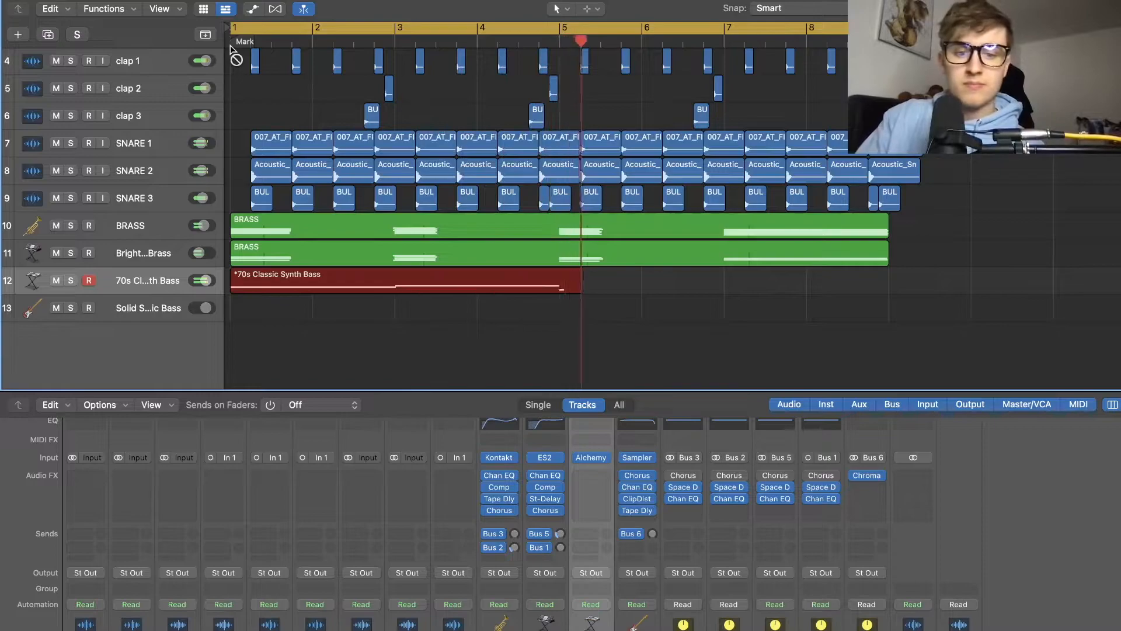
{"action": "key", "text": "space"}
{"action": "key", "text": "super+z"}
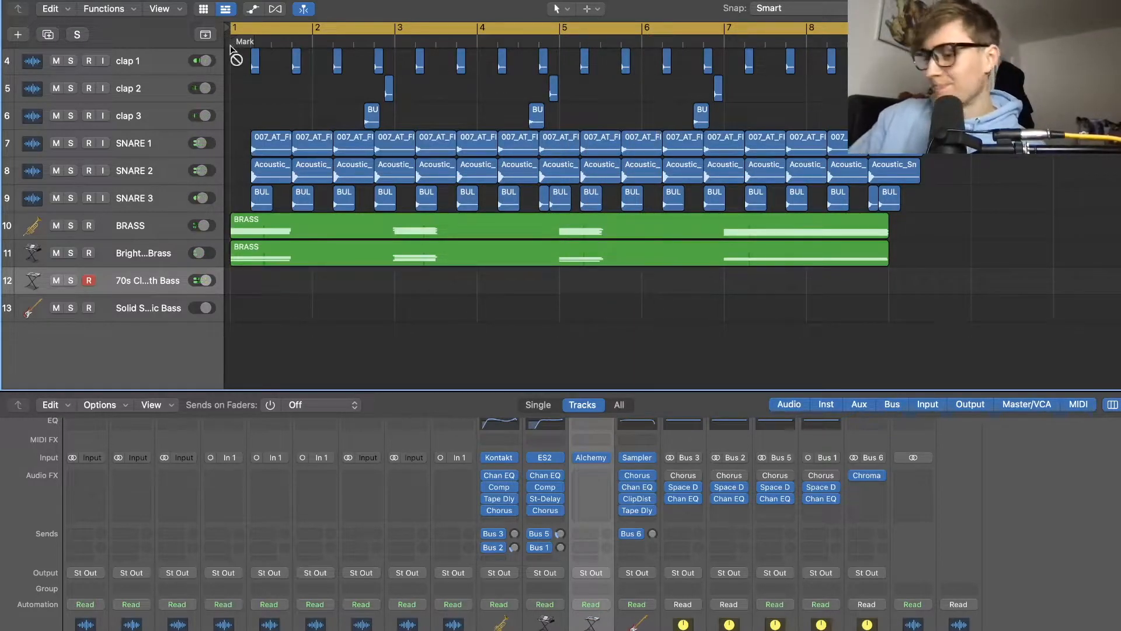
{"action": "key", "text": "r"}
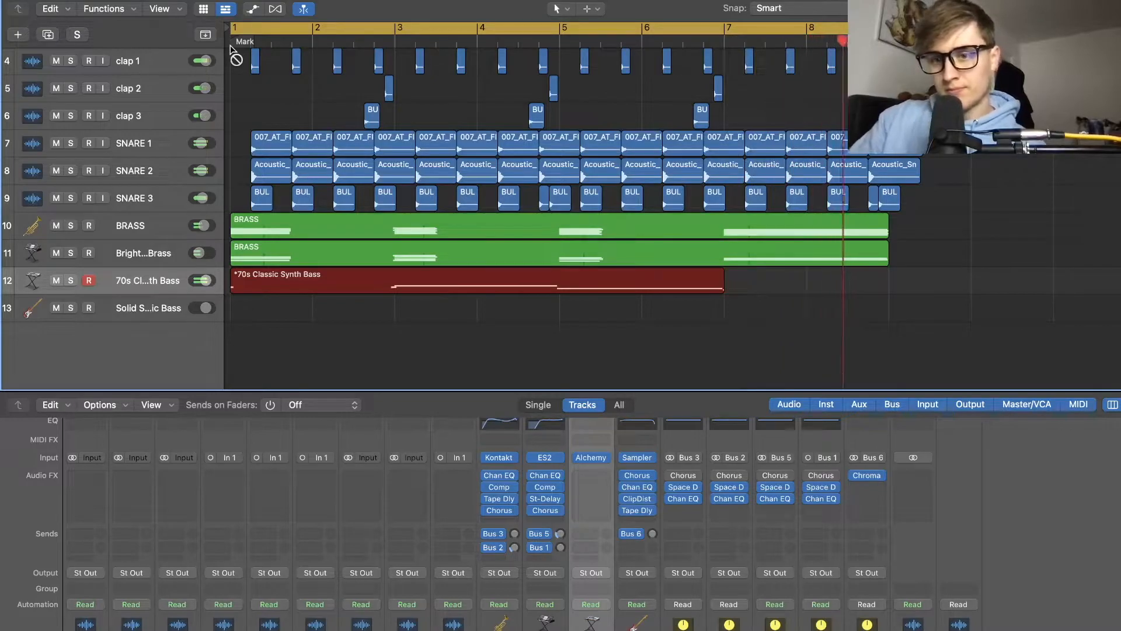
{"action": "key", "text": "space"}
Copy the 70s Classic Synth Bass region onto the bass track directly below it, track 13
{"action": "scroll", "coordinate": [237, 52], "scroll_direction": "up", "scroll_amount": 3}
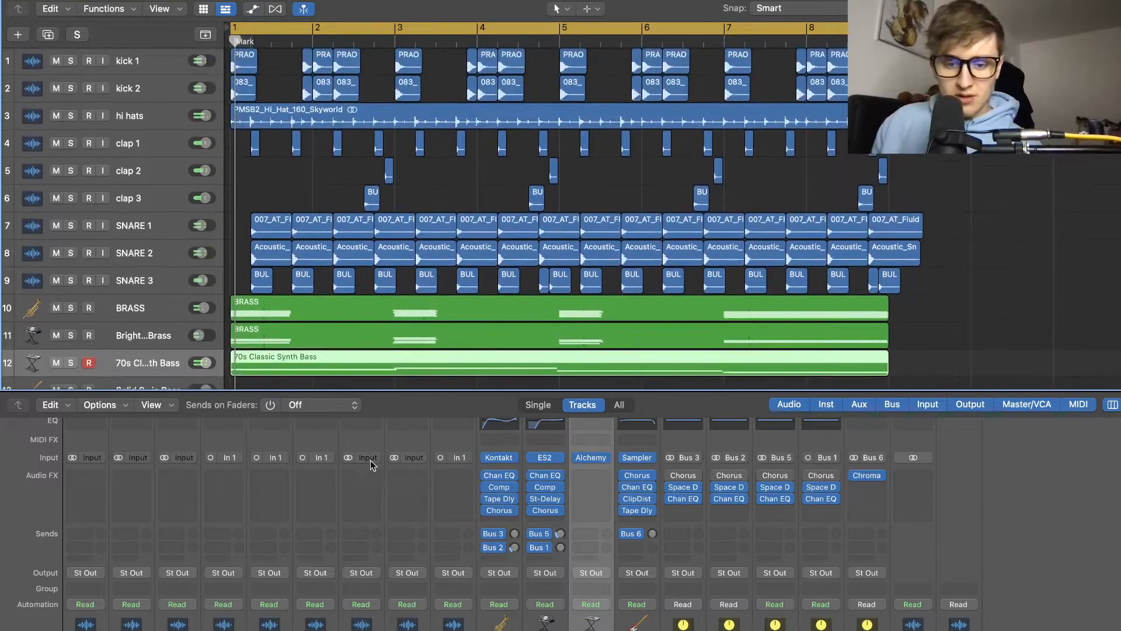
{"action": "scroll", "coordinate": [458, 304], "scroll_direction": "down", "scroll_amount": 3}
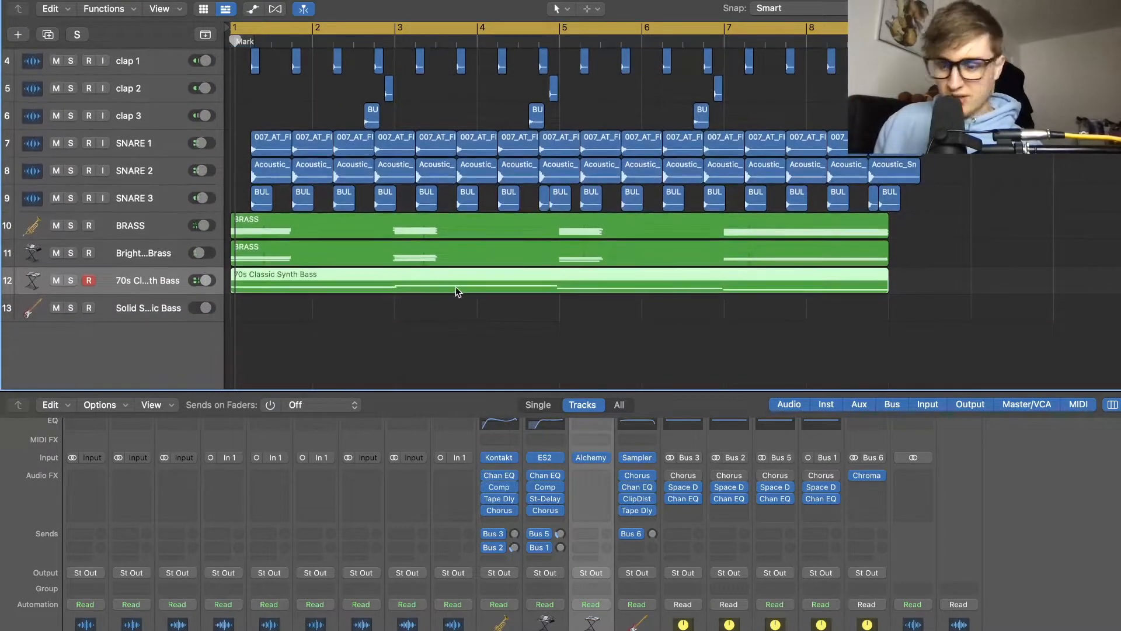
{"action": "left_click_drag", "start_coordinate": [456, 286], "coordinate": [455, 315]}
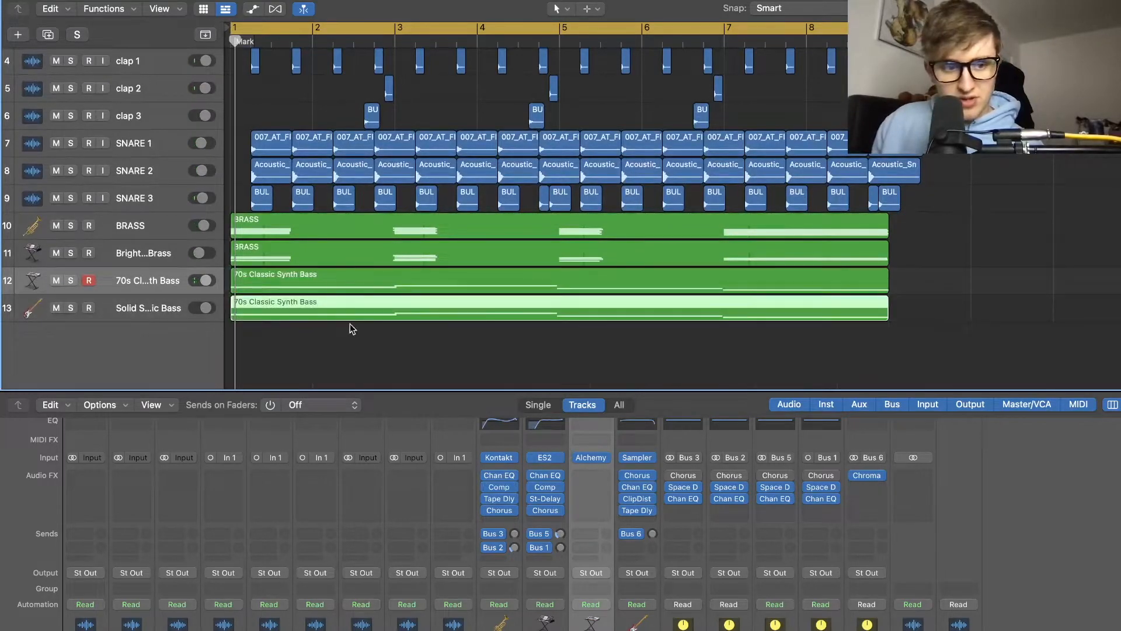
Solo the Solid Soul Electric Bass track and quantize all its bass notes to 1/16 notes
{"action": "left_click", "coordinate": [71, 308]}
{"action": "key", "text": "space"}
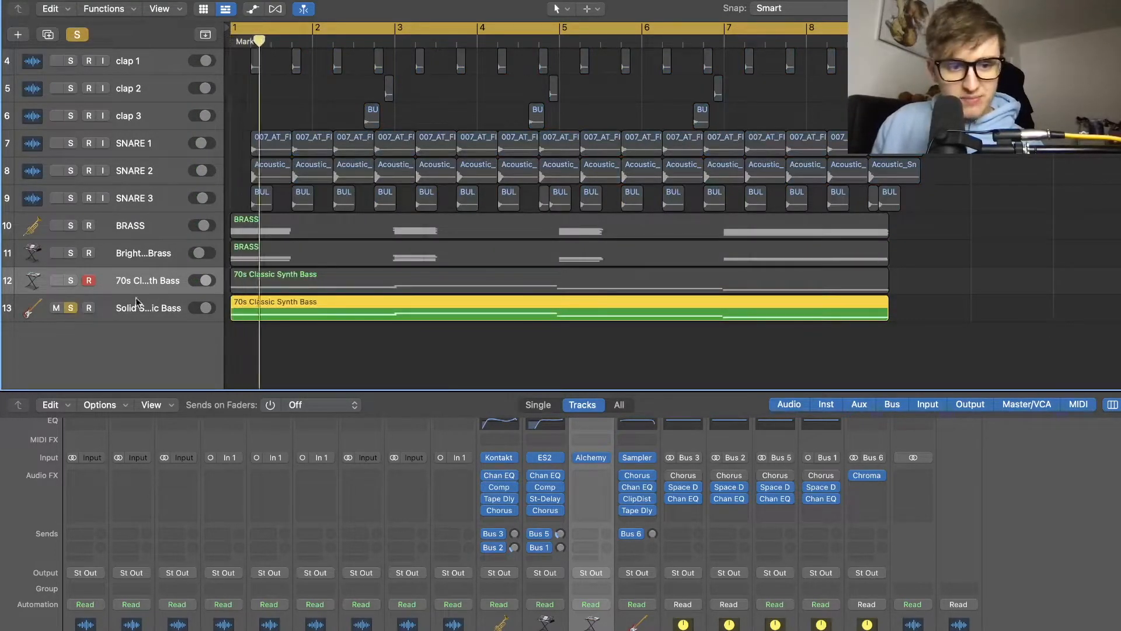
{"action": "double_click", "coordinate": [279, 303]}
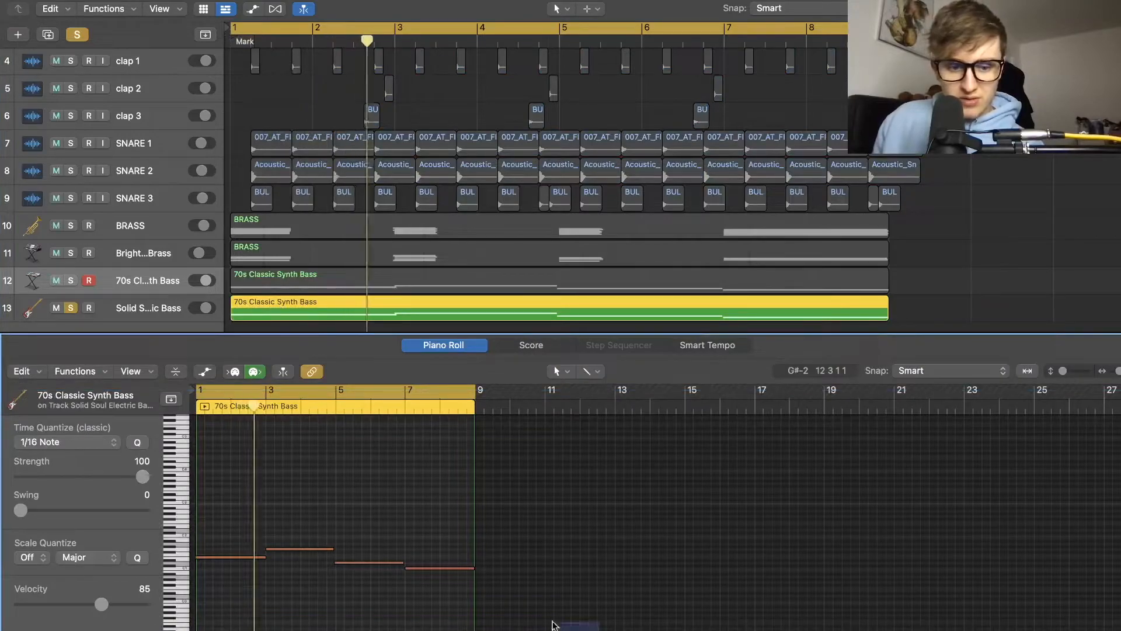
{"action": "left_click_drag", "start_coordinate": [554, 626], "coordinate": [182, 450]}
{"action": "left_click", "coordinate": [138, 444]}
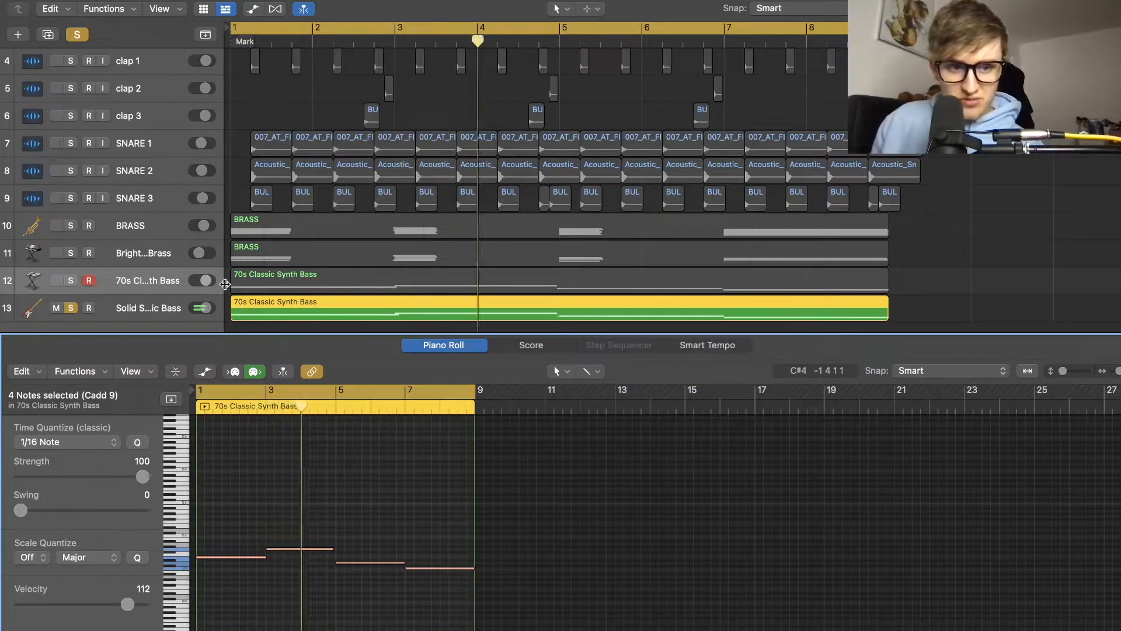
Quantize all notes in the track 12 70s Classic Synth Bass region to 1/16 notes and solo that track as well
{"action": "left_click", "coordinate": [210, 287]}
{"action": "left_click_drag", "start_coordinate": [521, 593], "coordinate": [209, 492]}
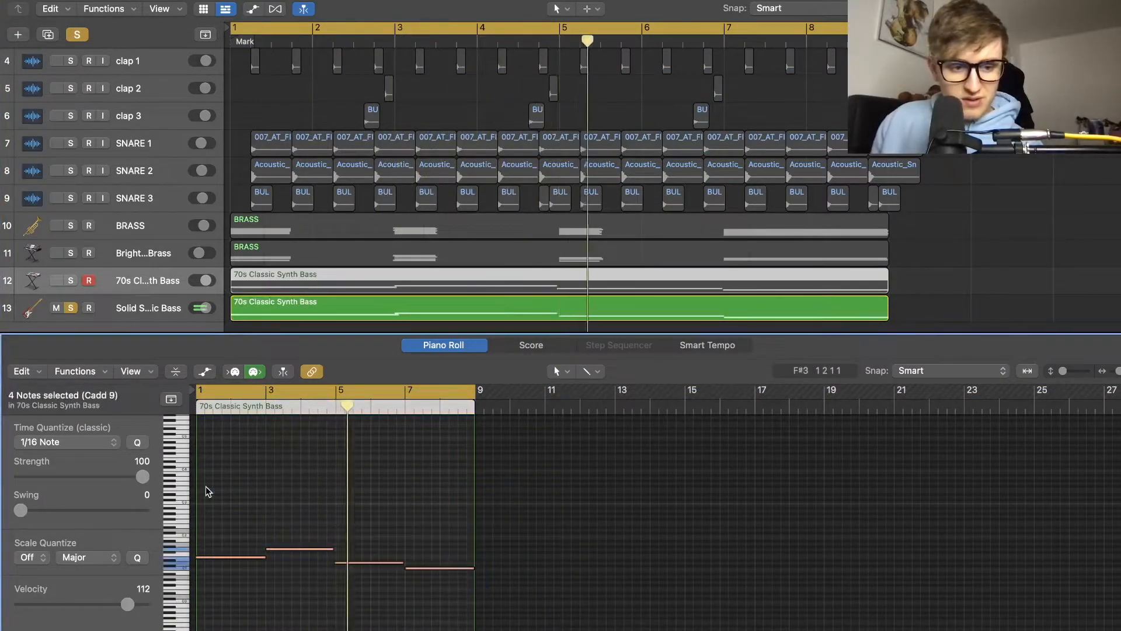
{"action": "left_click", "coordinate": [70, 281]}
{"action": "left_click", "coordinate": [70, 283]}
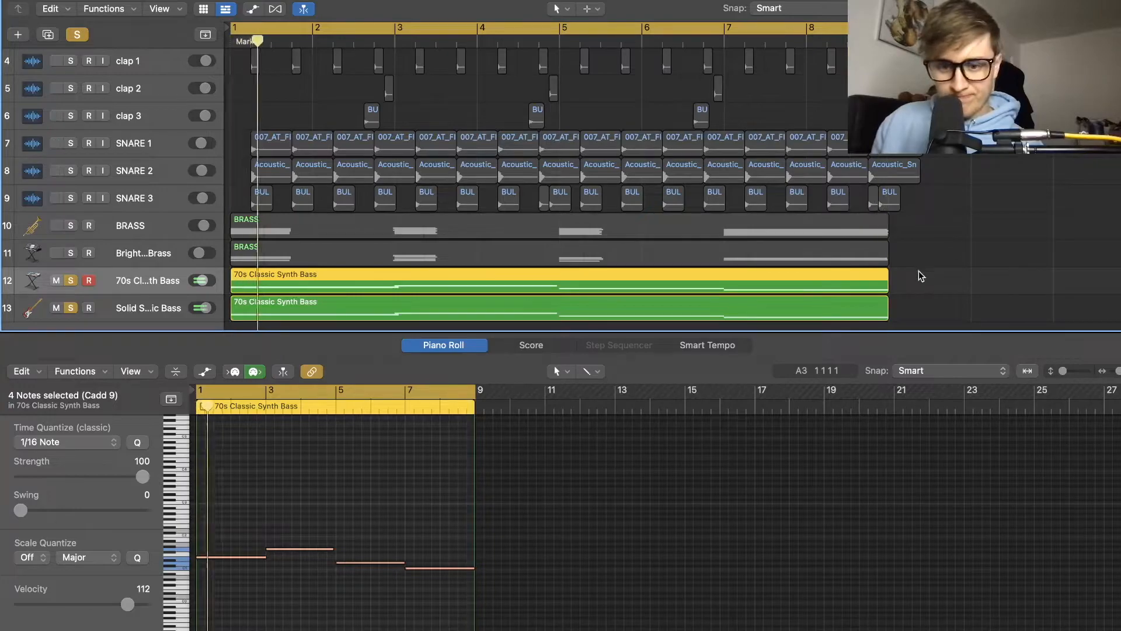
Transpose the 70s Classic Synth Bass region on track 12 up by 12 semitones
{"action": "left_click", "coordinate": [961, 285]}
{"action": "left_click", "coordinate": [807, 288]}
{"action": "key", "text": "alt+Up"}
{"action": "key", "text": "alt+Up"}
{"action": "key", "text": "alt+Up"}
{"action": "key", "text": "alt+Up"}
{"action": "key", "text": "alt+Up"}
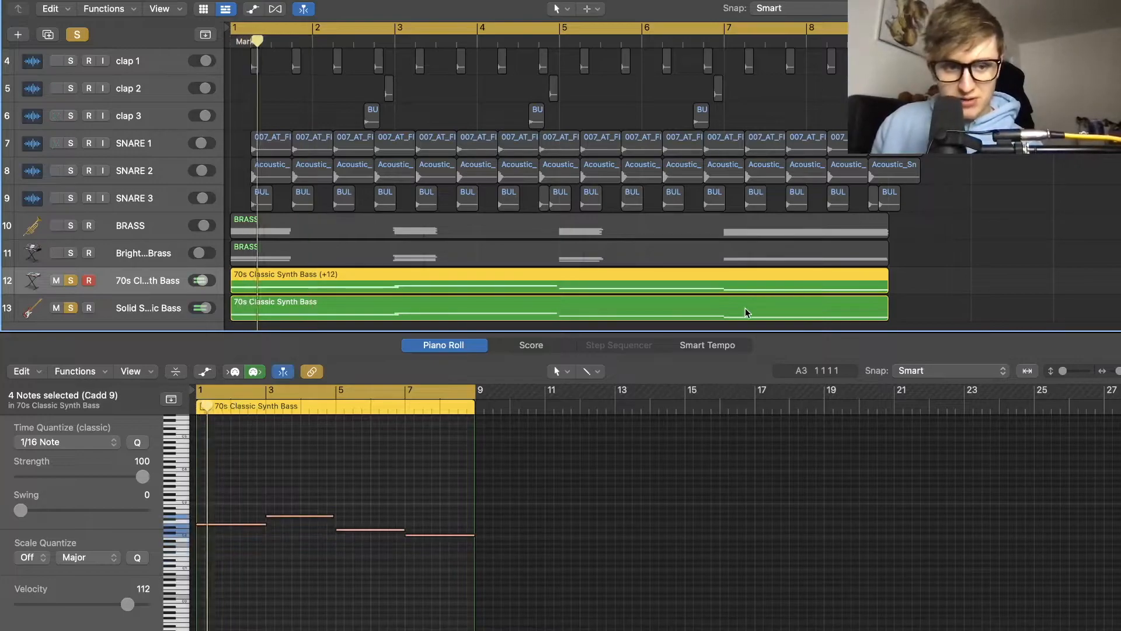
Add a Channel EQ to the 70s Classic Synth Bass track with a high cut at 815 Hz and a +1.1 dB boost at 117 Hz
{"action": "key", "text": "x"}
{"action": "scroll", "coordinate": [573, 484], "scroll_direction": "up", "scroll_amount": 3}
{"action": "left_click", "coordinate": [580, 477]}
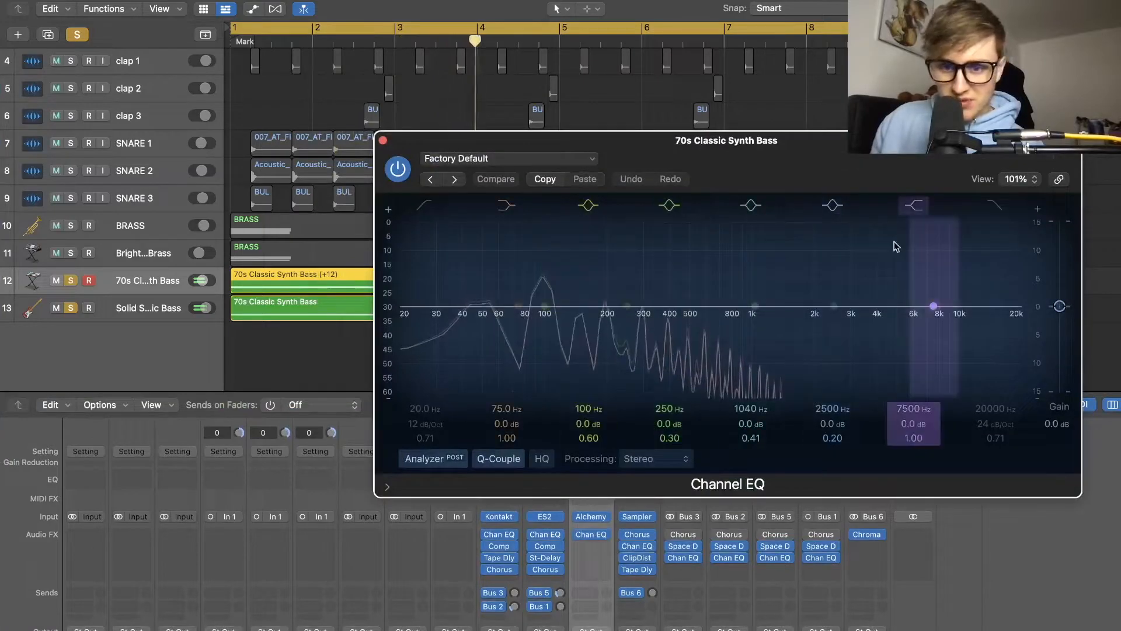
{"action": "left_click_drag", "start_coordinate": [1006, 292], "coordinate": [720, 298]}
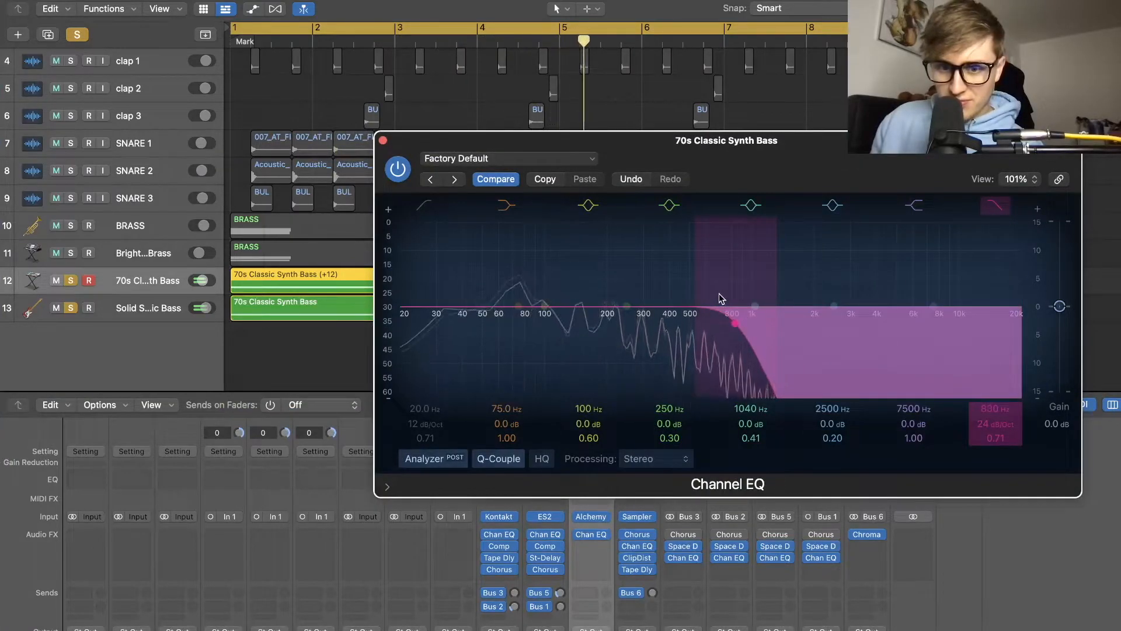
{"action": "mouse_move", "coordinate": [585, 309]}
{"action": "left_mouse_down"}
{"action": "mouse_move", "coordinate": [581, 296]}
{"action": "mouse_move", "coordinate": [600, 304]}
{"action": "left_mouse_up"}
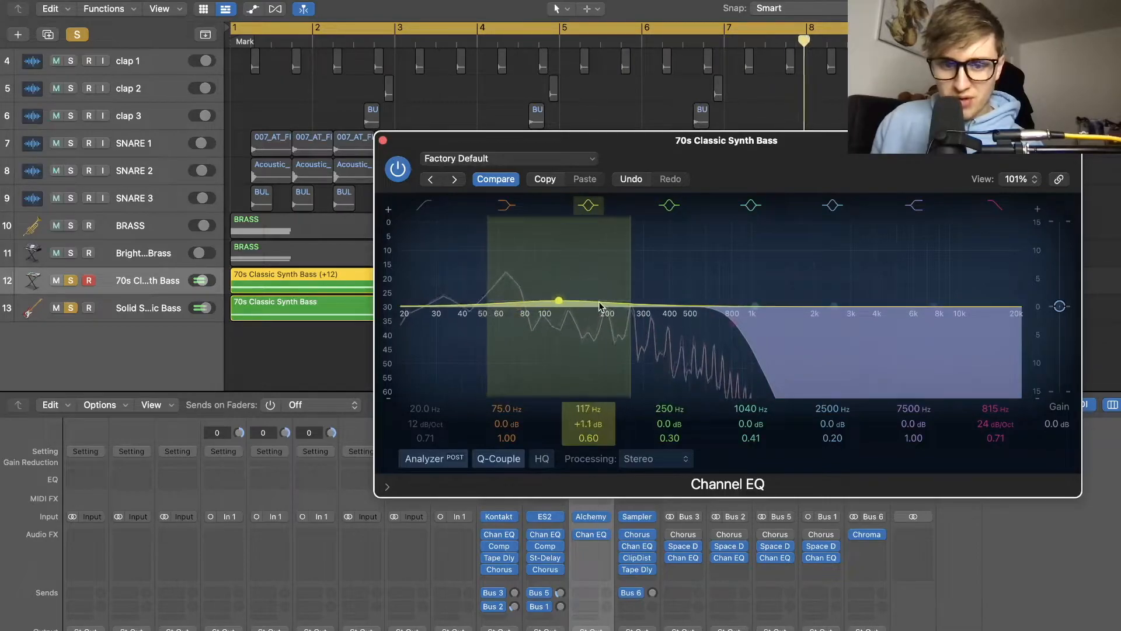
{"action": "left_click", "coordinate": [384, 141]}
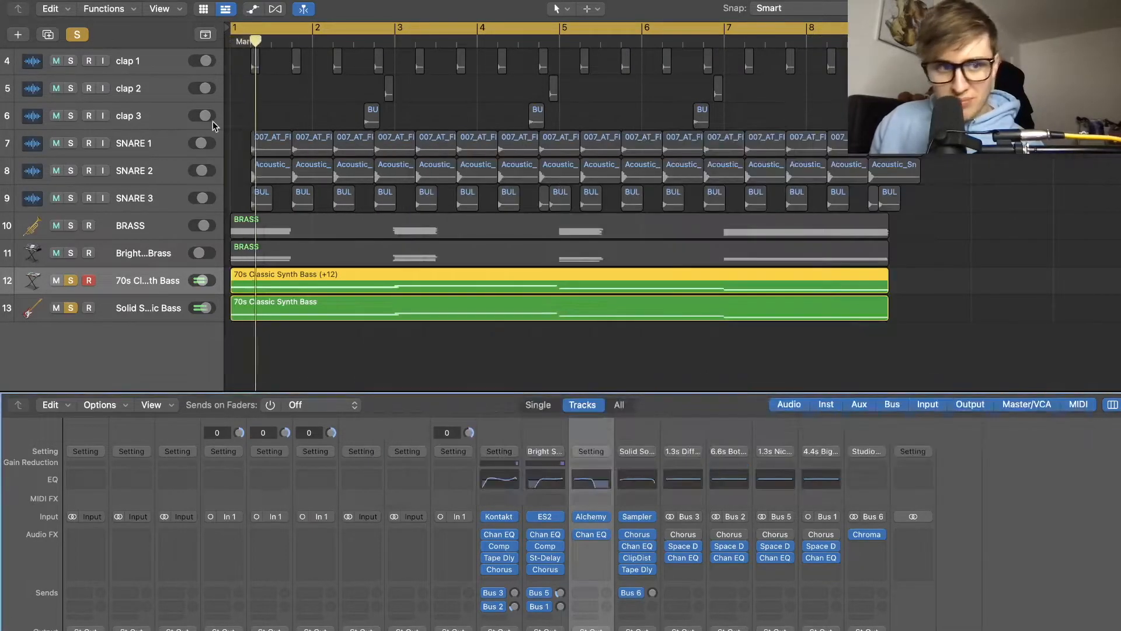
Clear all solos and slightly lower the 70s Classic Synth Bass track's volume
{"action": "left_click", "coordinate": [77, 35]}
{"action": "left_click_drag", "start_coordinate": [201, 281], "coordinate": [194, 315]}
{"action": "left_click", "coordinate": [204, 283]}
Group the tracks clap 1, clap 2 and clap 3 into a summing stack
{"action": "key", "text": "super+Up"}
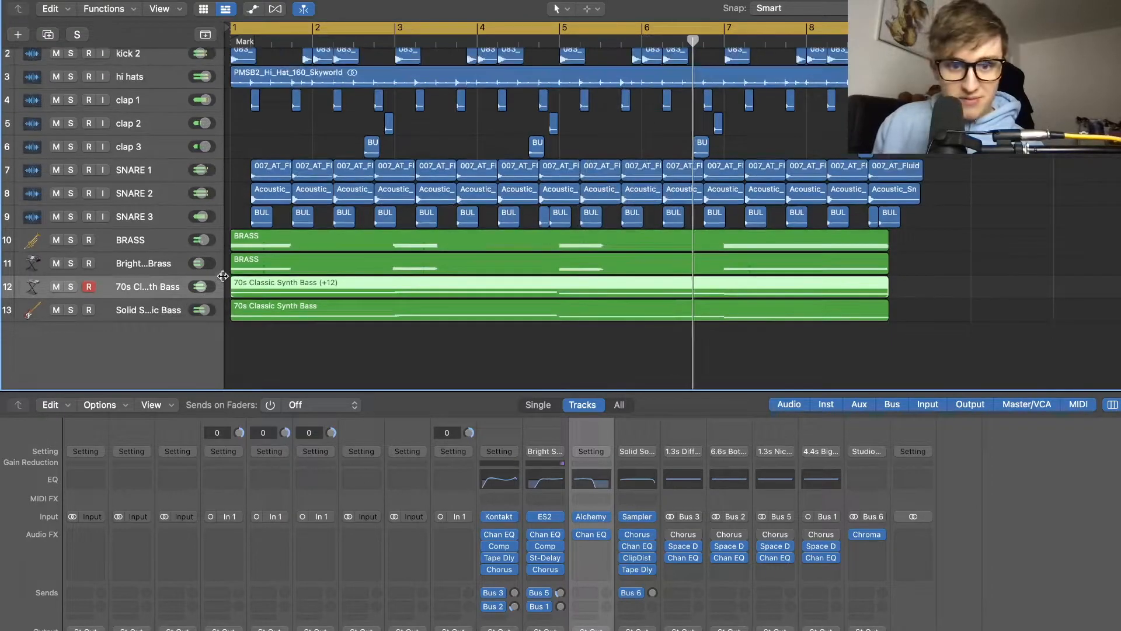
{"action": "key", "text": "super+Up"}
{"action": "key", "text": "super+Left"}
{"action": "key", "text": "super+Down"}
{"action": "key", "text": "super+Right"}
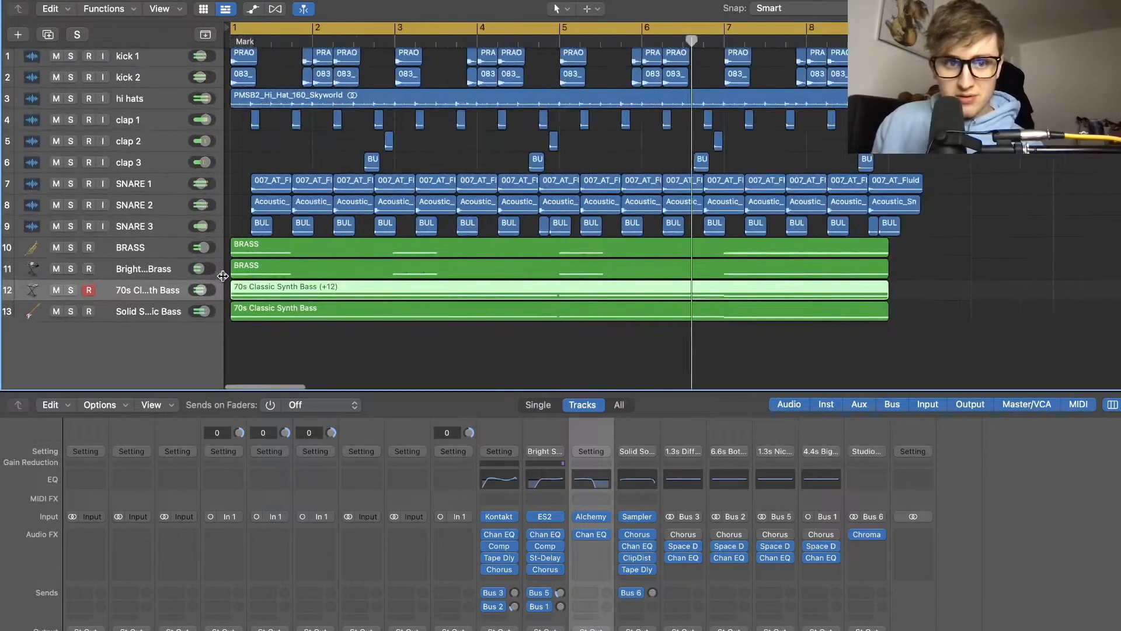
{"action": "left_click", "coordinate": [153, 121]}
{"action": "left_click", "coordinate": [156, 163], "text": "shift"}
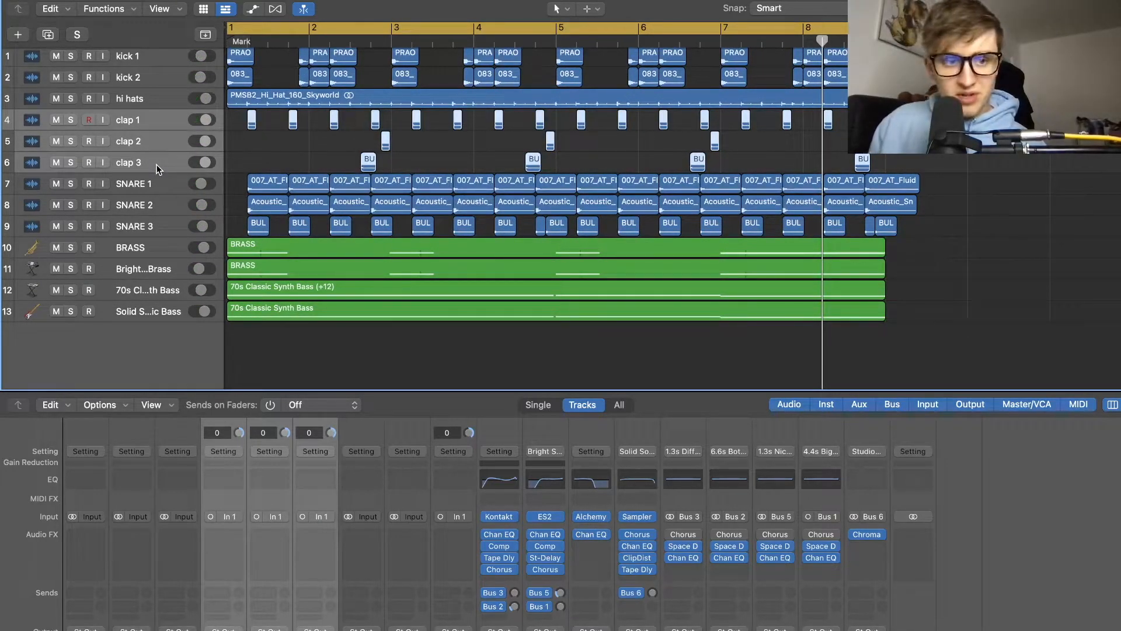
{"action": "key", "text": "super+shift+d"}
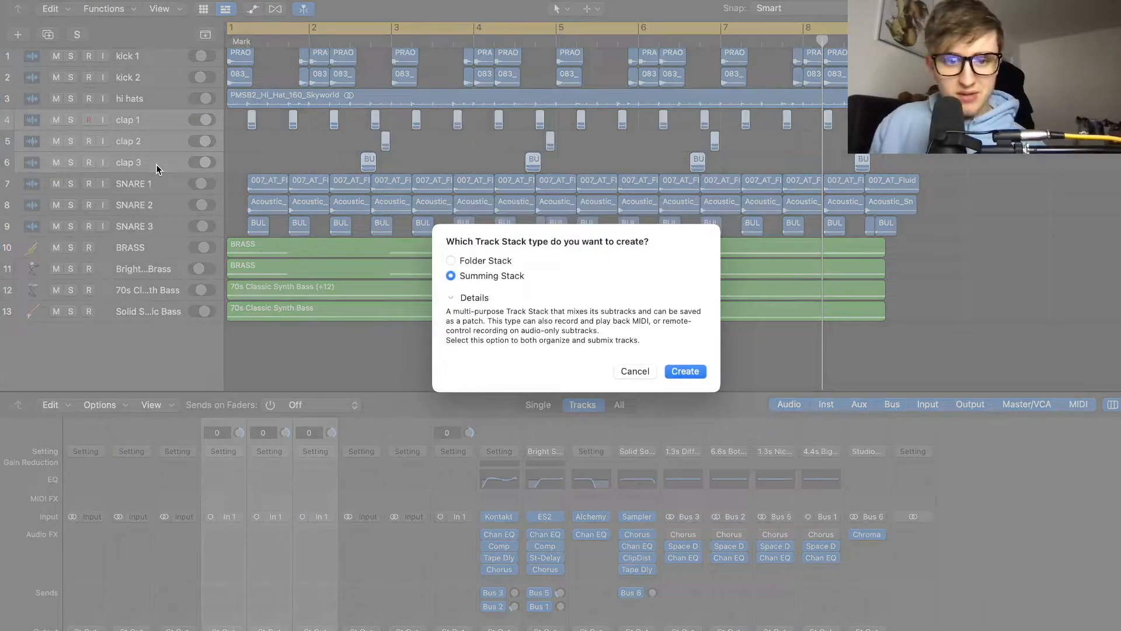
{"action": "key", "text": "Return"}
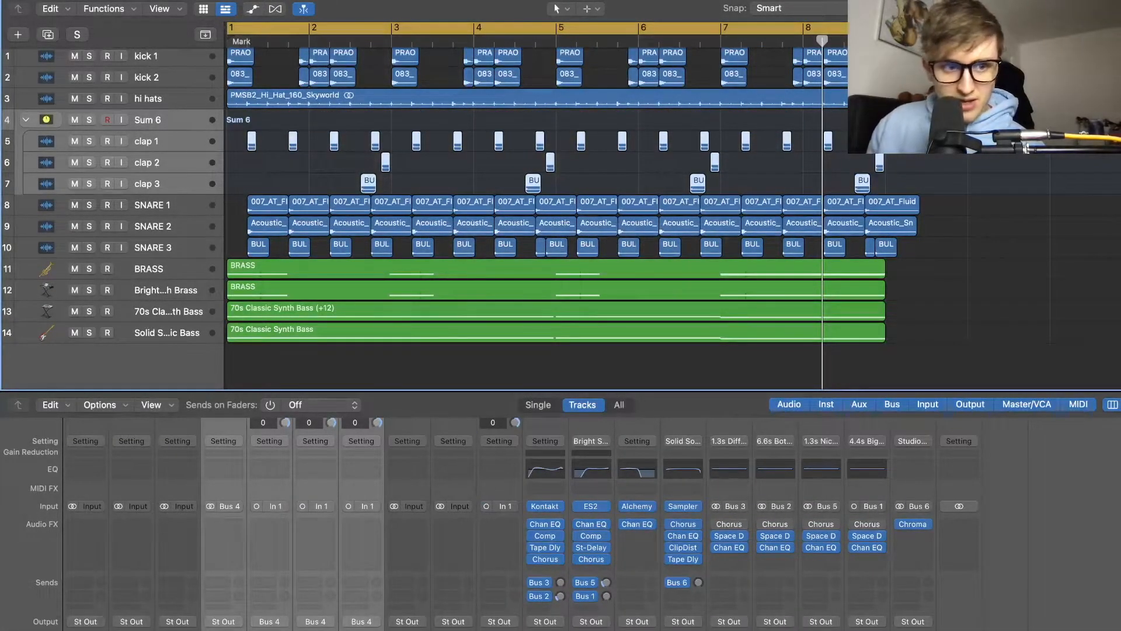
Move a copy of the BRASS track's Chorus onto the clap stack, set its rate to 0.333 Hz and play the beat
{"action": "left_click", "coordinate": [286, 348]}
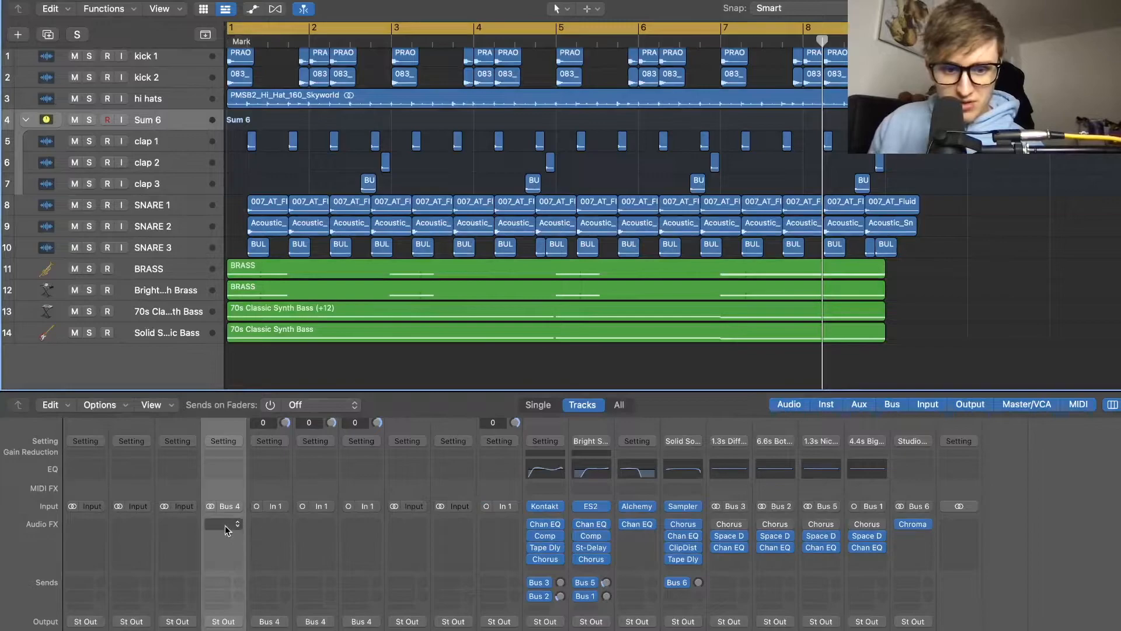
{"action": "left_click_drag", "start_coordinate": [545, 559], "coordinate": [229, 523]}
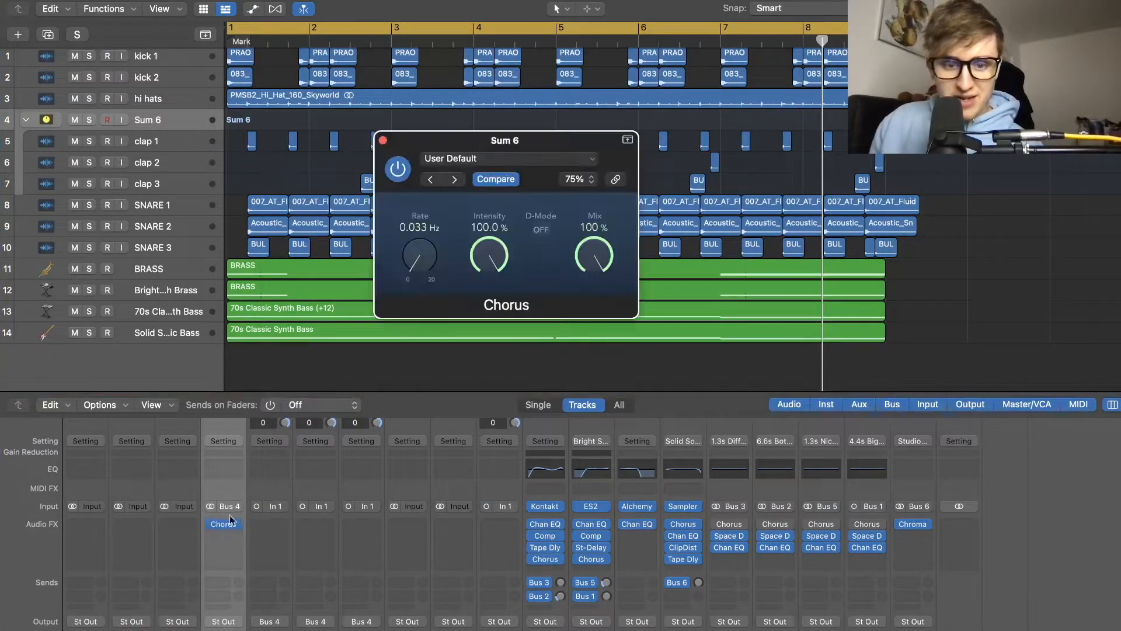
{"action": "left_click_drag", "start_coordinate": [423, 249], "coordinate": [433, 276]}
{"action": "key", "text": "space"}
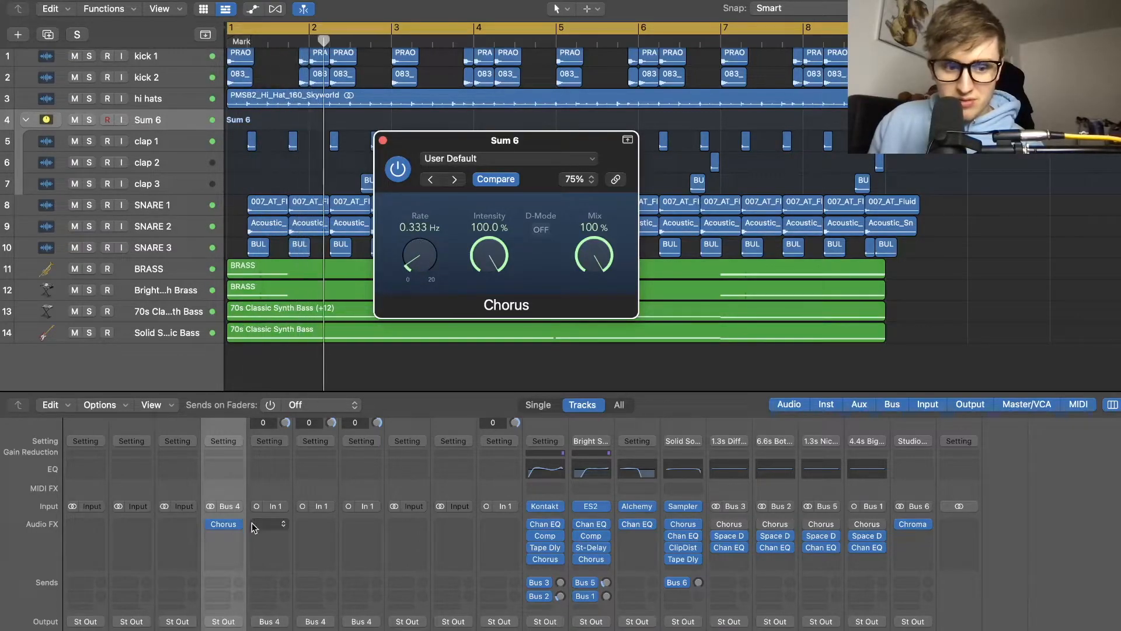
Solo the clap stack and insert the Raum reverb after its Chorus
{"action": "scroll", "coordinate": [250, 524], "scroll_direction": "down", "scroll_amount": 8}
{"action": "left_click", "coordinate": [234, 629]}
{"action": "scroll", "coordinate": [228, 544], "scroll_direction": "up", "scroll_amount": 8}
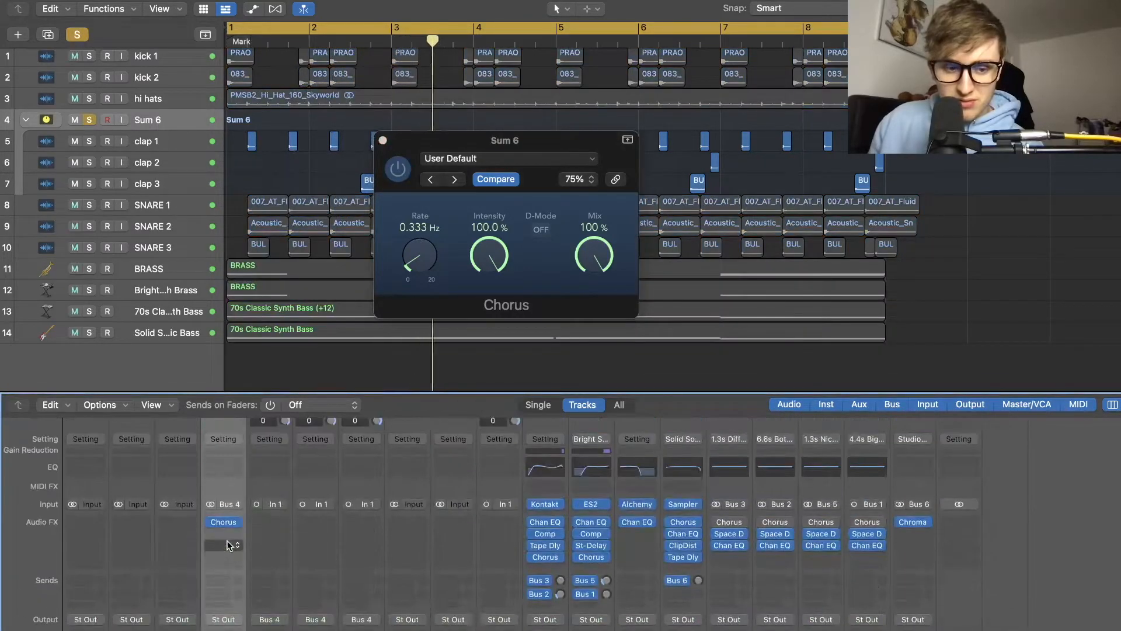
{"action": "left_click", "coordinate": [223, 533]}
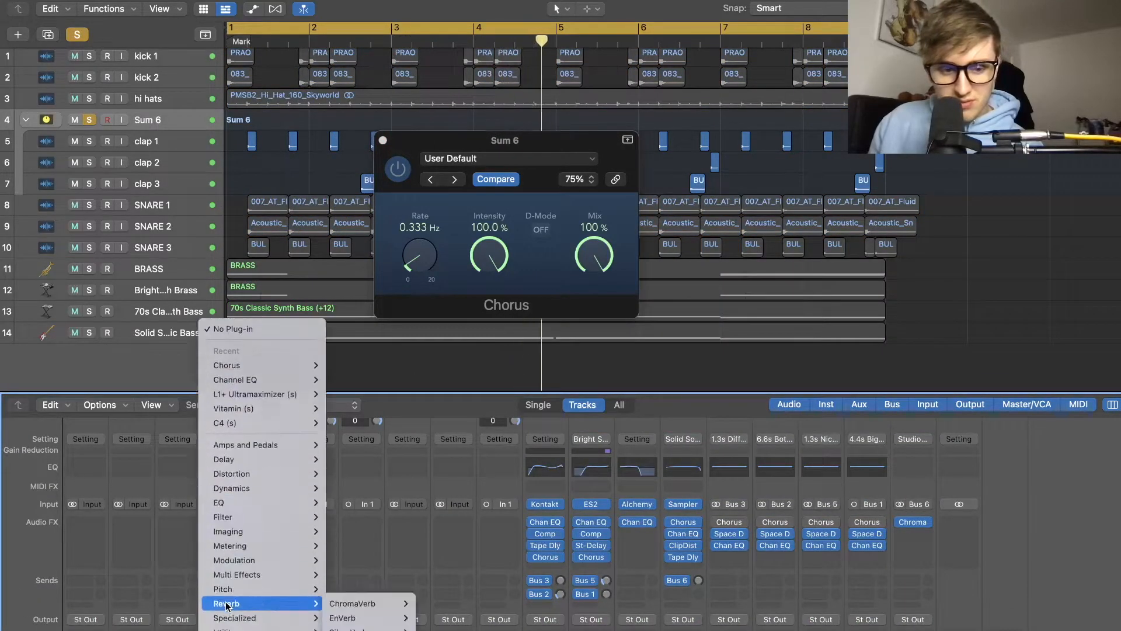
{"action": "mouse_move", "coordinate": [267, 608]}
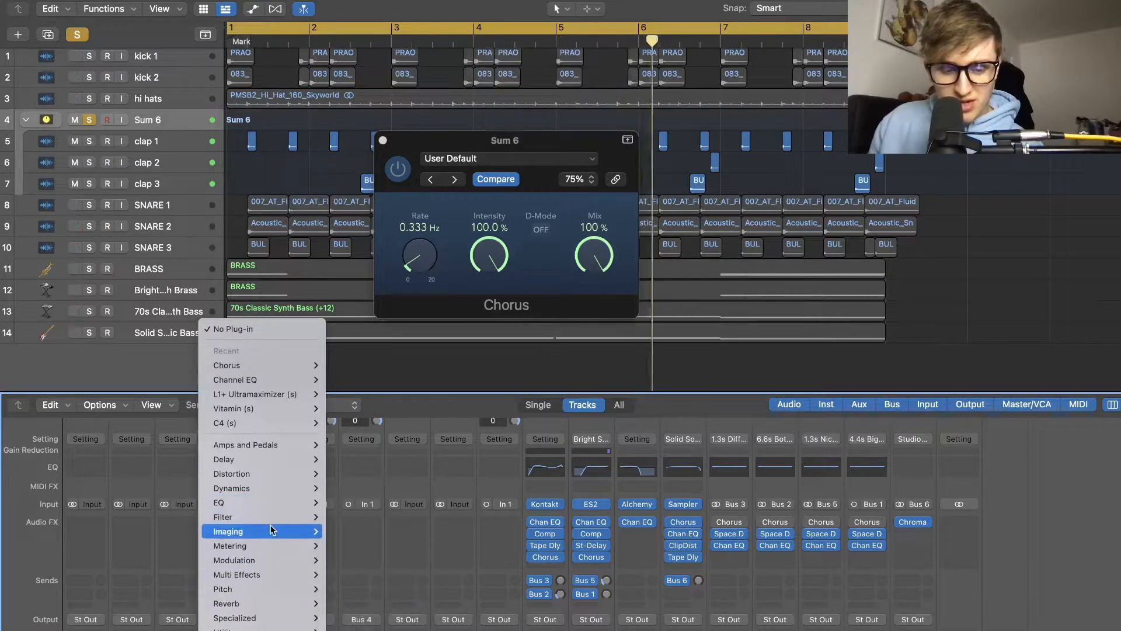
{"action": "mouse_move", "coordinate": [257, 630]}
{"action": "mouse_move", "coordinate": [362, 630]}
{"action": "mouse_move", "coordinate": [374, 611]}
{"action": "mouse_move", "coordinate": [461, 611]}
{"action": "left_click", "coordinate": [551, 613]}
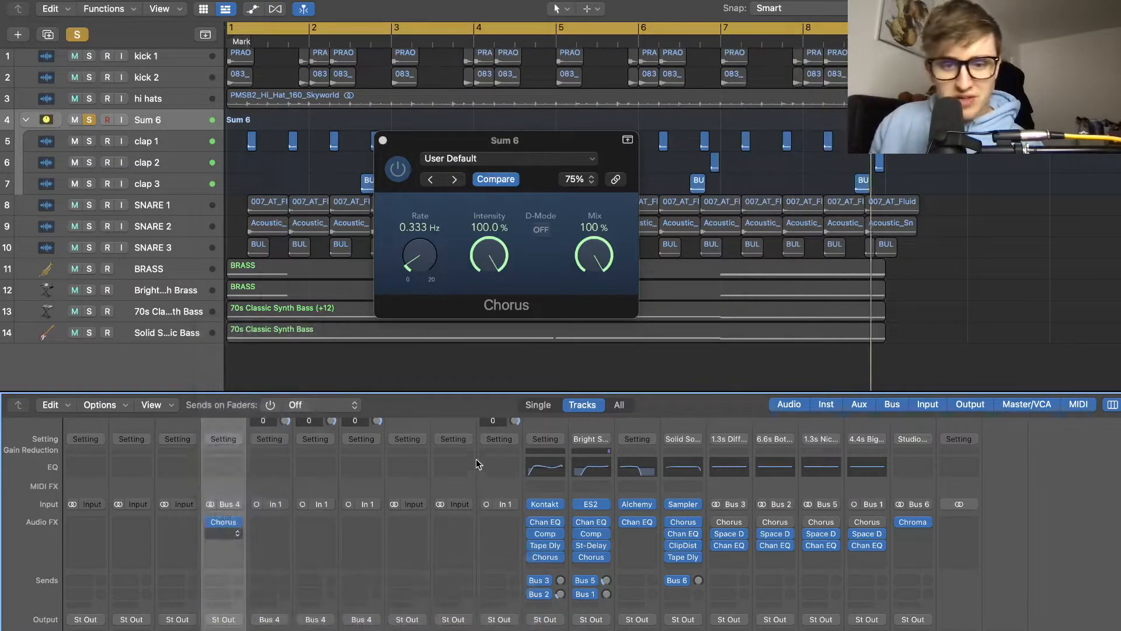
Lower Raum's mix, set its predelay to about 0.30 ms, narrow its low and high cuts, and unsolo the clap stack
{"action": "left_click_drag", "start_coordinate": [598, 385], "coordinate": [590, 409]}
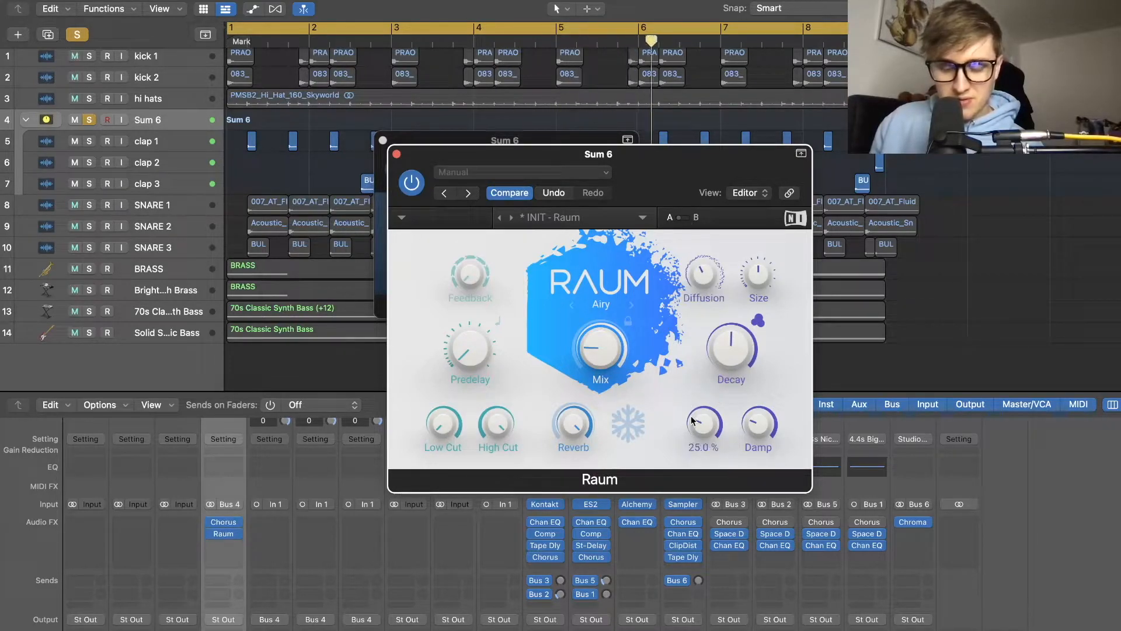
{"action": "left_click_drag", "start_coordinate": [466, 359], "coordinate": [460, 327]}
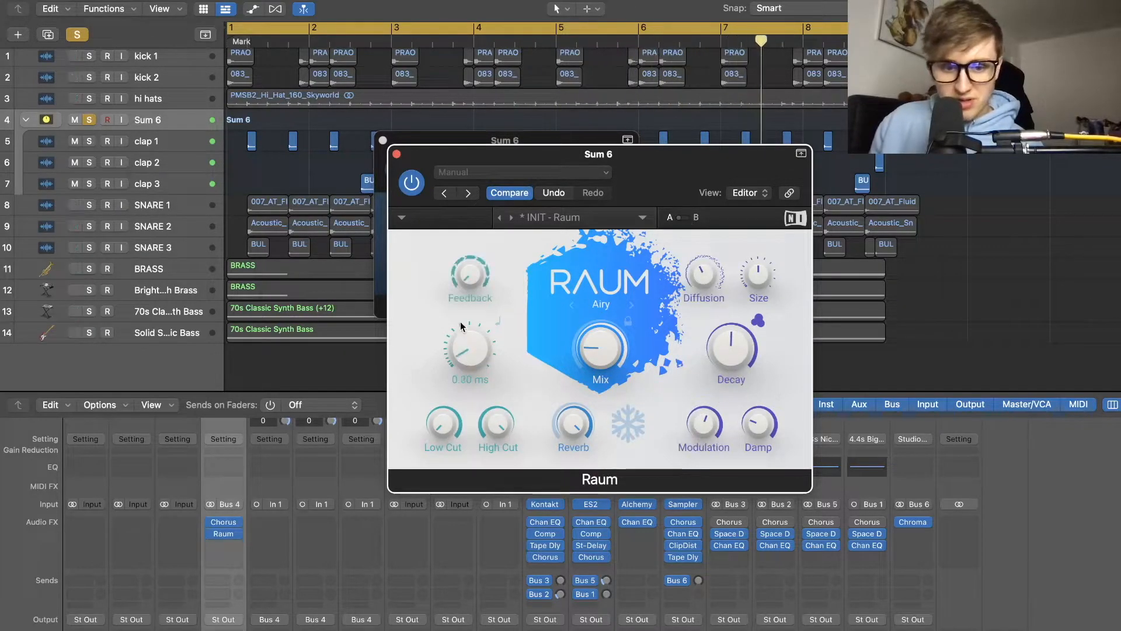
{"action": "left_click_drag", "start_coordinate": [497, 427], "coordinate": [503, 524]}
{"action": "left_click_drag", "start_coordinate": [436, 427], "coordinate": [445, 305]}
{"action": "left_click", "coordinate": [78, 34]}
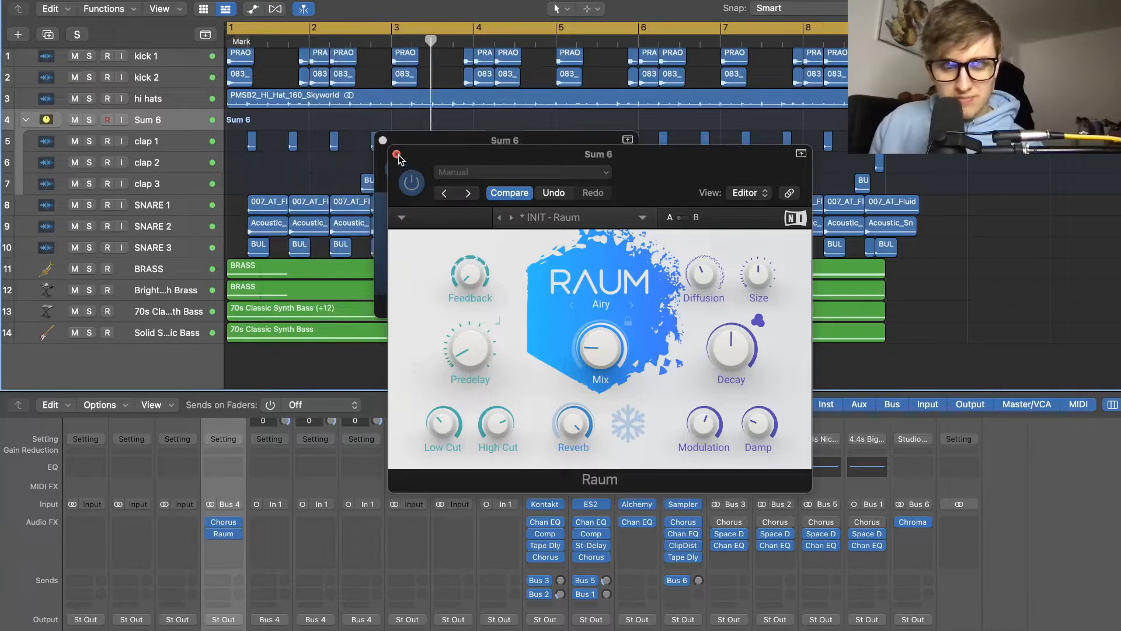
{"action": "left_click", "coordinate": [398, 157]}
{"action": "left_click", "coordinate": [382, 141]}
Add a Channel EQ to the clap stack with a low cut at 302 Hz, -2.8 dB at 2140 Hz and a +4.9 dB high shelf at 7950 Hz
{"action": "scroll", "coordinate": [230, 474], "scroll_direction": "down", "scroll_amount": 2}
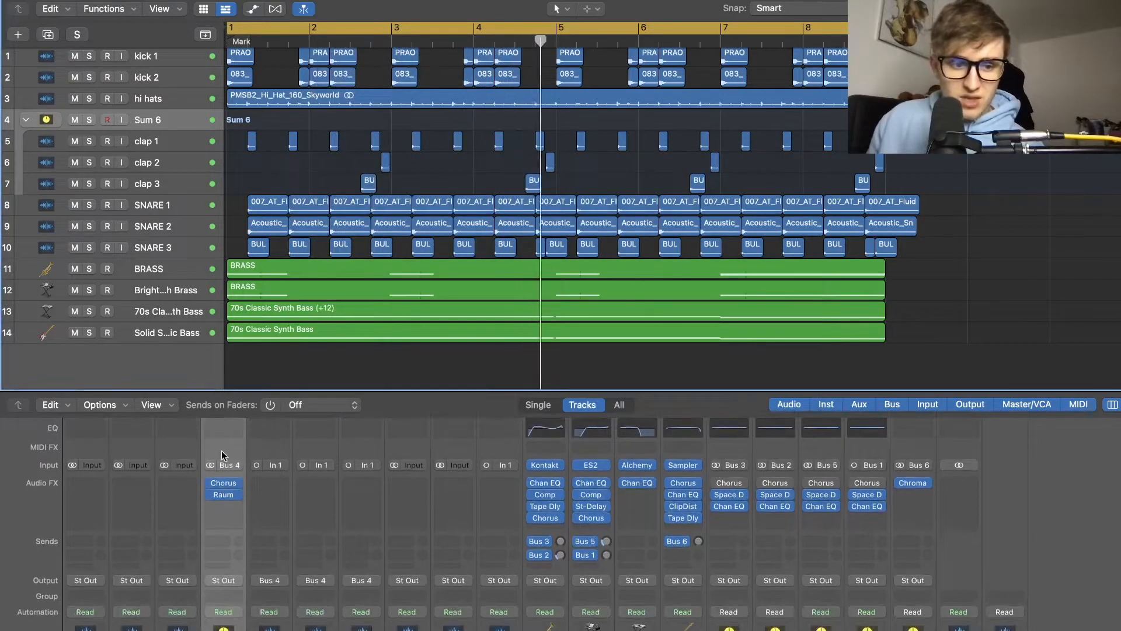
{"action": "double_click", "coordinate": [221, 427]}
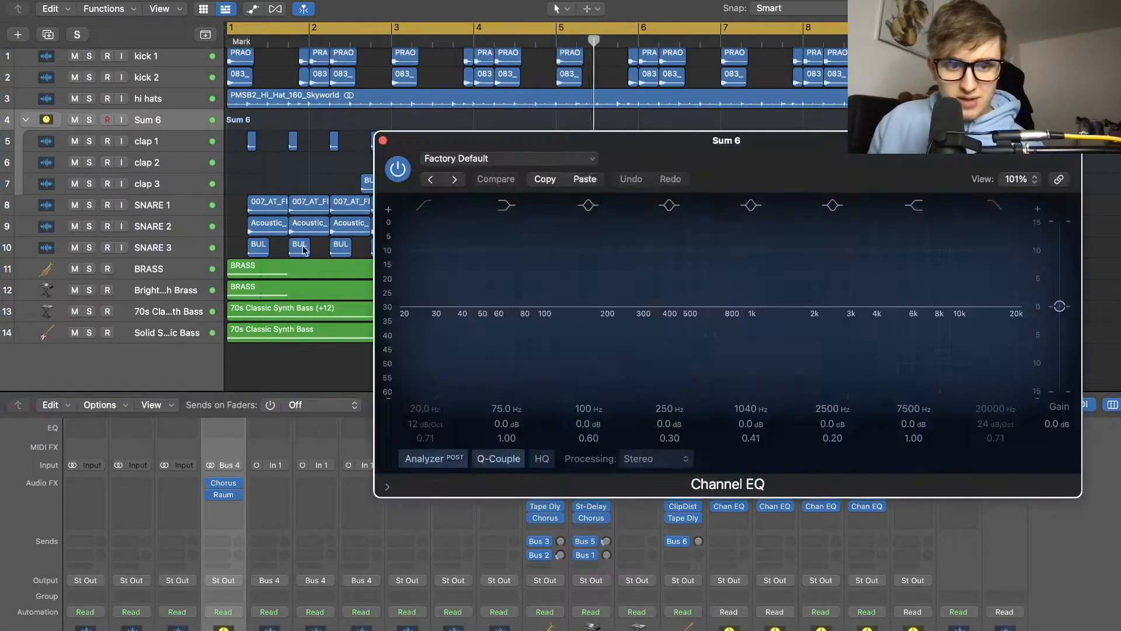
{"action": "left_click", "coordinate": [424, 204]}
{"action": "left_click_drag", "start_coordinate": [420, 320], "coordinate": [658, 327]}
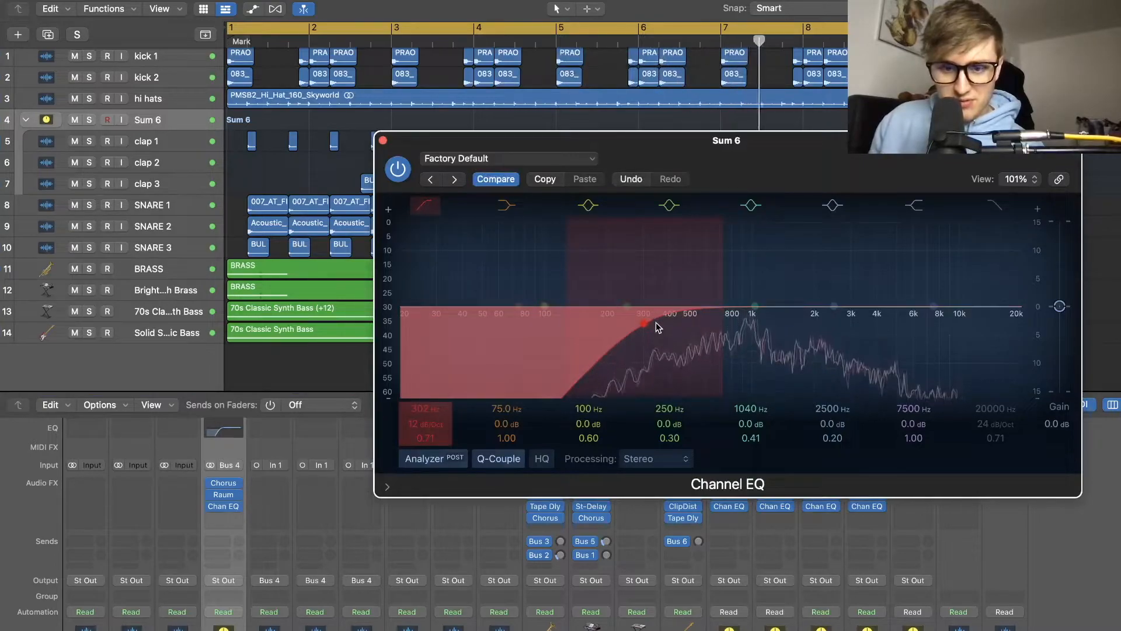
{"action": "left_click_drag", "start_coordinate": [921, 281], "coordinate": [926, 250]}
{"action": "left_click_drag", "start_coordinate": [861, 310], "coordinate": [823, 323]}
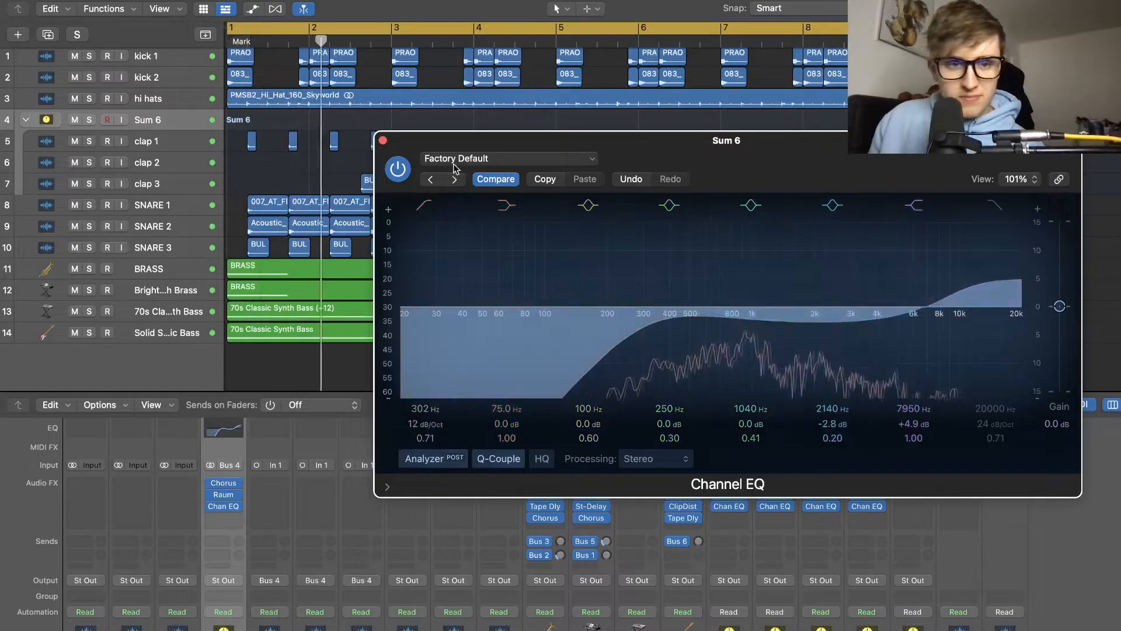
{"action": "left_click", "coordinate": [382, 140]}
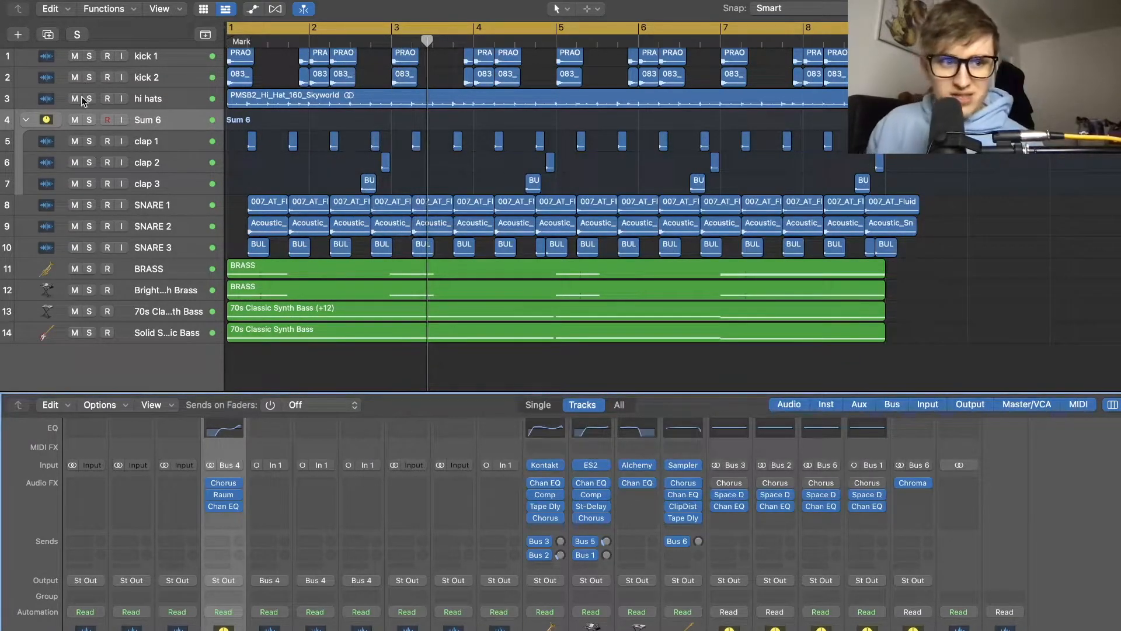
Solo the hi hats track and insert a Sample Delay on it with the right delay set to 520 samples
{"action": "left_click", "coordinate": [47, 101]}
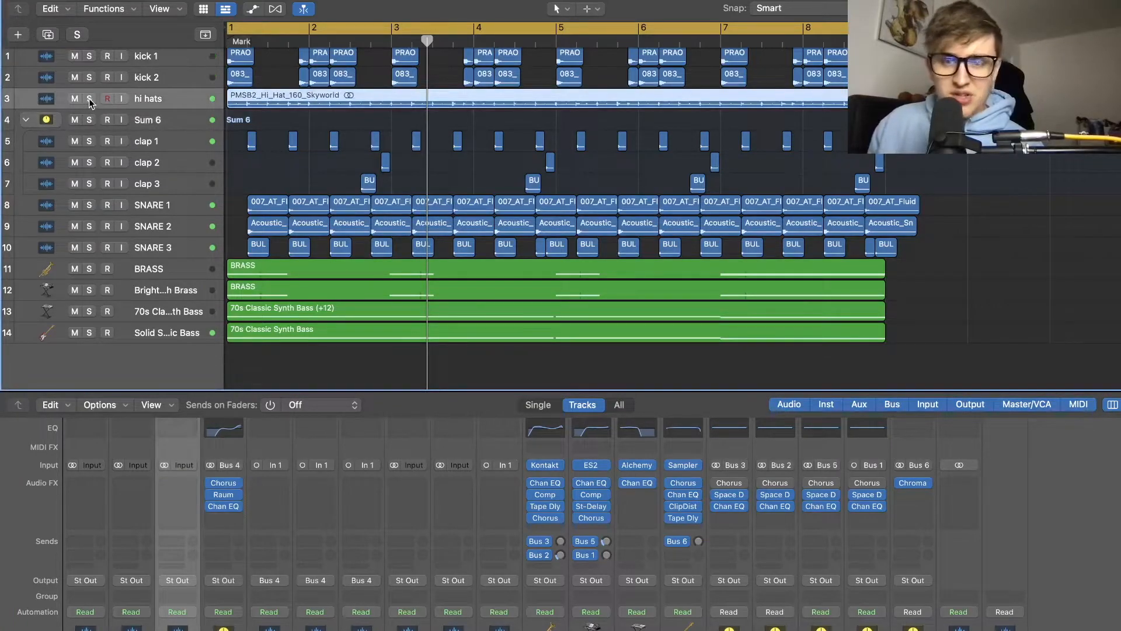
{"action": "left_click", "coordinate": [90, 98]}
{"action": "key", "text": "space"}
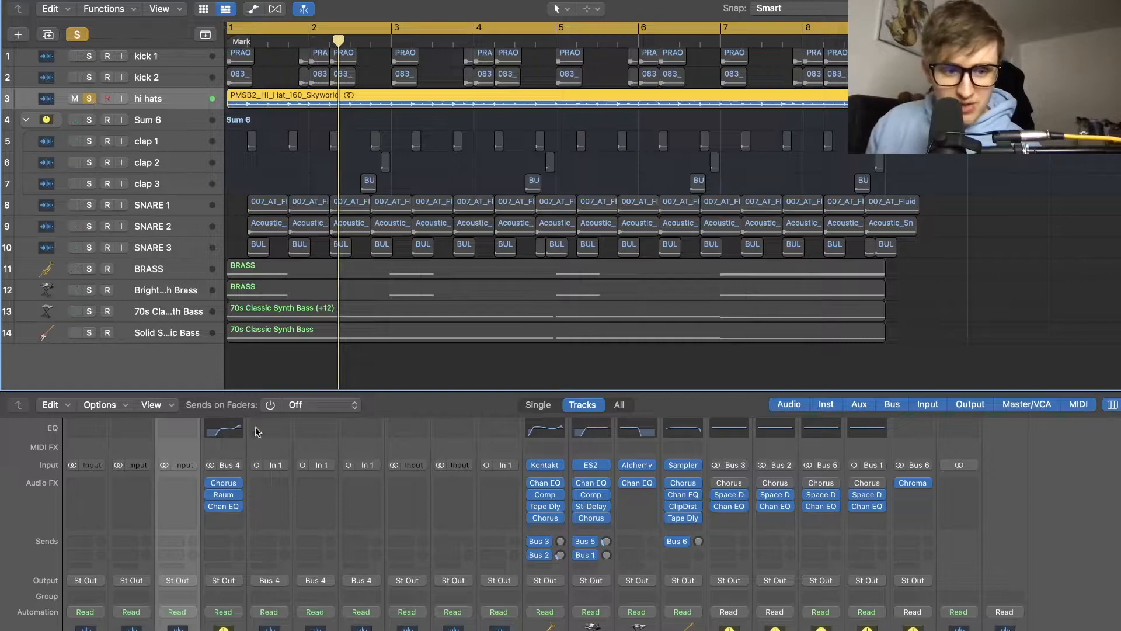
{"action": "left_click", "coordinate": [177, 483]}
{"action": "mouse_move", "coordinate": [223, 524]}
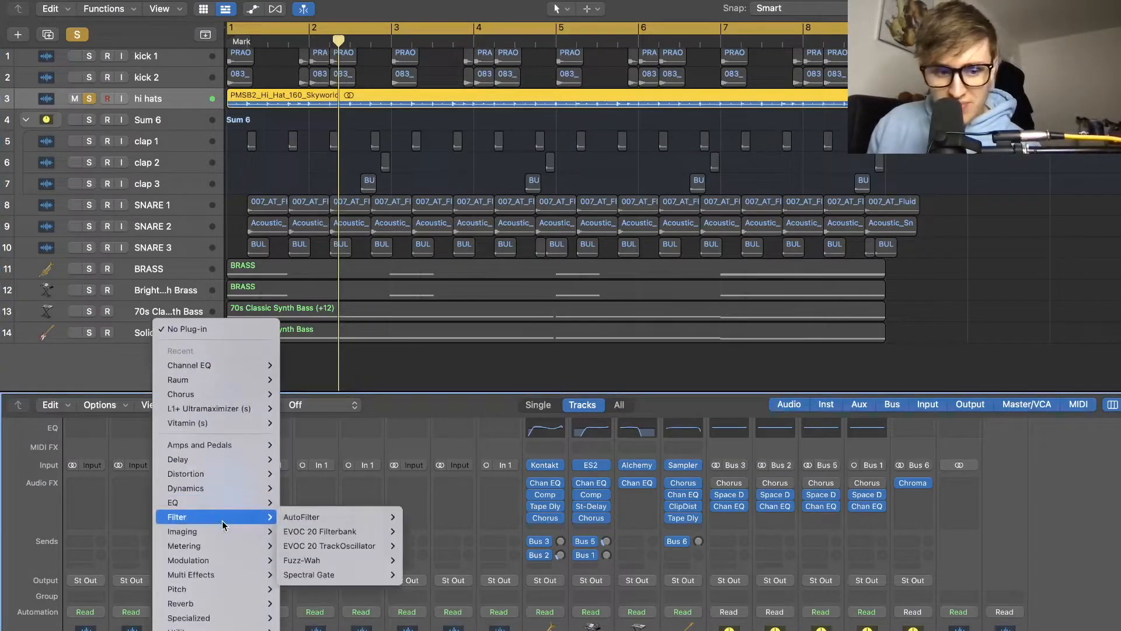
{"action": "mouse_move", "coordinate": [213, 488]}
{"action": "mouse_move", "coordinate": [225, 460]}
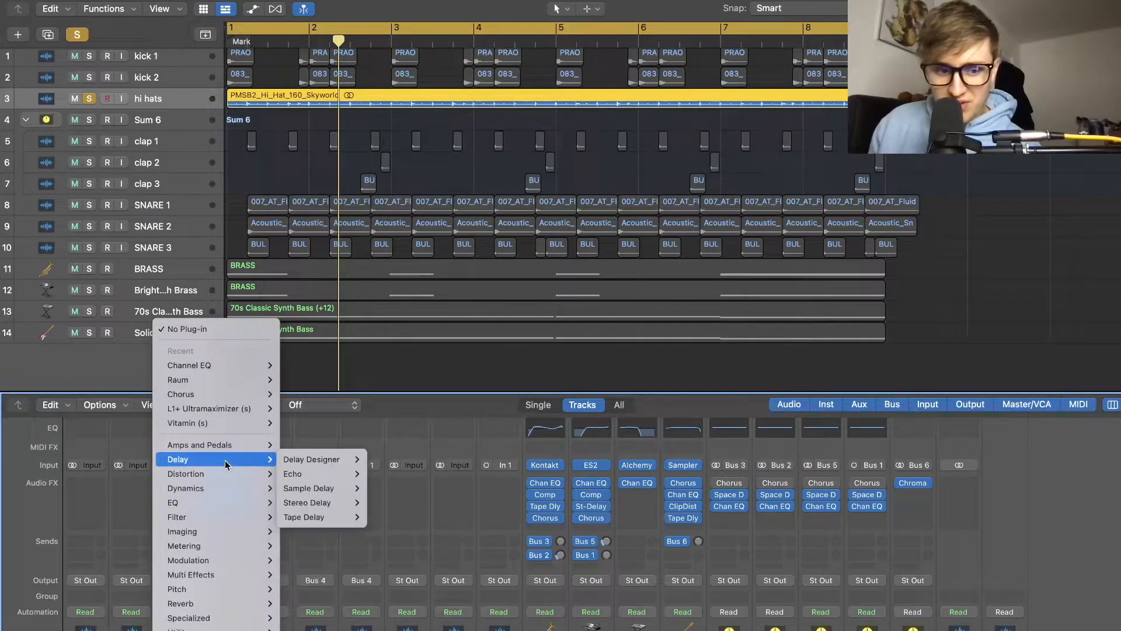
{"action": "mouse_move", "coordinate": [323, 492]}
{"action": "left_click", "coordinate": [398, 492]}
{"action": "left_click_drag", "start_coordinate": [515, 230], "coordinate": [511, 252]}
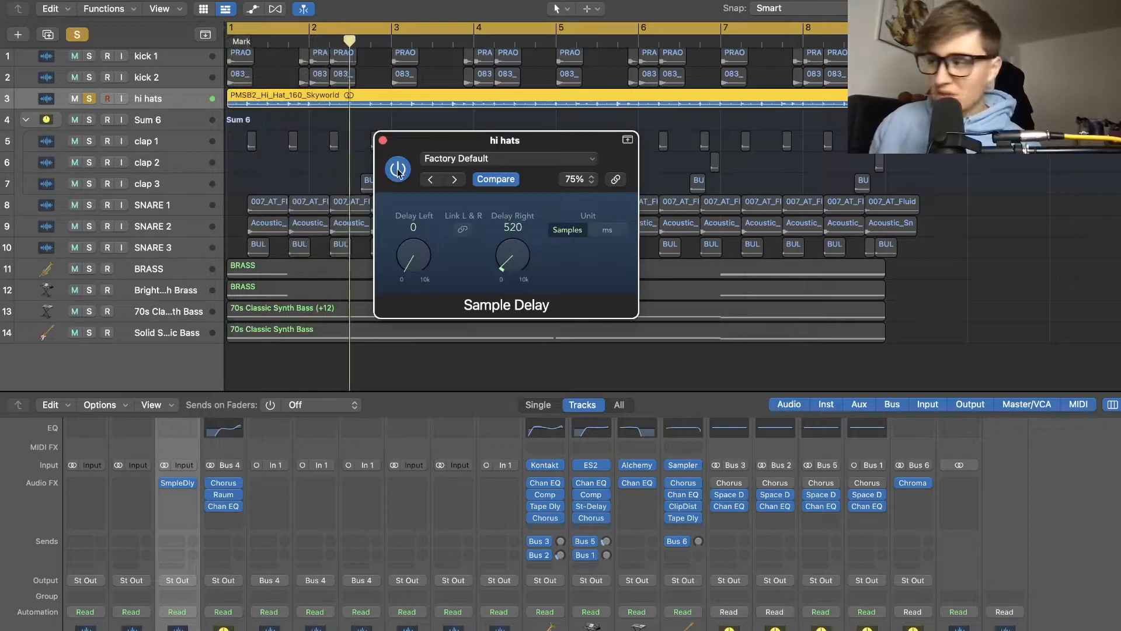
Close the Sample Delay, then solo kick 1 and kick 2 and unsolo the hi hats
{"action": "left_click", "coordinate": [382, 142]}
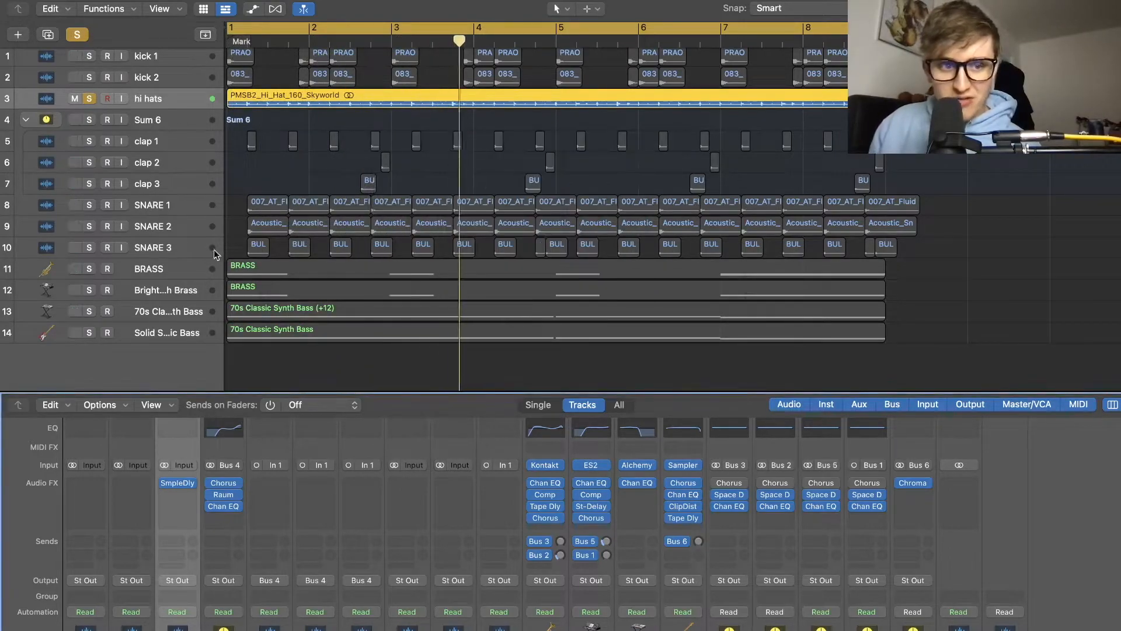
{"action": "scroll", "coordinate": [128, 108], "scroll_direction": "up", "scroll_amount": 1}
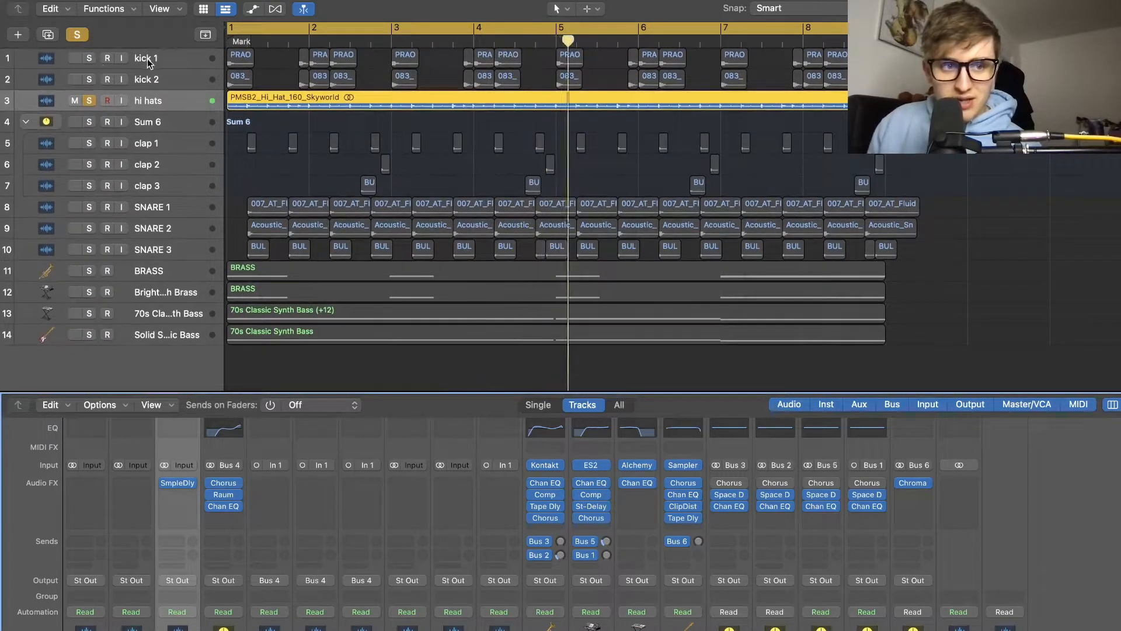
{"action": "left_click", "coordinate": [89, 58]}
{"action": "left_click", "coordinate": [89, 79]}
{"action": "left_click", "coordinate": [89, 100]}
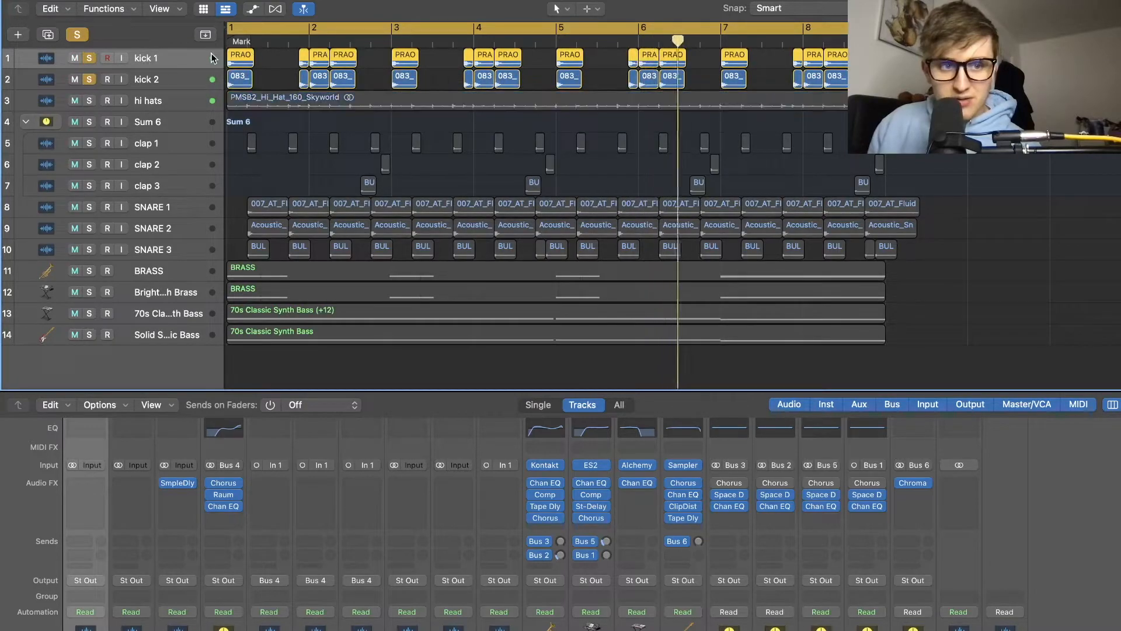
Group kick 1 and kick 2 into a summing track stack
{"action": "left_click", "coordinate": [178, 77]}
{"action": "left_click", "coordinate": [181, 64], "text": "shift"}
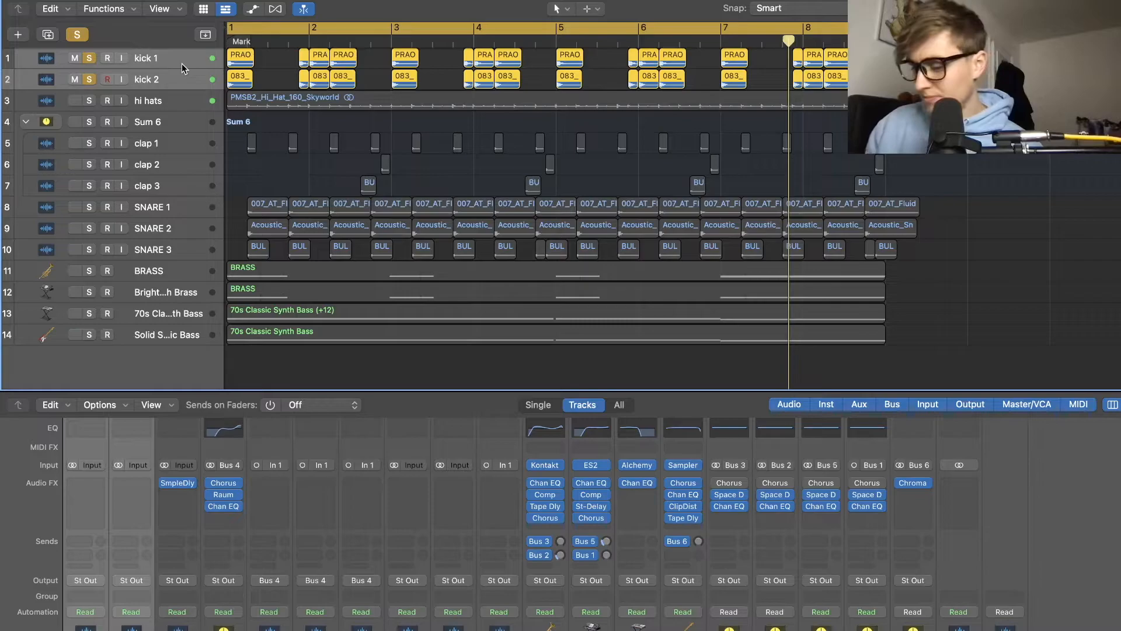
{"action": "key", "text": "super+shift+d"}
{"action": "key", "text": "Return"}
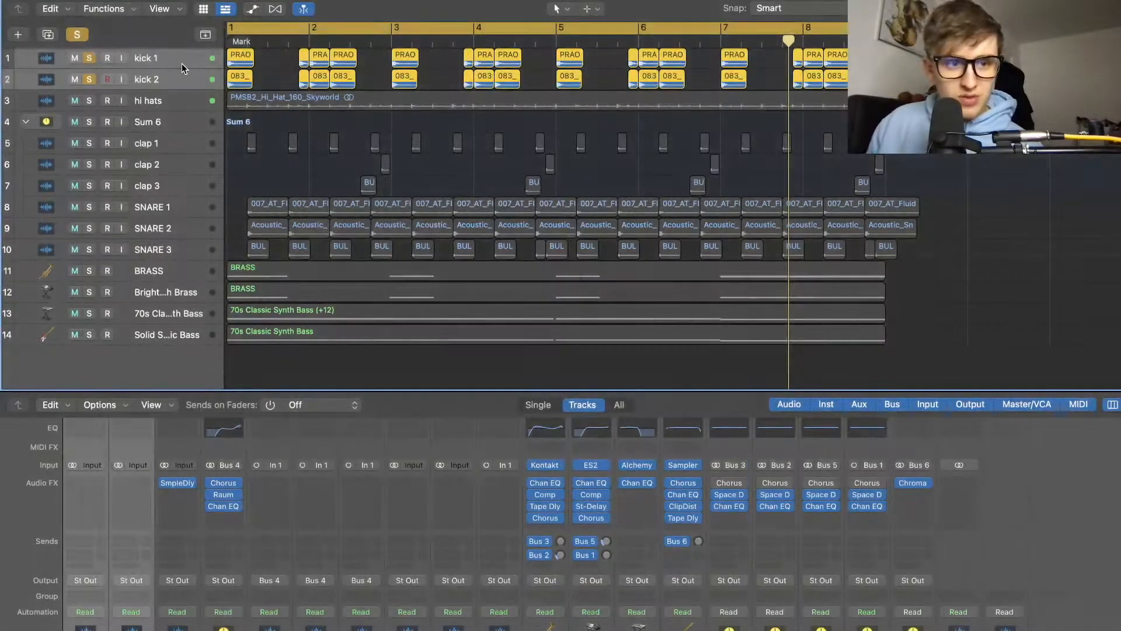
Insert a Channel EQ on the kick stack and boost 191 Hz by 3.1 dB with a Q of 2.30
{"action": "left_click", "coordinate": [85, 496]}
{"action": "left_click", "coordinate": [84, 443]}
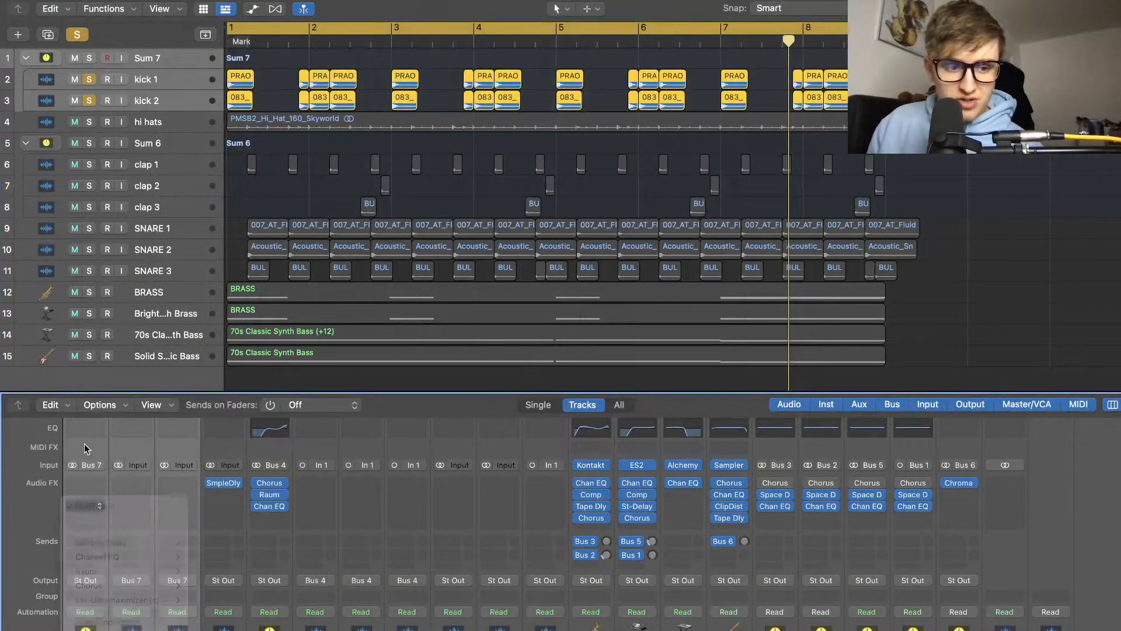
{"action": "scroll", "coordinate": [84, 455], "scroll_direction": "up", "scroll_amount": 3}
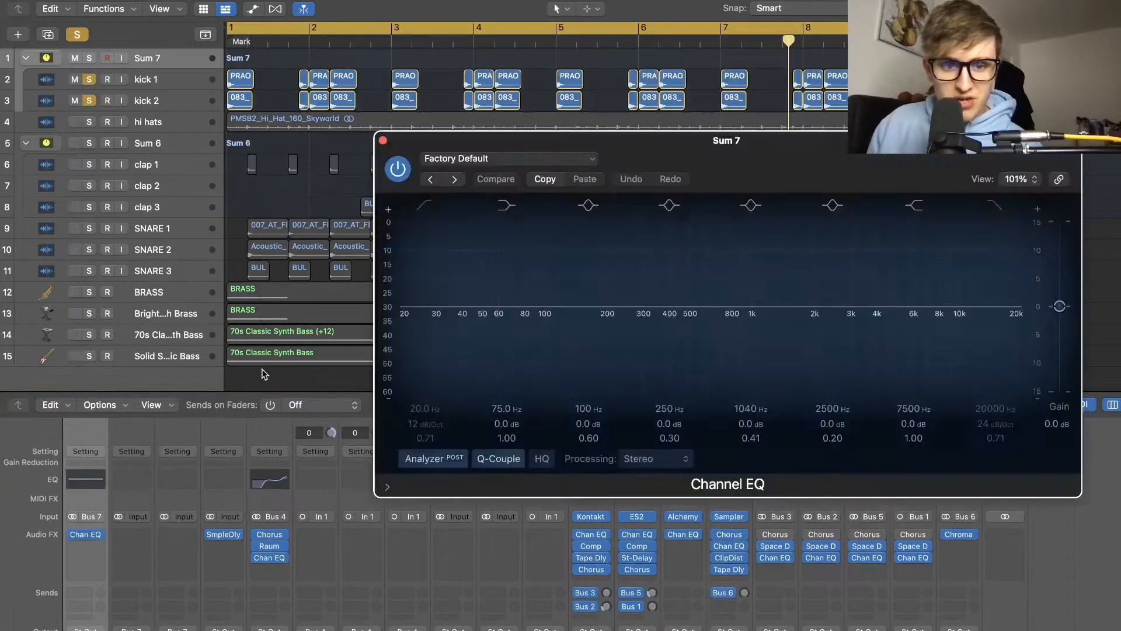
{"action": "left_click_drag", "start_coordinate": [631, 301], "coordinate": [605, 297]}
{"action": "left_click_drag", "start_coordinate": [673, 441], "coordinate": [615, 360]}
{"action": "left_click_drag", "start_coordinate": [601, 303], "coordinate": [605, 292]}
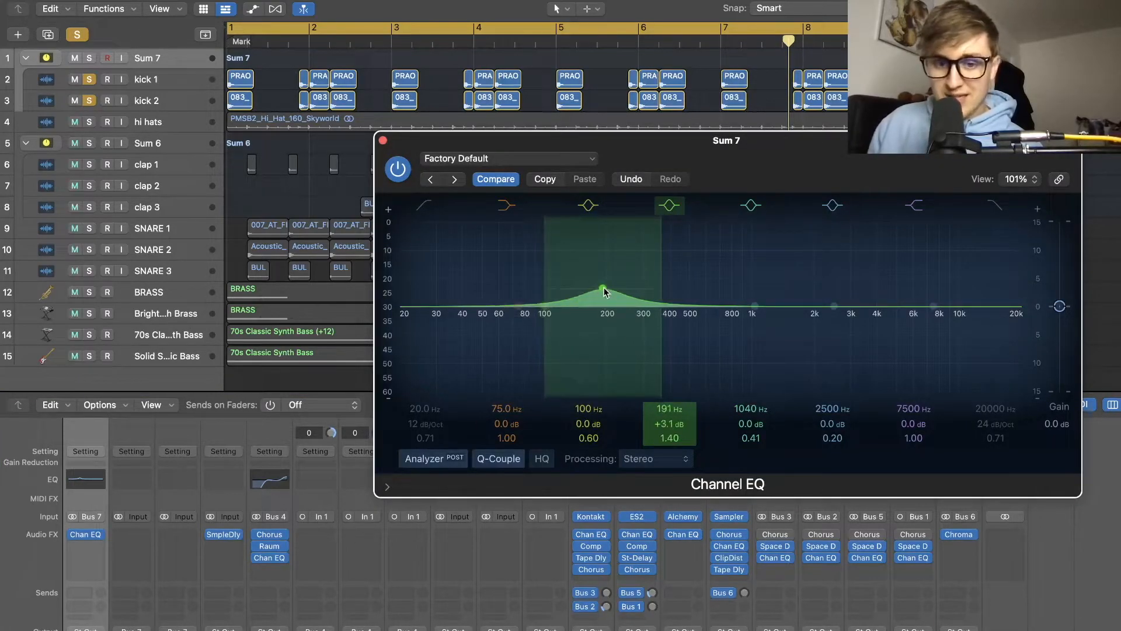
{"action": "left_click_drag", "start_coordinate": [608, 221], "coordinate": [545, 180]}
{"action": "left_click_drag", "start_coordinate": [667, 438], "coordinate": [666, 412]}
Add EQ bands of +1.6 dB at 89.5 Hz, a 41 Hz low cut, -5.0 dB at 825 Hz and a +4.5 dB high shelf at 7100 Hz, and clear all solos
{"action": "key", "text": "space"}
{"action": "left_click_drag", "start_coordinate": [544, 306], "coordinate": [534, 297]}
{"action": "left_click_drag", "start_coordinate": [413, 250], "coordinate": [464, 261]}
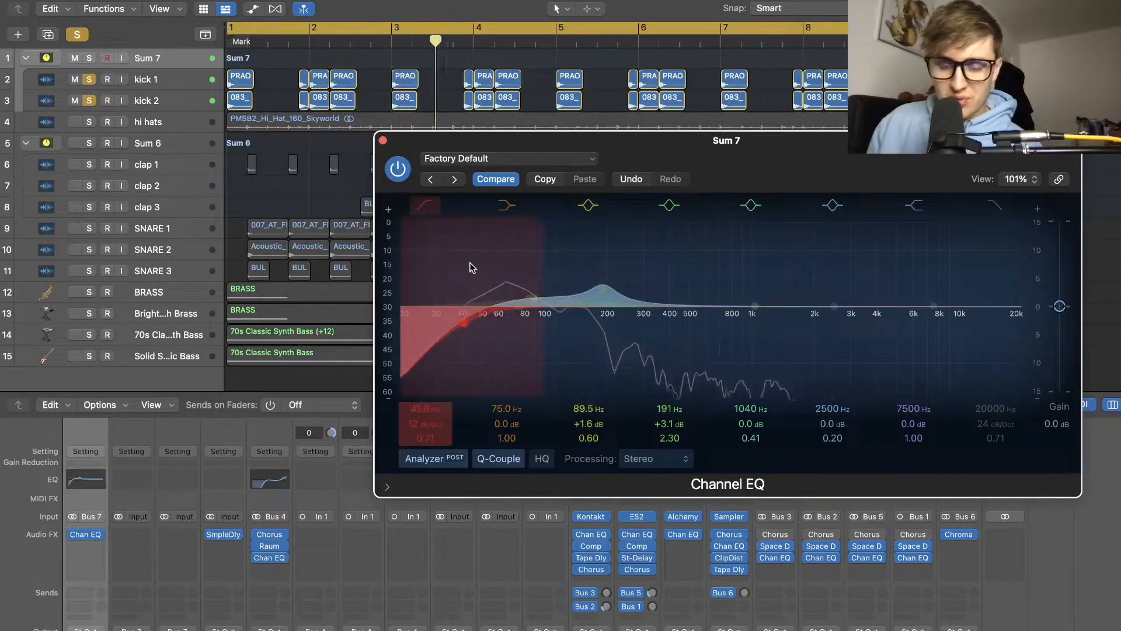
{"action": "left_click_drag", "start_coordinate": [752, 306], "coordinate": [742, 343]}
{"action": "left_click_drag", "start_coordinate": [931, 310], "coordinate": [946, 284]}
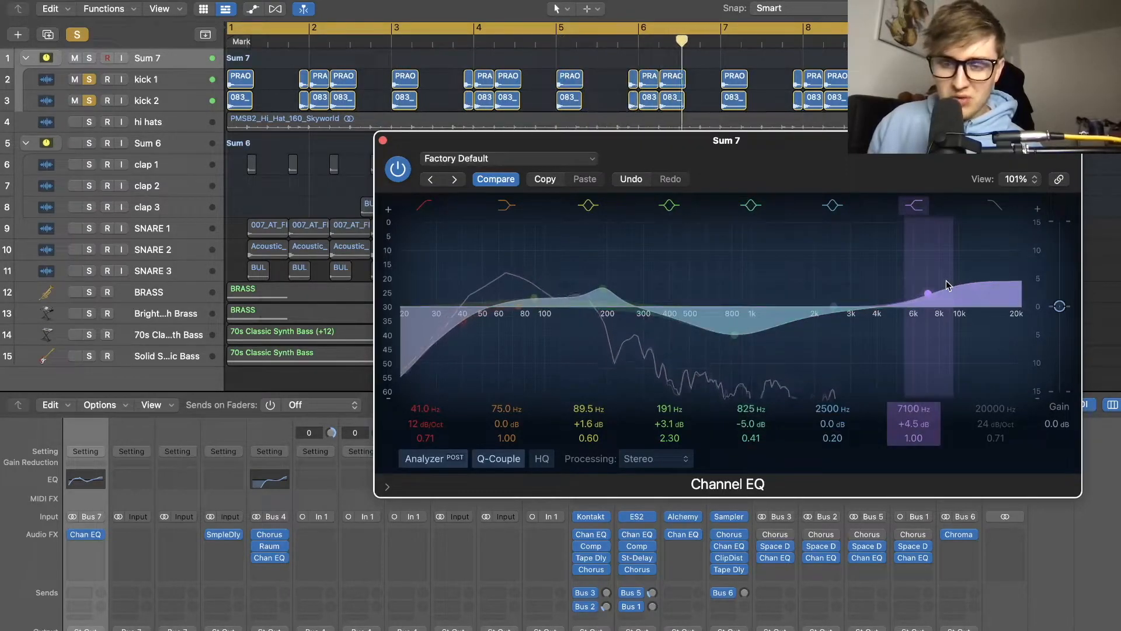
{"action": "left_click", "coordinate": [383, 140]}
{"action": "scroll", "coordinate": [114, 60], "scroll_direction": "down", "scroll_amount": 1}
{"action": "left_click", "coordinate": [77, 35]}
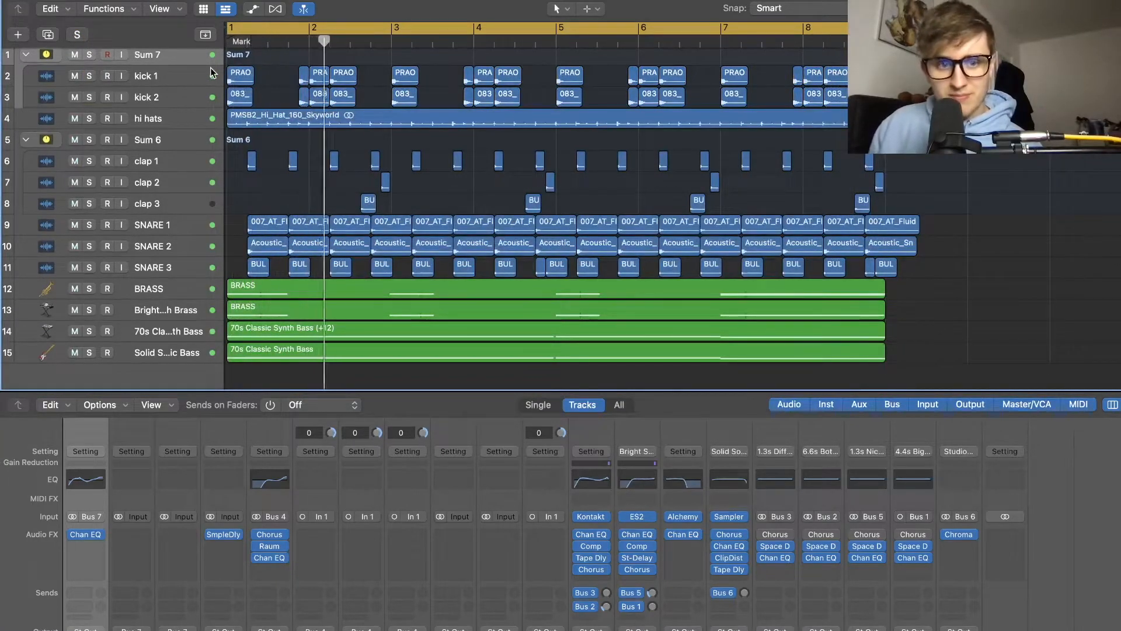
Duplicate the BRASS track with its settings and copy its eight-bar region onto the new track
{"action": "scroll", "coordinate": [453, 164], "scroll_direction": "down", "scroll_amount": 2}
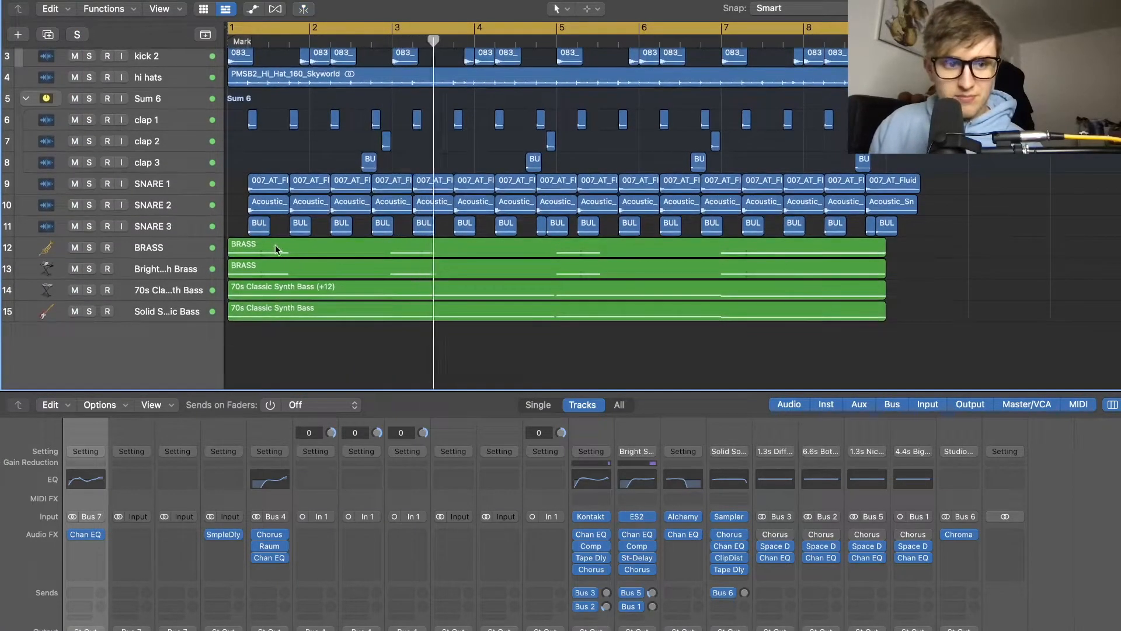
{"action": "left_click", "coordinate": [166, 251]}
{"action": "key", "text": "x"}
{"action": "key", "text": "x"}
{"action": "key", "text": "x"}
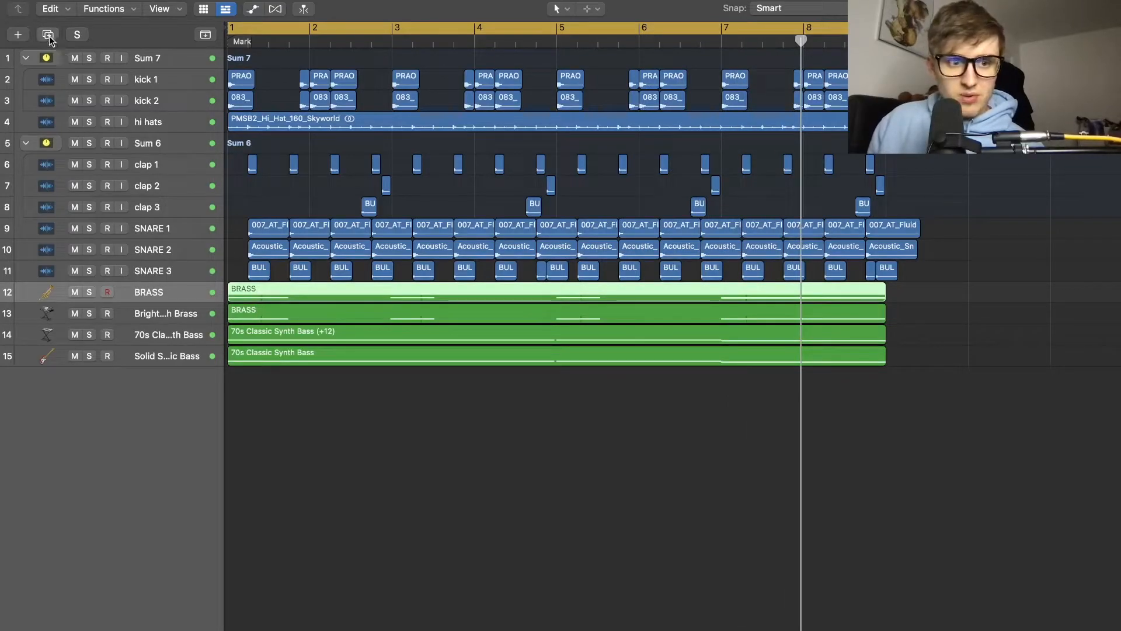
{"action": "key", "text": "super+d"}
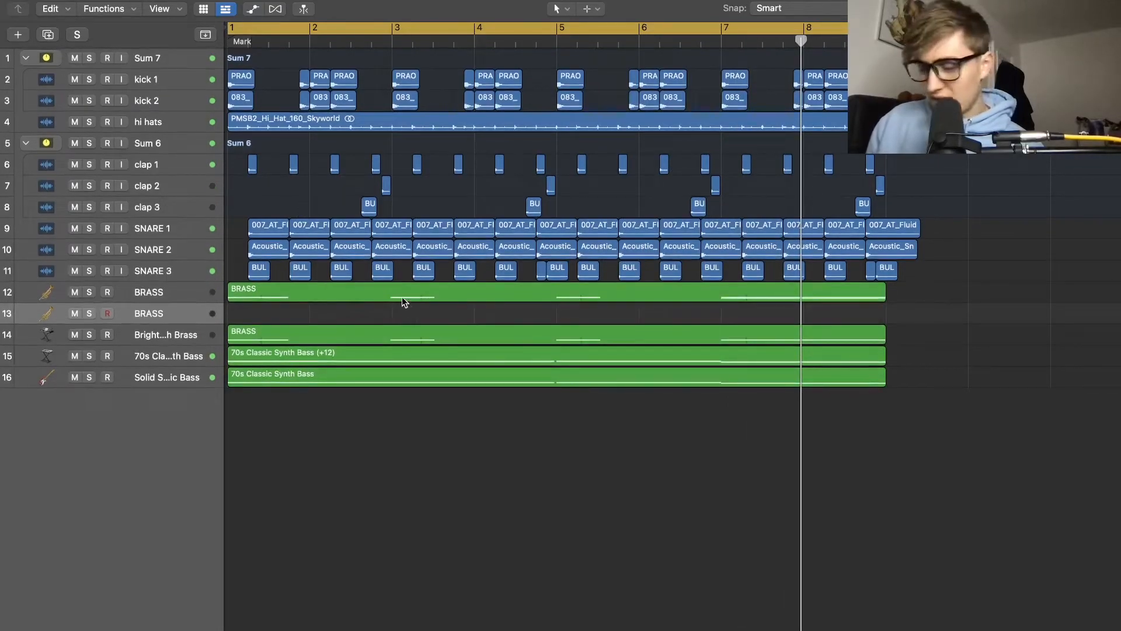
{"action": "left_click_drag", "start_coordinate": [404, 302], "coordinate": [403, 320], "text": "alt"}
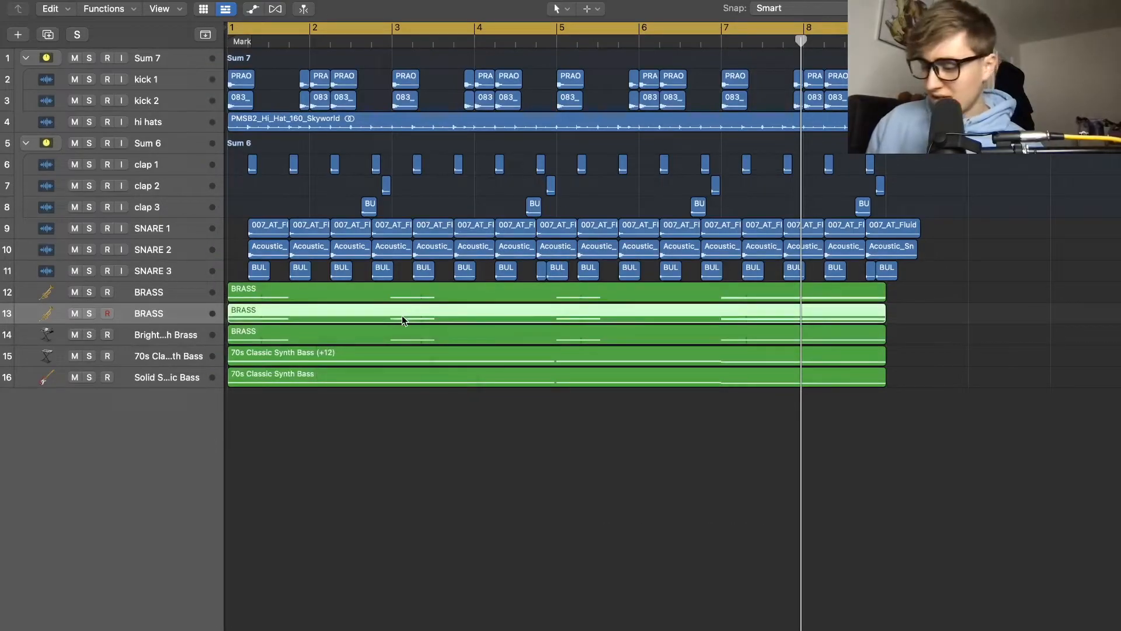
Transpose the copied BRASS region up 12 semitones and slightly lower its track volume during playback
{"action": "key", "text": "x"}
{"action": "key", "text": "x"}
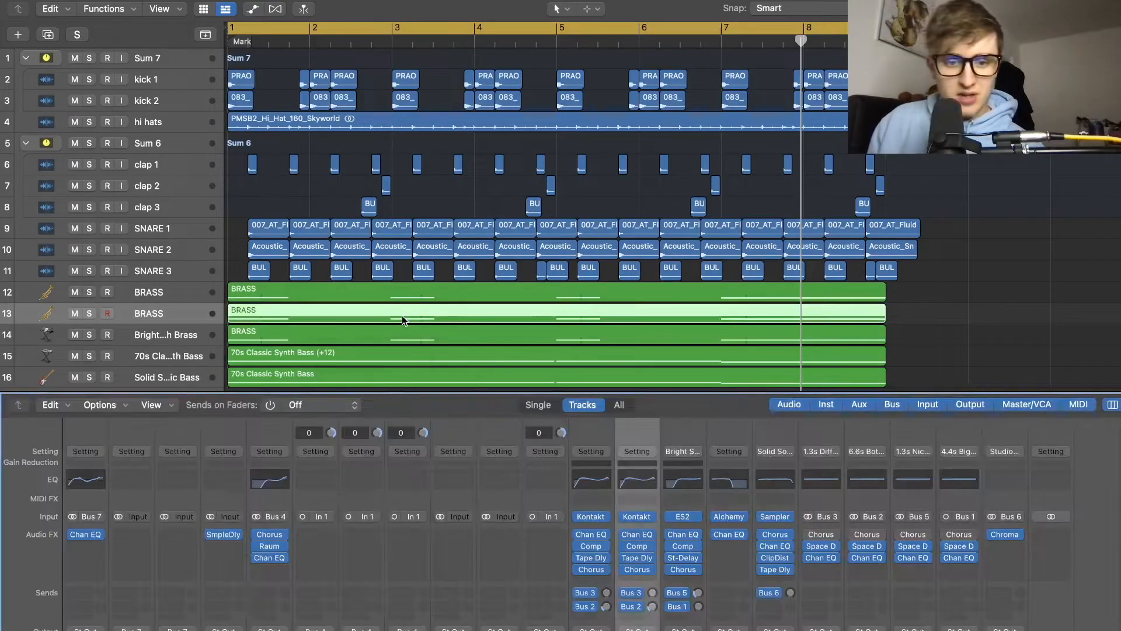
{"action": "scroll", "coordinate": [401, 316], "scroll_direction": "up", "scroll_amount": 6, "text": "alt"}
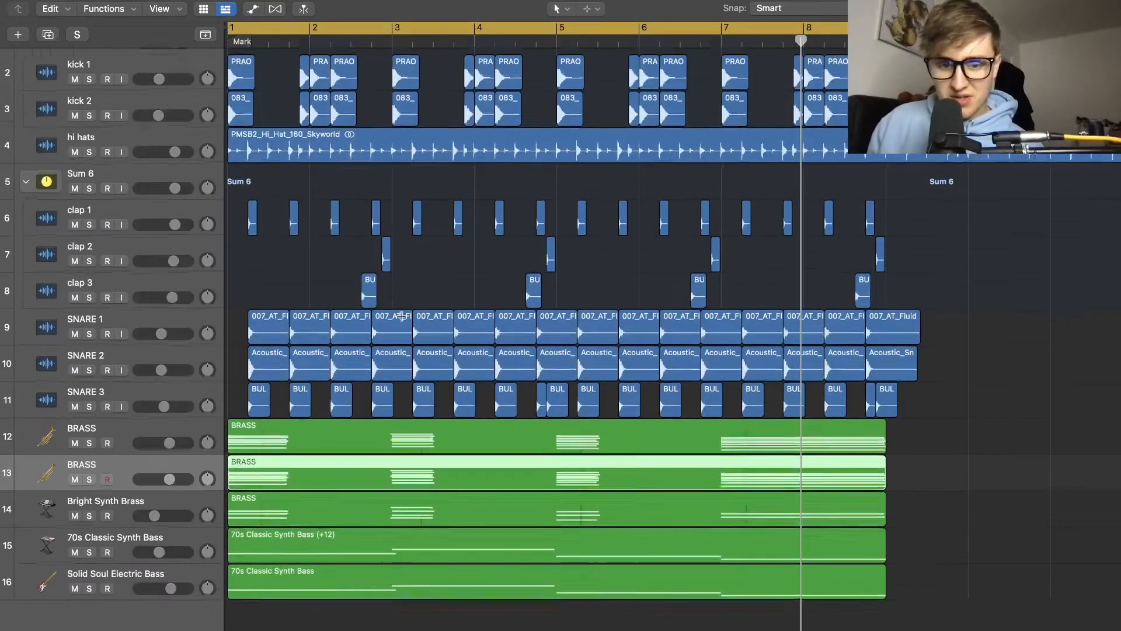
{"action": "scroll", "coordinate": [402, 316], "scroll_direction": "up", "scroll_amount": 4, "text": "alt"}
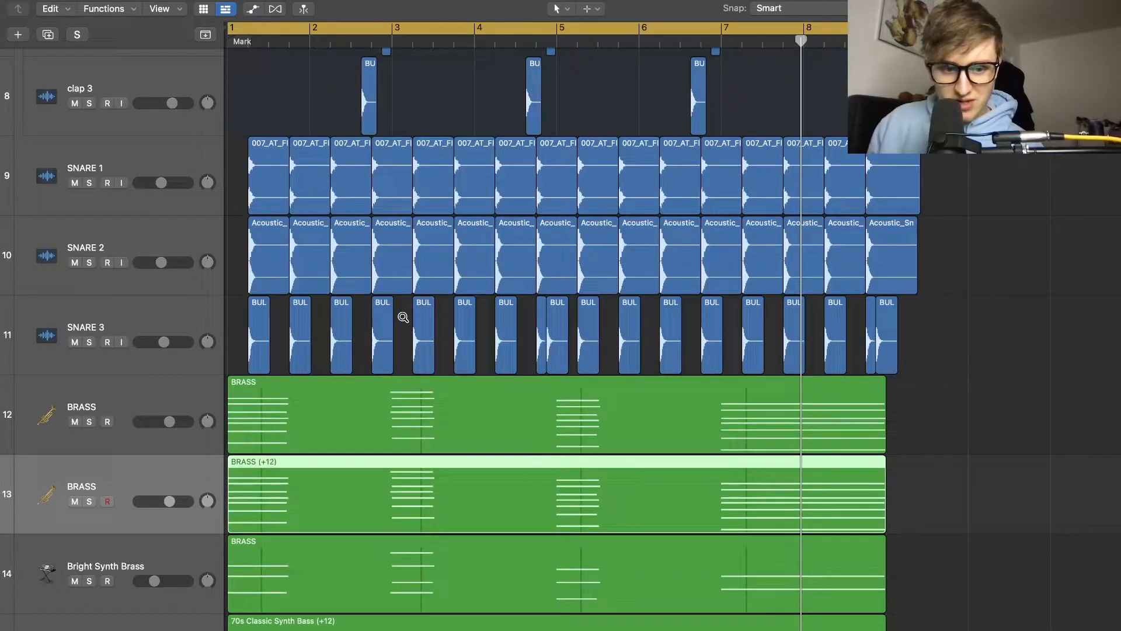
{"action": "key", "text": "Return"}
{"action": "key", "text": "space"}
{"action": "left_click_drag", "start_coordinate": [170, 505], "coordinate": [163, 506]}
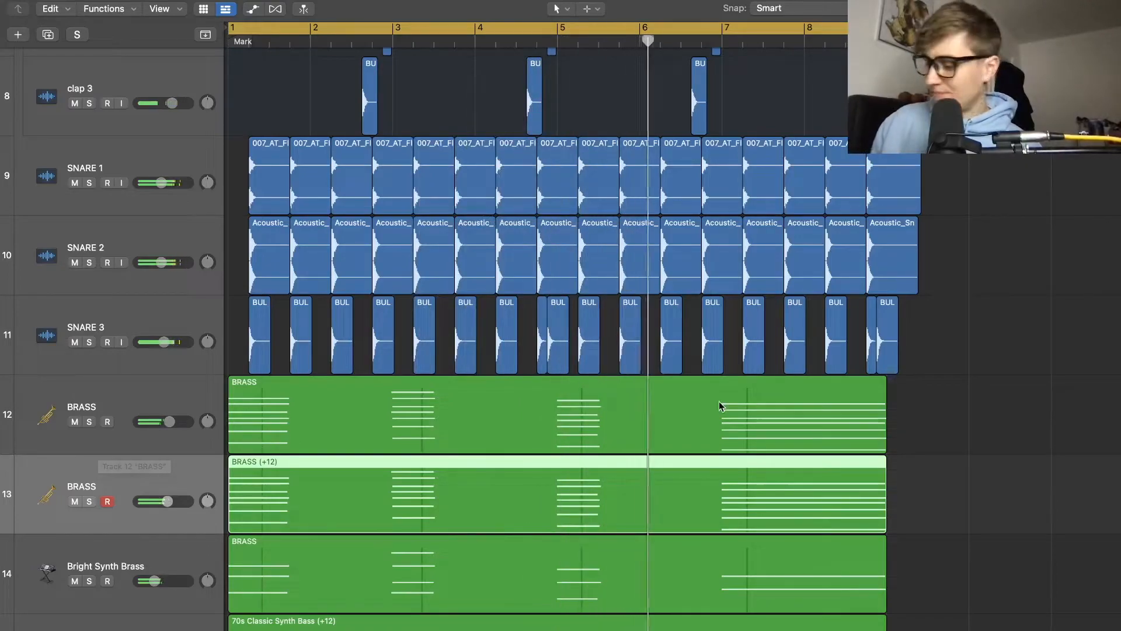
Duplicate the transposed BRASS track and record an eight-bar single-note melody on the new track from bar 1
{"action": "key", "text": "super+Up"}
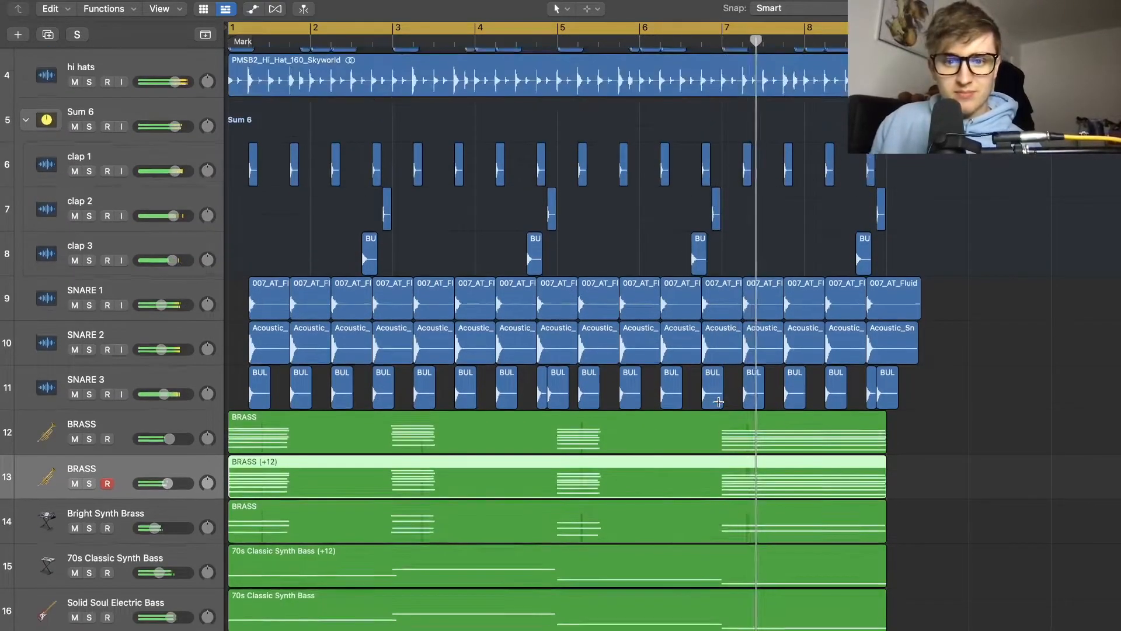
{"action": "key", "text": "super+Up"}
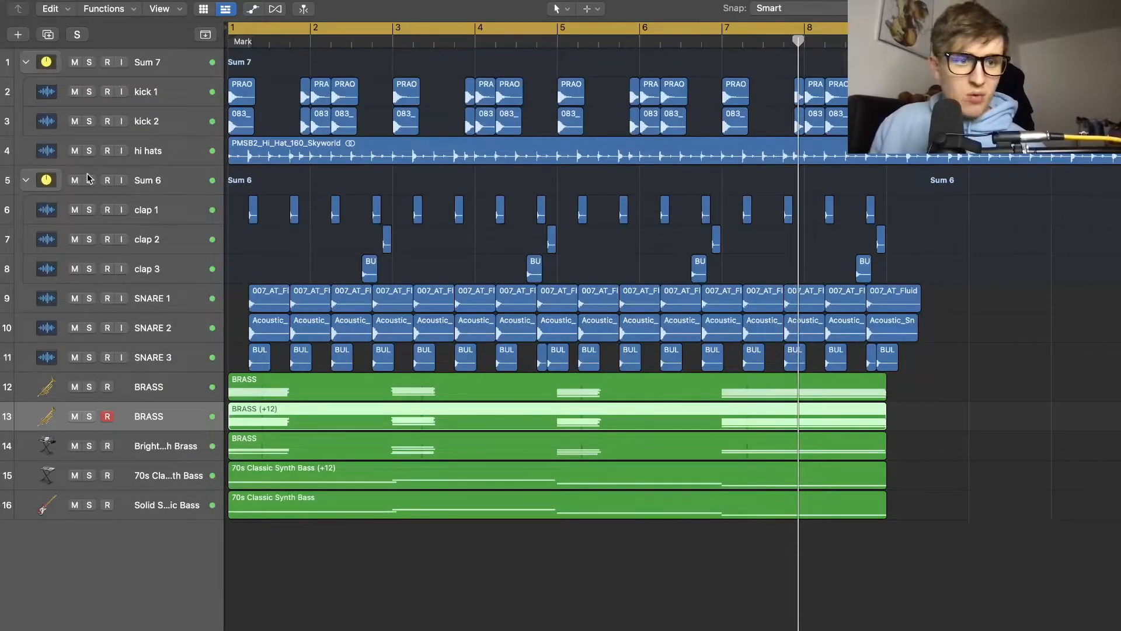
{"action": "key", "text": "super+d"}
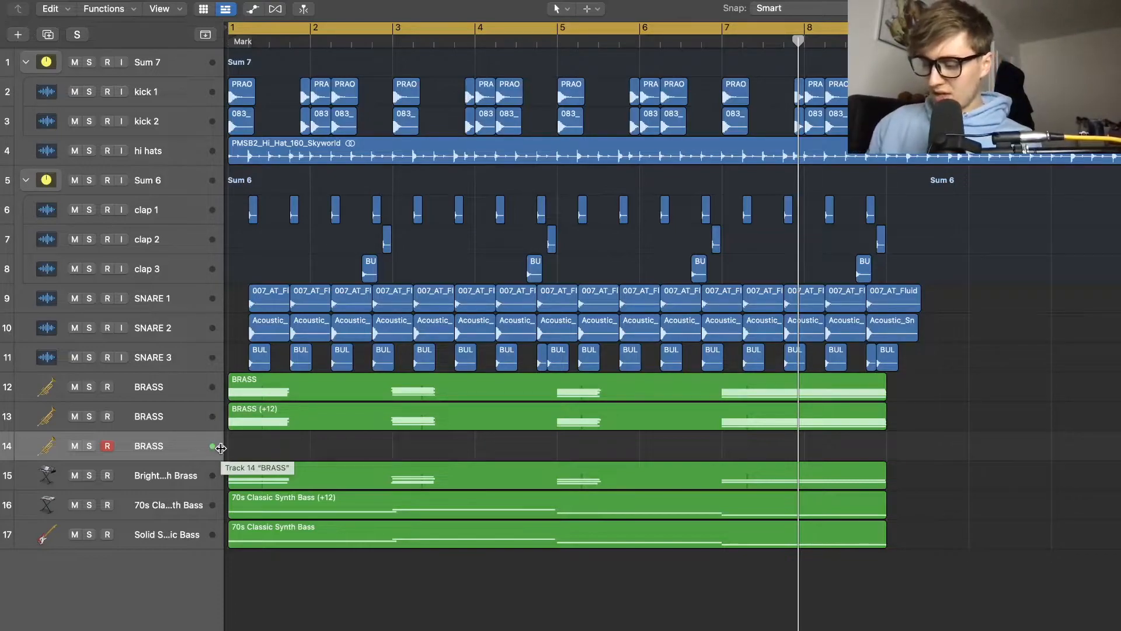
{"action": "scroll", "coordinate": [221, 448], "scroll_direction": "left", "scroll_amount": 1}
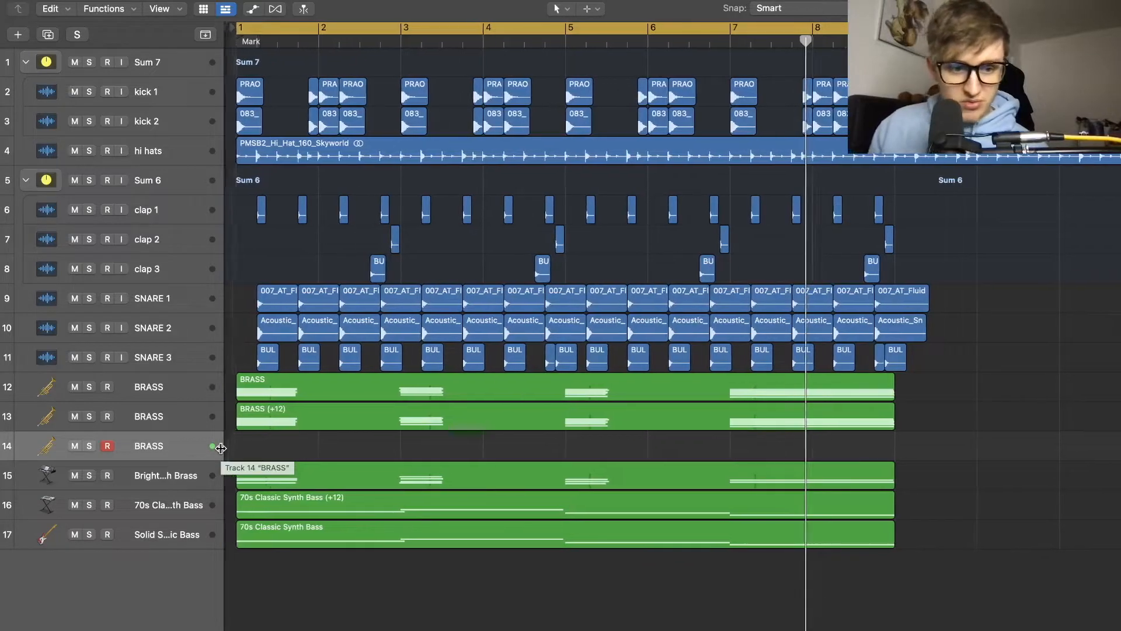
{"action": "key", "text": "Return"}
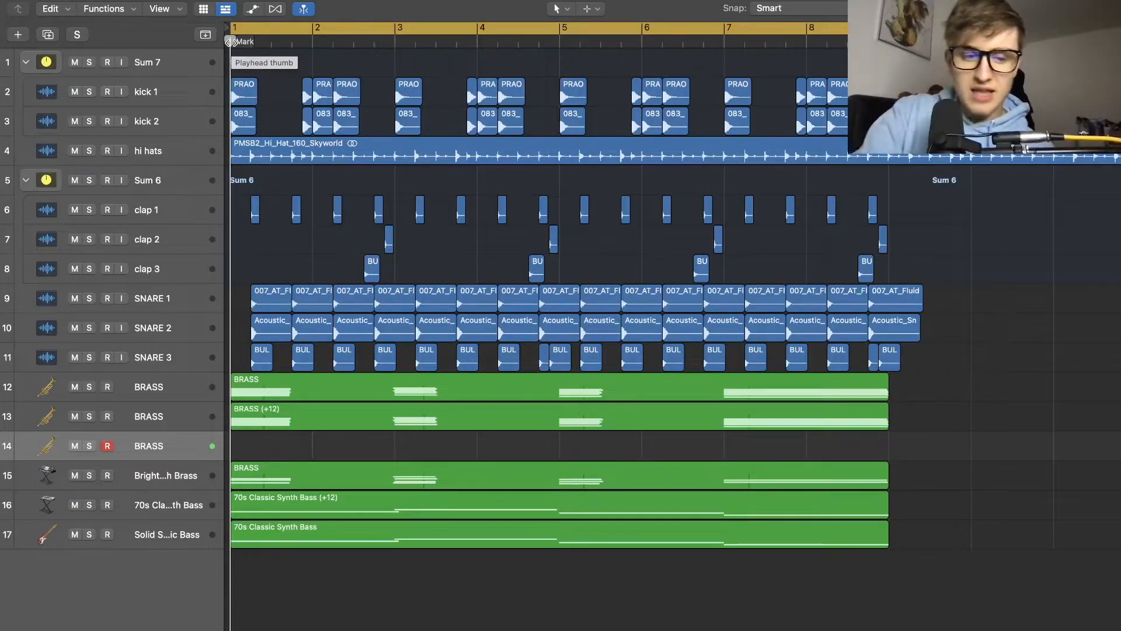
{"action": "key", "text": "r"}
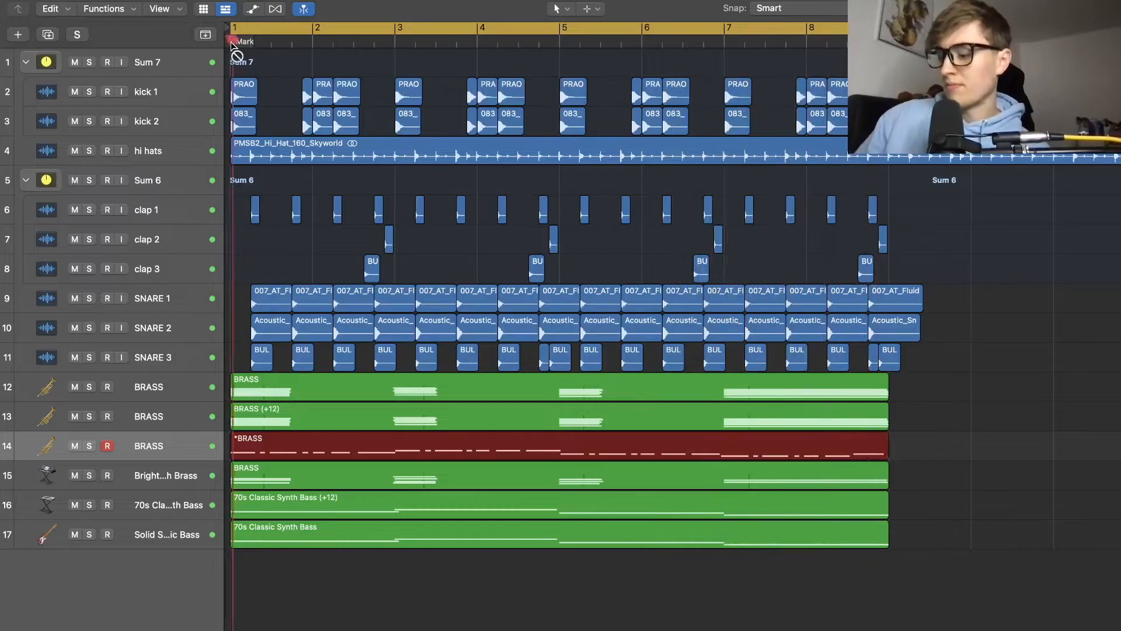
{"action": "key", "text": "space"}
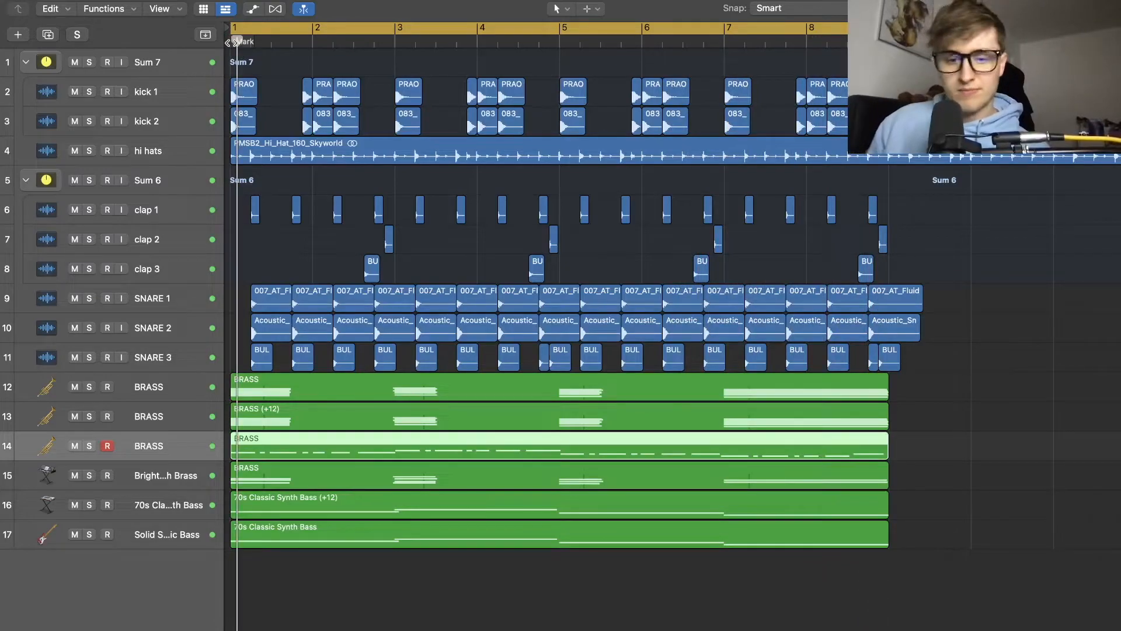
Open the recorded BRASS melody in the Piano Roll and quantize all its notes to 1/32
{"action": "double_click", "coordinate": [472, 455]}
{"action": "left_click_drag", "start_coordinate": [659, 520], "coordinate": [142, 581]}
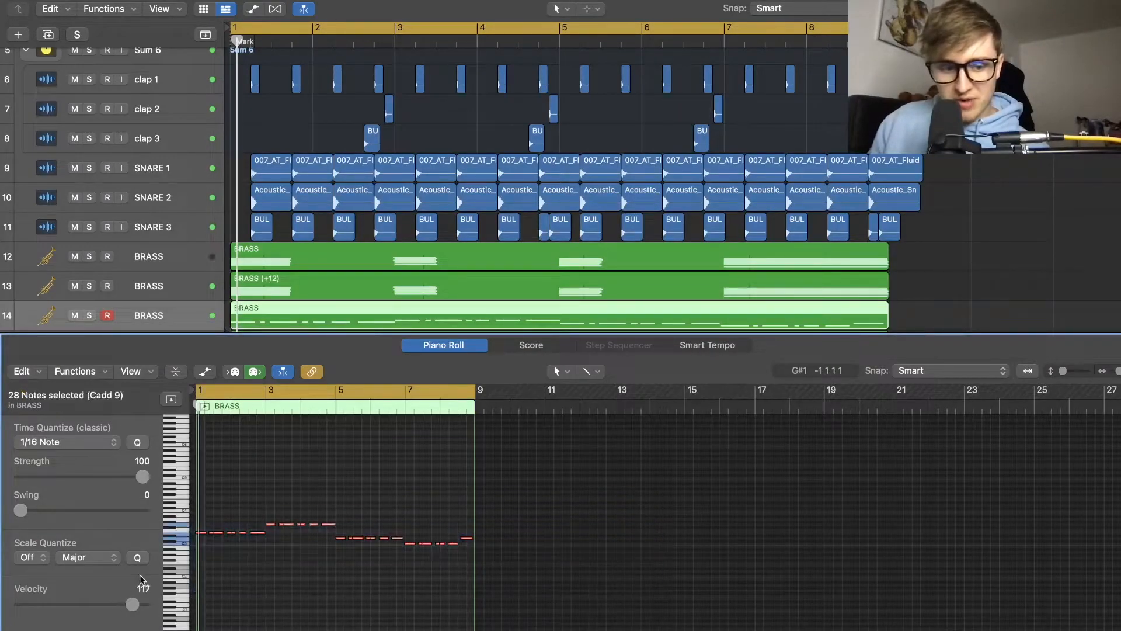
{"action": "key", "text": "space"}
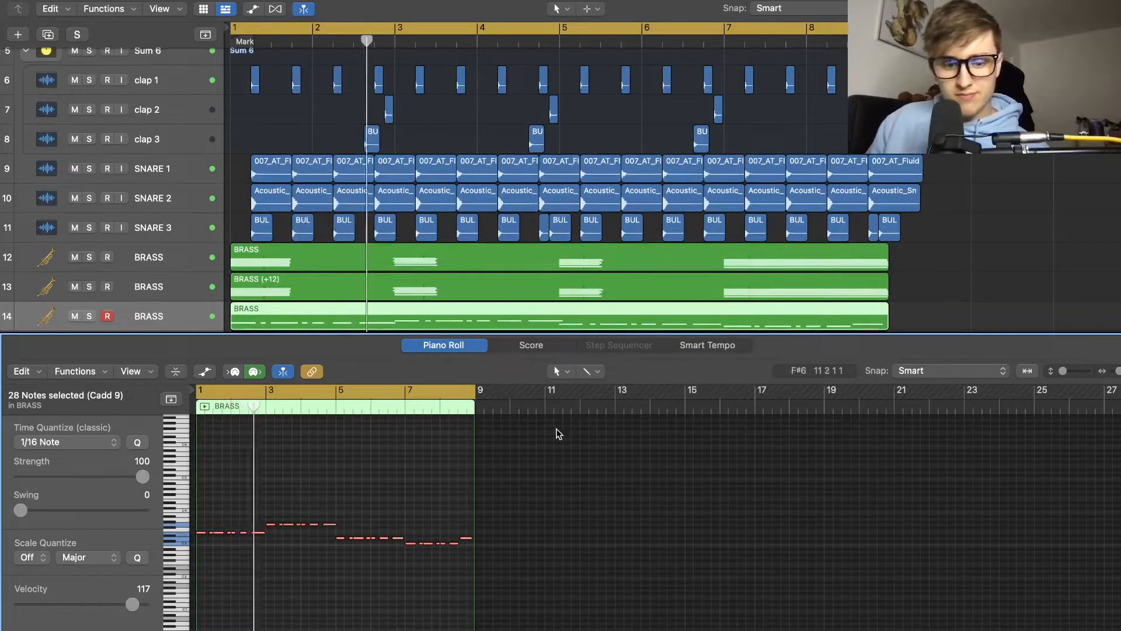
{"action": "left_click", "coordinate": [88, 441]}
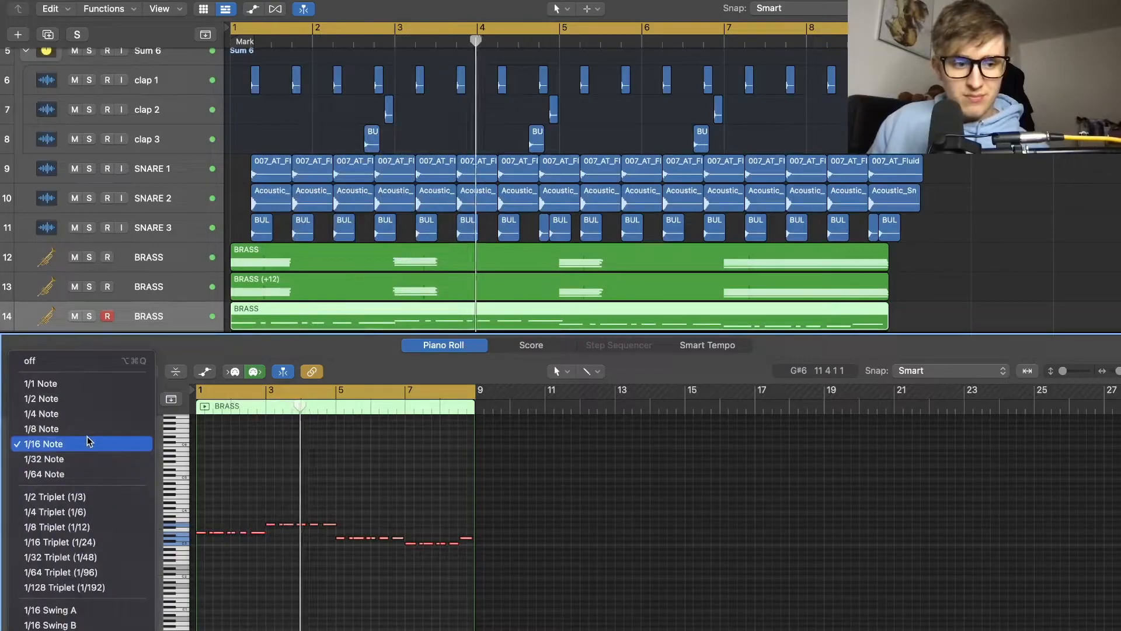
{"action": "left_click", "coordinate": [81, 461]}
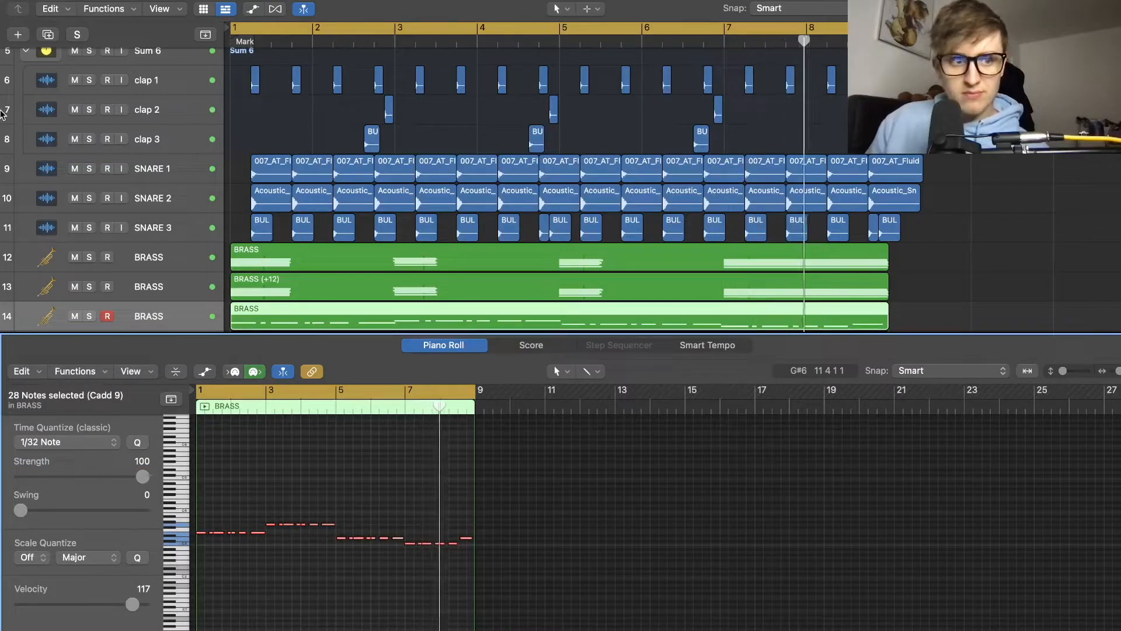
Move the melody's last note, starting at 8 3 2 1, down to C3 and play the melody back
{"action": "key", "text": "space"}
{"action": "left_click", "coordinate": [499, 544]}
{"action": "key", "text": "super+Right"}
{"action": "key", "text": "super+Right"}
{"action": "key", "text": "super+Right"}
{"action": "key", "text": "super+Right"}
{"action": "scroll", "coordinate": [496, 544], "scroll_direction": "right", "scroll_amount": 6}
{"action": "left_click_drag", "start_coordinate": [839, 538], "coordinate": [838, 543]}
{"action": "left_click", "coordinate": [813, 543]}
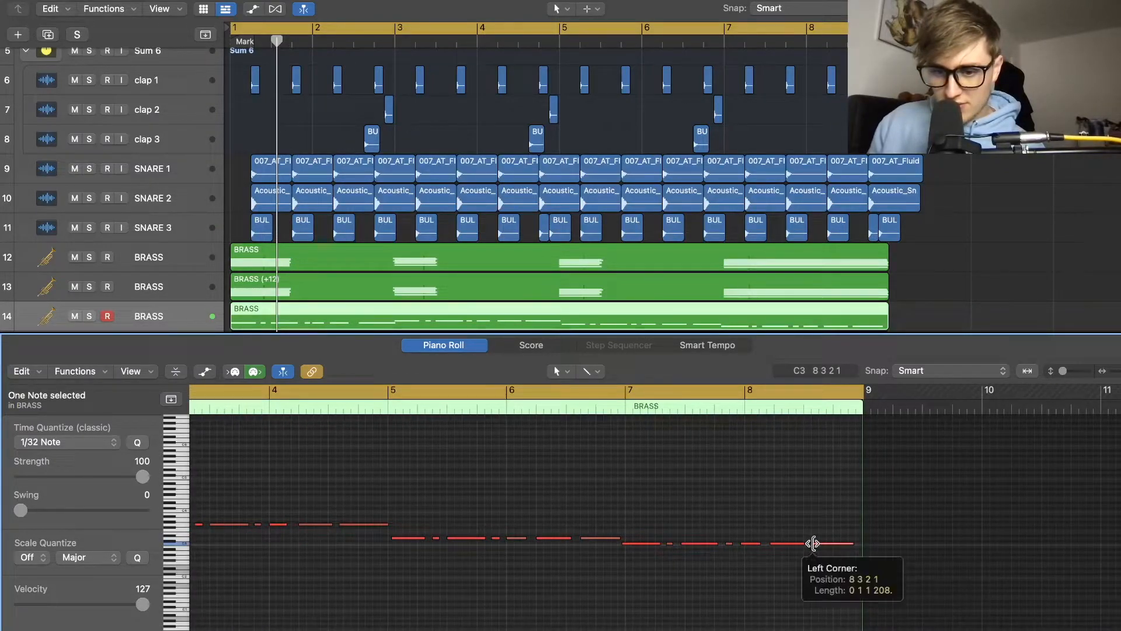
{"action": "key", "text": "space"}
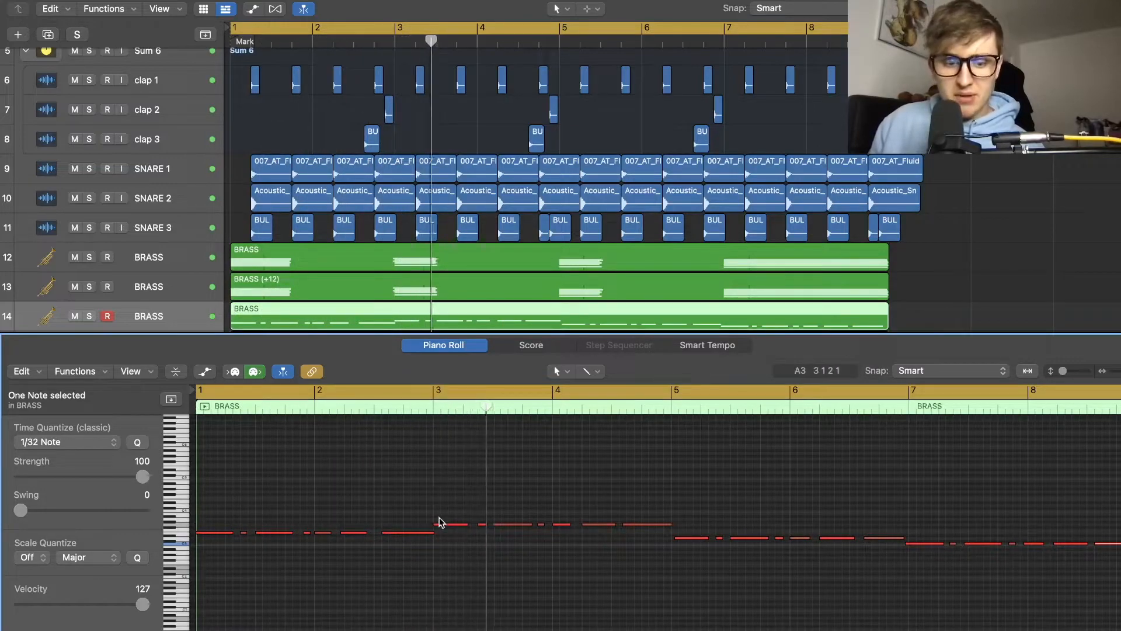
Quantize all notes of the BRASS melody to 1/8, play it from the start, and deselect the region
{"action": "left_click", "coordinate": [390, 532]}
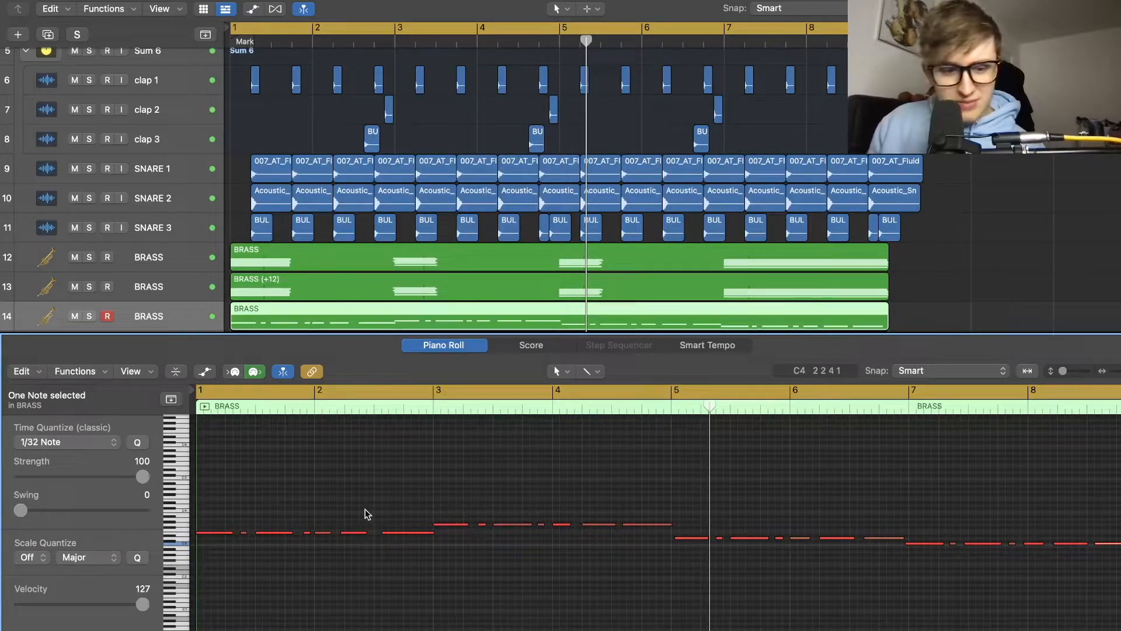
{"action": "left_click_drag", "start_coordinate": [215, 482], "coordinate": [781, 525]}
{"action": "left_click", "coordinate": [98, 439]}
{"action": "left_click", "coordinate": [88, 413]}
{"action": "key", "text": "Return"}
{"action": "key", "text": "space"}
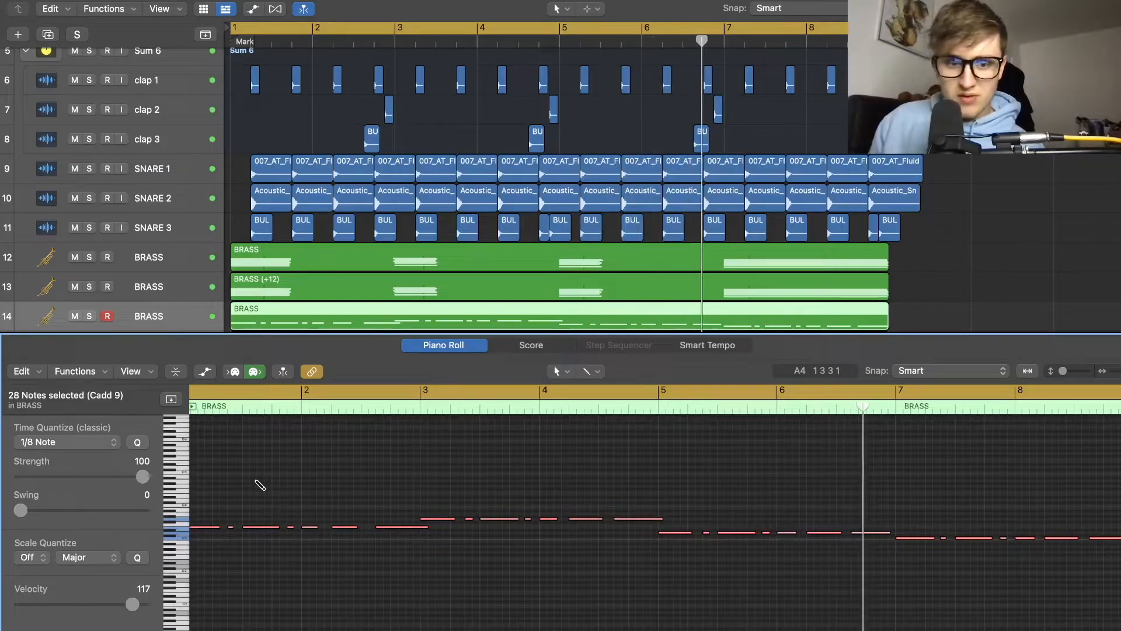
{"action": "left_click", "coordinate": [981, 274]}
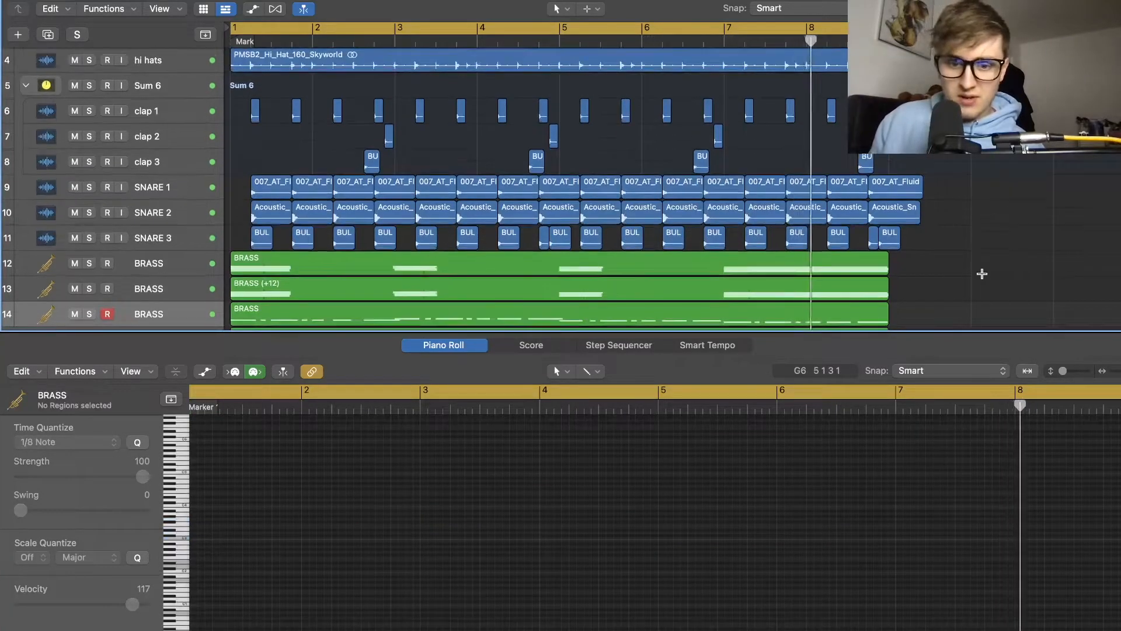
Duplicate the BRASS melody track with its settings and copy the eight-bar melody region onto the new track at bar 1
{"action": "key", "text": "space"}
{"action": "key", "text": "x"}
{"action": "key", "text": "space"}
{"action": "scroll", "coordinate": [868, 352], "scroll_direction": "down", "scroll_amount": 3}
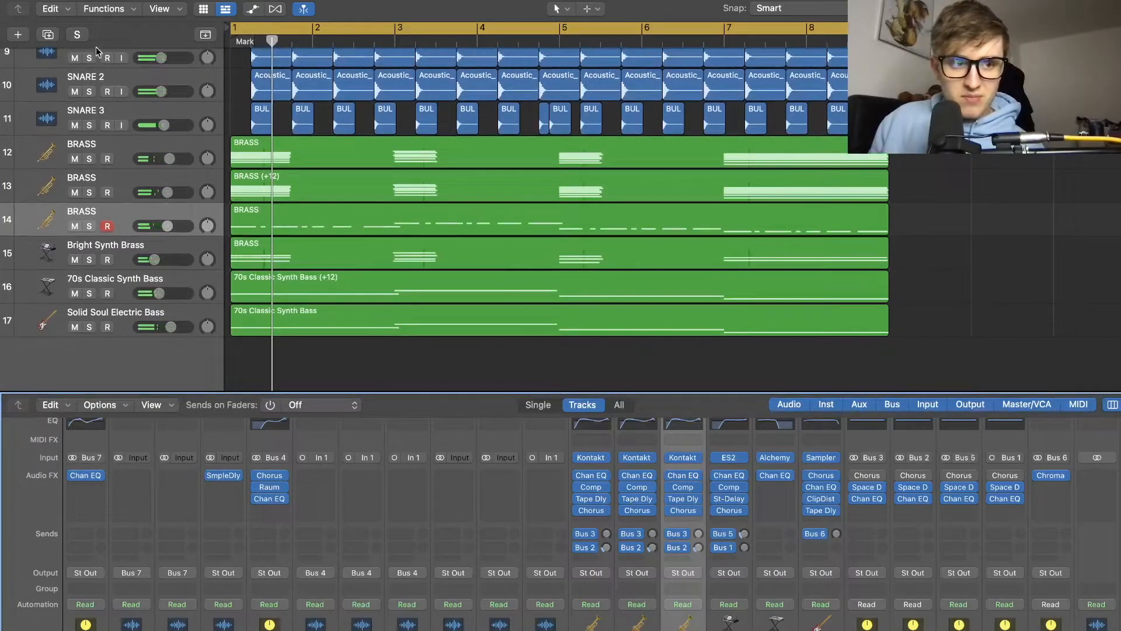
{"action": "key", "text": "super+d"}
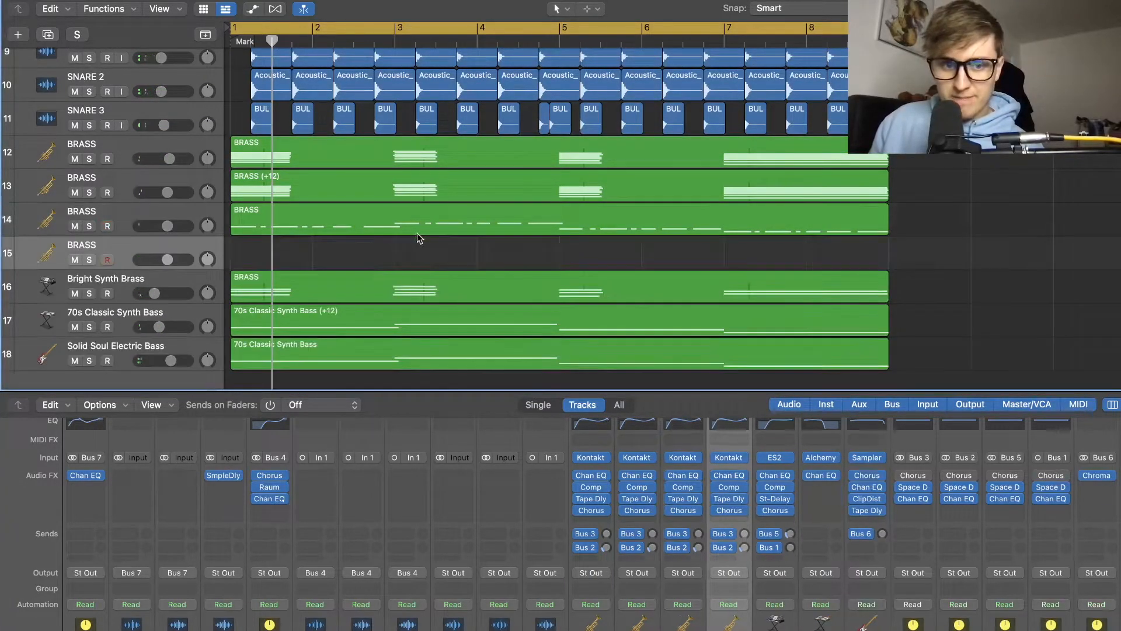
{"action": "left_click_drag", "start_coordinate": [436, 220], "coordinate": [437, 246]}
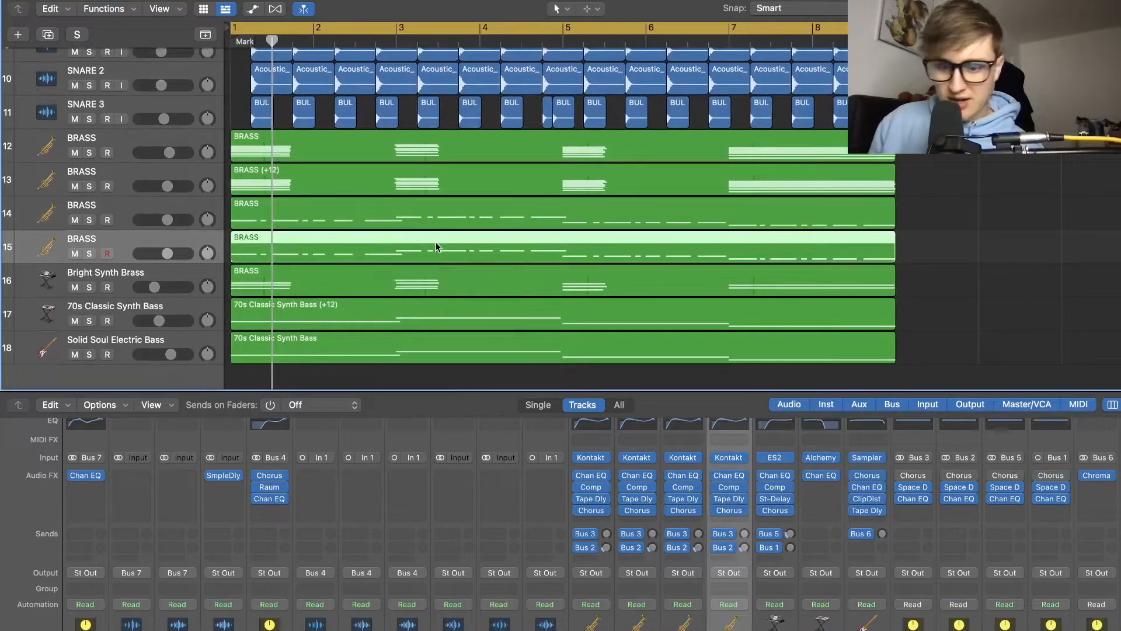
Transpose the copied BRASS melody region down 12 semitones and play the beat from the start
{"action": "key", "text": "alt+Down"}
{"action": "key", "text": "alt+Down"}
{"action": "key", "text": "alt+Down"}
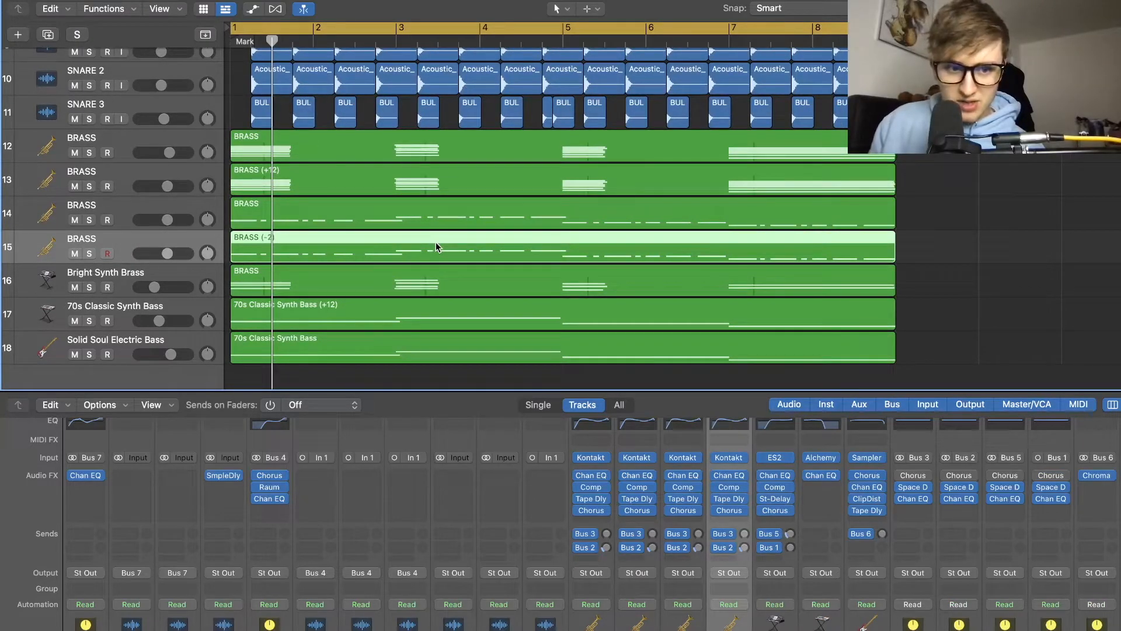
{"action": "key", "text": "alt+Down"}
{"action": "key", "text": "alt+Down"}
{"action": "key", "text": "alt+Down"}
{"action": "key", "text": "alt+Down"}
{"action": "key", "text": "alt+Down"}
{"action": "key", "text": "alt+Down"}
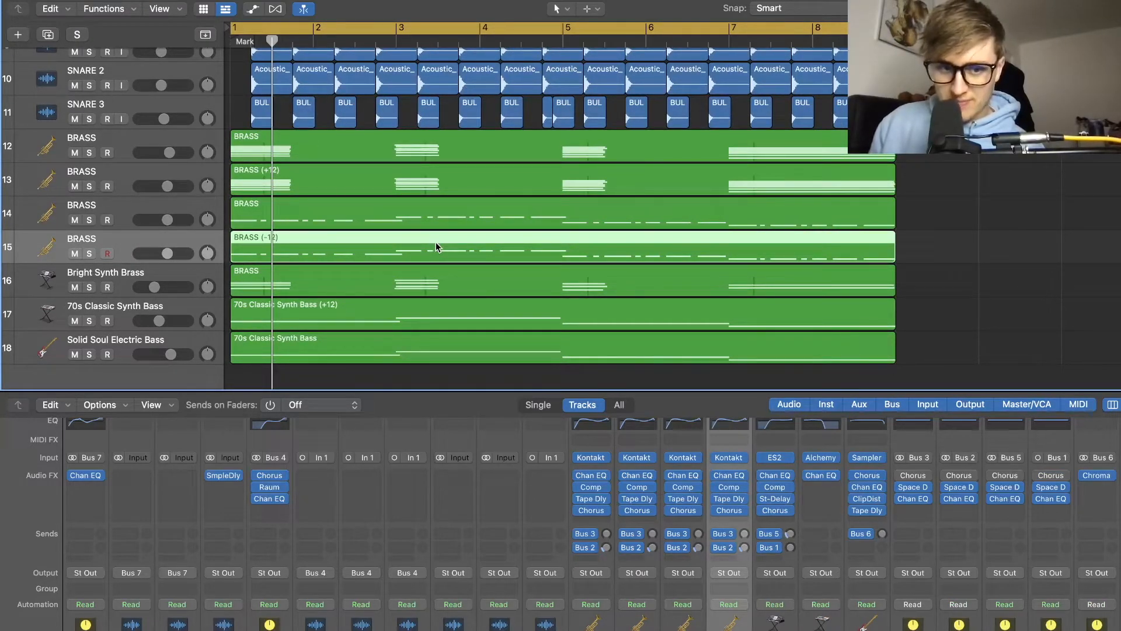
{"action": "key", "text": "Return"}
{"action": "key", "text": "space"}
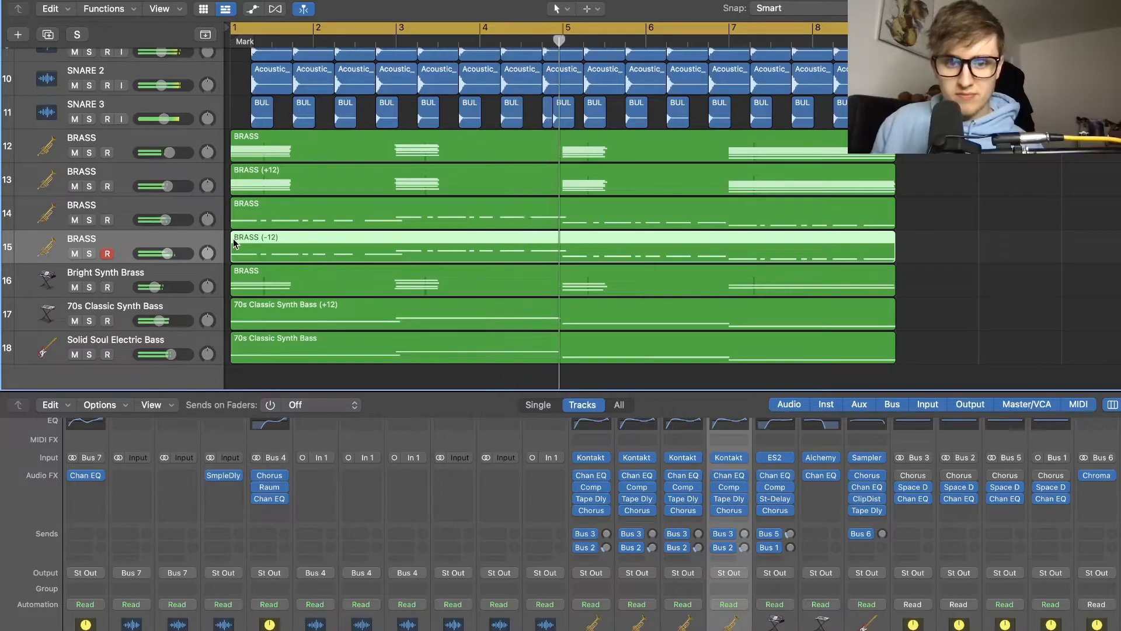
Duplicate the lower-octave BRASS track to get an empty BRASS track beneath it, and stop playback
{"action": "scroll", "coordinate": [371, 238], "scroll_direction": "up", "scroll_amount": 1}
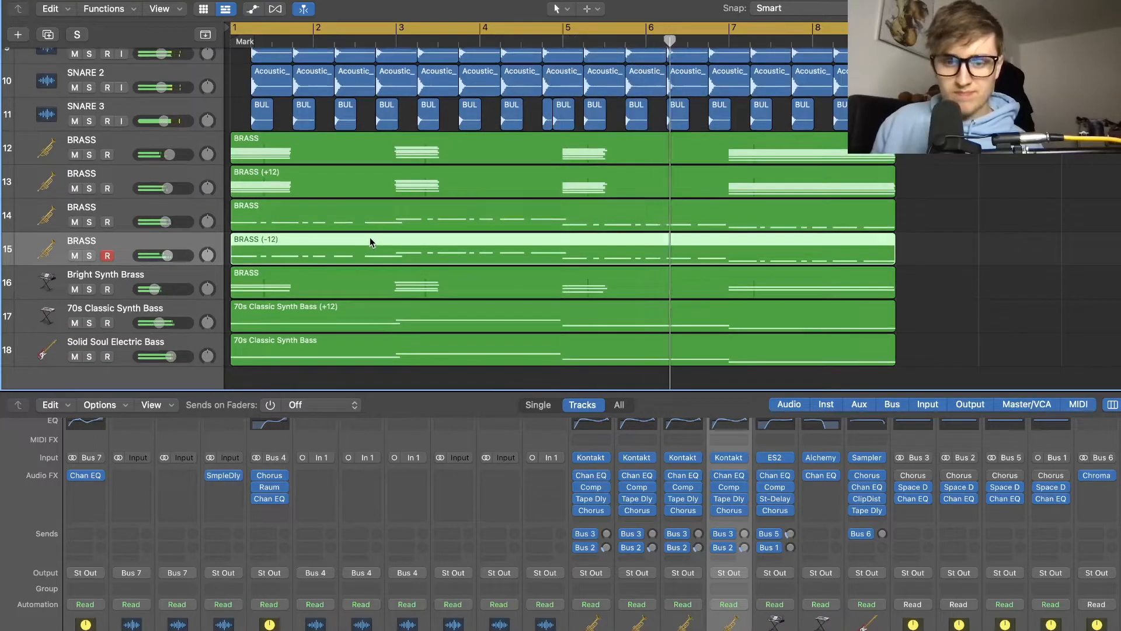
{"action": "scroll", "coordinate": [146, 175], "scroll_direction": "down", "scroll_amount": 3}
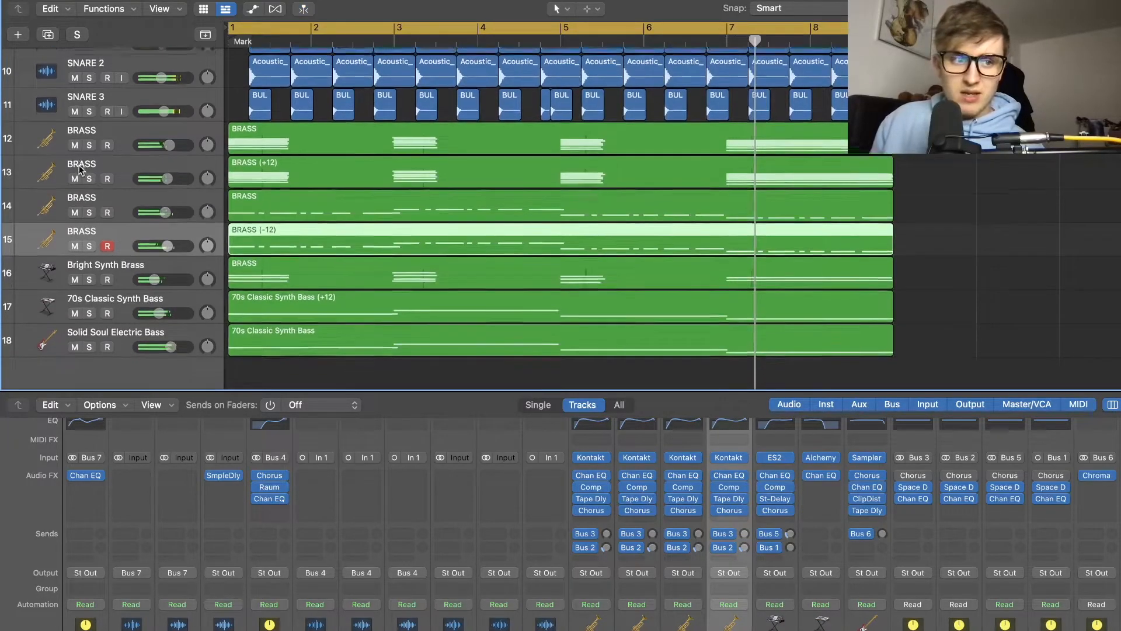
{"action": "scroll", "coordinate": [56, 44], "scroll_direction": "up", "scroll_amount": 1}
{"action": "key", "text": "super+d"}
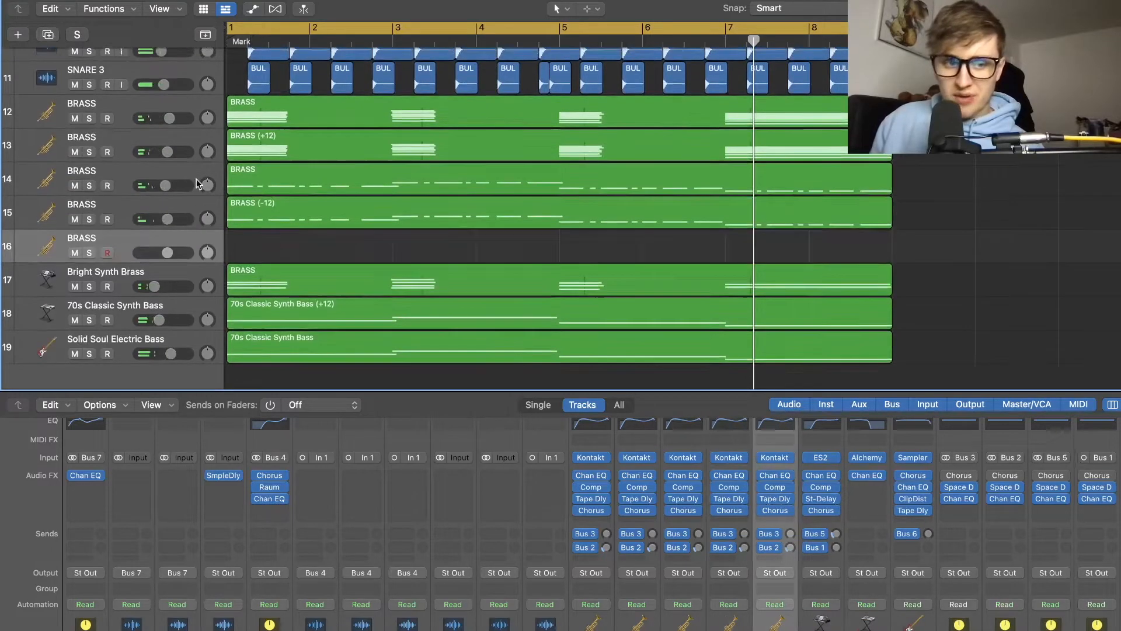
{"action": "key", "text": "space"}
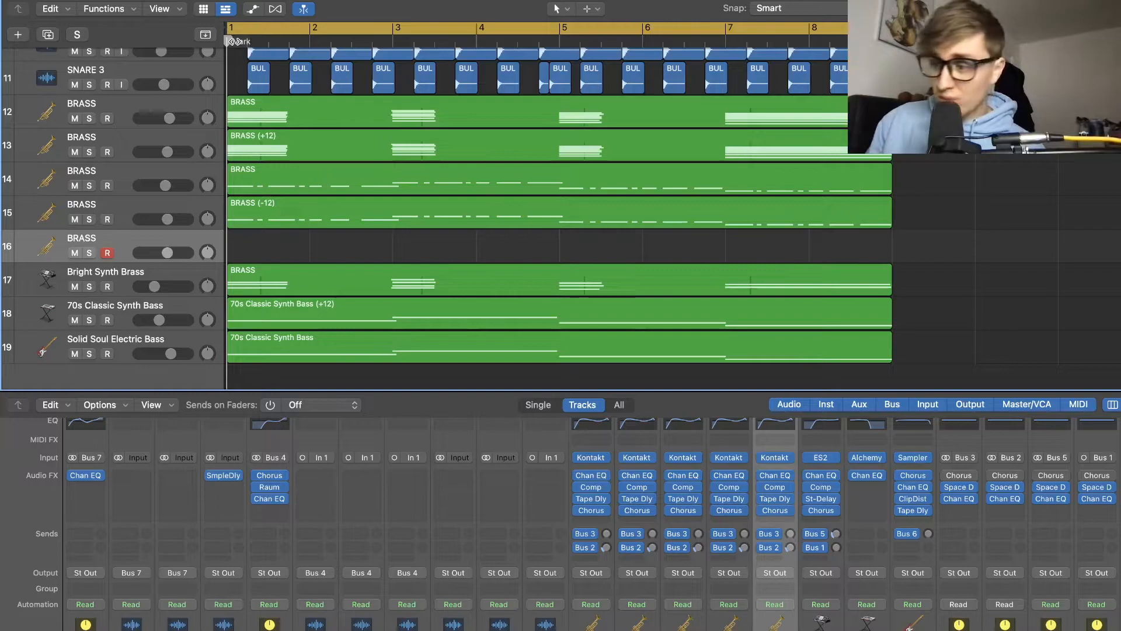
{"action": "scroll", "coordinate": [537, 205], "scroll_direction": "left", "scroll_amount": 1}
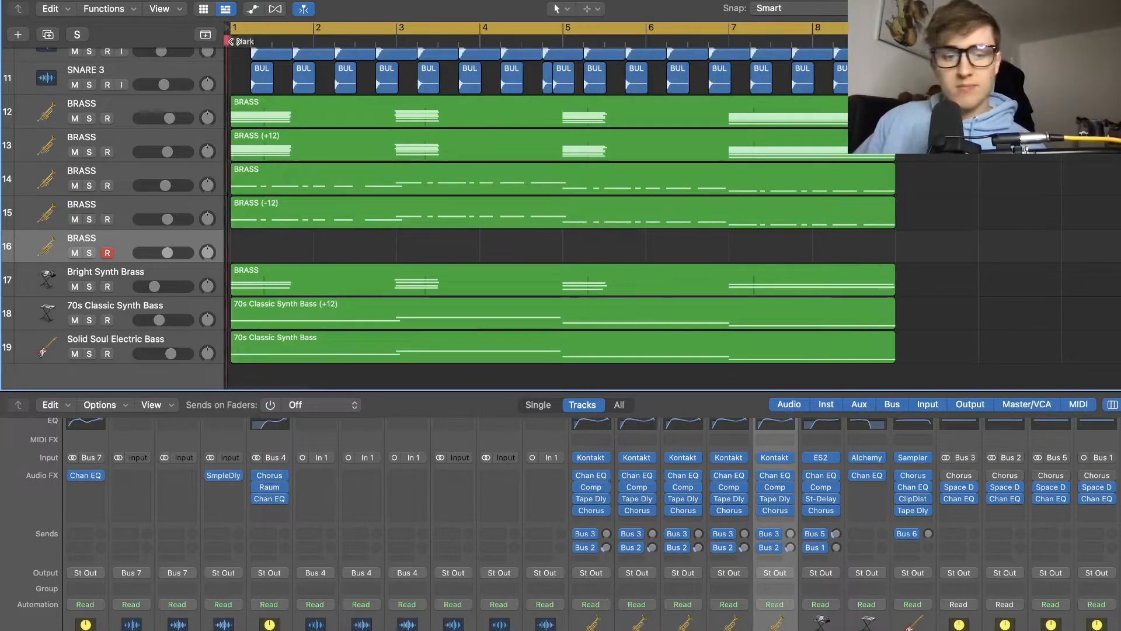
{"action": "key", "text": "r"}
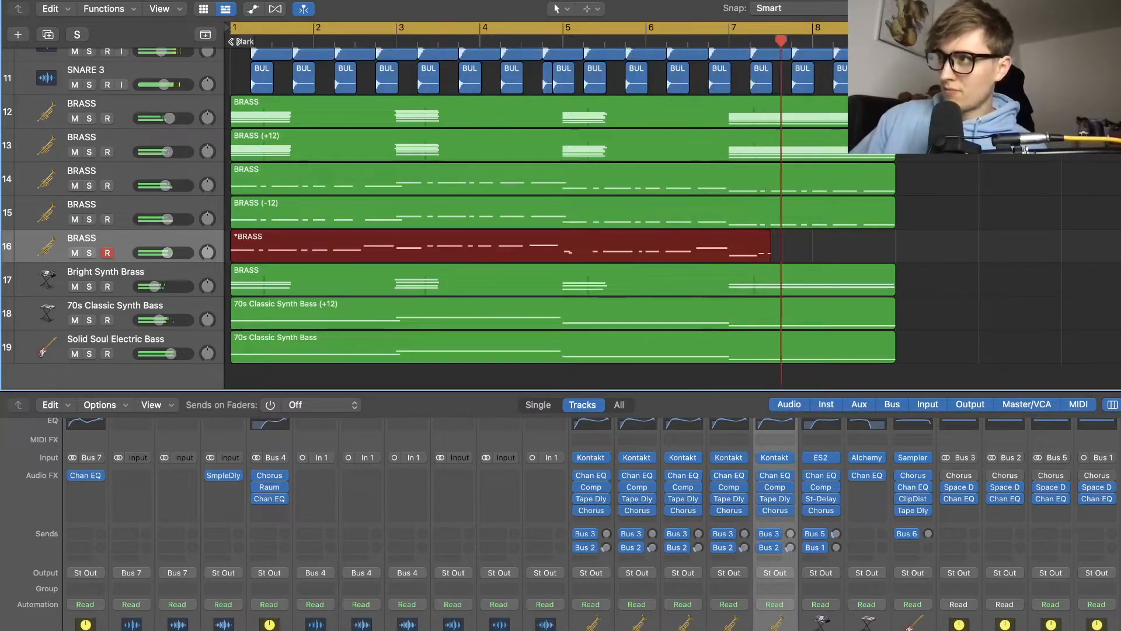
{"action": "key", "text": "space"}
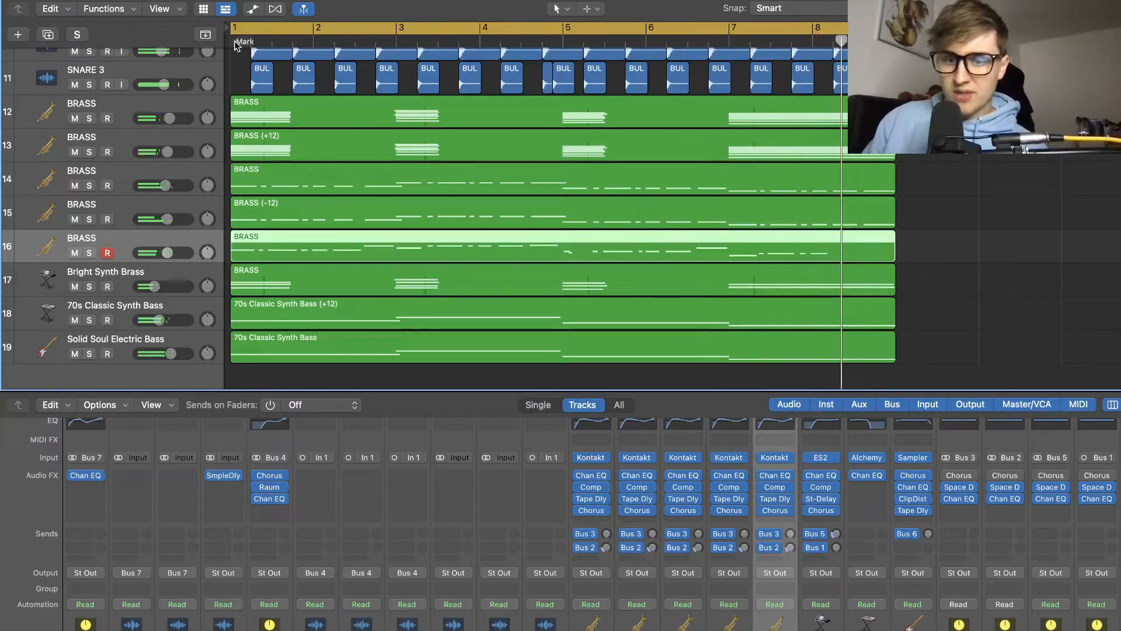
{"action": "key", "text": "Delete"}
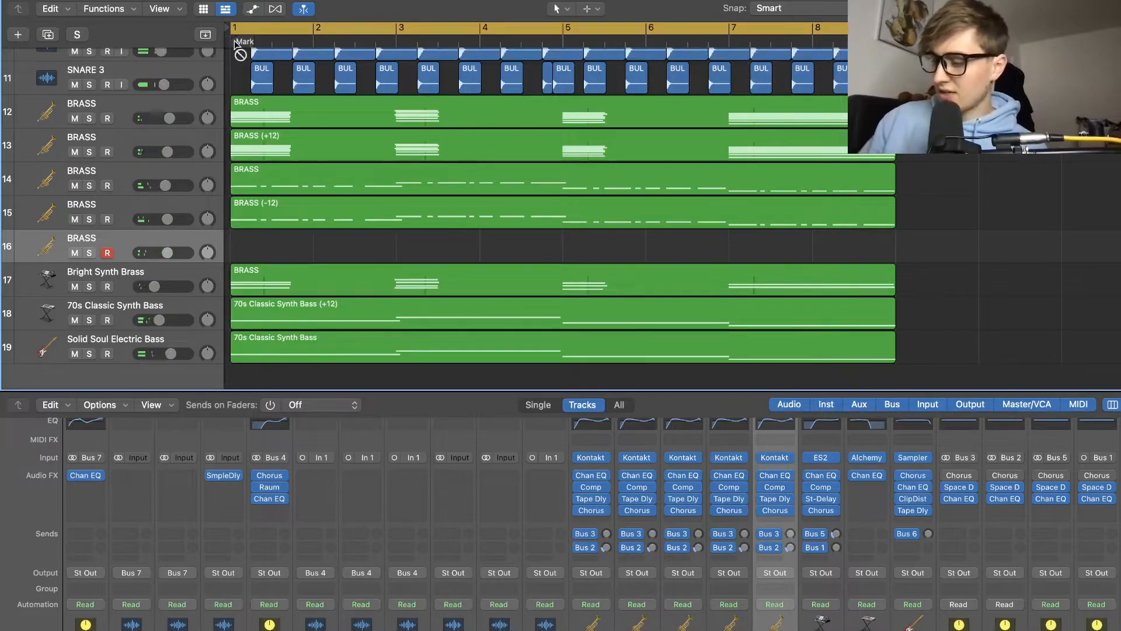
{"action": "key", "text": "r"}
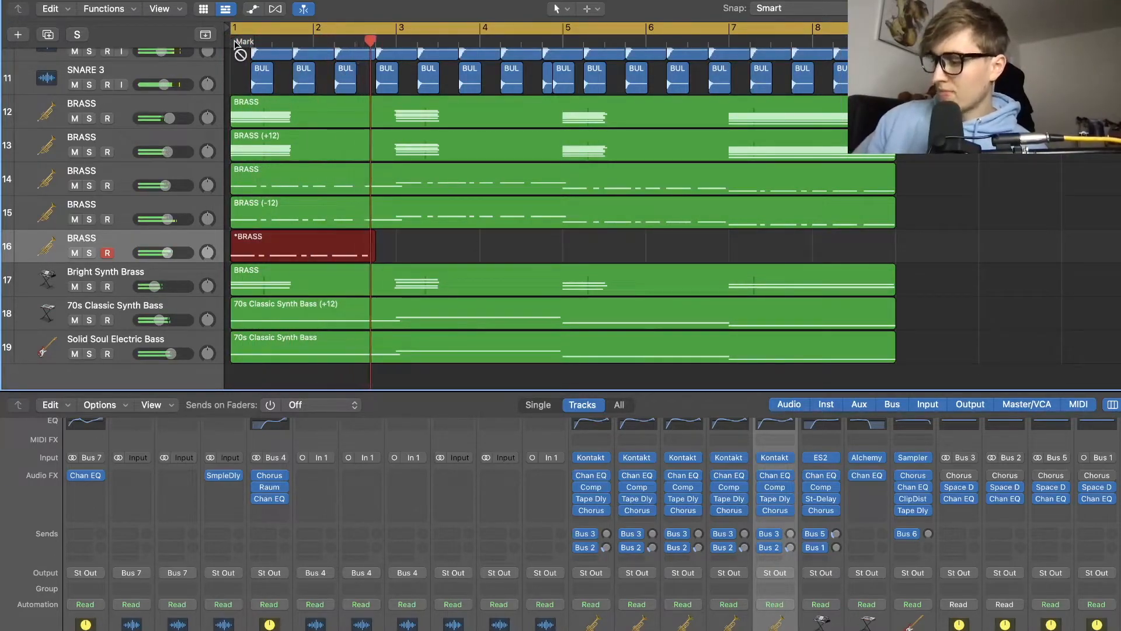
{"action": "key", "text": "space"}
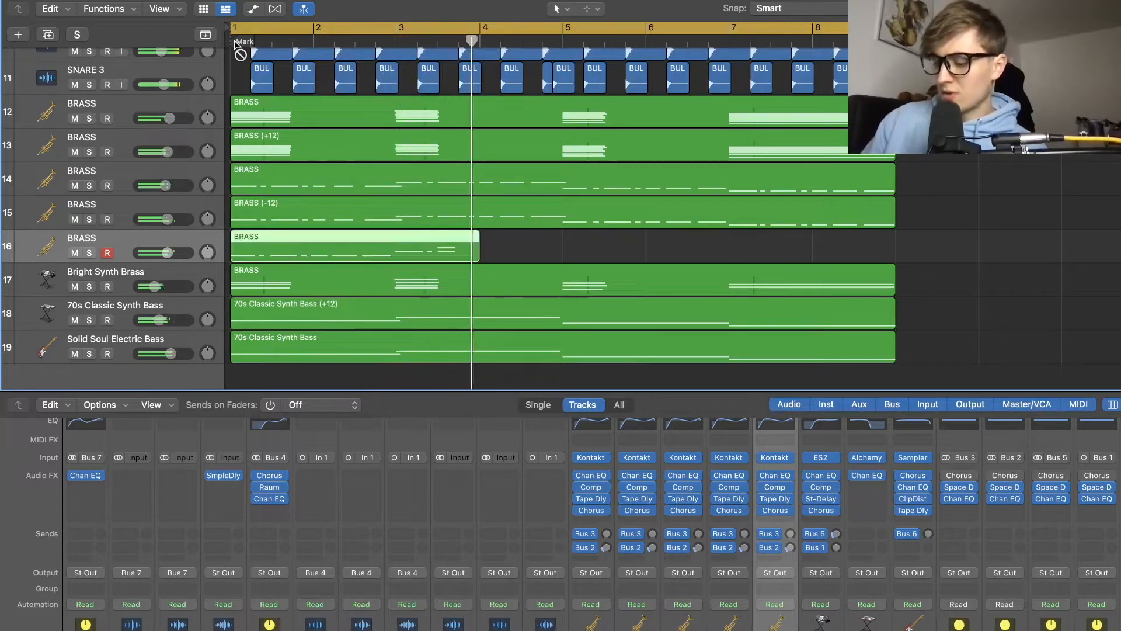
{"action": "key", "text": "Delete"}
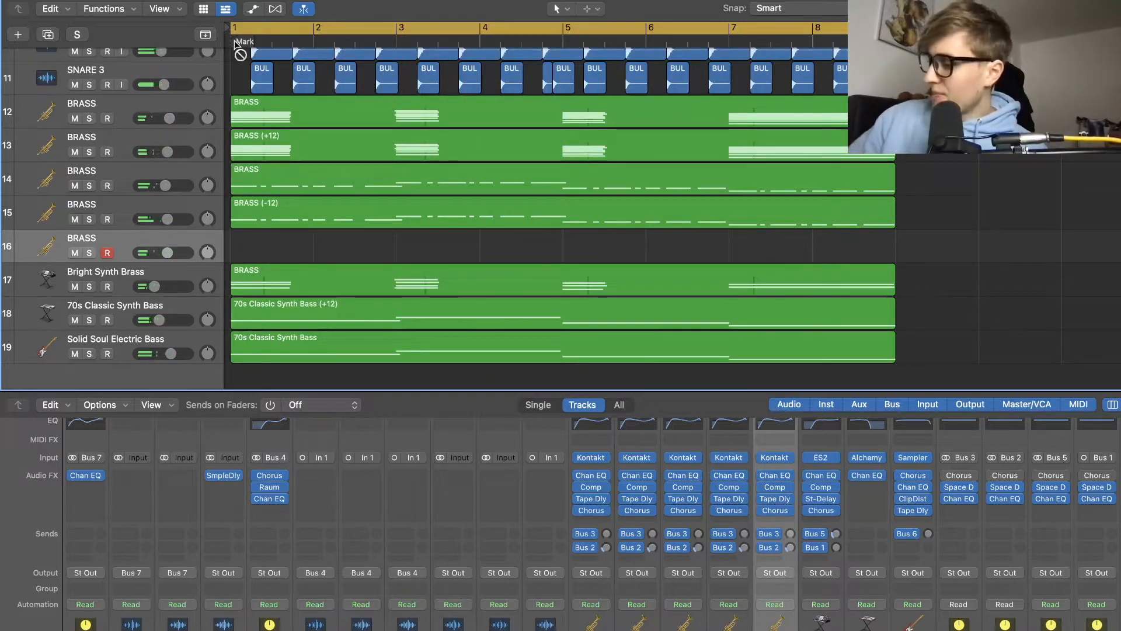
Record an eight-bar single-note part on the empty BRASS track from bar 1 and solo the three BRASS melody tracks
{"action": "key", "text": "r"}
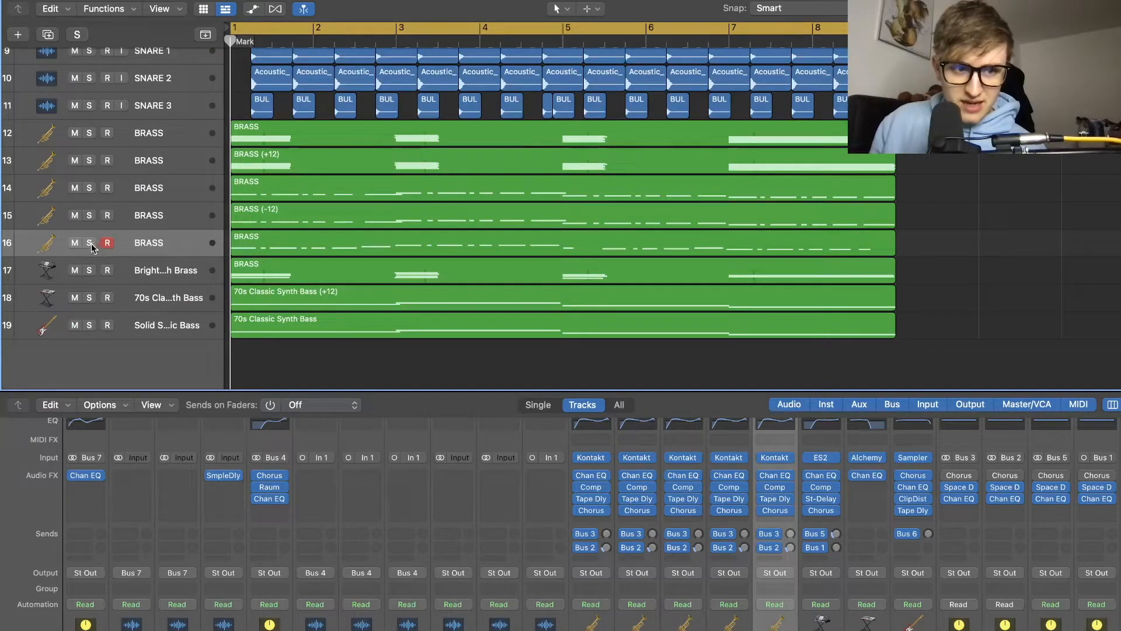
{"action": "left_click_drag", "start_coordinate": [90, 244], "coordinate": [90, 188]}
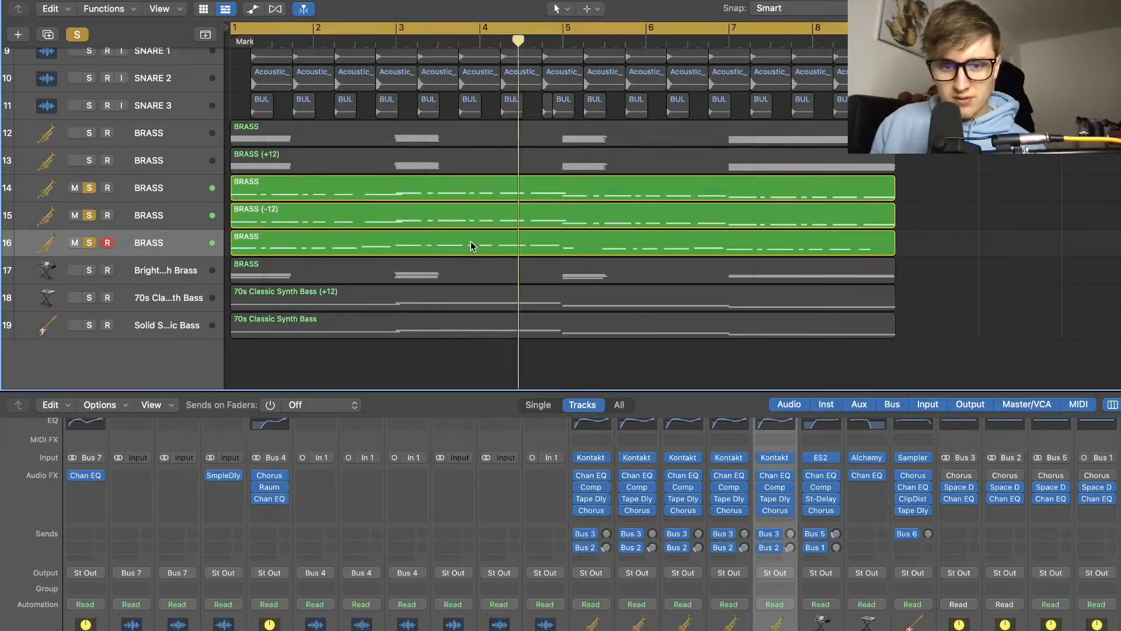
Open the newly recorded BRASS region in the Piano Roll, lengthen its short note at bar 5, and play the part back
{"action": "double_click", "coordinate": [580, 245]}
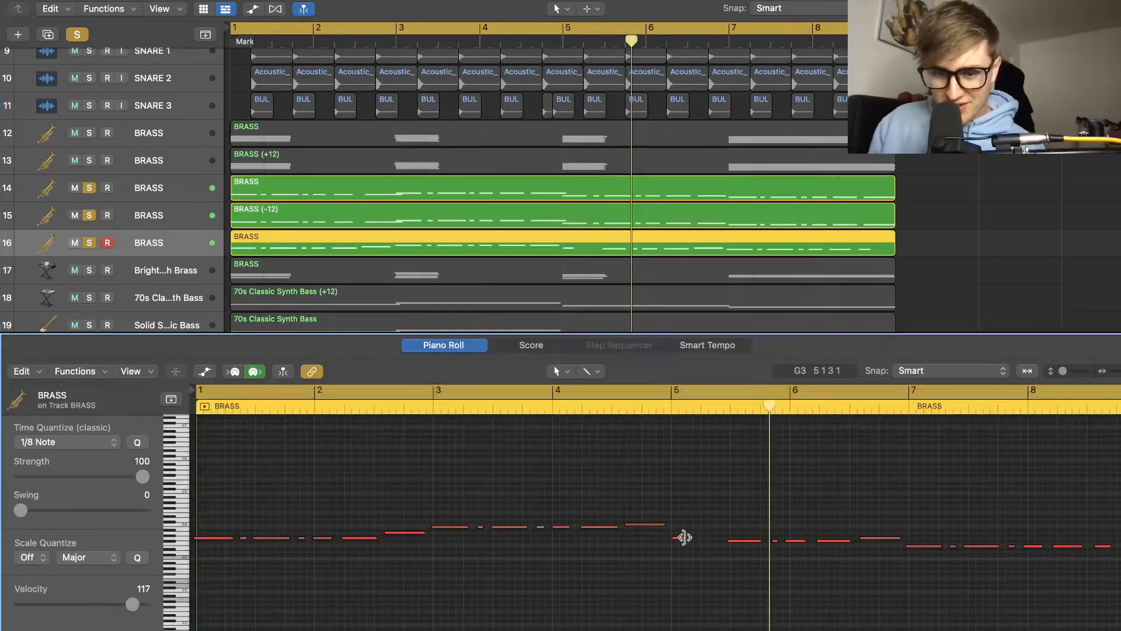
{"action": "left_click_drag", "start_coordinate": [683, 545], "coordinate": [713, 541]}
{"action": "key", "text": "space"}
{"action": "scroll", "coordinate": [704, 532], "scroll_direction": "down", "scroll_amount": 3}
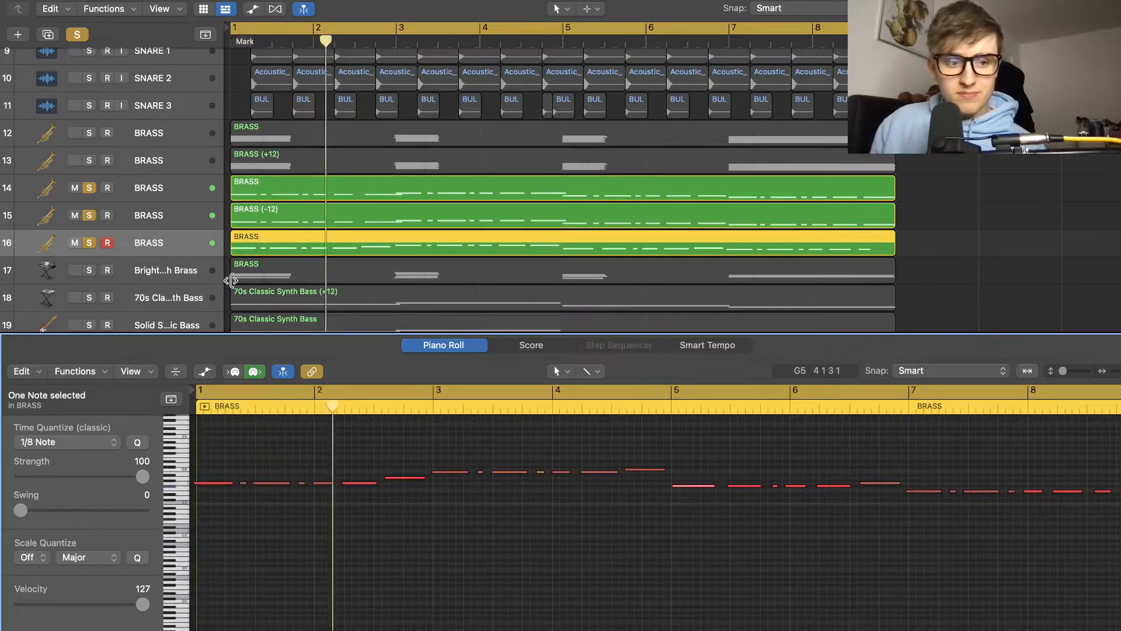
Quantize all notes of the newly recorded BRASS part to 1/8 in the Piano Roll and close the editor
{"action": "key", "text": "x"}
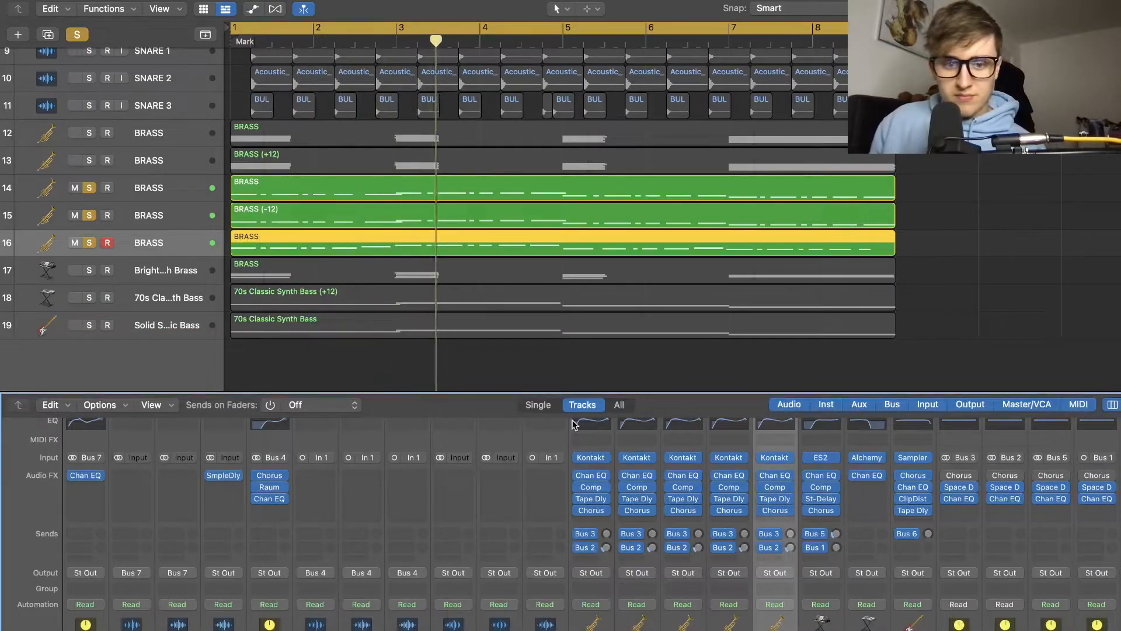
{"action": "key", "text": "x"}
{"action": "key", "text": "p"}
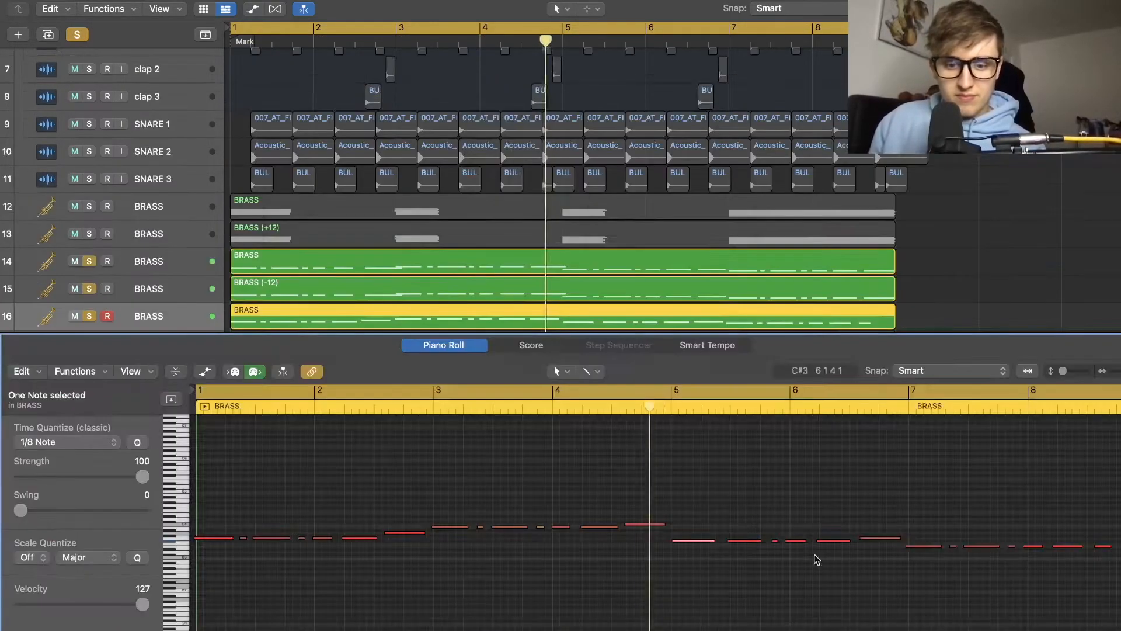
{"action": "left_click_drag", "start_coordinate": [1046, 503], "coordinate": [107, 584]}
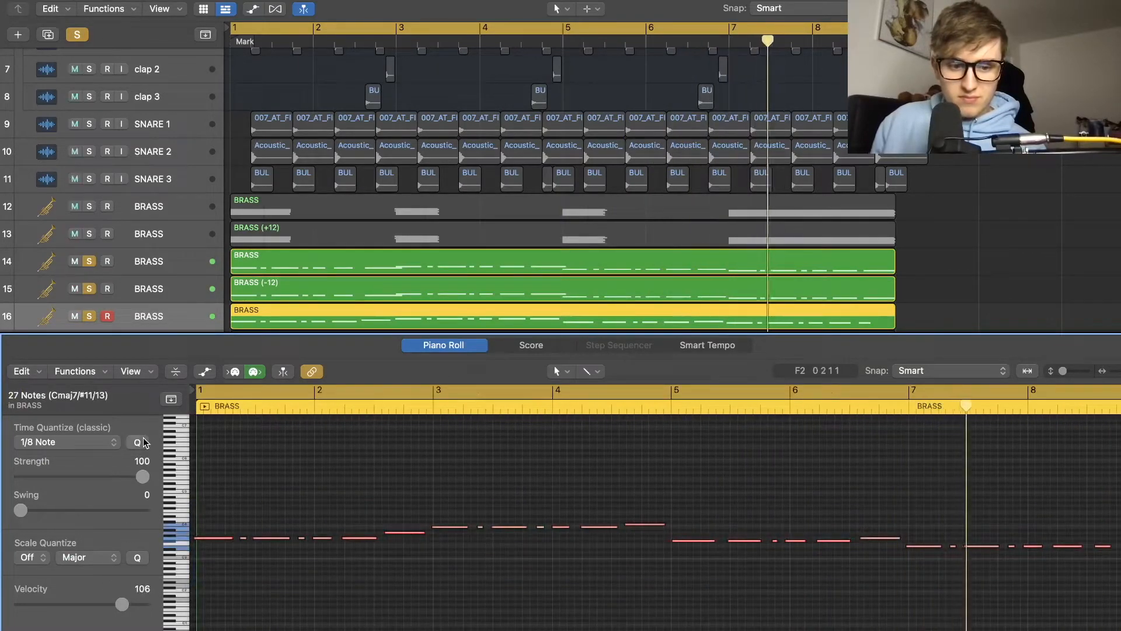
{"action": "key", "text": "p"}
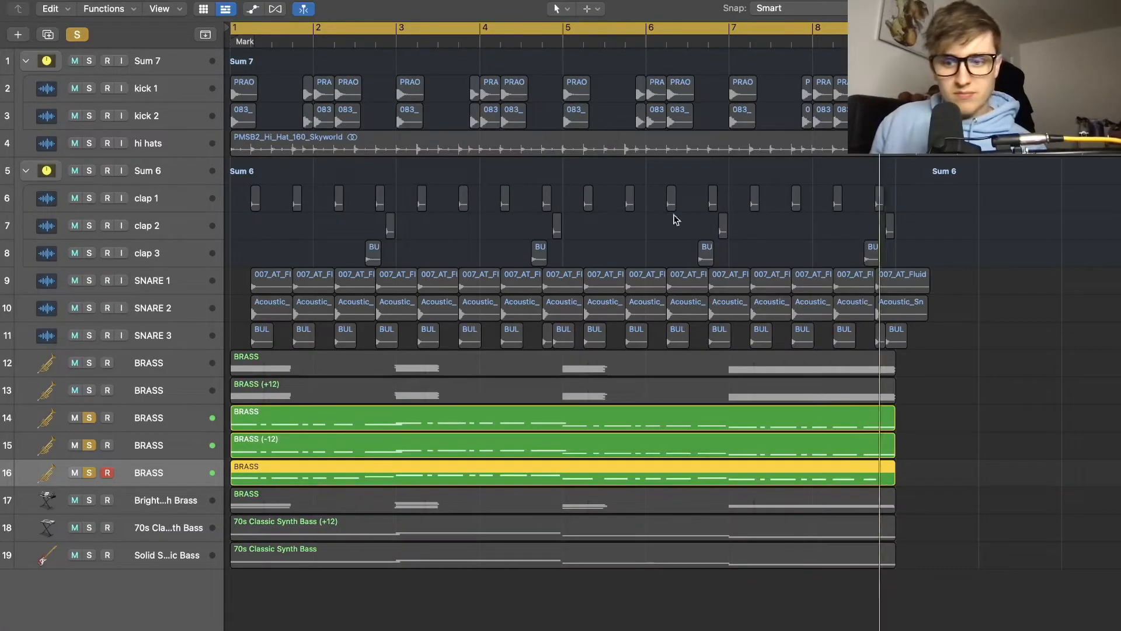
Group the three soloed BRASS melody tracks into a summing track stack
{"action": "left_click", "coordinate": [170, 422], "text": "shift"}
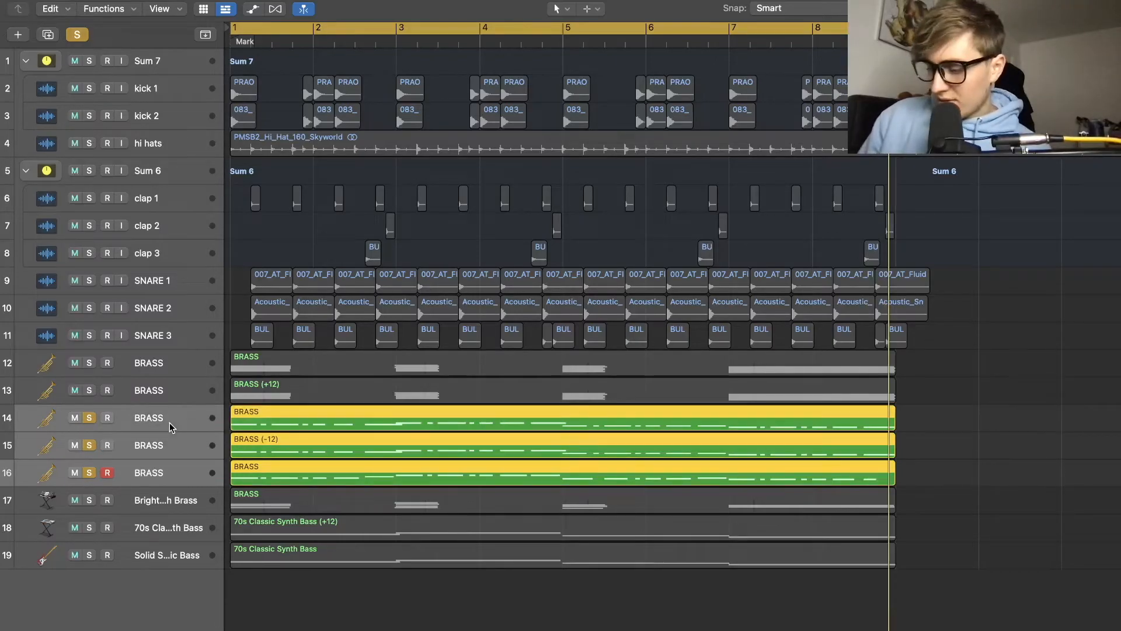
{"action": "key", "text": "super+shift+d"}
{"action": "key", "text": "Return"}
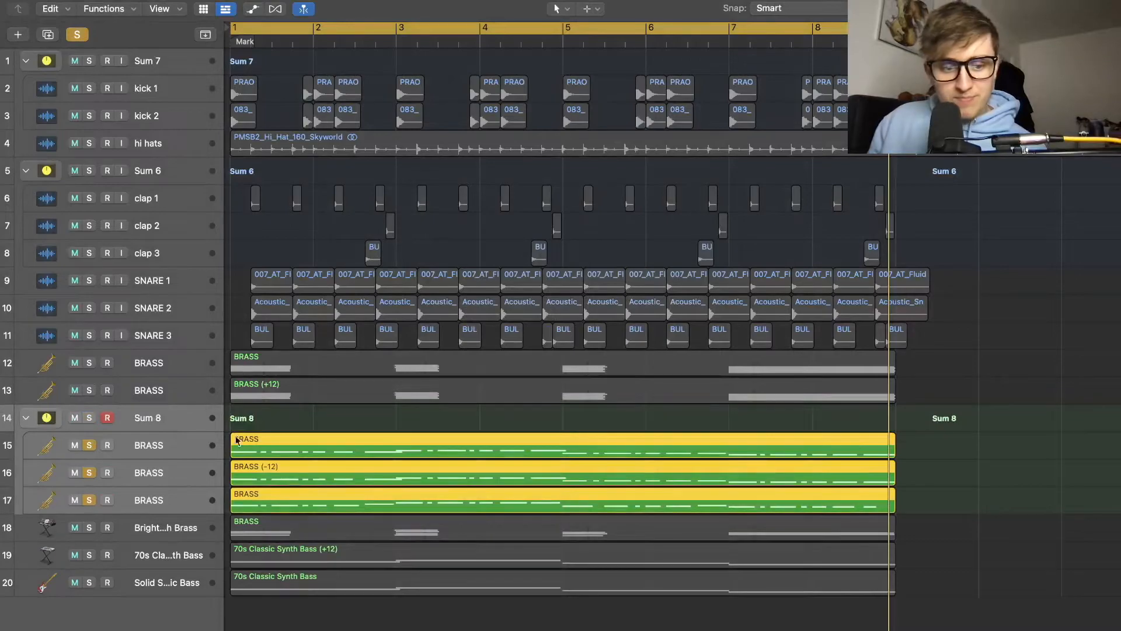
Rename the Sum 8 track stack BRASS MELODY
{"action": "double_click", "coordinate": [155, 418]}
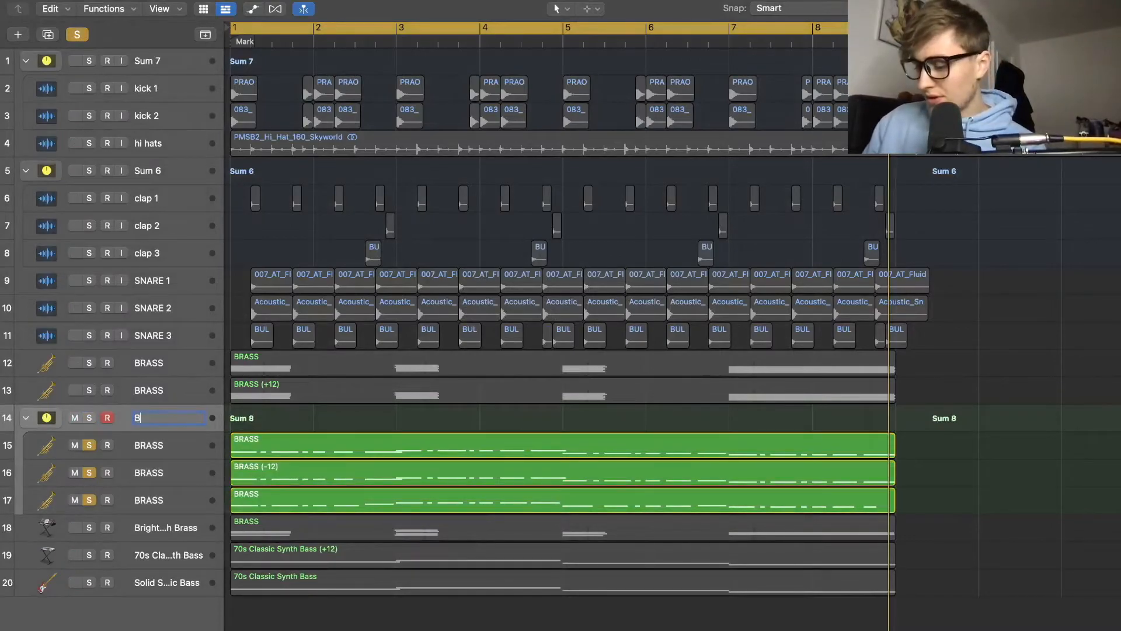
{"action": "type", "text": "BRASS MELODY"}
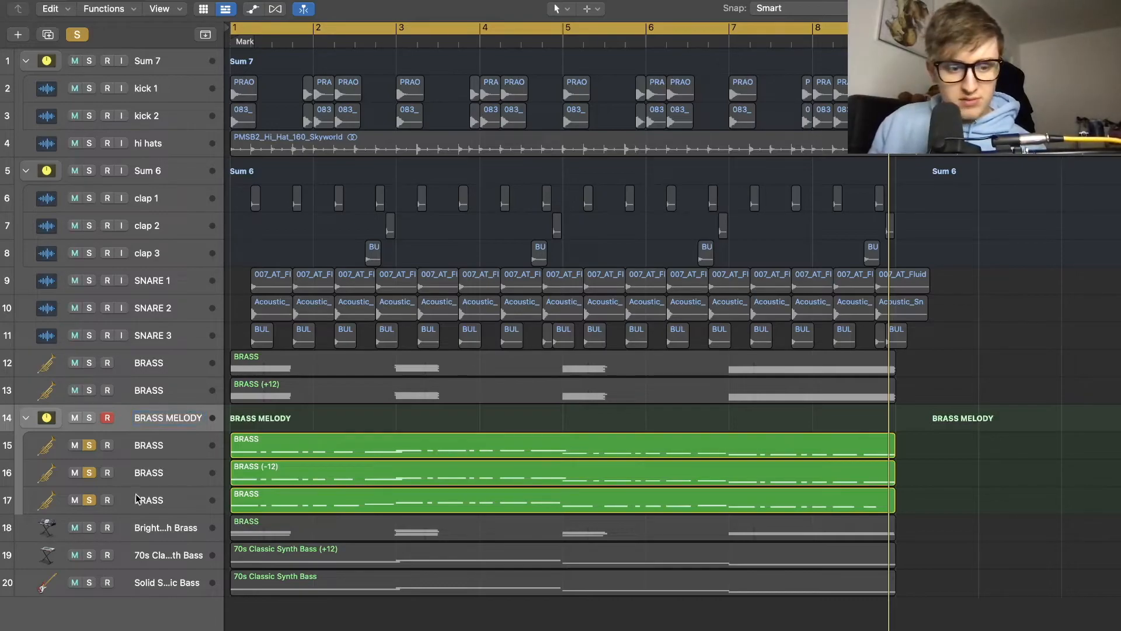
{"action": "type", "text": "x"}
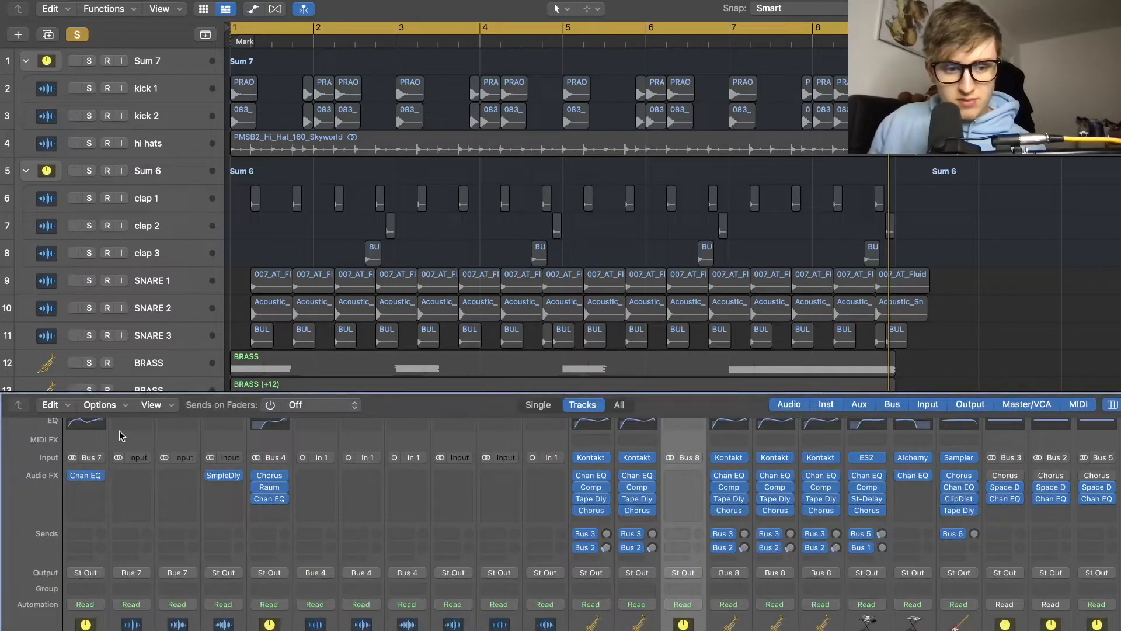
{"action": "type", "text": "x"}
During playback, add a Channel EQ to the BRASS MELODY stack, boosting the 6050 Hz shelf by 3.2 dB and the 2660 Hz band by 0.7 dB
{"action": "key", "text": "shift+space"}
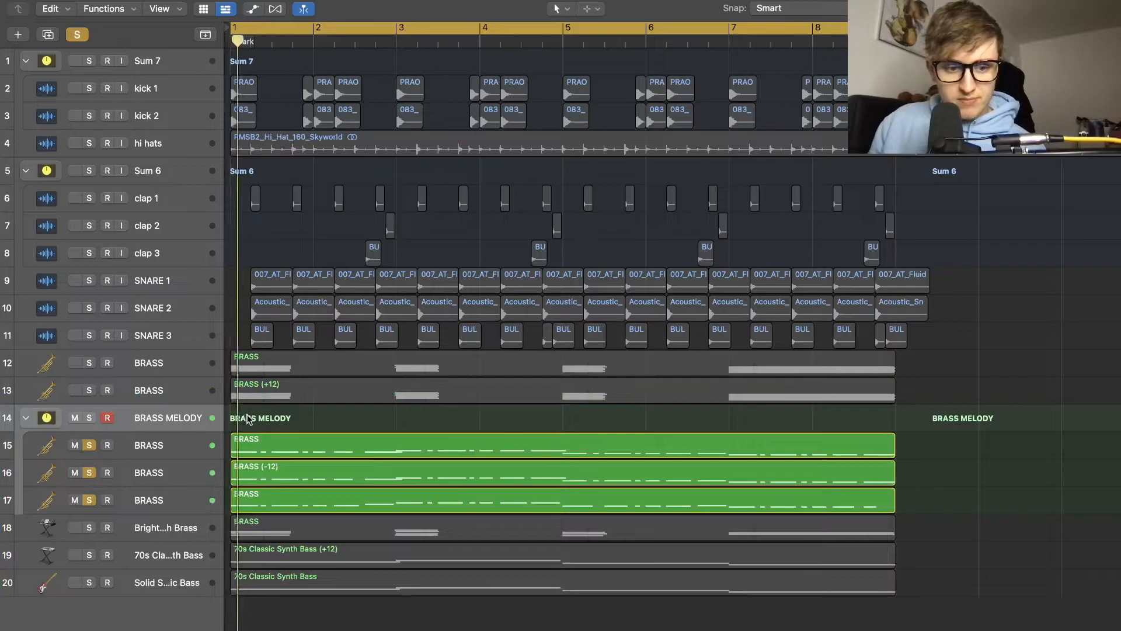
{"action": "key", "text": "x"}
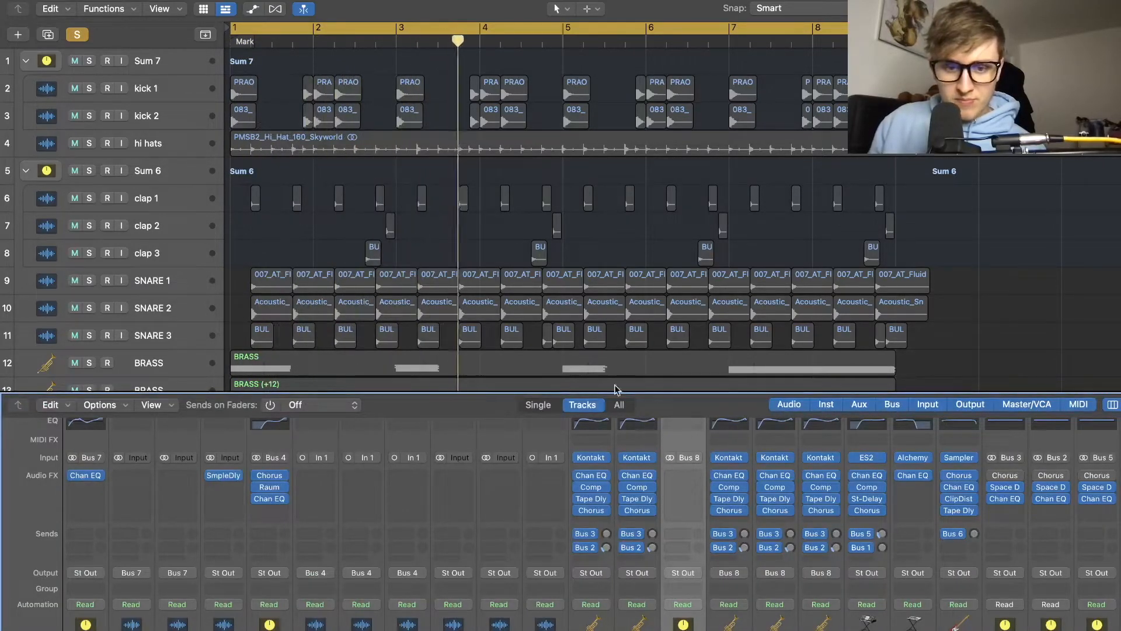
{"action": "double_click", "coordinate": [679, 424]}
{"action": "mouse_move", "coordinate": [909, 285]}
{"action": "left_mouse_down"}
{"action": "mouse_move", "coordinate": [894, 224]}
{"action": "mouse_move", "coordinate": [913, 288]}
{"action": "left_mouse_up"}
{"action": "mouse_move", "coordinate": [833, 299]}
{"action": "left_mouse_down"}
{"action": "mouse_move", "coordinate": [830, 343]}
{"action": "mouse_move", "coordinate": [834, 283]}
{"action": "mouse_move", "coordinate": [842, 300]}
{"action": "left_mouse_up"}
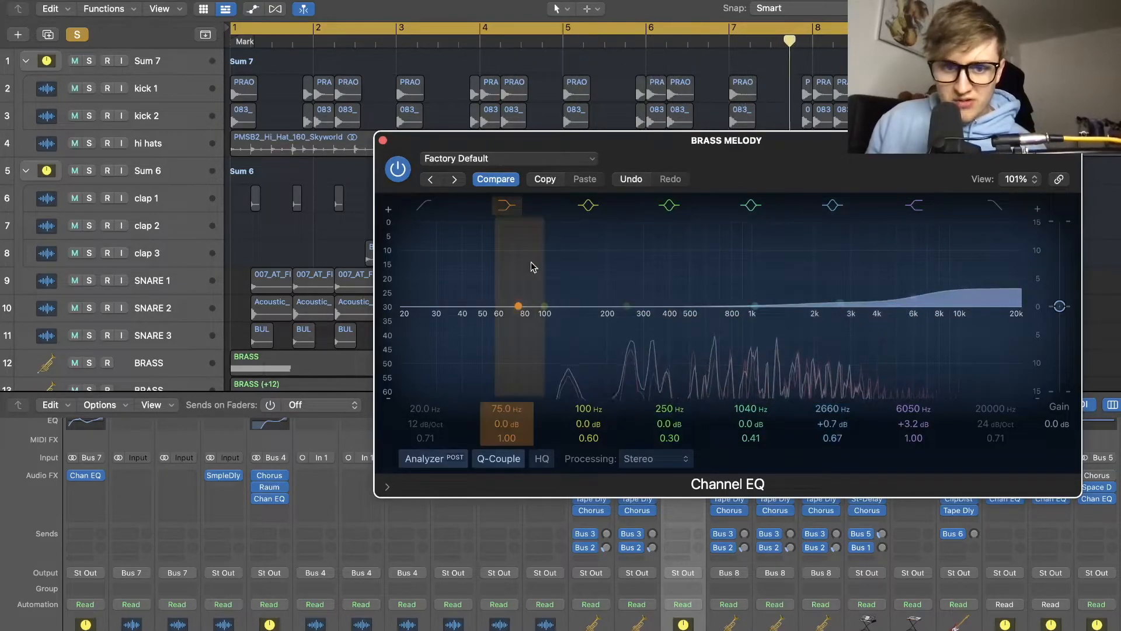
In the stack's Channel EQ, enable a 52 Hz low cut, boost 234 Hz by 2.1 dB and cut 1000 Hz by 3.9 dB
{"action": "left_click", "coordinate": [425, 206]}
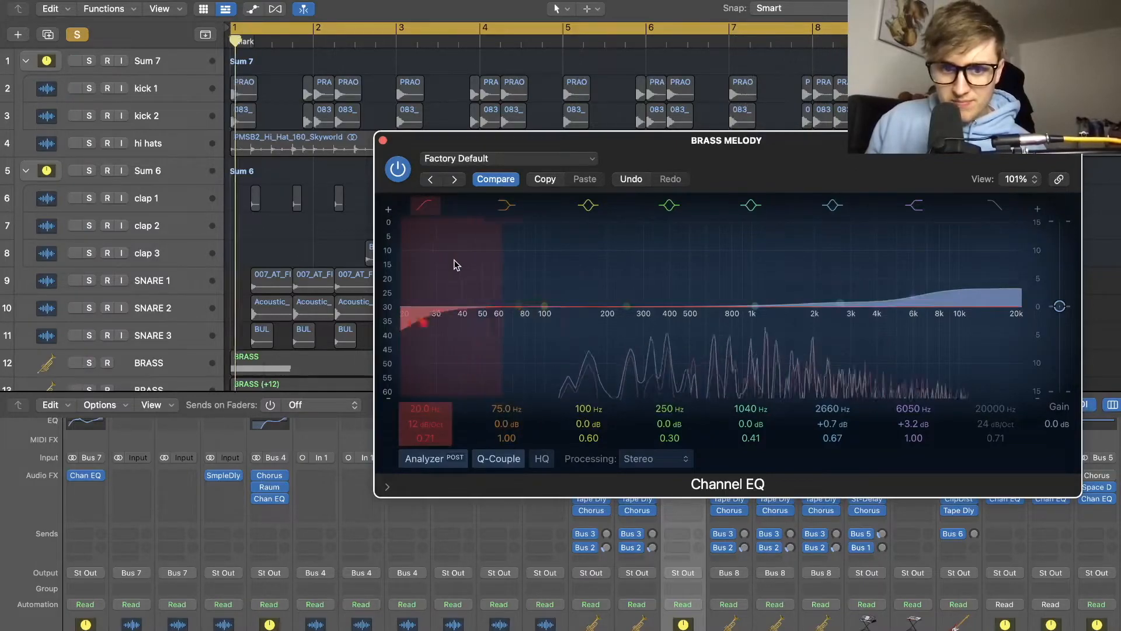
{"action": "left_click_drag", "start_coordinate": [455, 271], "coordinate": [538, 280]}
{"action": "left_click_drag", "start_coordinate": [613, 296], "coordinate": [597, 277]}
{"action": "left_click_drag", "start_coordinate": [753, 310], "coordinate": [788, 327]}
{"action": "left_click_drag", "start_coordinate": [605, 285], "coordinate": [612, 287]}
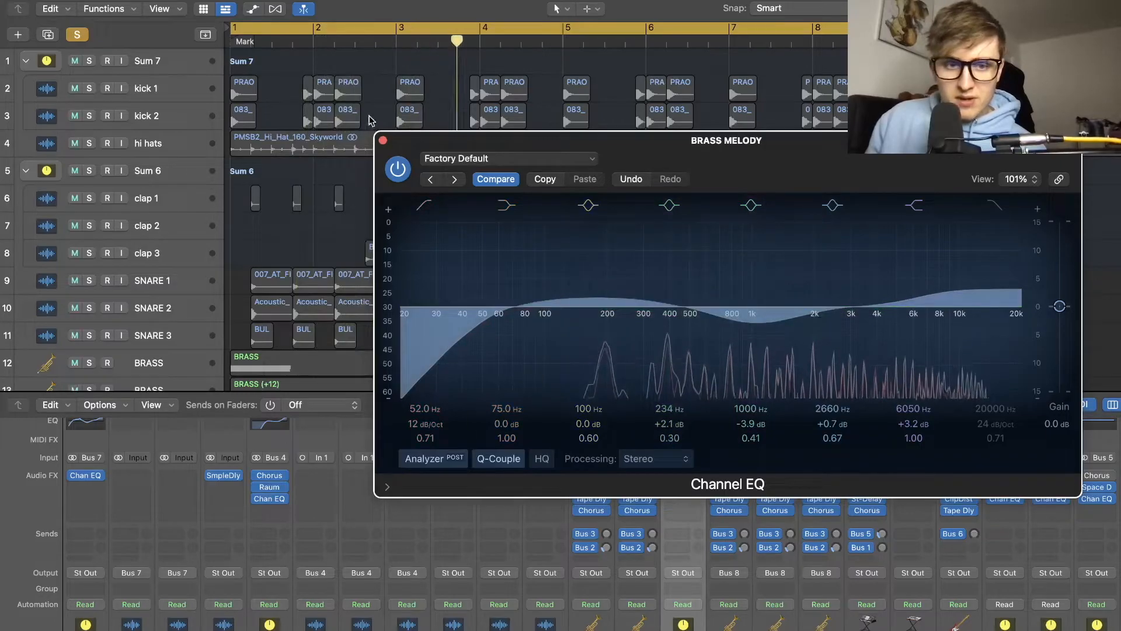
{"action": "left_click", "coordinate": [382, 140]}
Clear all solos and insert a ChromaVerb reverb below the EQ on the BRASS MELODY stack
{"action": "left_click", "coordinate": [77, 35]}
{"action": "scroll", "coordinate": [438, 204], "scroll_direction": "down", "scroll_amount": 10}
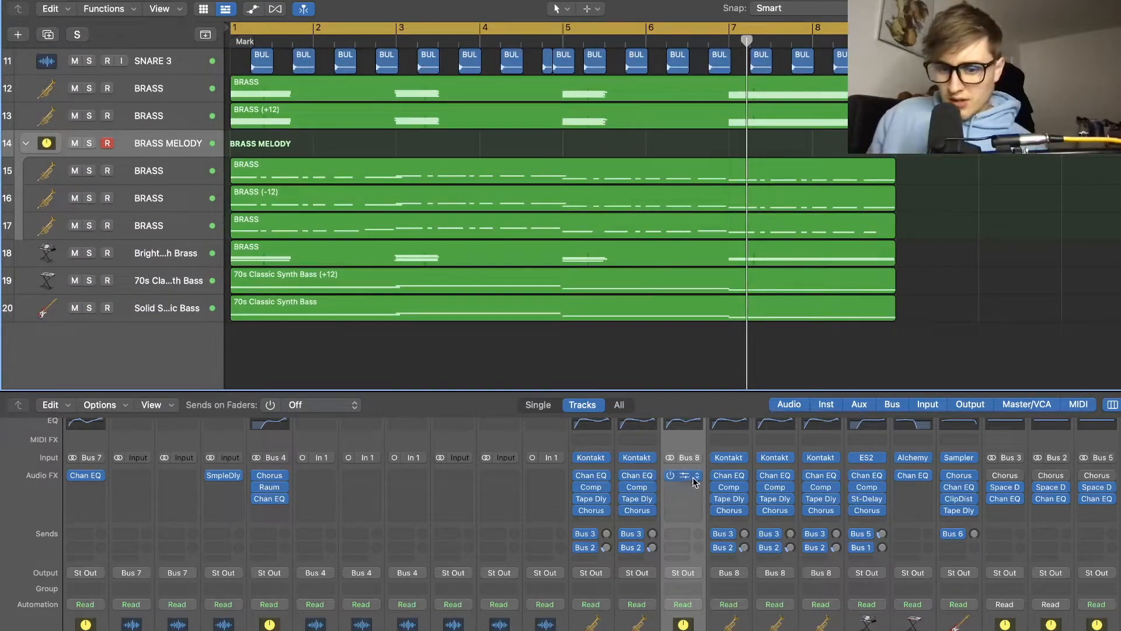
{"action": "left_click", "coordinate": [698, 498]}
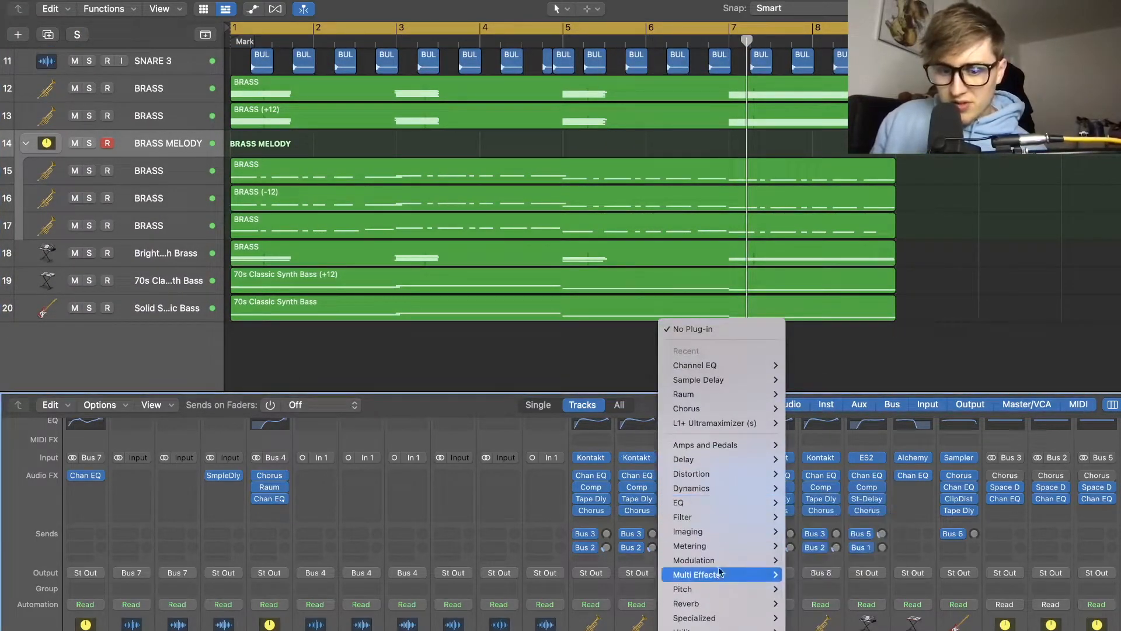
{"action": "mouse_move", "coordinate": [723, 591]}
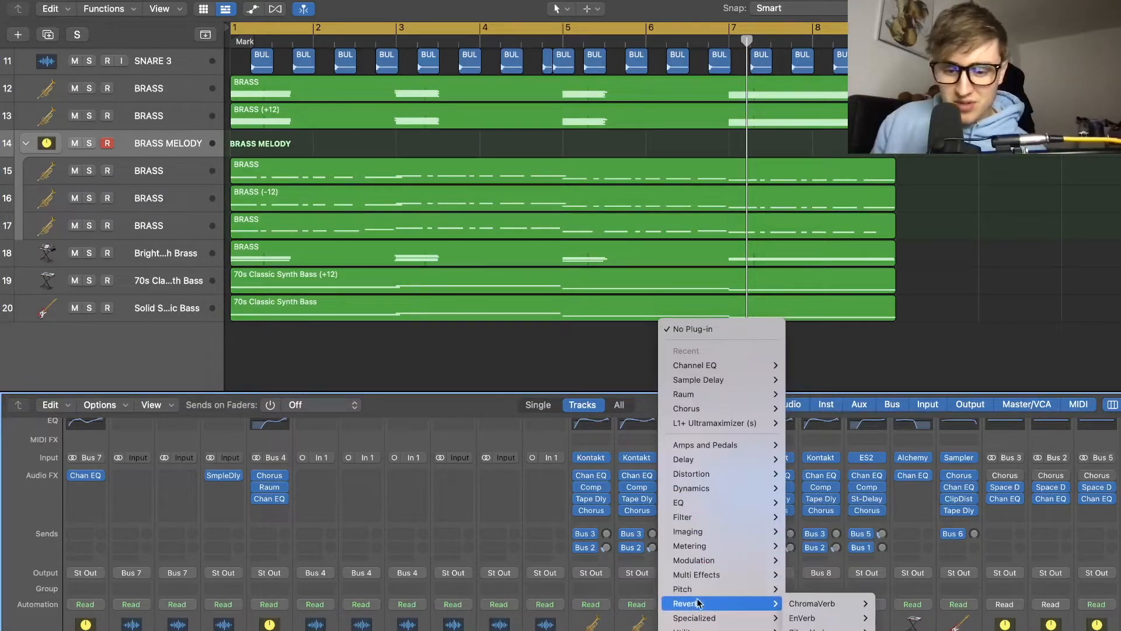
{"action": "mouse_move", "coordinate": [827, 610]}
{"action": "left_click", "coordinate": [883, 605]}
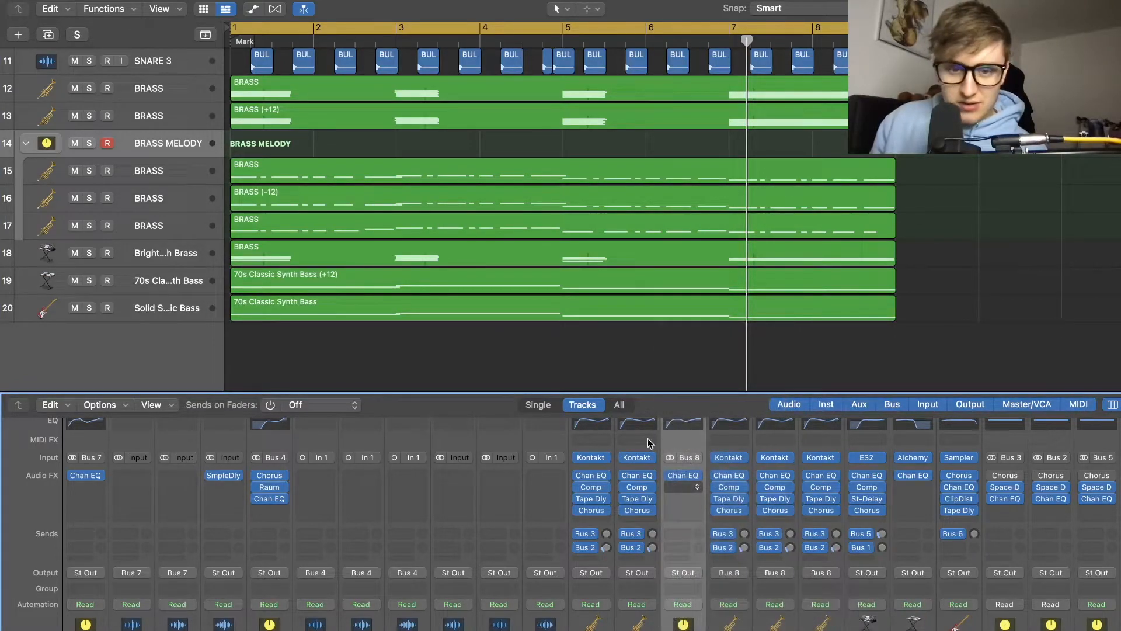
While the brass melody plays, set ChromaVerb's dry level to 100 % and wet level to 84 %
{"action": "key", "text": "space"}
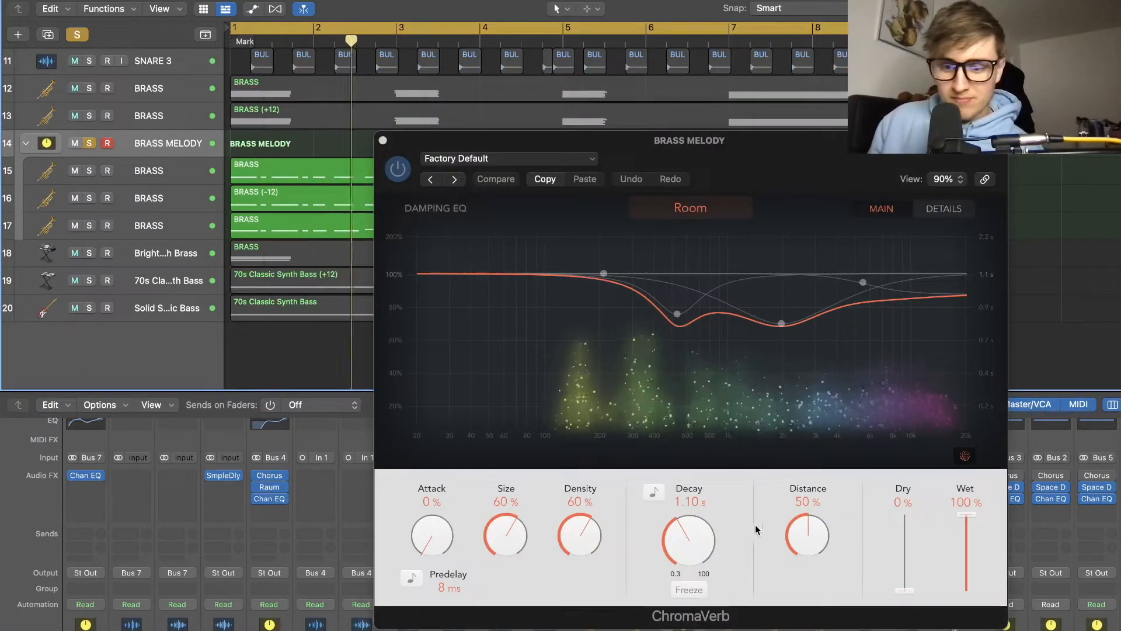
{"action": "left_click_drag", "start_coordinate": [906, 591], "coordinate": [909, 467]}
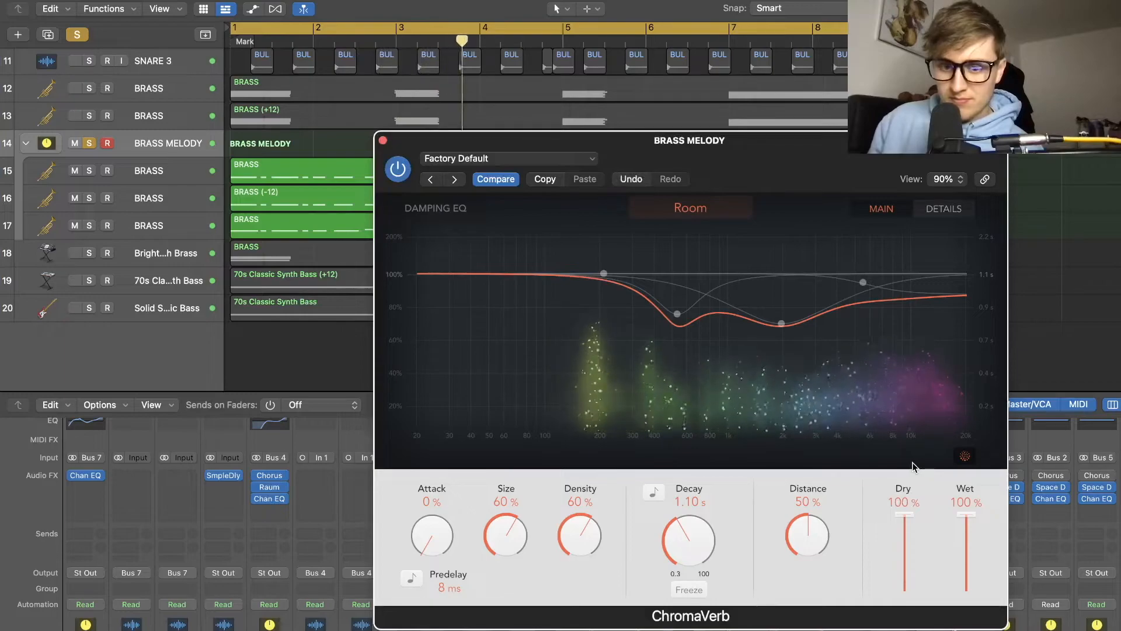
{"action": "mouse_move", "coordinate": [967, 518]}
{"action": "left_mouse_down"}
{"action": "mouse_move", "coordinate": [966, 538]}
{"action": "mouse_move", "coordinate": [967, 526]}
{"action": "left_mouse_up"}
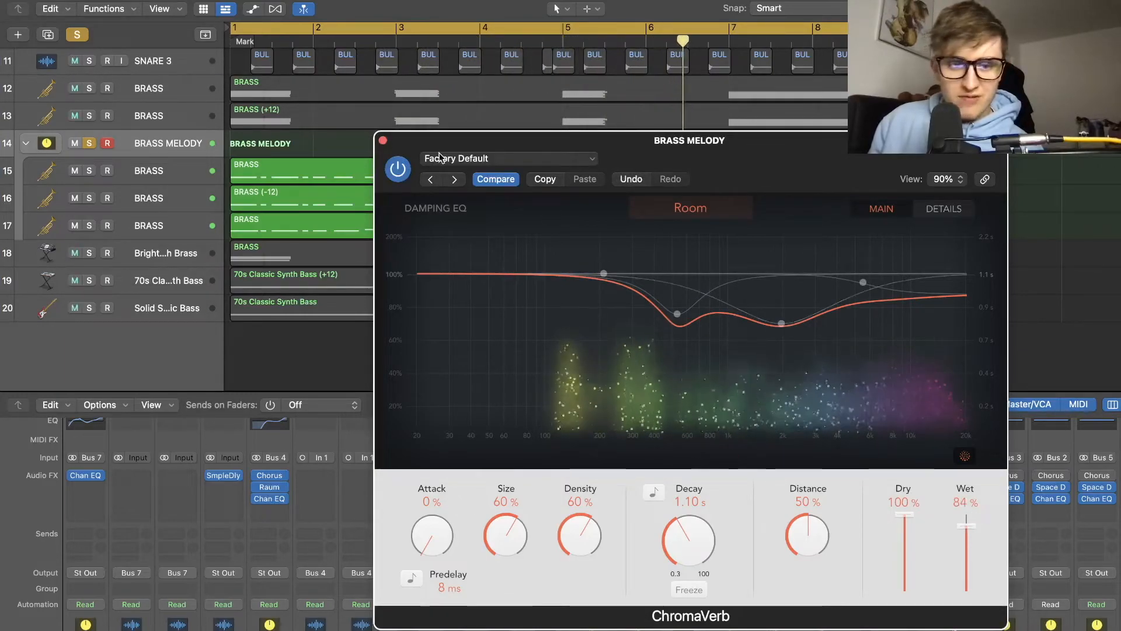
{"action": "left_click", "coordinate": [383, 140]}
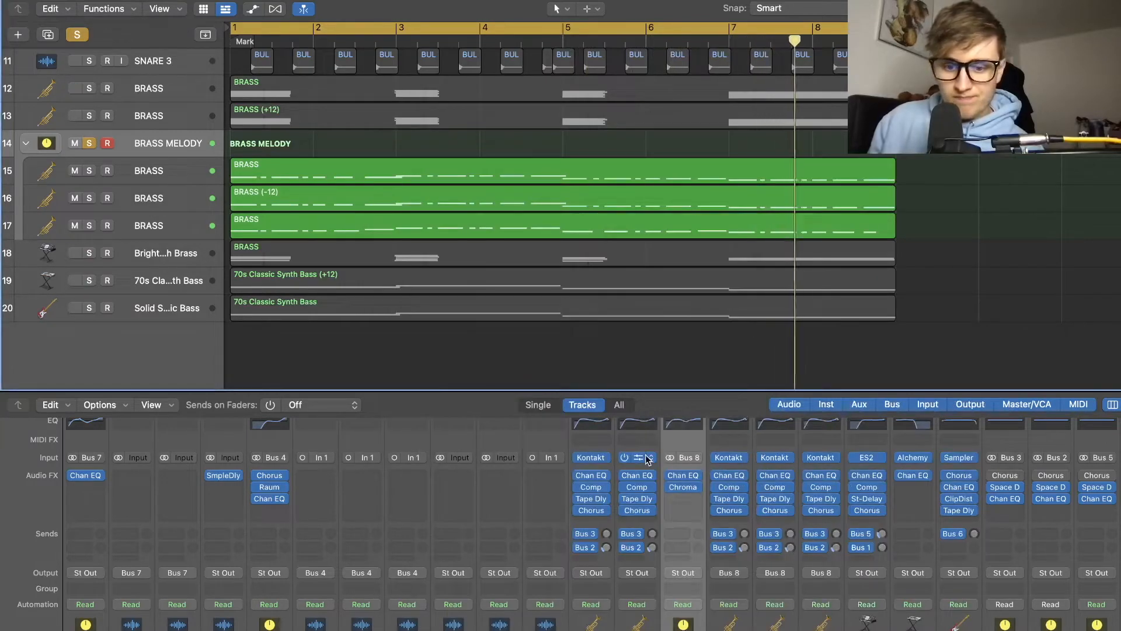
Insert a Chorus on the BRASS MELODY stack with rate 0.100 Hz, intensity 35 % and mix 53 %
{"action": "left_click", "coordinate": [683, 498]}
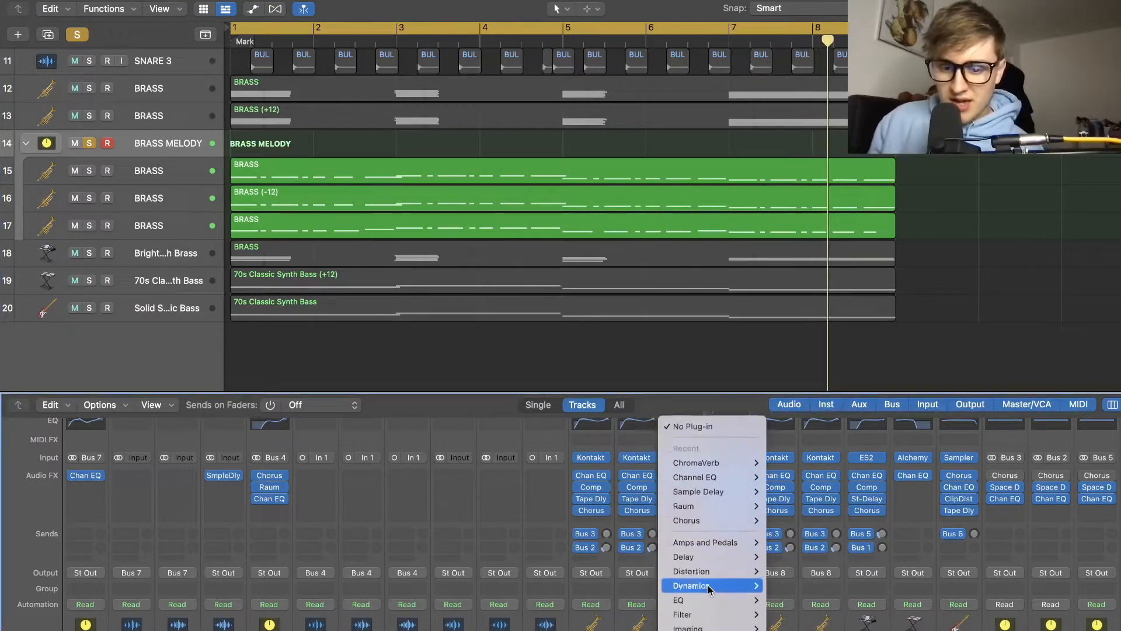
{"action": "left_click", "coordinate": [782, 507]}
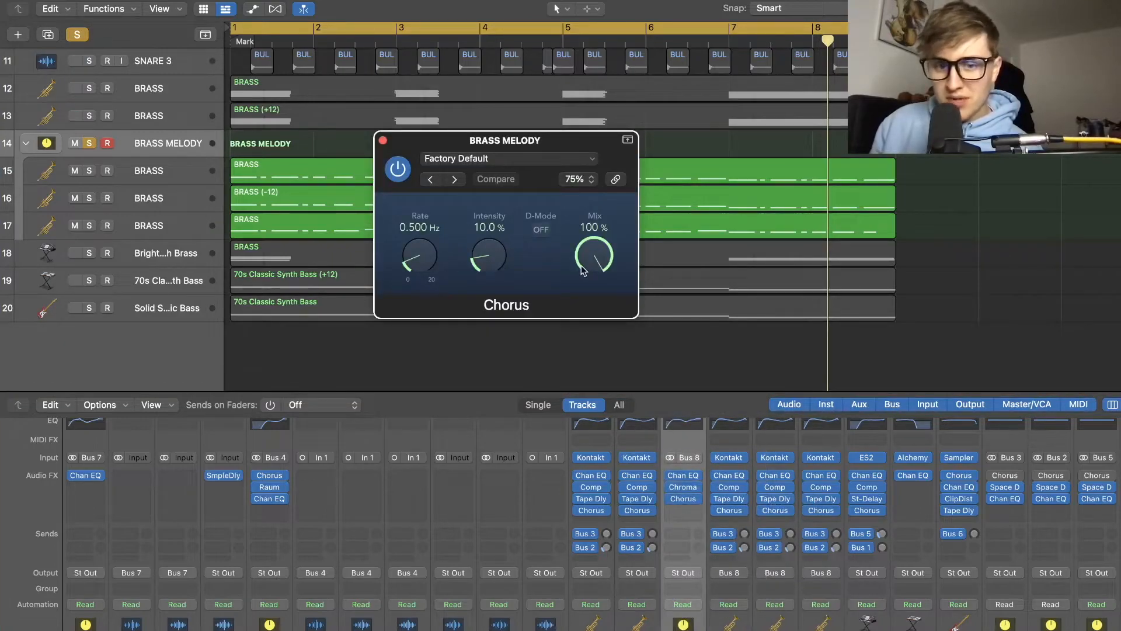
{"action": "left_click_drag", "start_coordinate": [442, 269], "coordinate": [432, 270]}
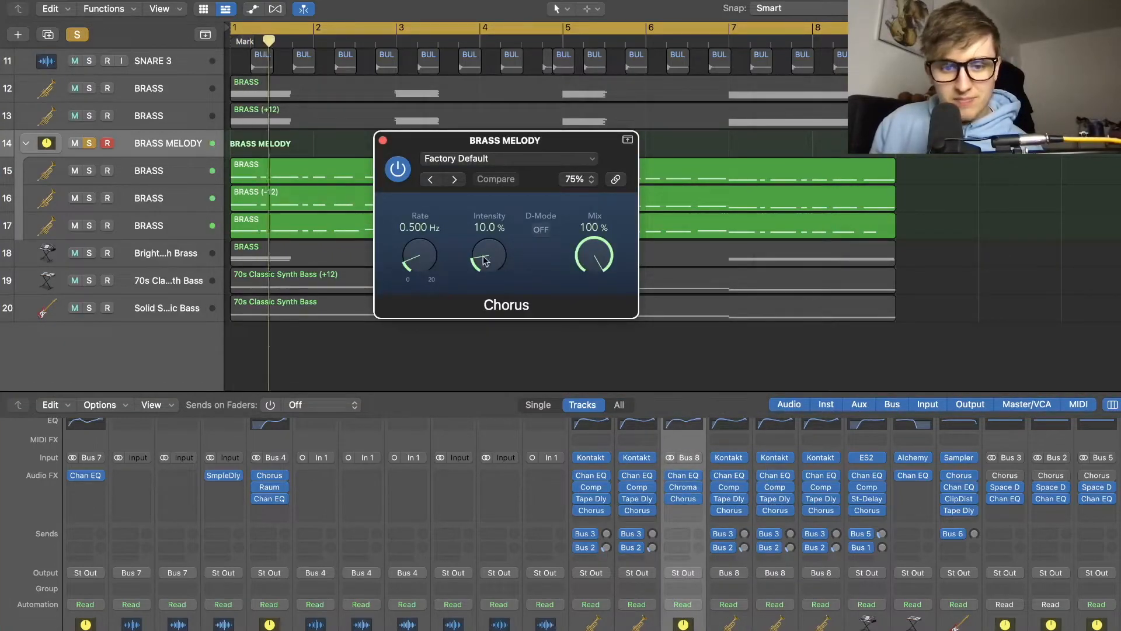
{"action": "left_click_drag", "start_coordinate": [502, 255], "coordinate": [525, 54]}
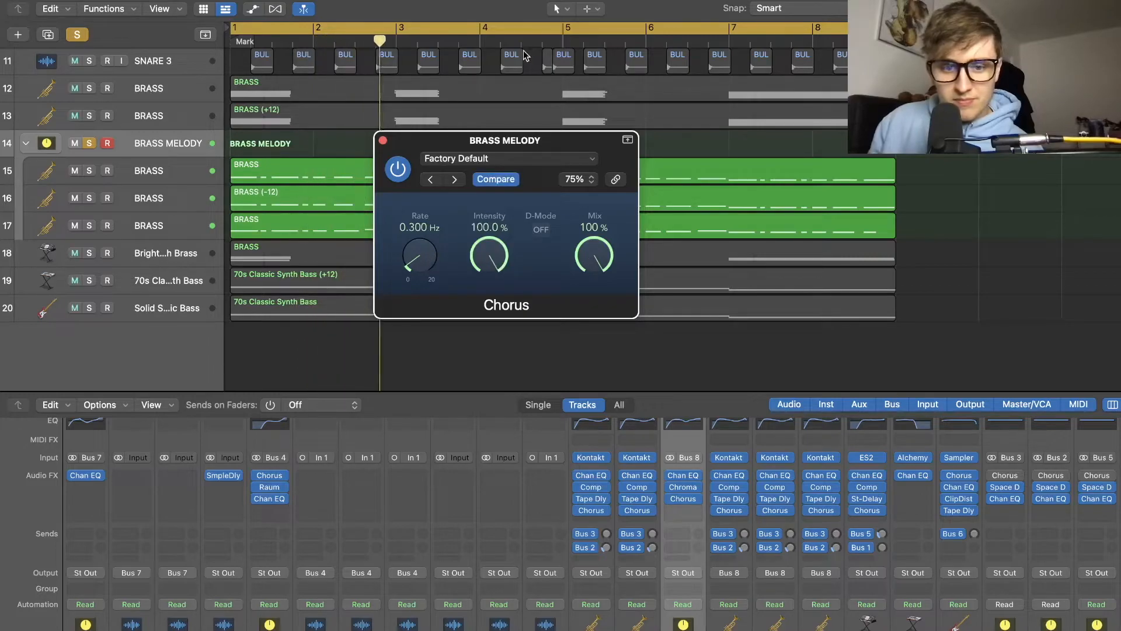
{"action": "left_click_drag", "start_coordinate": [580, 236], "coordinate": [595, 304]}
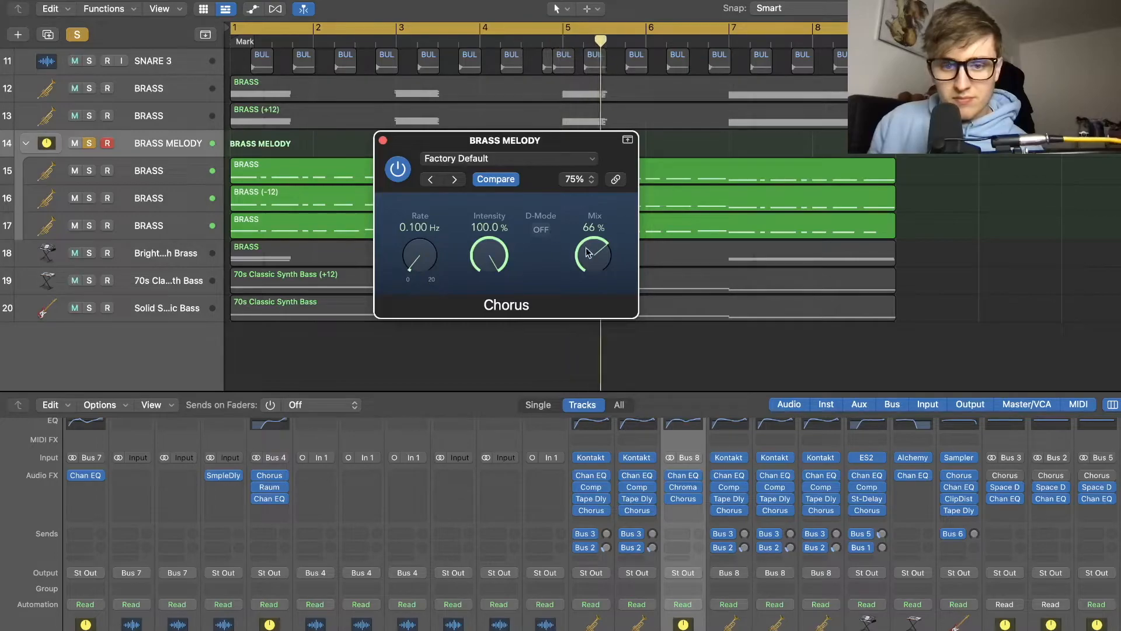
{"action": "left_click_drag", "start_coordinate": [489, 254], "coordinate": [476, 344]}
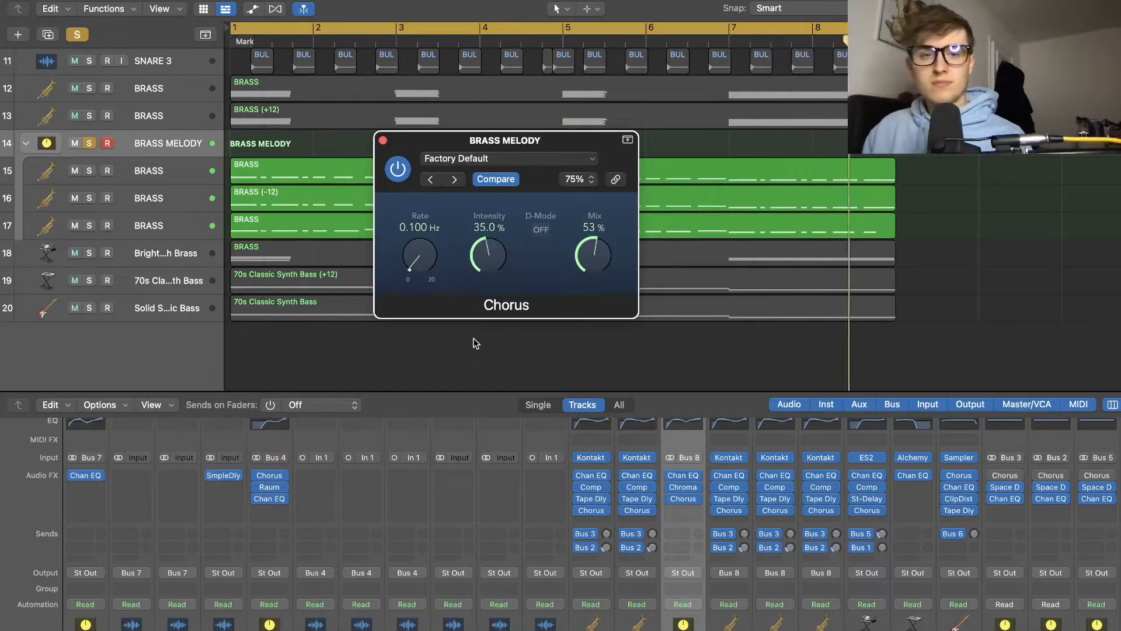
{"action": "left_click", "coordinate": [382, 140]}
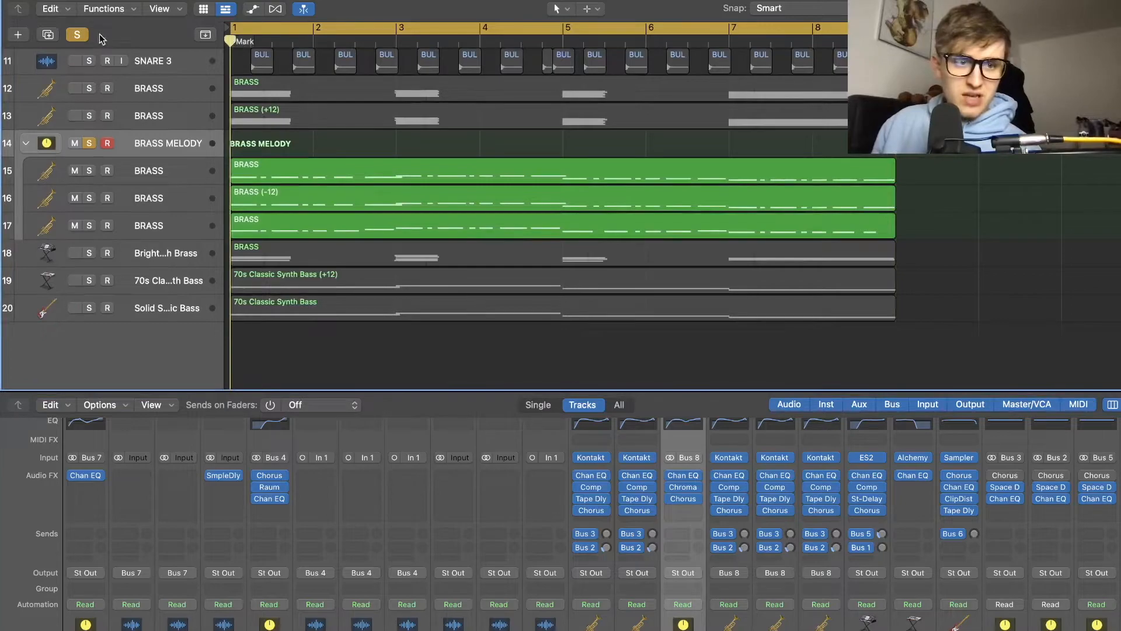
Clear the solo on the brass melody and play back the full arrangement to check the mix
{"action": "left_click", "coordinate": [81, 36]}
{"action": "key", "text": "space"}
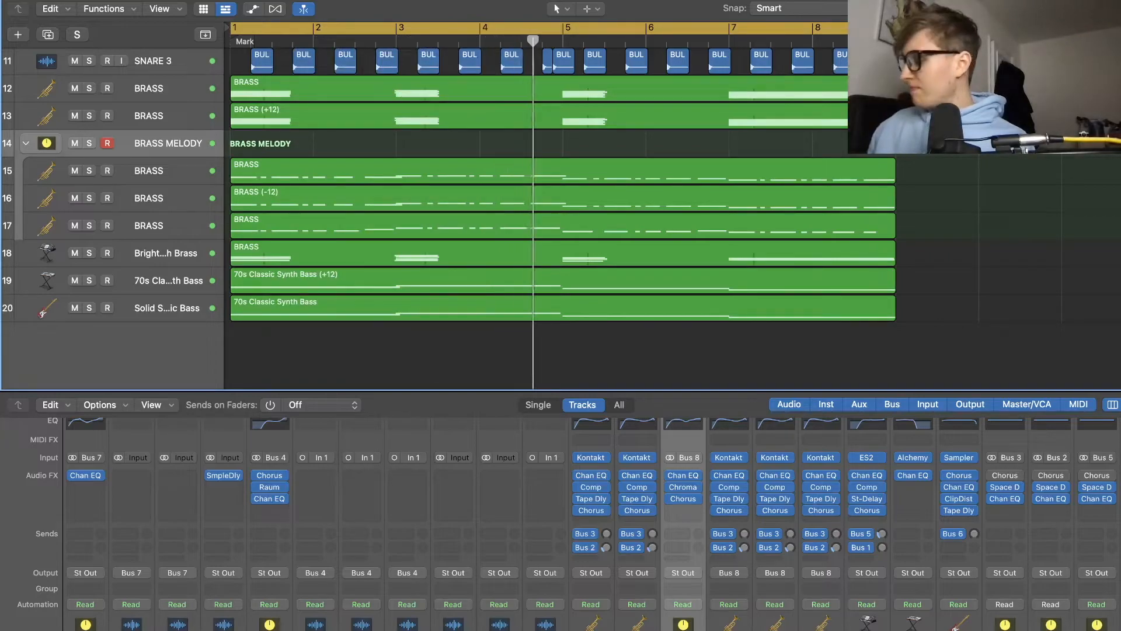
{"action": "key", "text": "super+Up"}
{"action": "key", "text": "super+Up"}
{"action": "key", "text": "super+Up"}
{"action": "key", "text": "super+Up"}
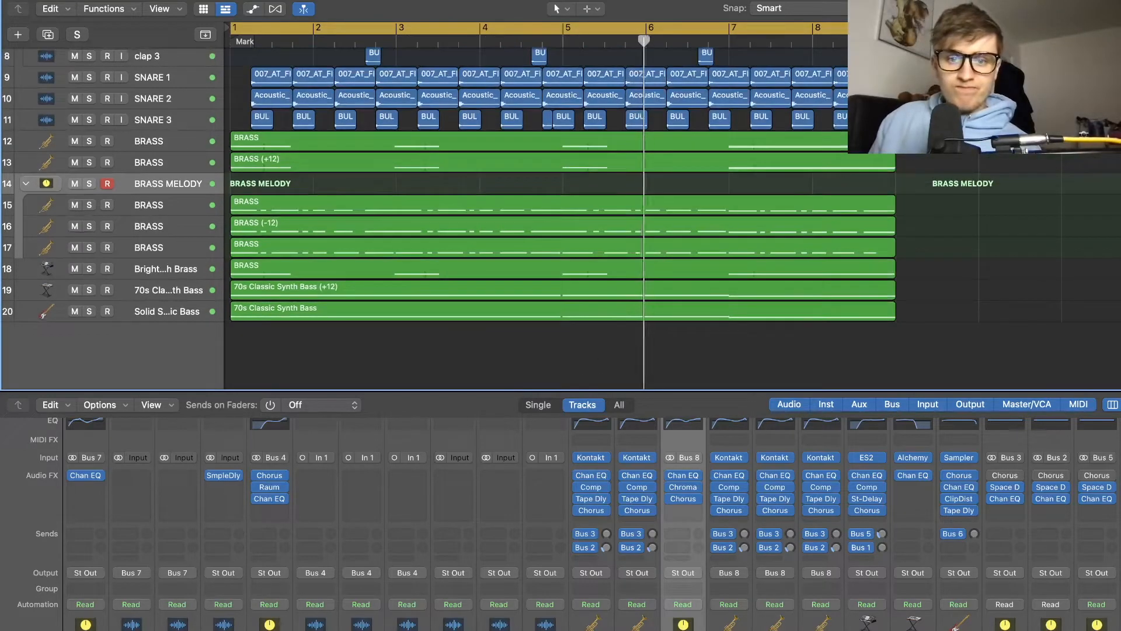
{"action": "key", "text": "super+Up"}
{"action": "key", "text": "super+Up"}
{"action": "key", "text": "super+Up"}
{"action": "key", "text": "super+Up"}
{"action": "key", "text": "super+Left"}
{"action": "key", "text": "super+Left"}
{"action": "key", "text": "super+Down"}
{"action": "key", "text": "super+Down"}
{"action": "key", "text": "super+Down"}
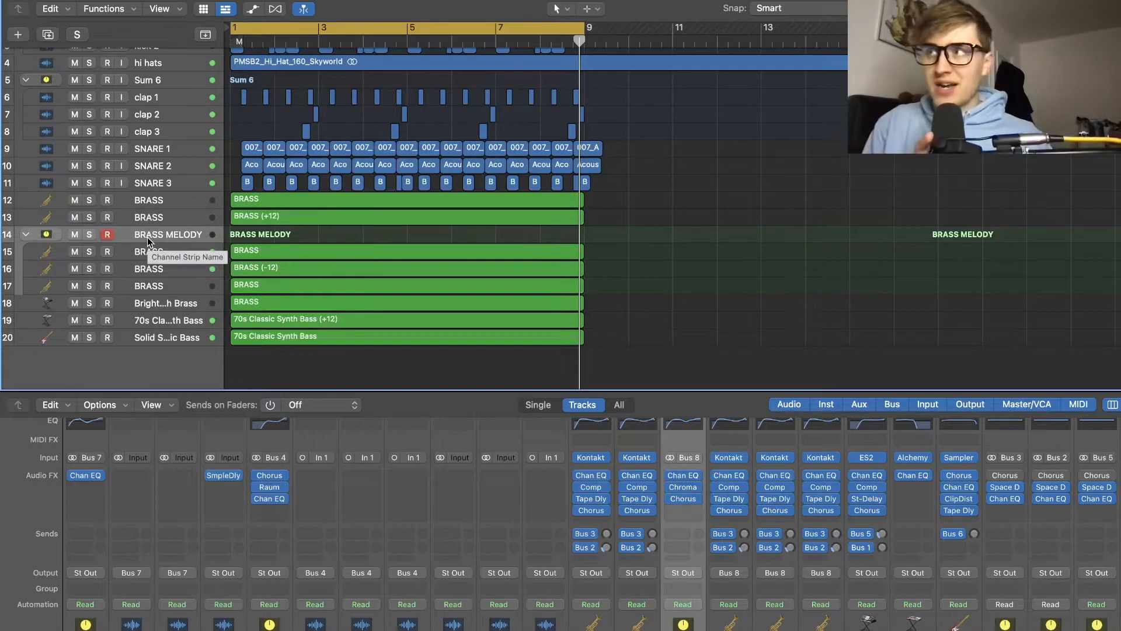
Duplicate the BRASS track holding the +12 region as an empty brass track directly below it
{"action": "left_click", "coordinate": [171, 287]}
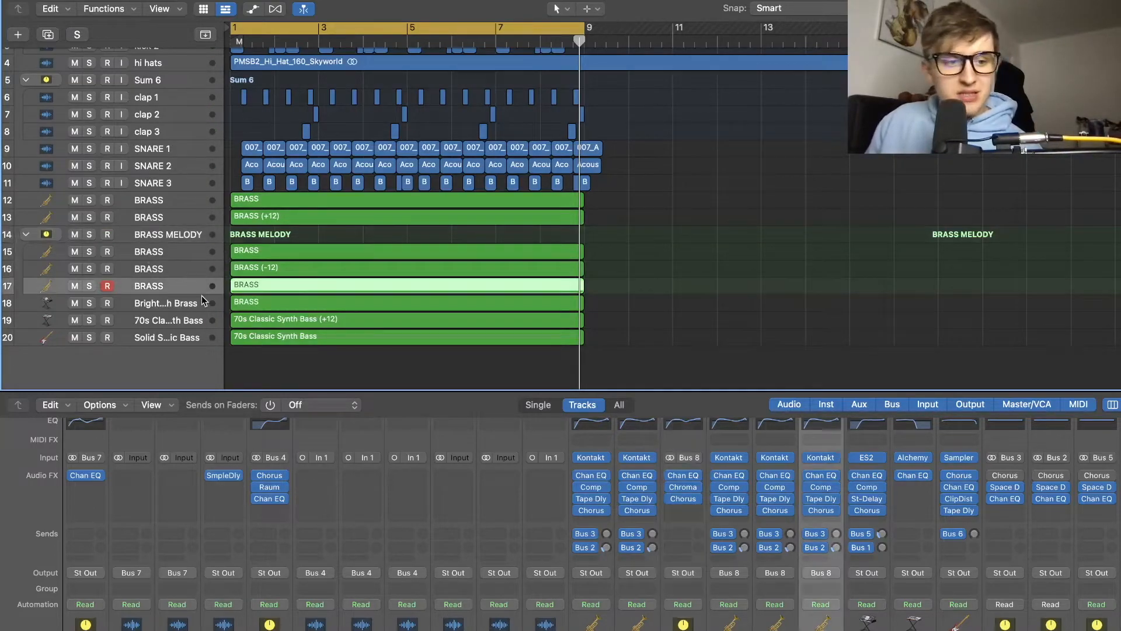
{"action": "left_click", "coordinate": [165, 218]}
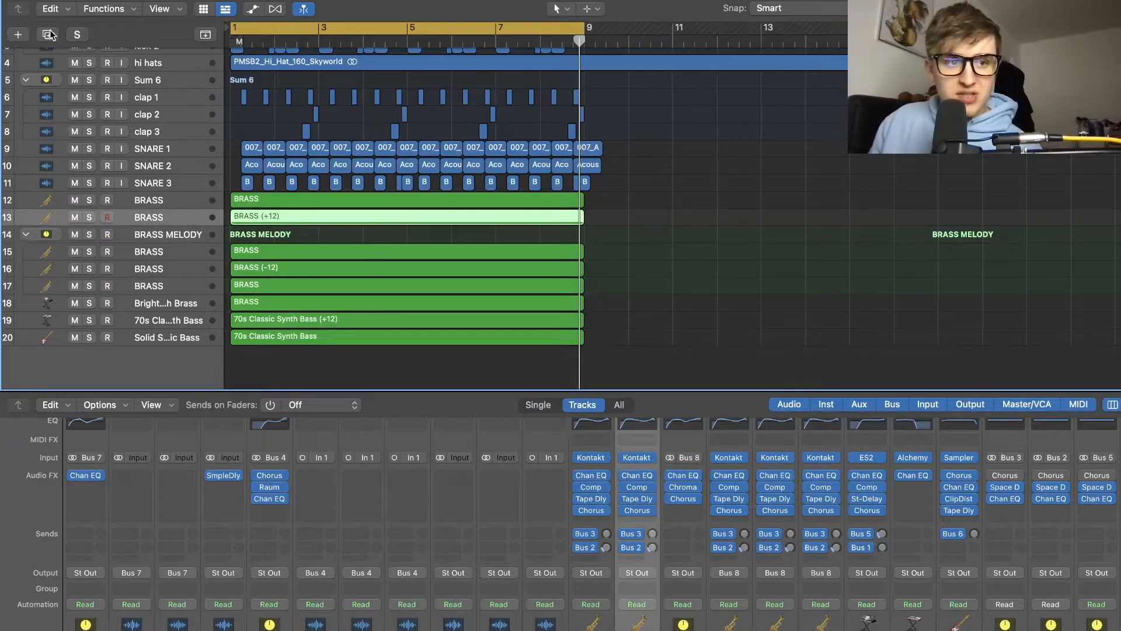
{"action": "key", "text": "super+d"}
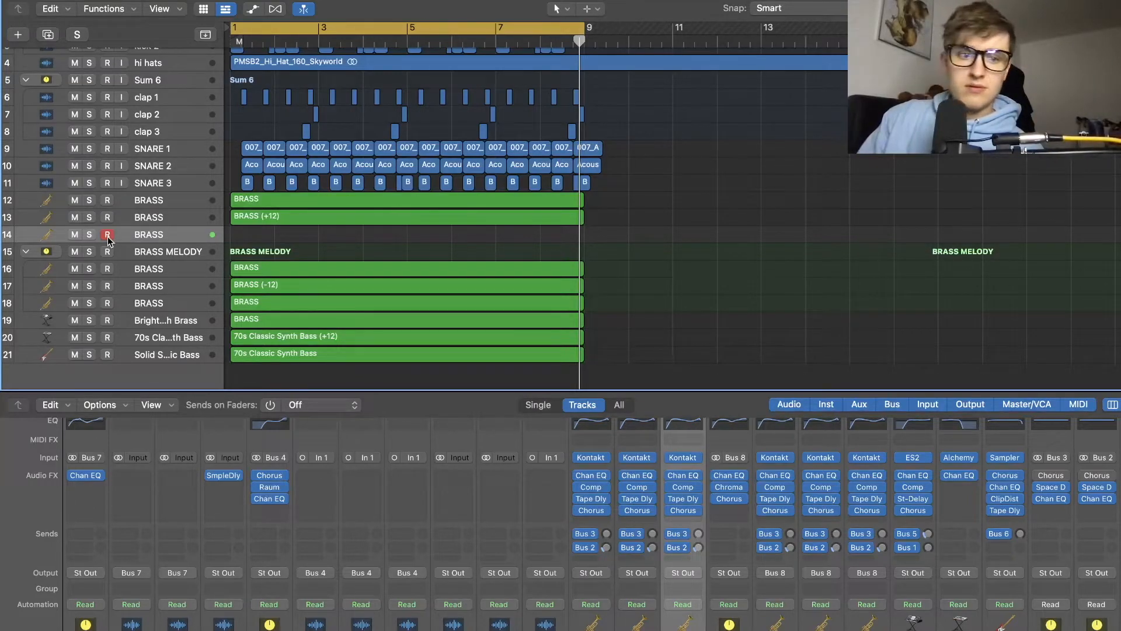
Record a new MIDI brass part on the duplicated track from bar 1 through the eight-bar cycle
{"action": "left_click", "coordinate": [231, 45]}
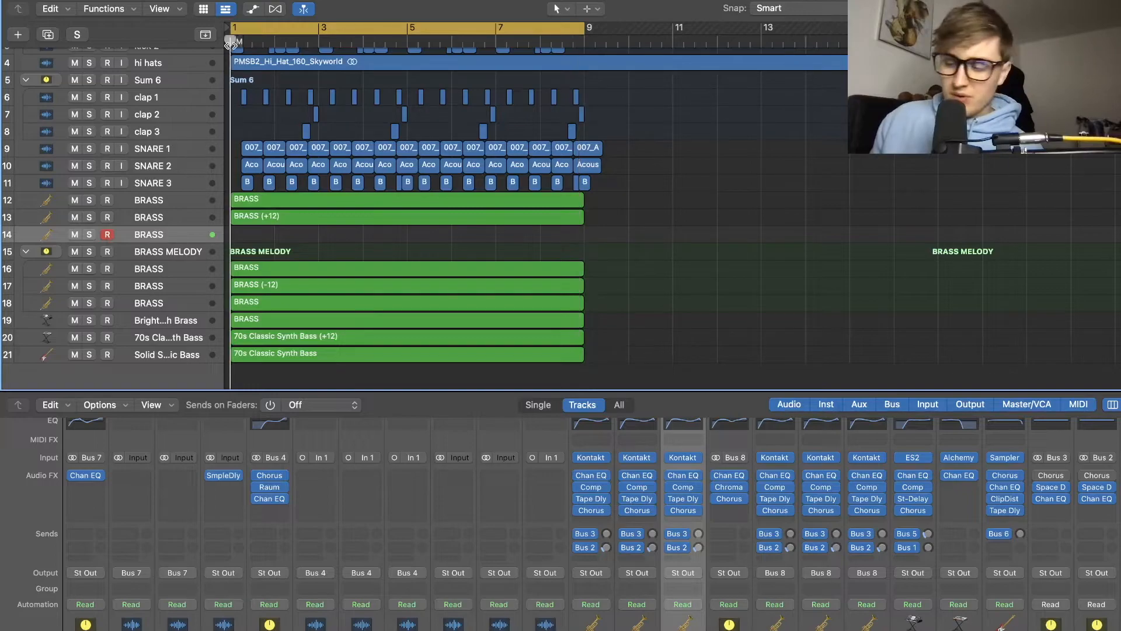
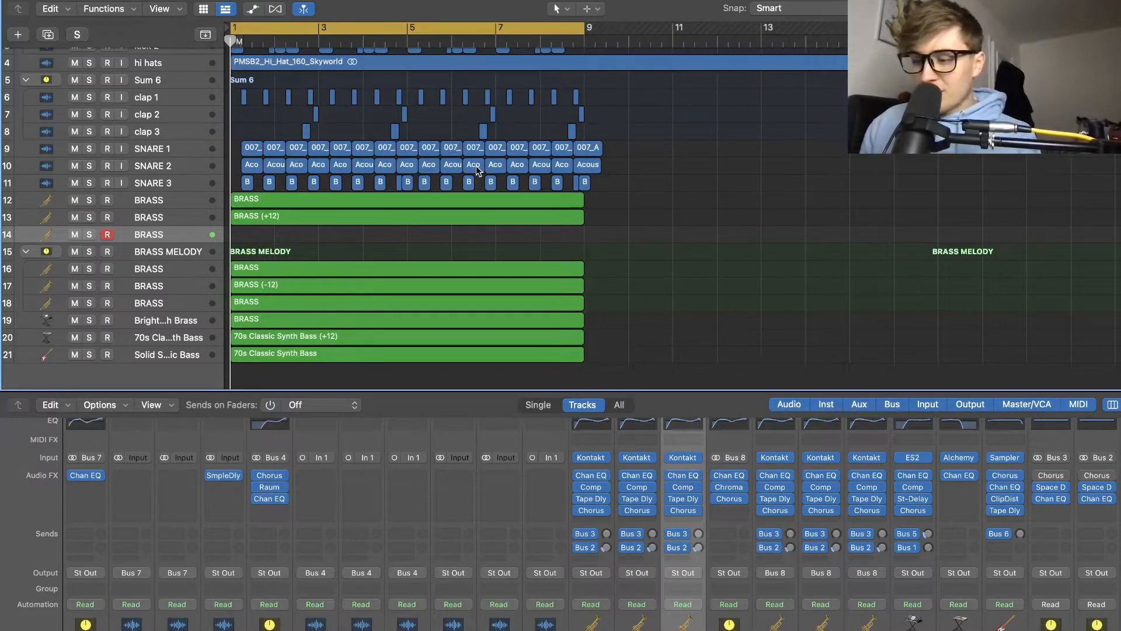
{"action": "key", "text": "r"}
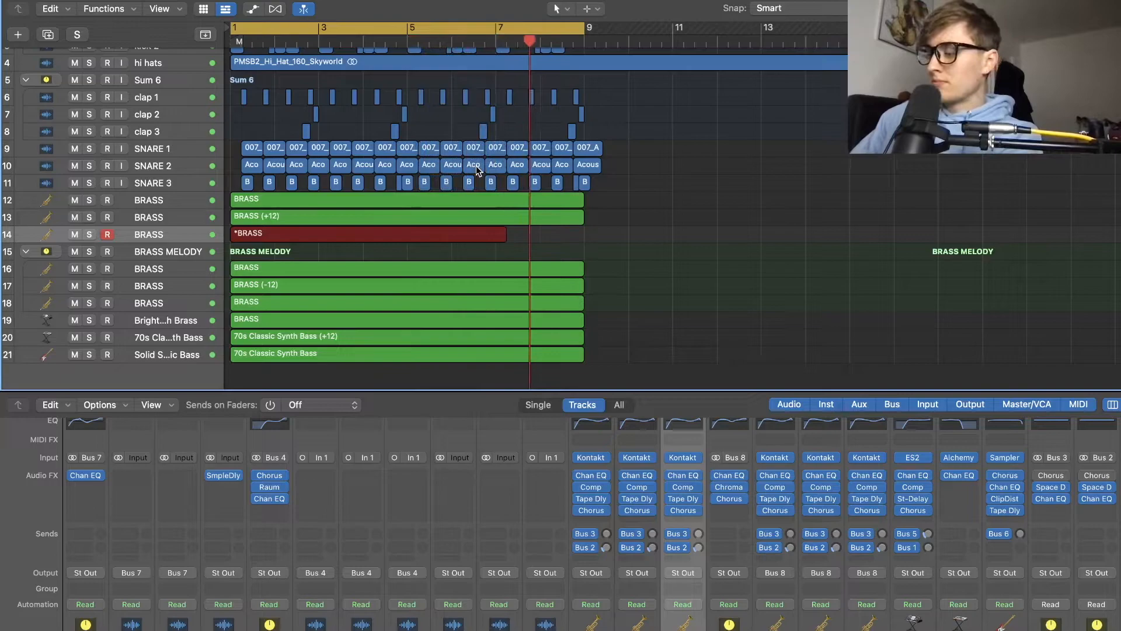
{"action": "key", "text": "space"}
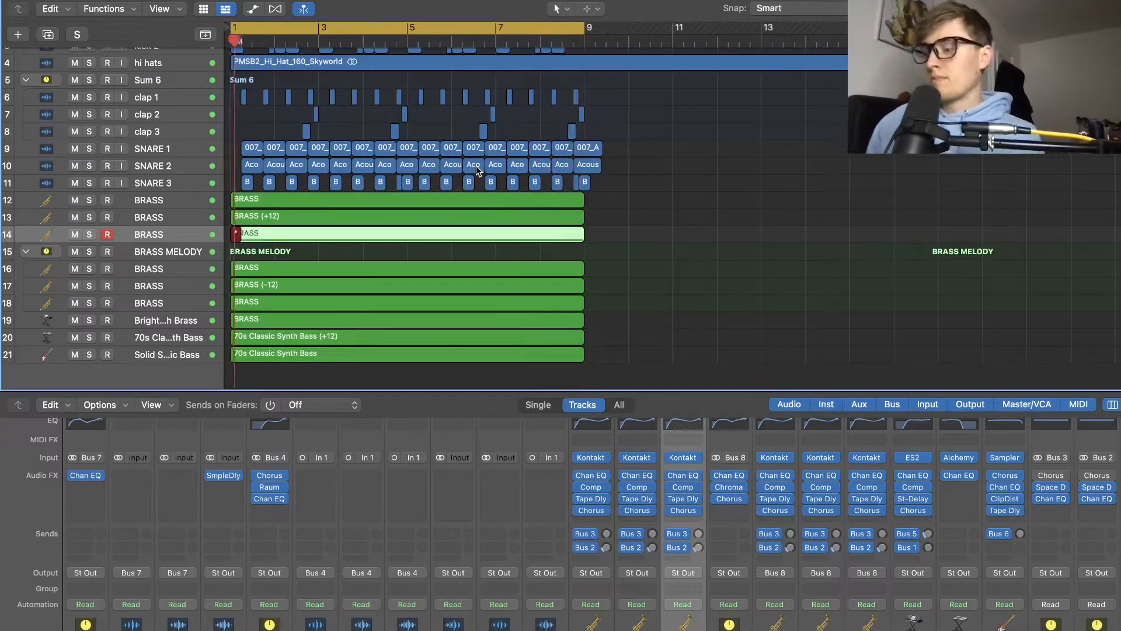
Open the recorded BRASS region in the Piano Roll, select all its notes and quantize them to 1/8 notes
{"action": "double_click", "coordinate": [441, 239]}
{"action": "key", "text": "super+Left"}
{"action": "key", "text": "super+Left"}
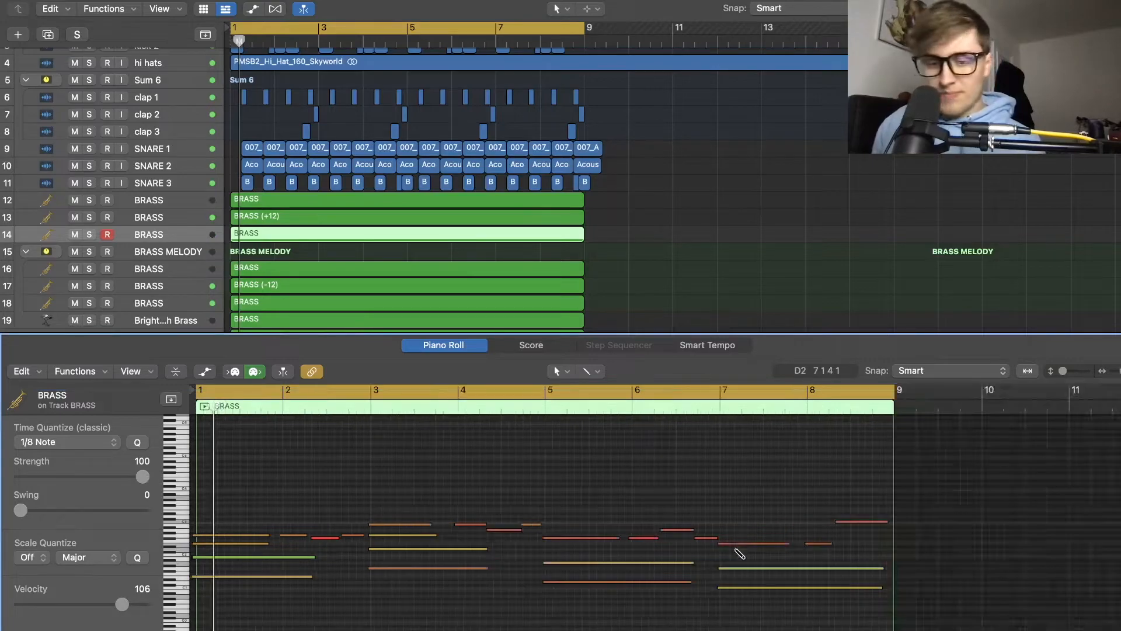
{"action": "left_click_drag", "start_coordinate": [794, 478], "coordinate": [193, 616]}
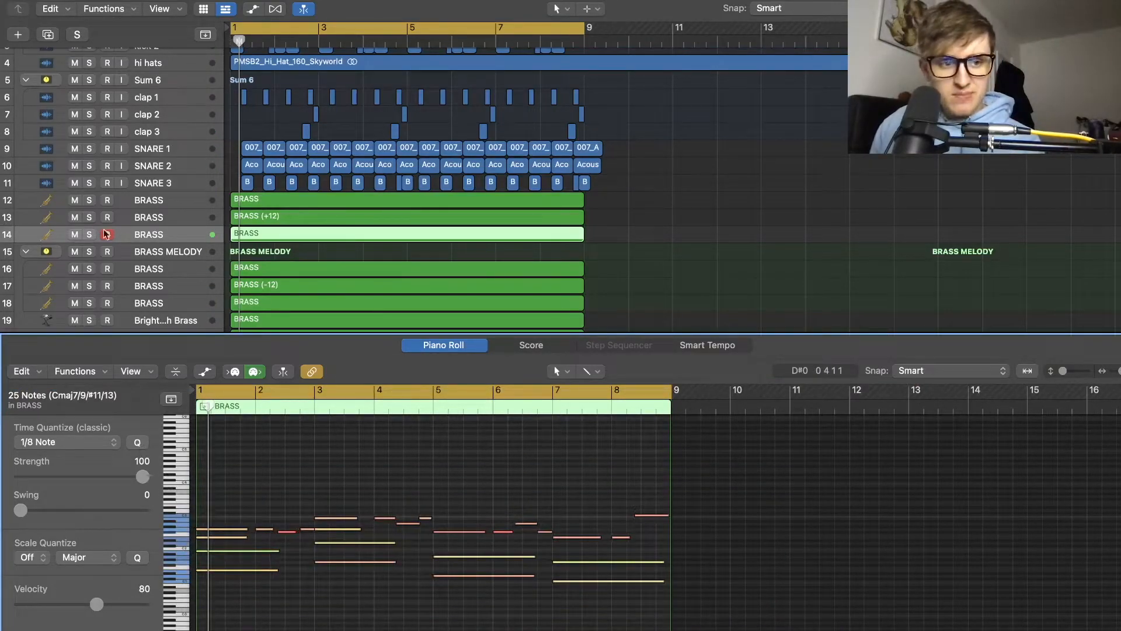
Solo the newly recorded BRASS track below the +12 track and play it back
{"action": "left_click", "coordinate": [89, 234]}
{"action": "key", "text": "space"}
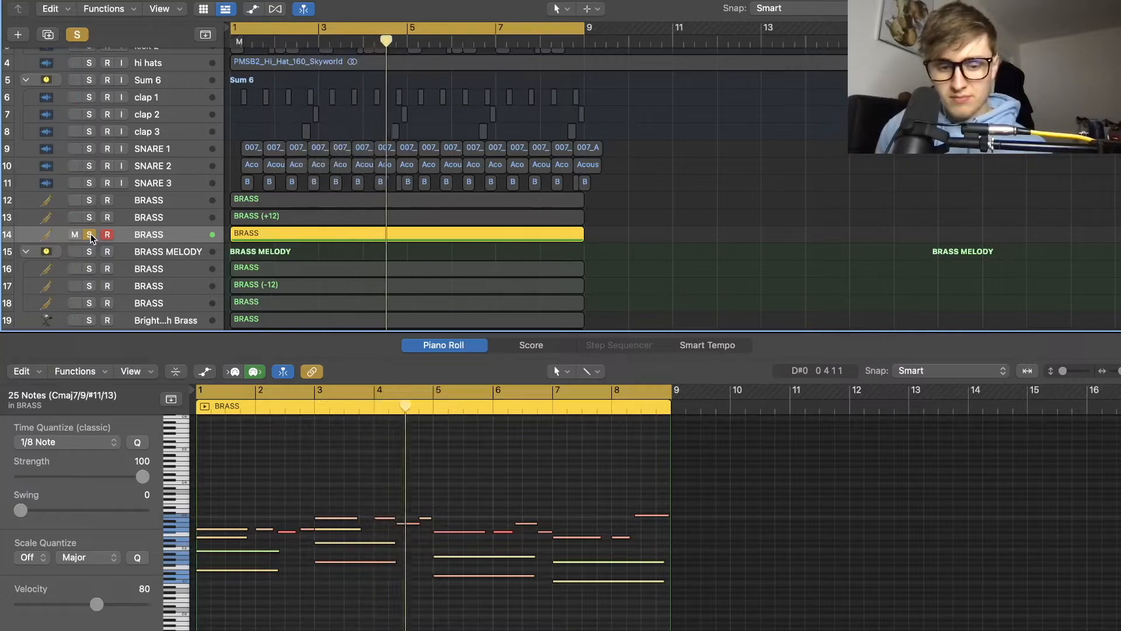
{"action": "scroll", "coordinate": [101, 151], "scroll_direction": "down", "scroll_amount": 4}
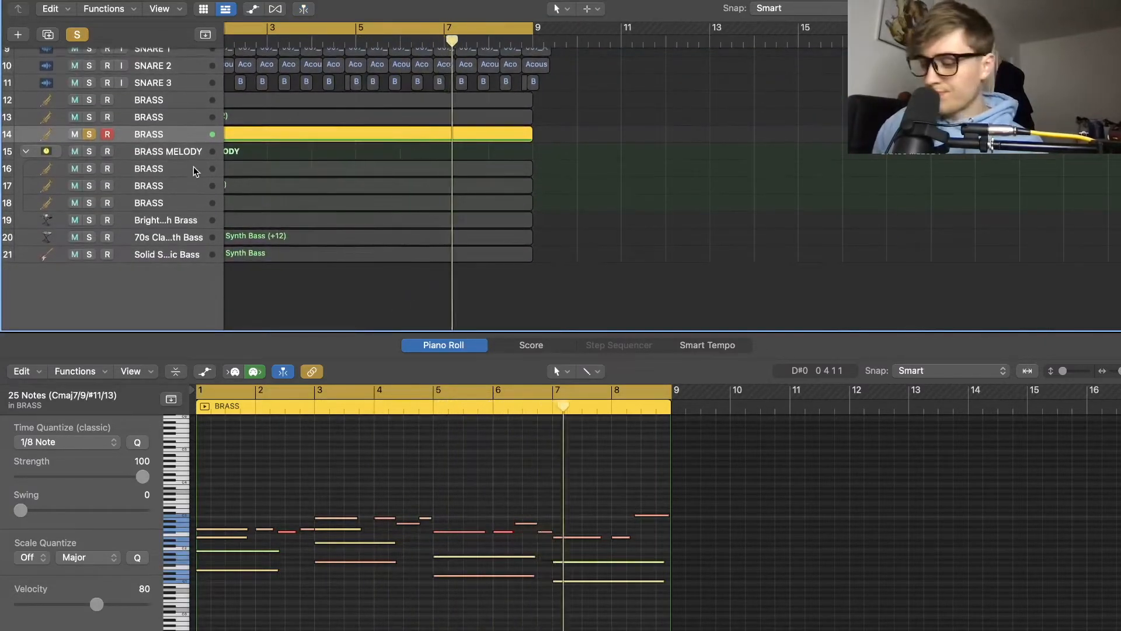
In the recorded BRASS track's Kontakt Session Horns, set the Animator category to NU-JAZZ/FUNK and the song to Fractious Horns
{"action": "key", "text": "x"}
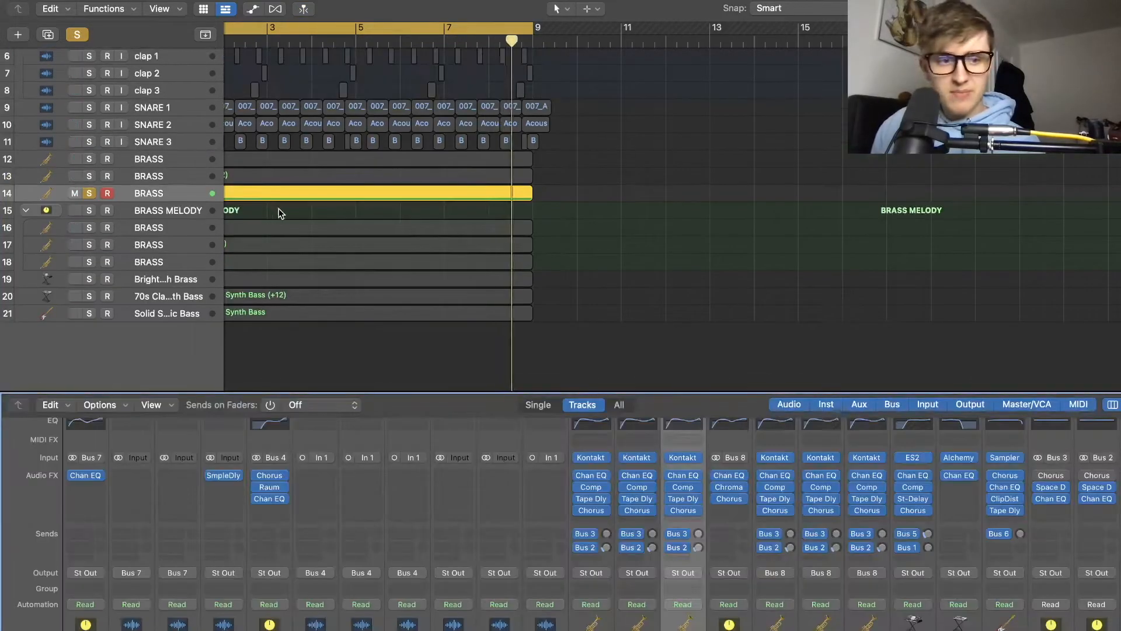
{"action": "scroll", "coordinate": [733, 306], "scroll_direction": "left", "scroll_amount": 1}
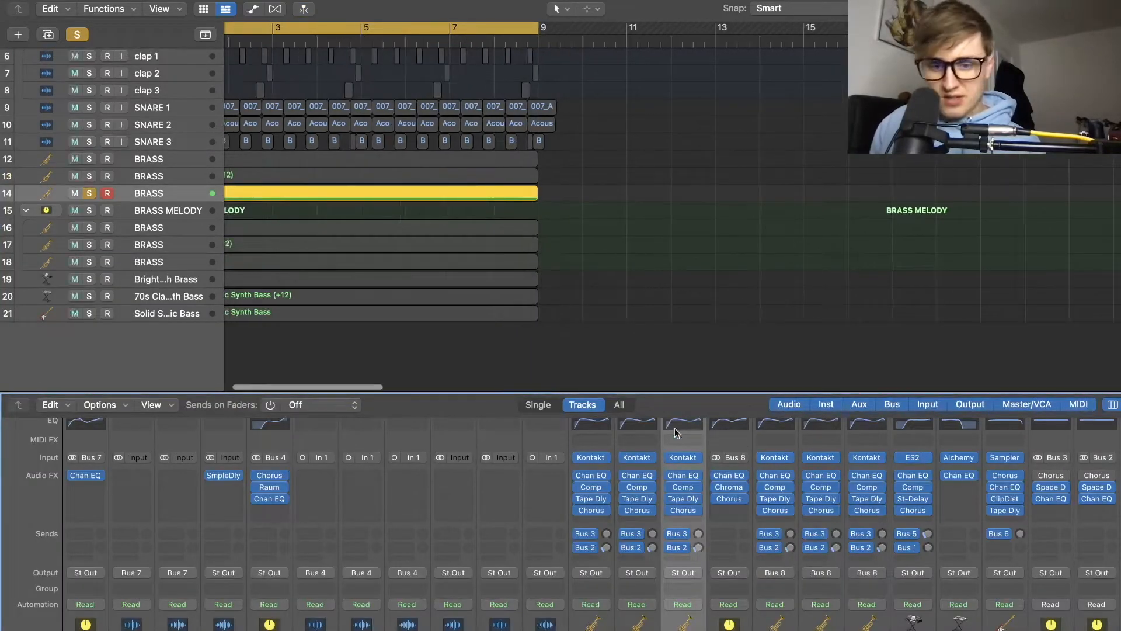
{"action": "left_click", "coordinate": [686, 457]}
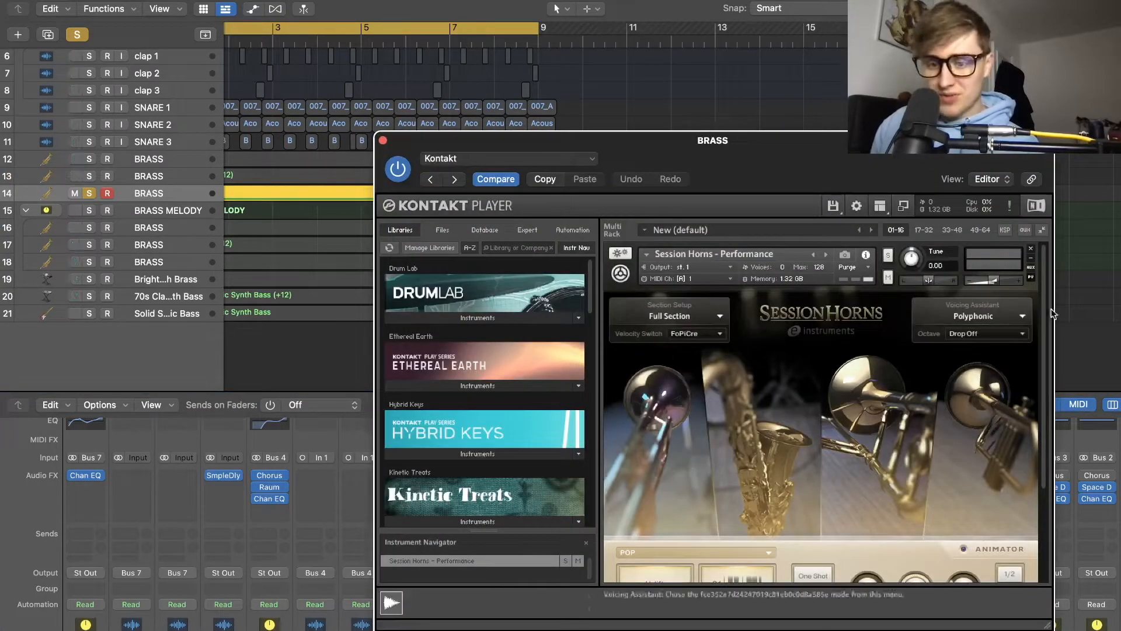
{"action": "scroll", "coordinate": [810, 524], "scroll_direction": "down", "scroll_amount": 3}
{"action": "left_click", "coordinate": [770, 461]}
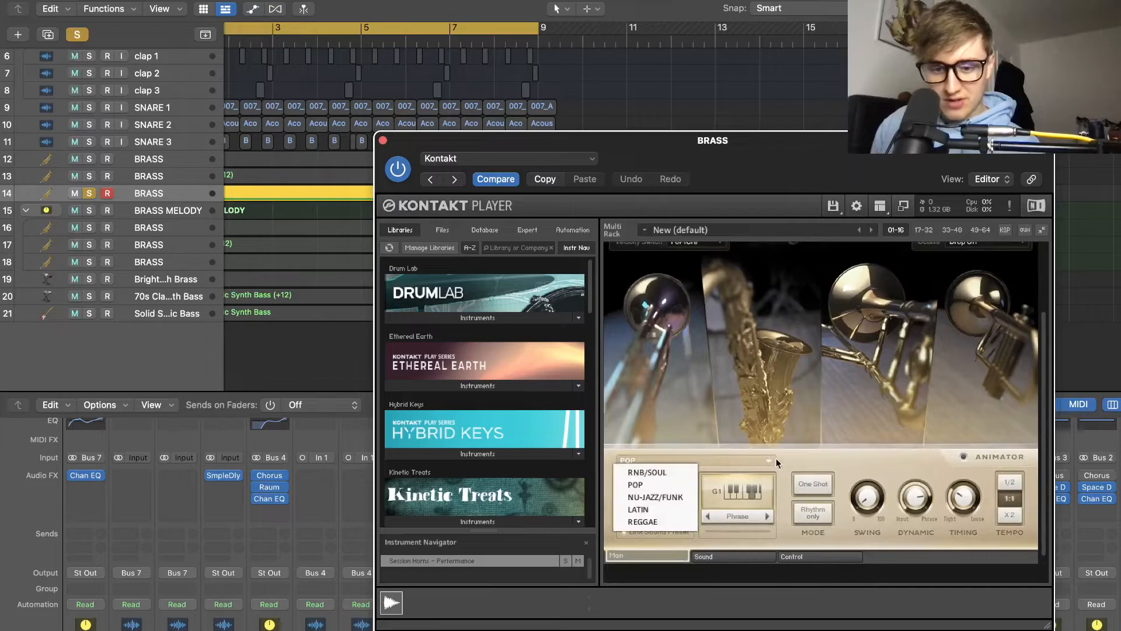
{"action": "left_click", "coordinate": [664, 497]}
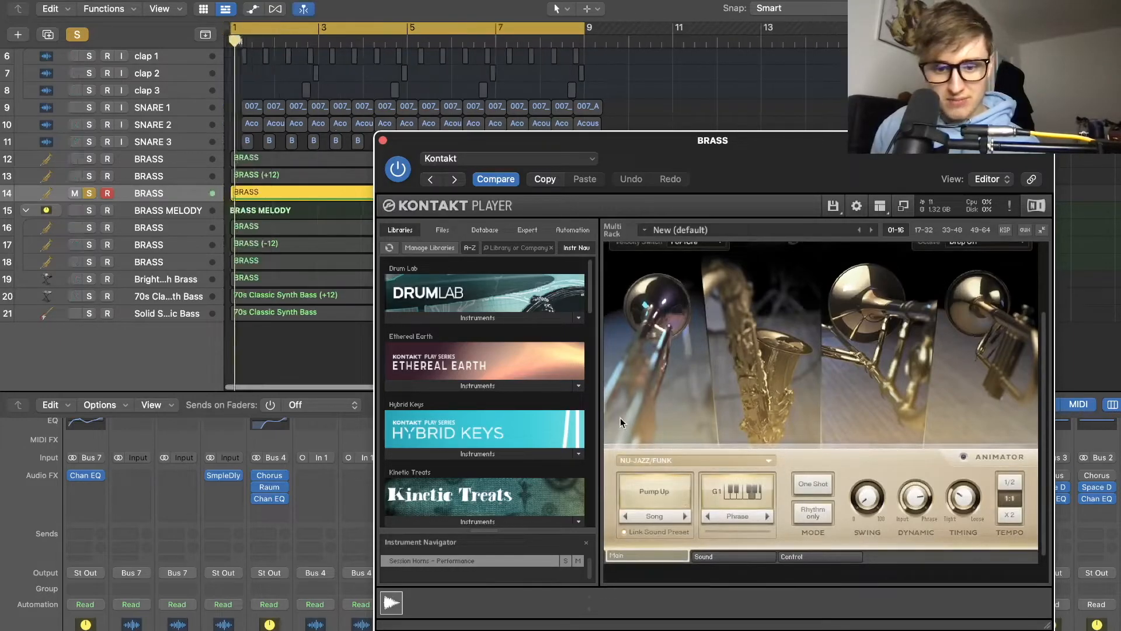
{"action": "scroll", "coordinate": [502, 347], "scroll_direction": "down", "scroll_amount": 1}
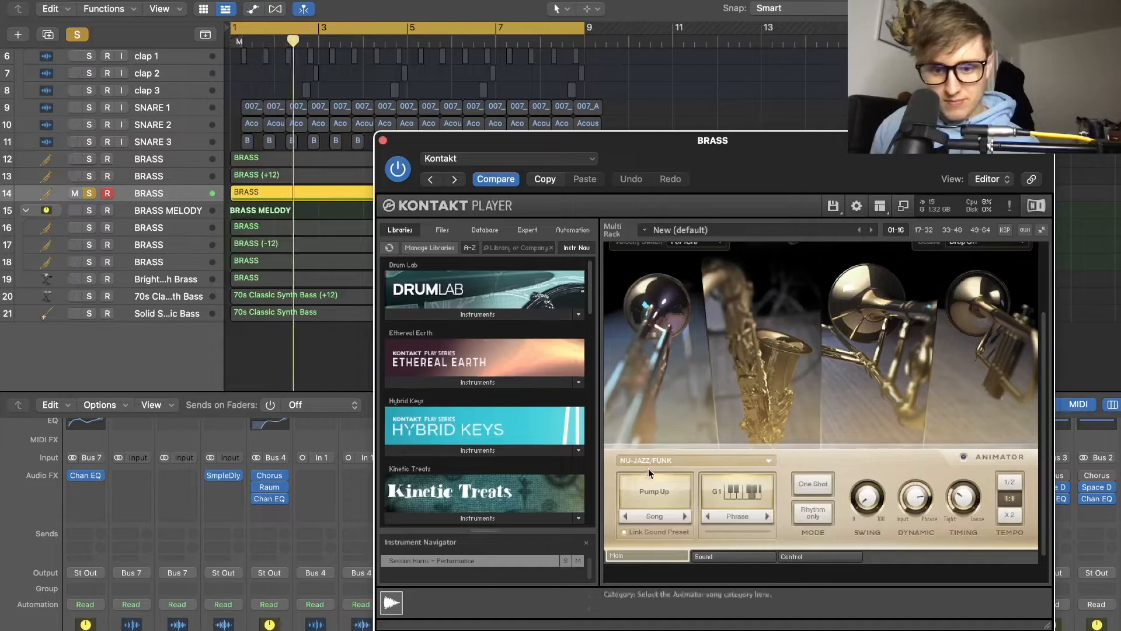
{"action": "left_click", "coordinate": [685, 516]}
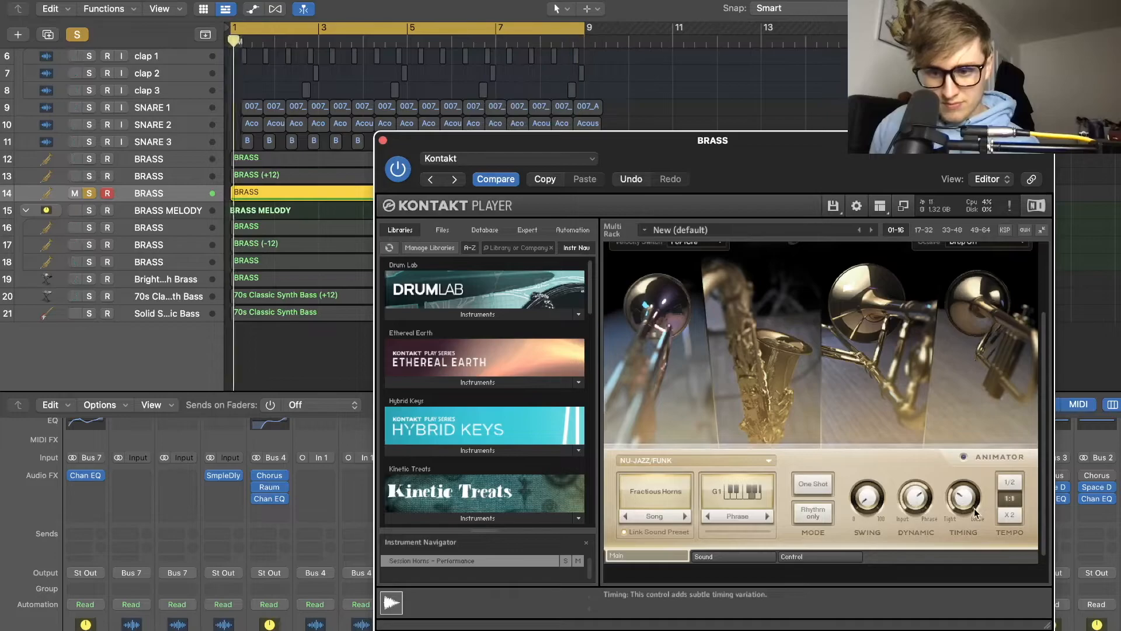
{"action": "scroll", "coordinate": [888, 487], "scroll_direction": "down", "scroll_amount": 2}
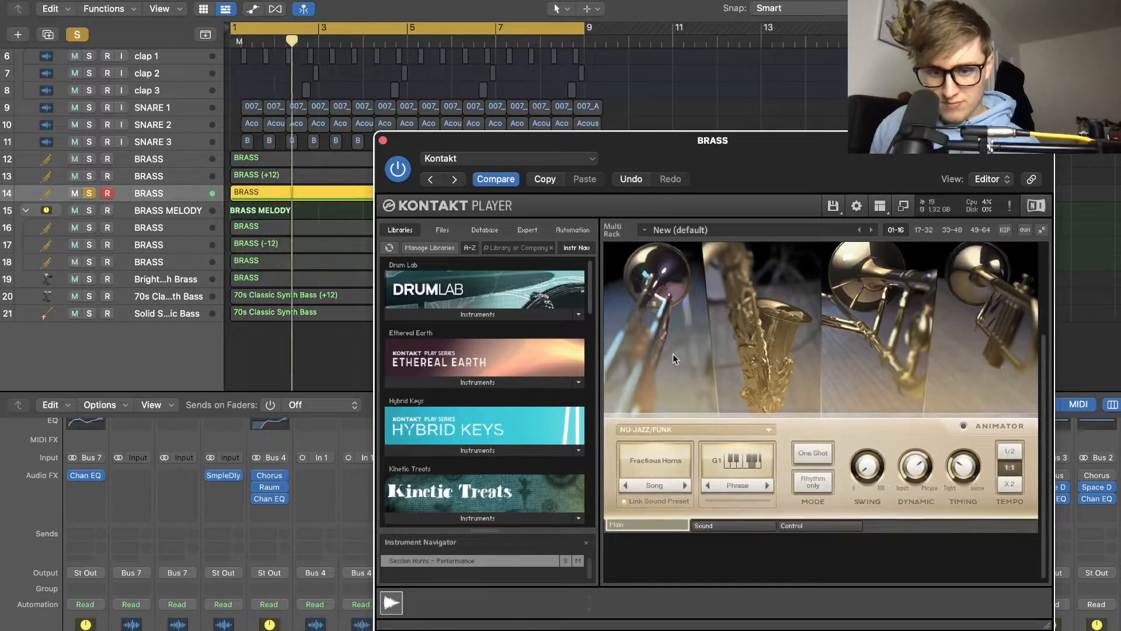
{"action": "left_click", "coordinate": [383, 141]}
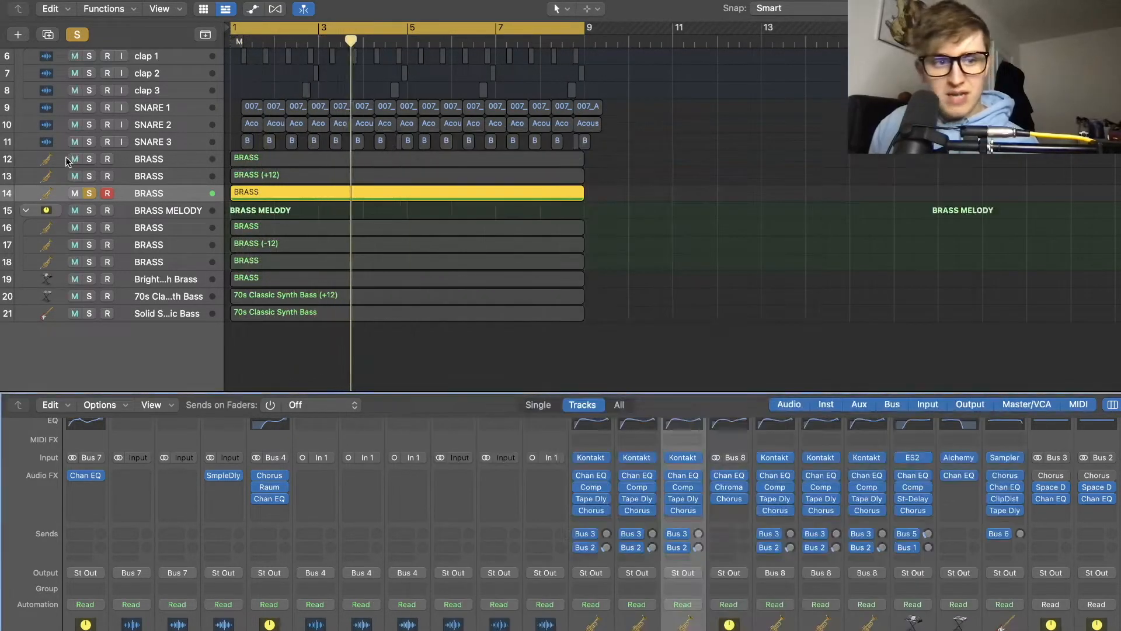
Solo the remaining BRASS tracks, the BRASS MELODY stack and Bright Synth Brass to check their blend and mixer levels
{"action": "left_click", "coordinate": [90, 159]}
{"action": "left_click", "coordinate": [89, 176]}
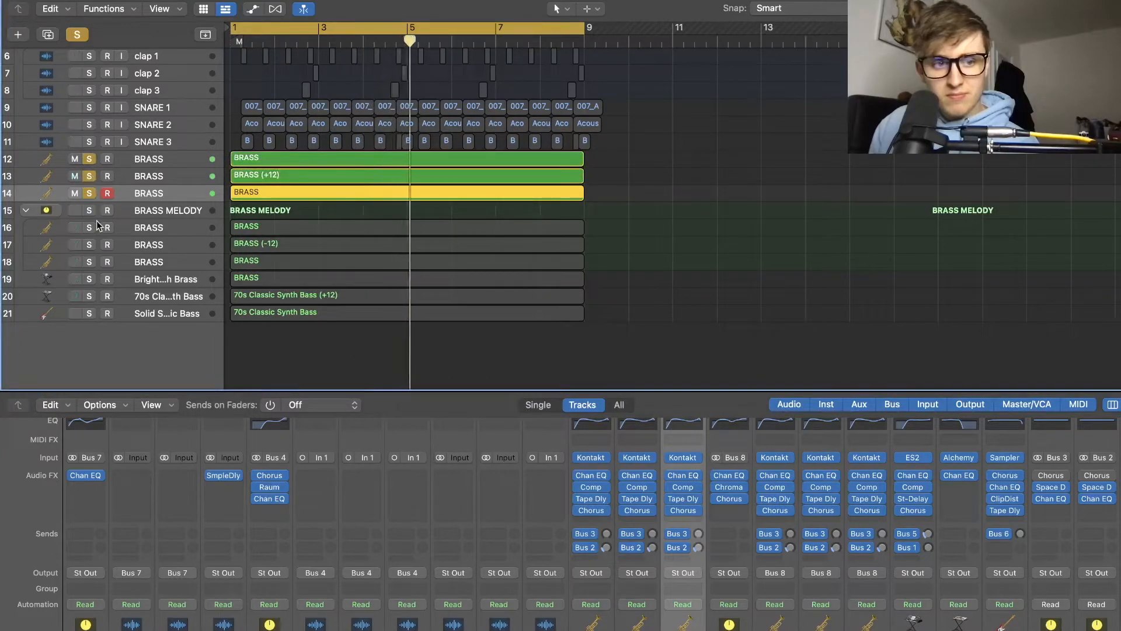
{"action": "left_click_drag", "start_coordinate": [89, 210], "coordinate": [90, 261]}
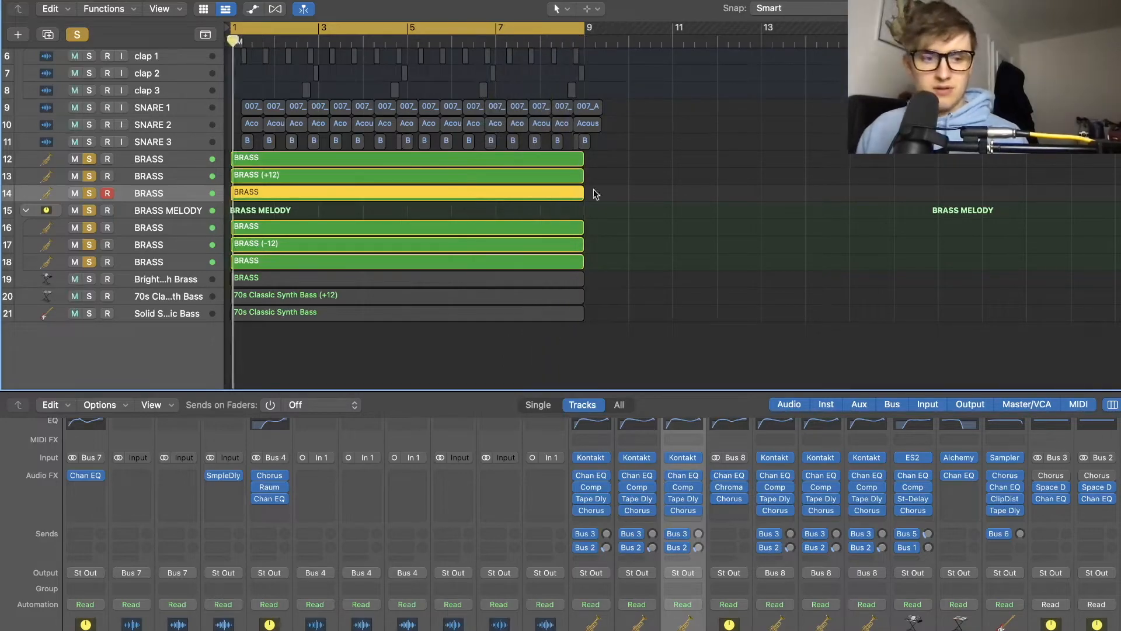
{"action": "left_click", "coordinate": [90, 278]}
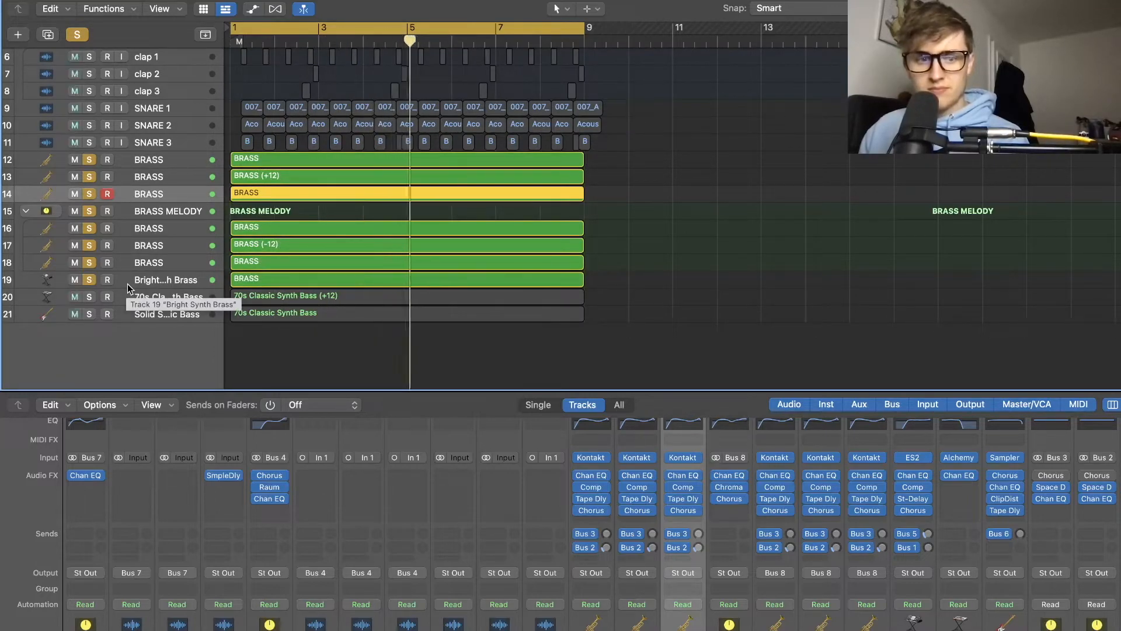
{"action": "key", "text": "x"}
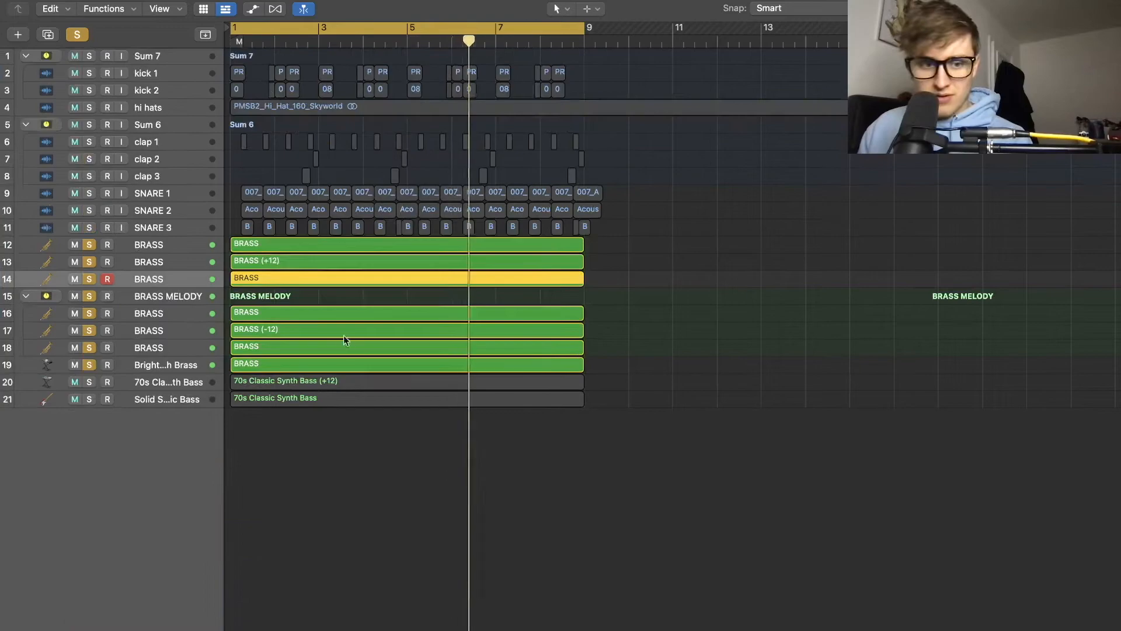
{"action": "key", "text": "x"}
{"action": "scroll", "coordinate": [707, 575], "scroll_direction": "down", "scroll_amount": 4}
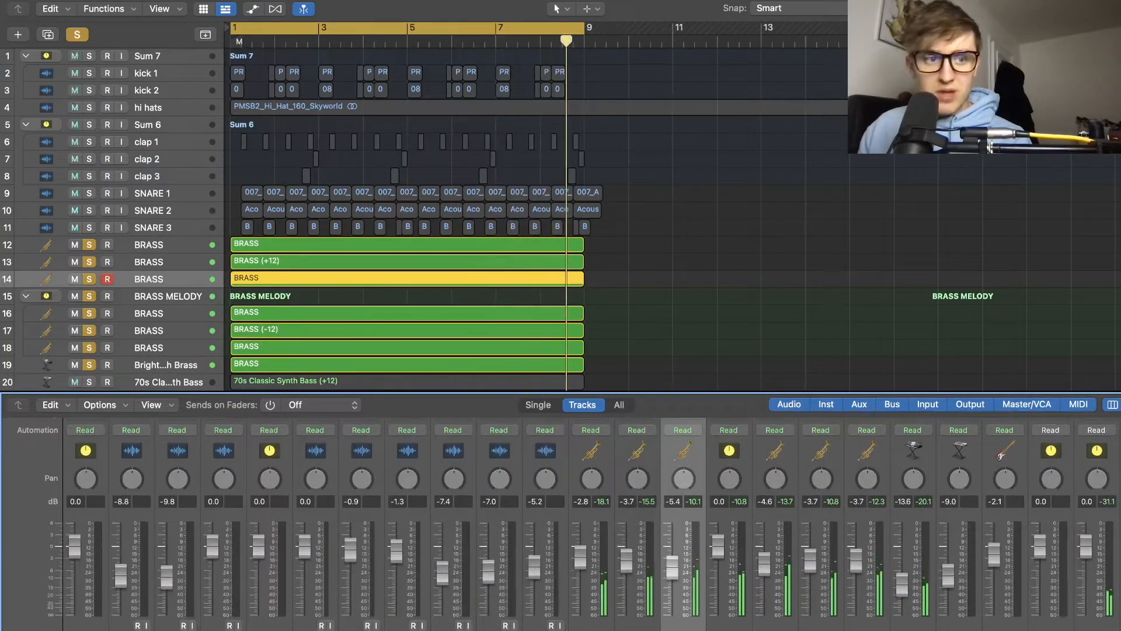
{"action": "key", "text": "x"}
Clear all solos and play back the full arrangement with every track in view
{"action": "left_click", "coordinate": [78, 34]}
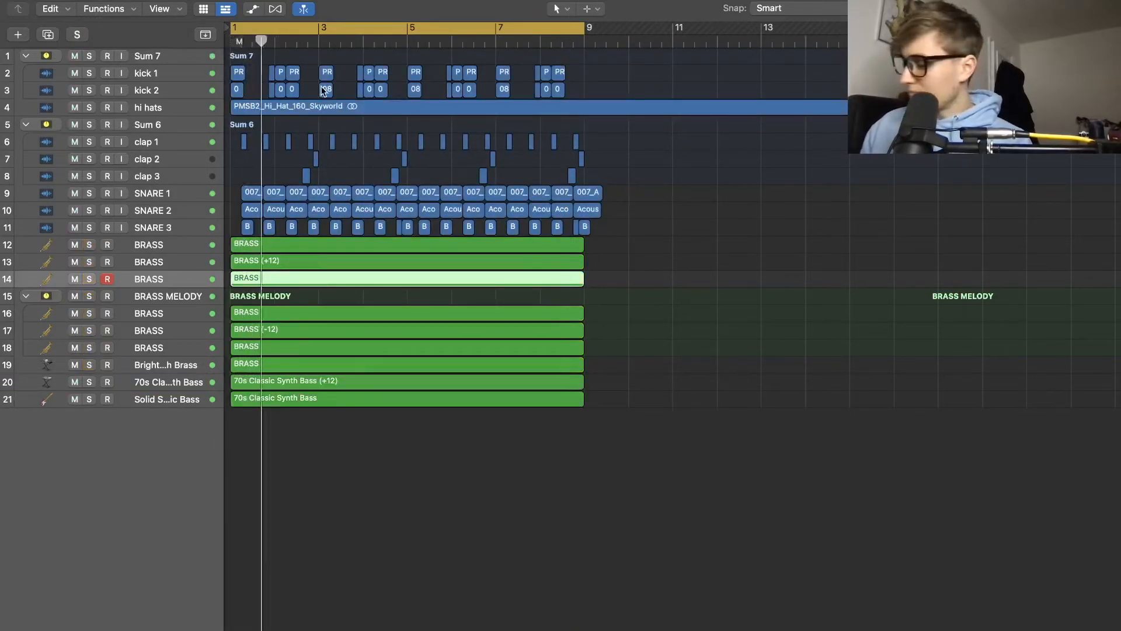
{"action": "key", "text": "z"}
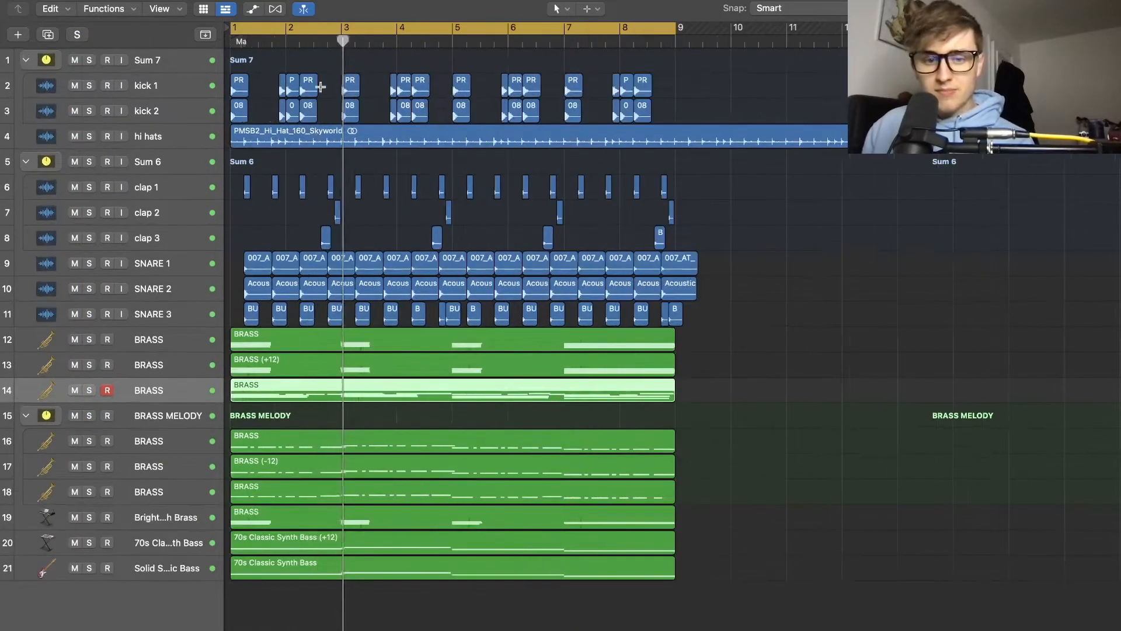
{"action": "key", "text": "z"}
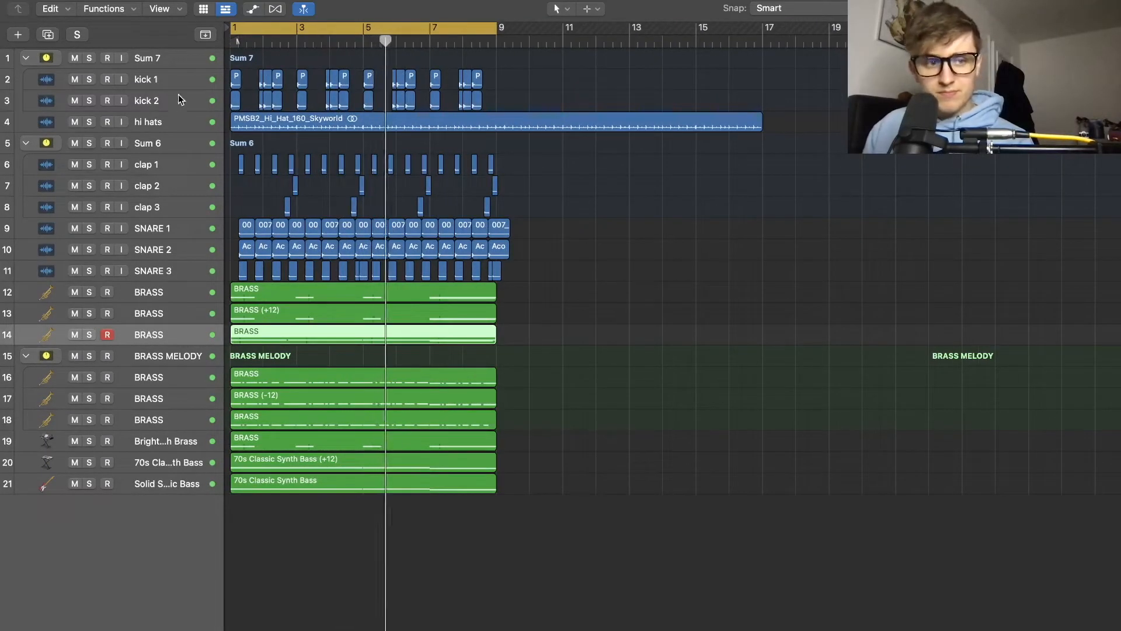
Group the SNARE 1, SNARE 2 and SNARE 3 tracks into a summing track stack
{"action": "left_click", "coordinate": [177, 229]}
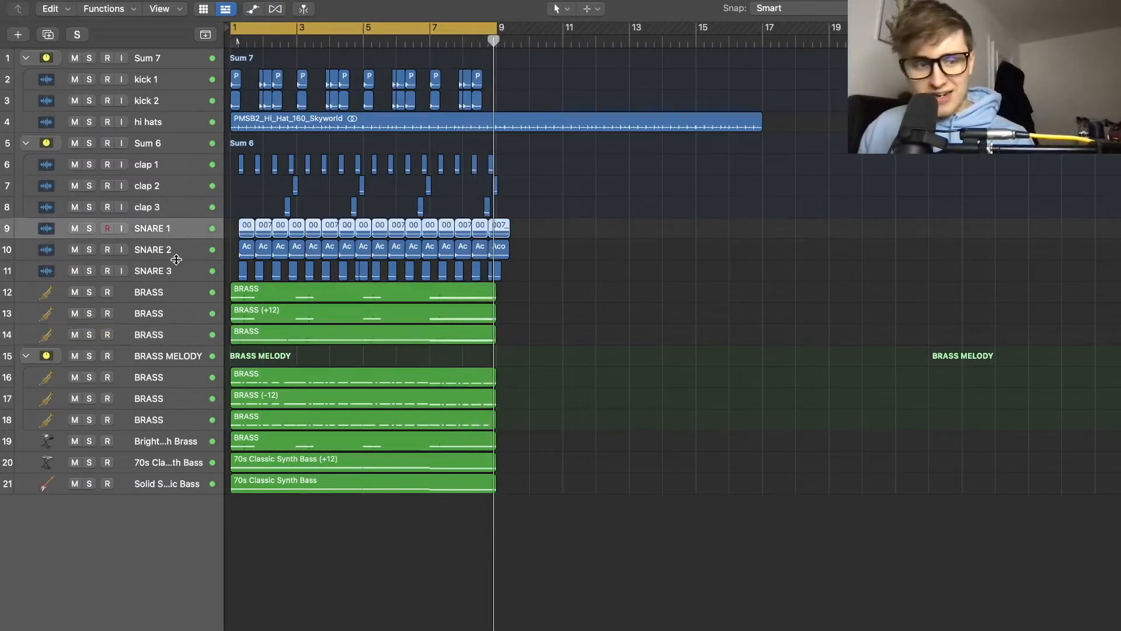
{"action": "left_click", "coordinate": [179, 271], "text": "shift"}
{"action": "key", "text": "super+shift+d"}
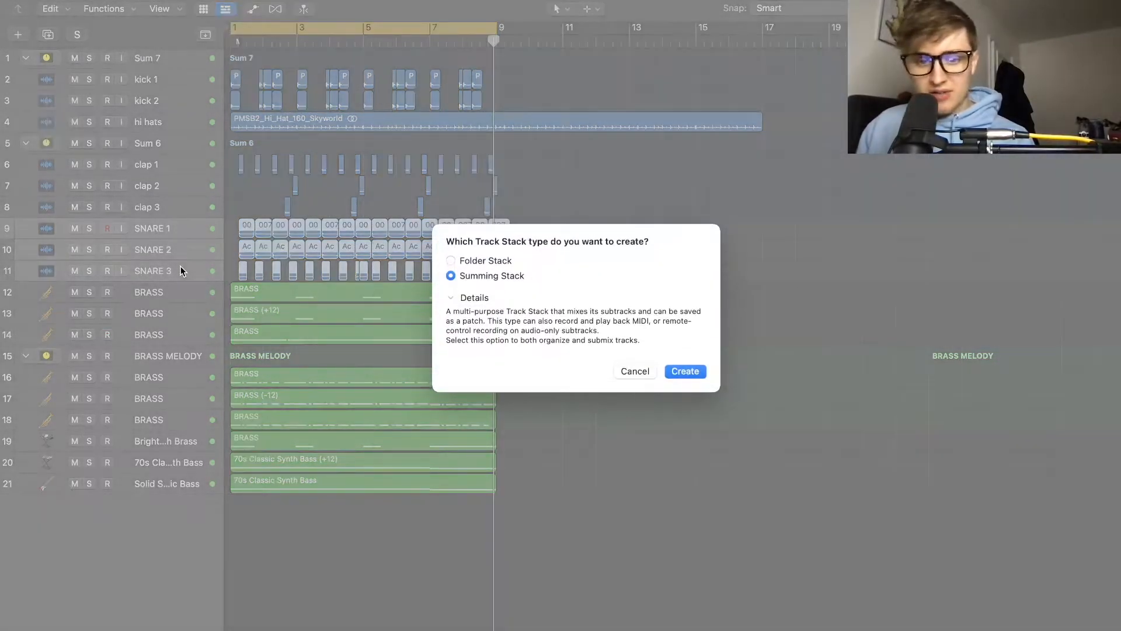
{"action": "key", "text": "Return"}
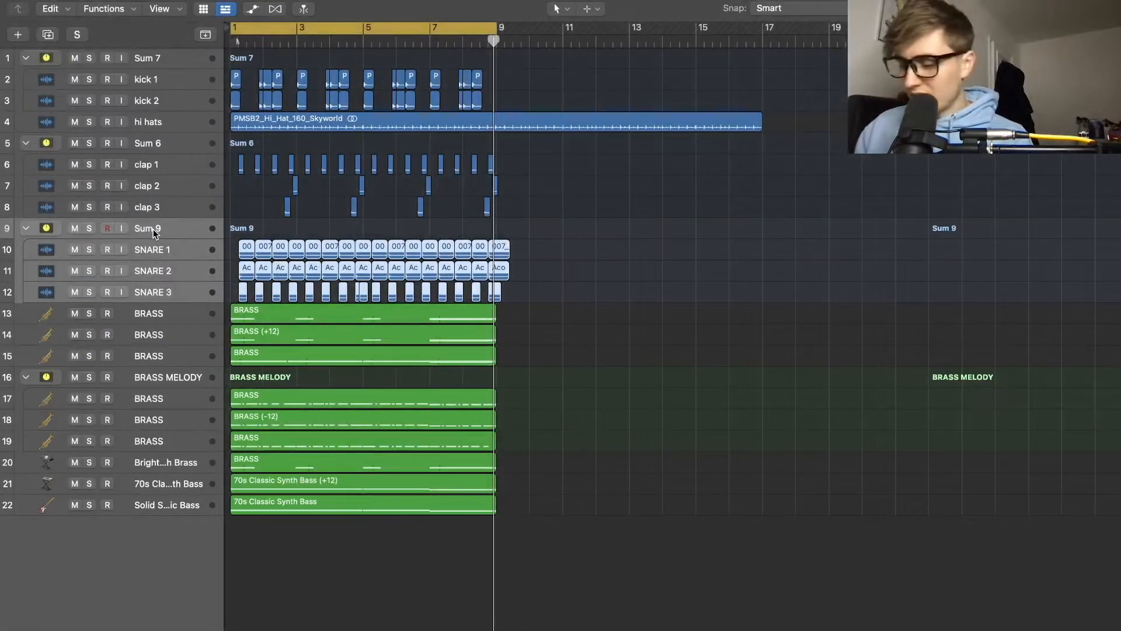
Solo the Sum 9 snare stack and show its channel strip in the mixer
{"action": "key", "text": "s"}
{"action": "key", "text": "e"}
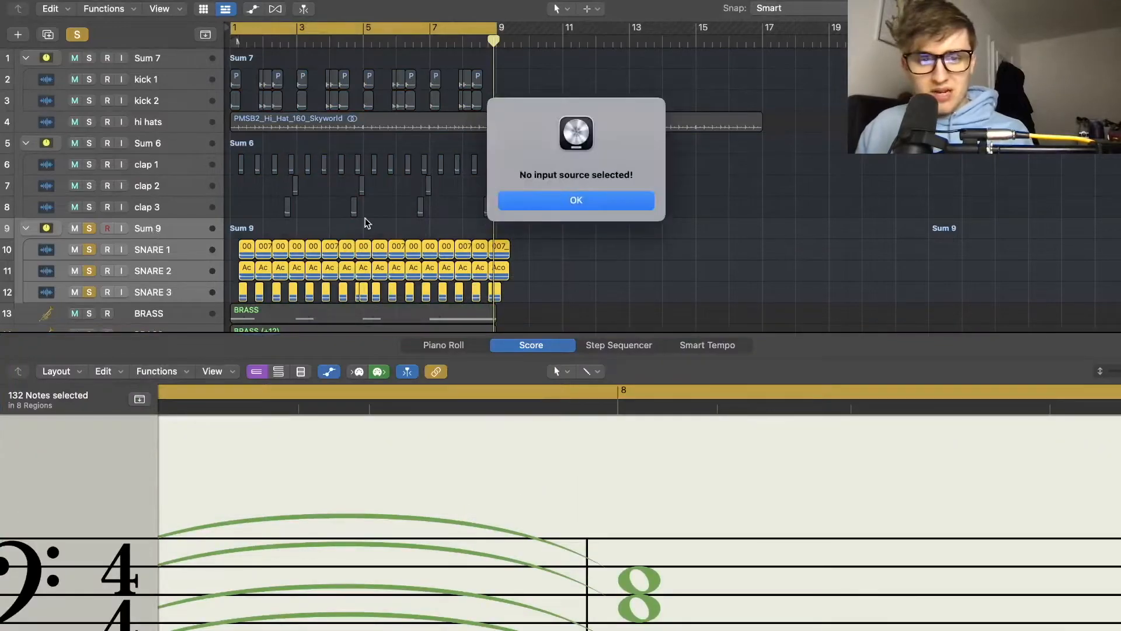
{"action": "left_click", "coordinate": [569, 205]}
{"action": "key", "text": "x"}
{"action": "key", "text": "r"}
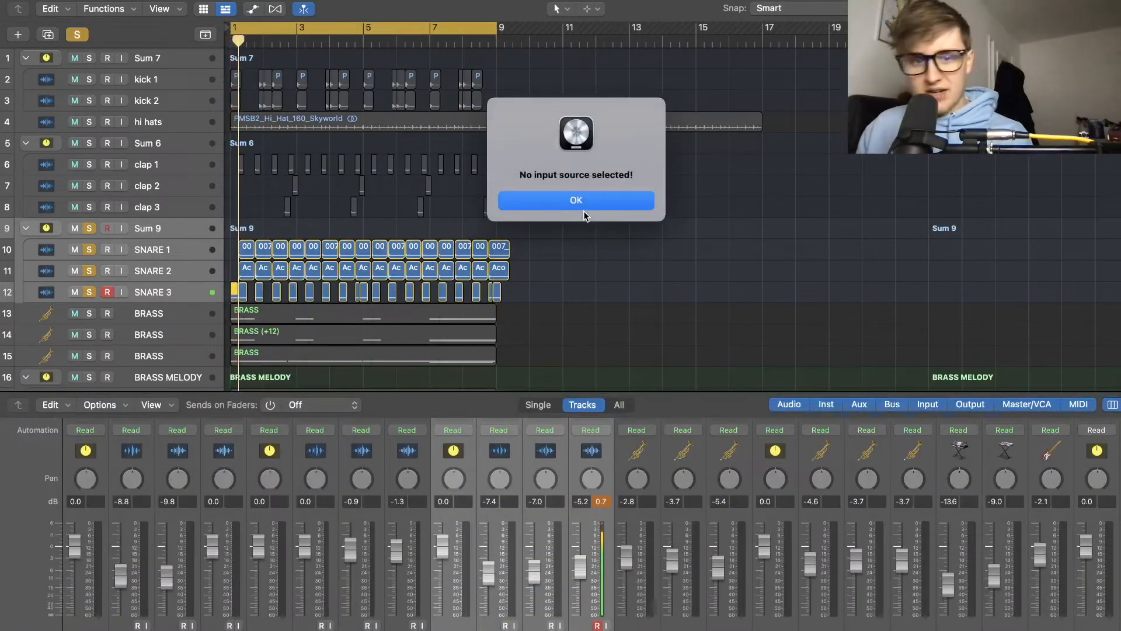
{"action": "left_click", "coordinate": [521, 204]}
{"action": "key", "text": "x"}
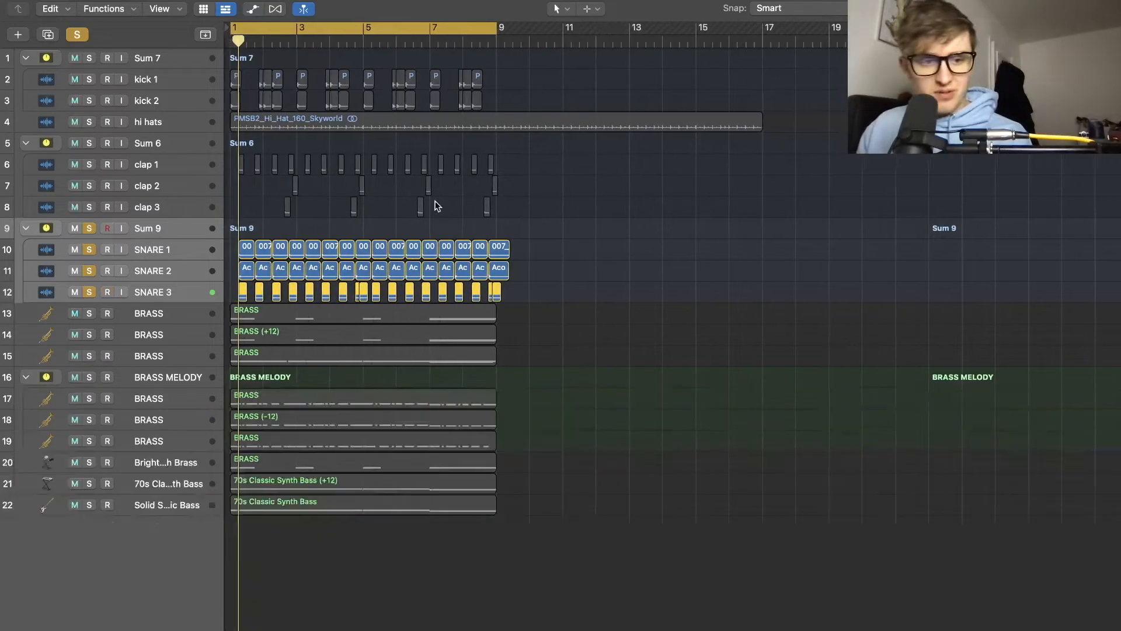
{"action": "key", "text": "x"}
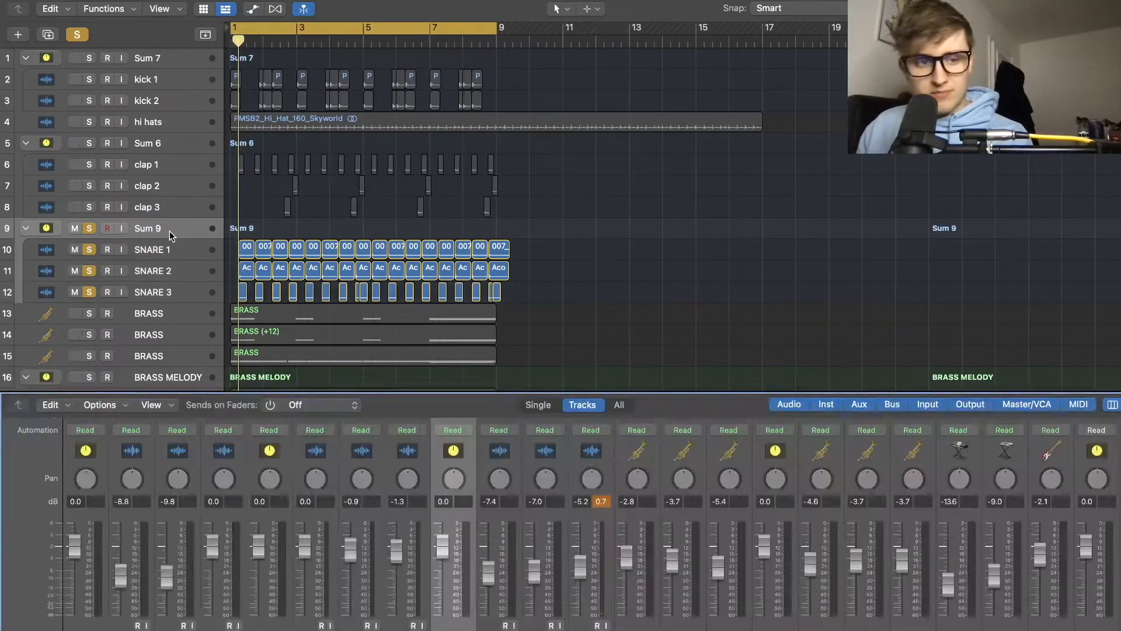
Insert the Raum reverb as the first audio effect on the Sum 9 snare stack
{"action": "scroll", "coordinate": [461, 447], "scroll_direction": "up", "scroll_amount": 5}
{"action": "left_click", "coordinate": [465, 534]}
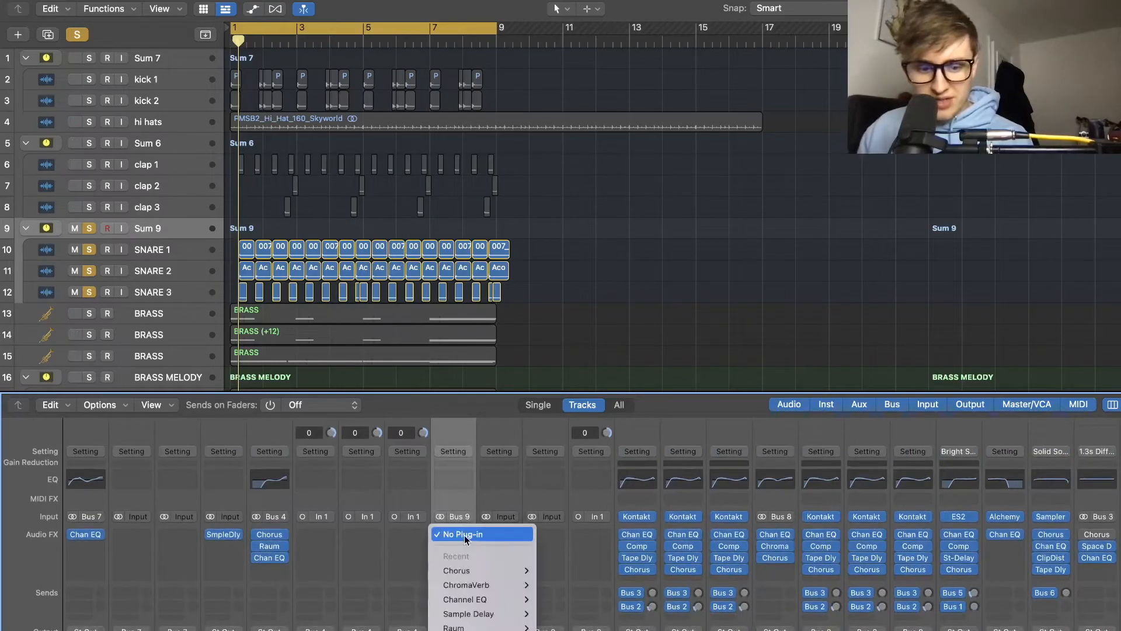
{"action": "scroll", "coordinate": [494, 525], "scroll_direction": "down", "scroll_amount": 4}
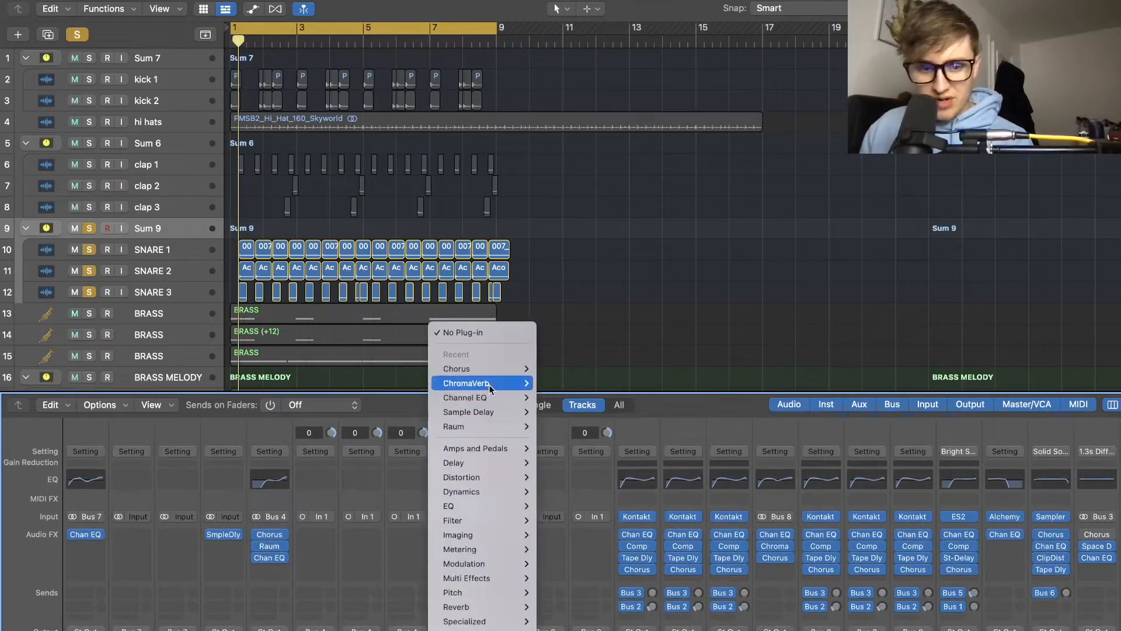
{"action": "mouse_move", "coordinate": [490, 427]}
{"action": "left_click", "coordinate": [554, 427]}
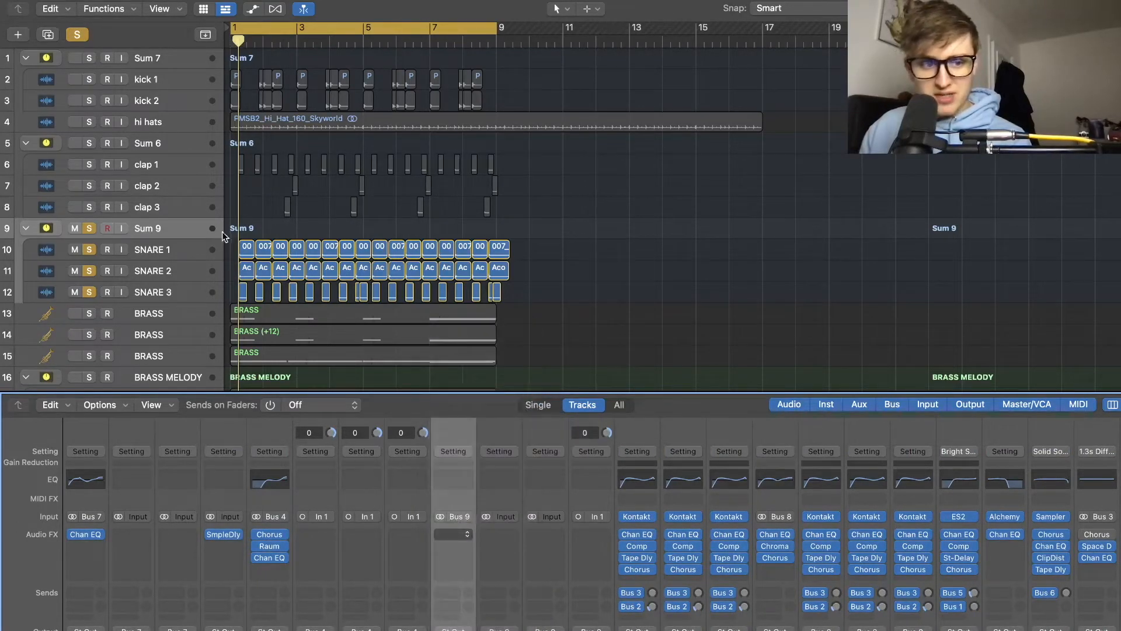
While the snares play, lower Raum's mix to about 15 %, shorten its decay and raise its diffusion
{"action": "key", "text": "space"}
{"action": "left_click_drag", "start_coordinate": [584, 332], "coordinate": [583, 450]}
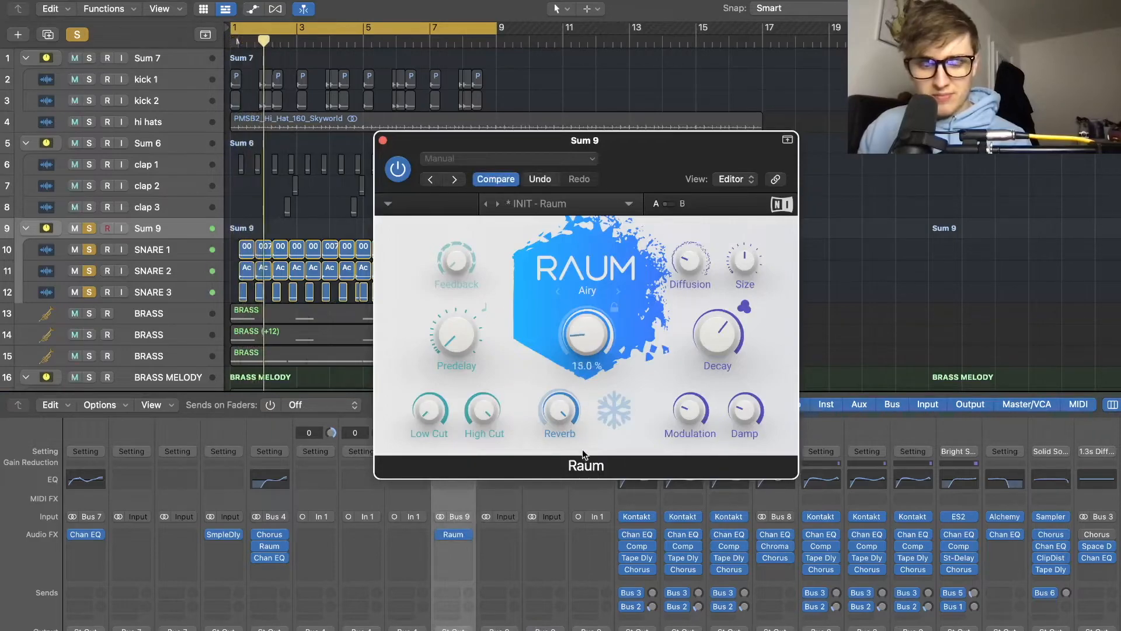
{"action": "left_click_drag", "start_coordinate": [731, 346], "coordinate": [722, 406]}
{"action": "left_click_drag", "start_coordinate": [695, 263], "coordinate": [696, 195]}
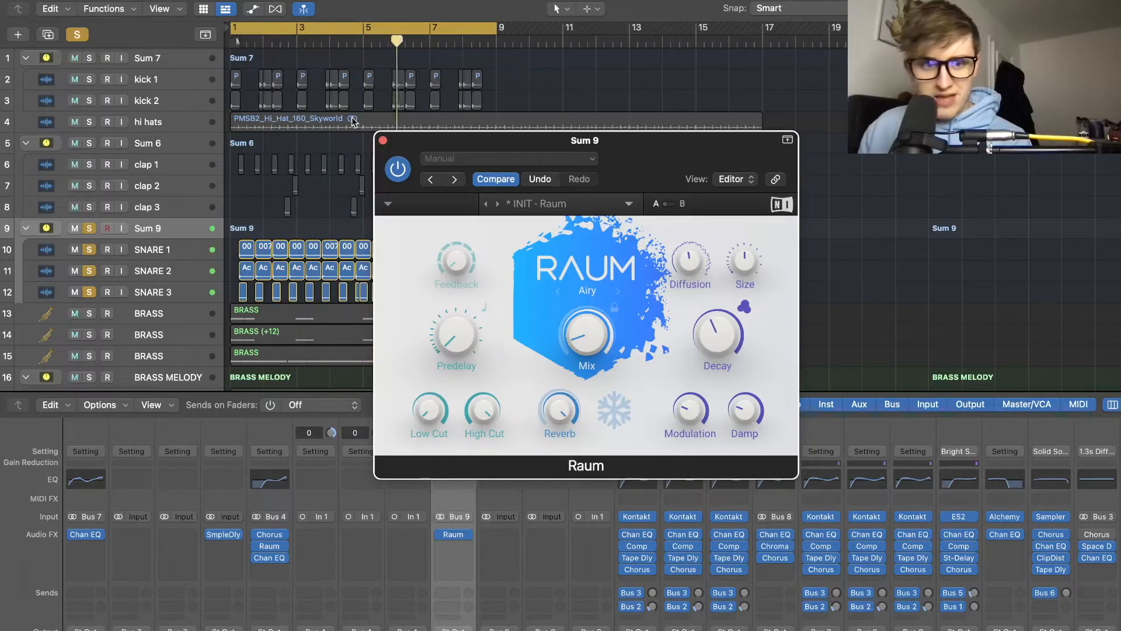
{"action": "left_click", "coordinate": [383, 141]}
Clear the snare stack's solo to hear the reverb within the full beat
{"action": "left_click", "coordinate": [79, 34]}
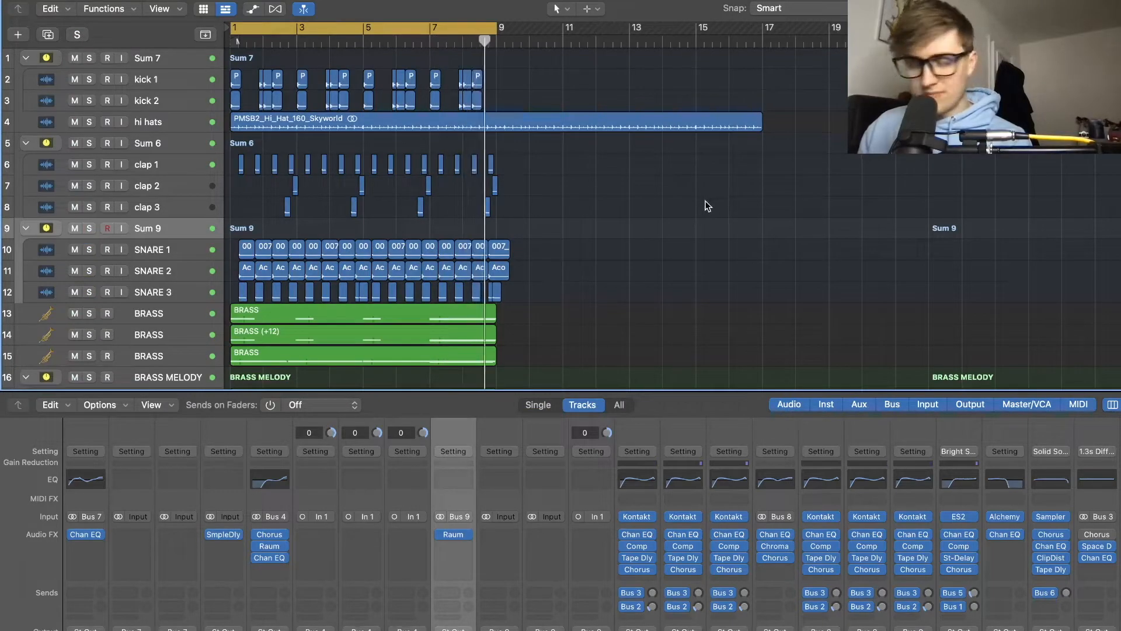
{"action": "key", "text": "x"}
Trim the end of the hi hats region back to bar 9 to match the other parts
{"action": "key", "text": "super+Up"}
{"action": "key", "text": "super+Up"}
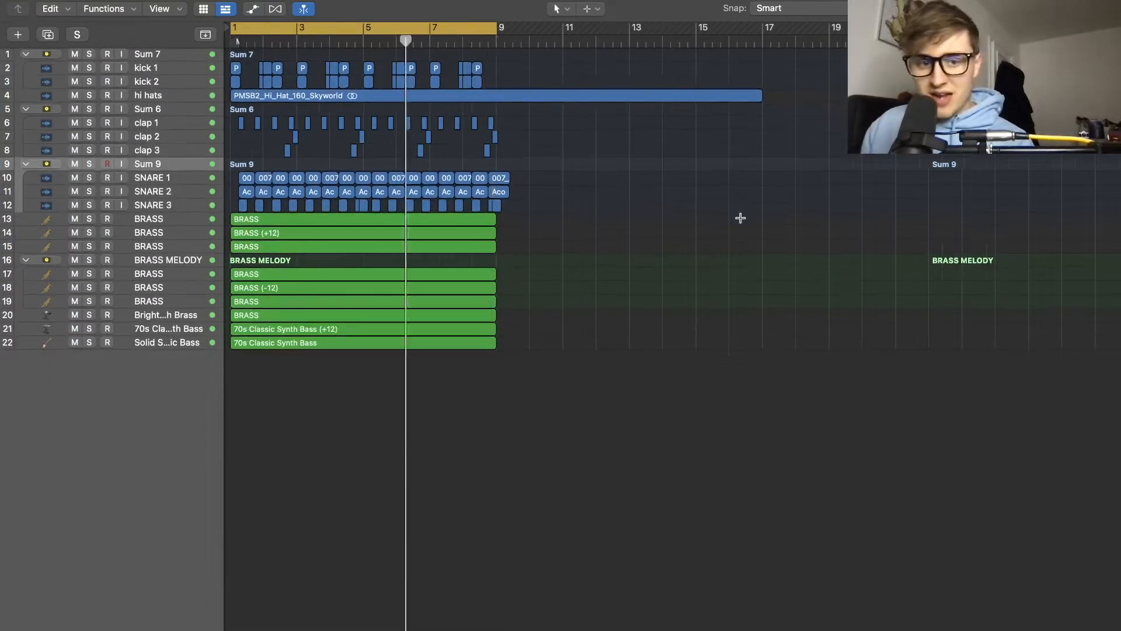
{"action": "key", "text": "super+Left"}
{"action": "left_click_drag", "start_coordinate": [406, 95], "coordinate": [318, 98]}
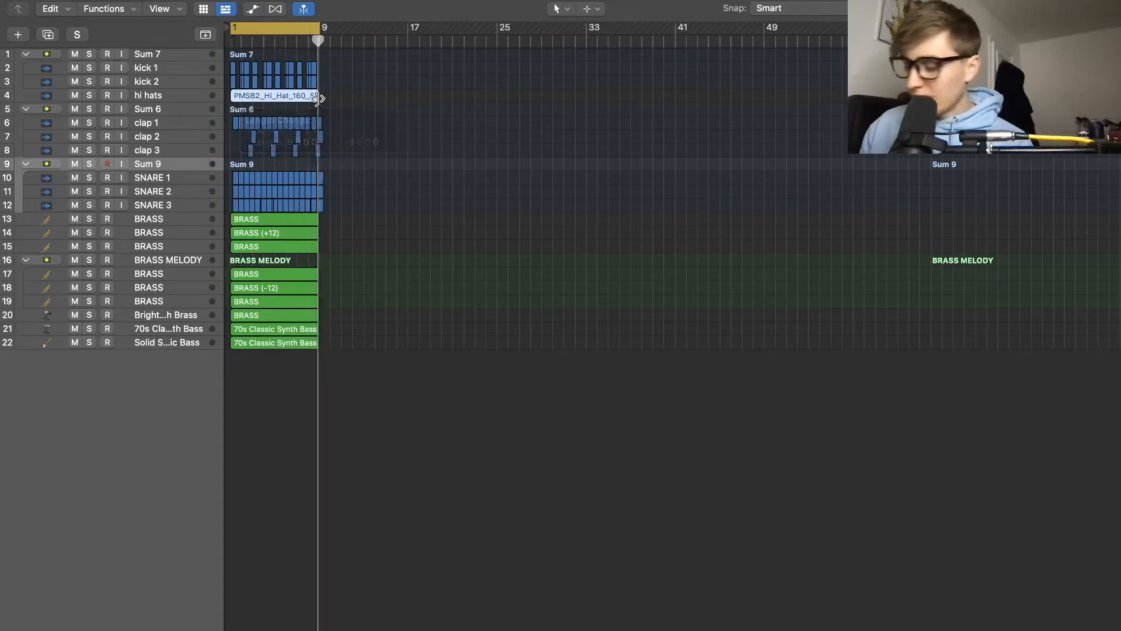
Copy all regions of the eight-bar loop to bar 21 and delete the originals at bar 1
{"action": "key", "text": "super+Right"}
{"action": "left_click_drag", "start_coordinate": [448, 370], "coordinate": [171, 53]}
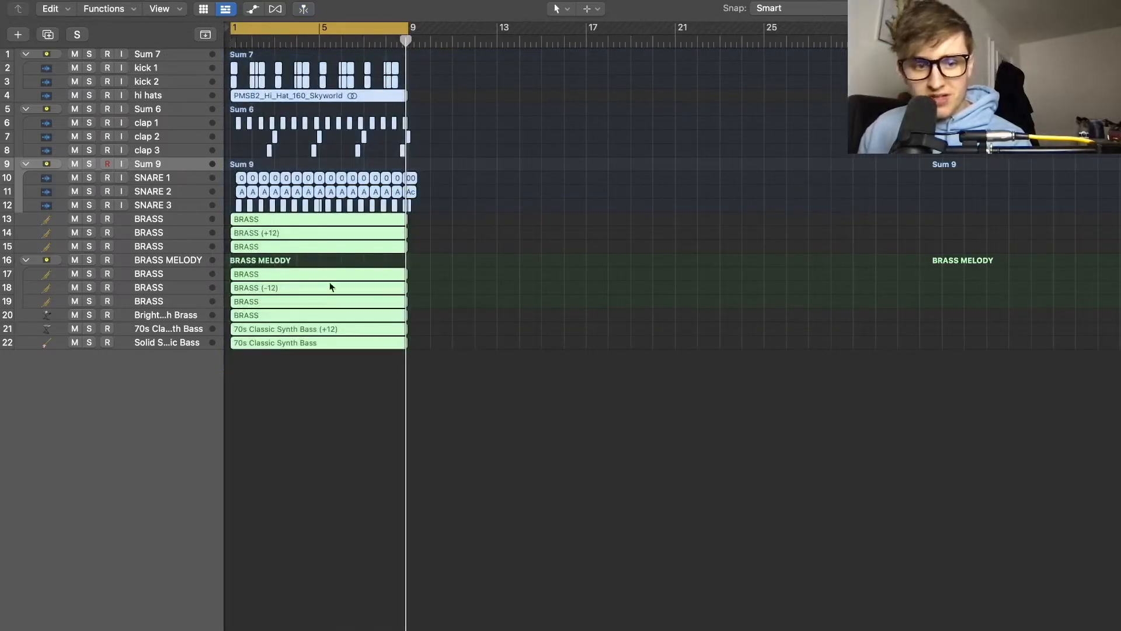
{"action": "left_click_drag", "start_coordinate": [328, 280], "coordinate": [776, 295]}
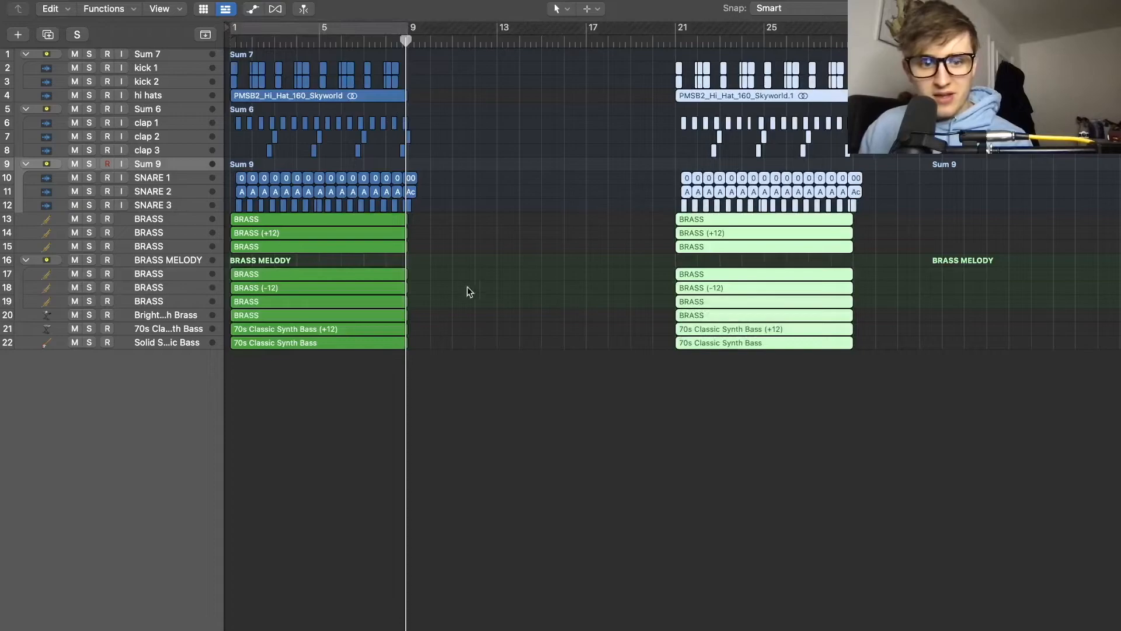
{"action": "left_click_drag", "start_coordinate": [519, 361], "coordinate": [234, 52]}
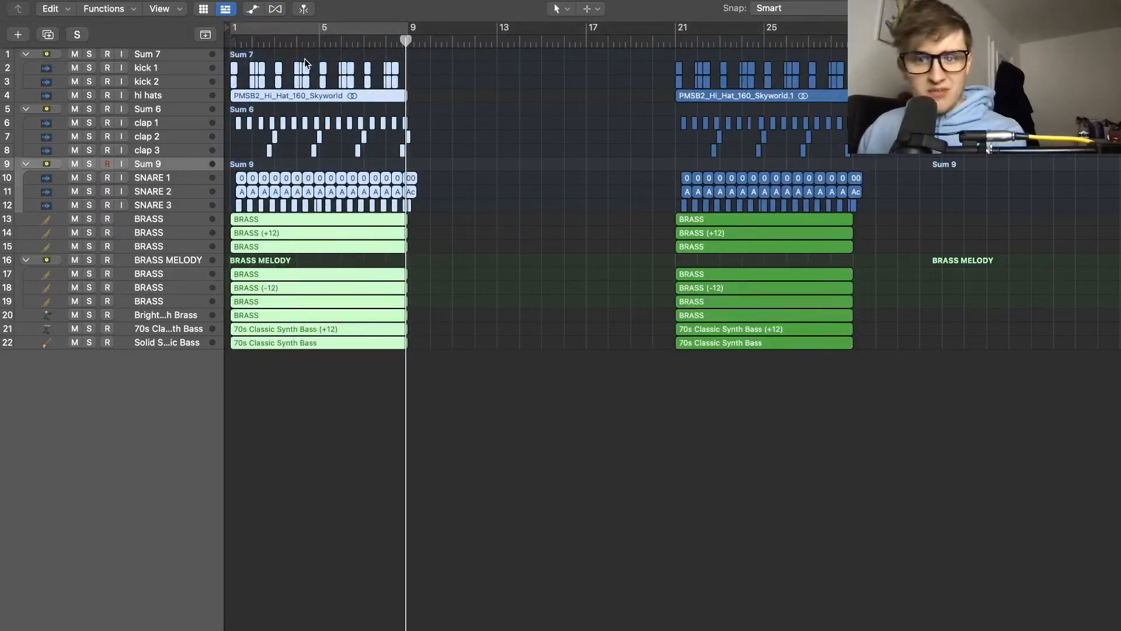
{"action": "key", "text": "Delete"}
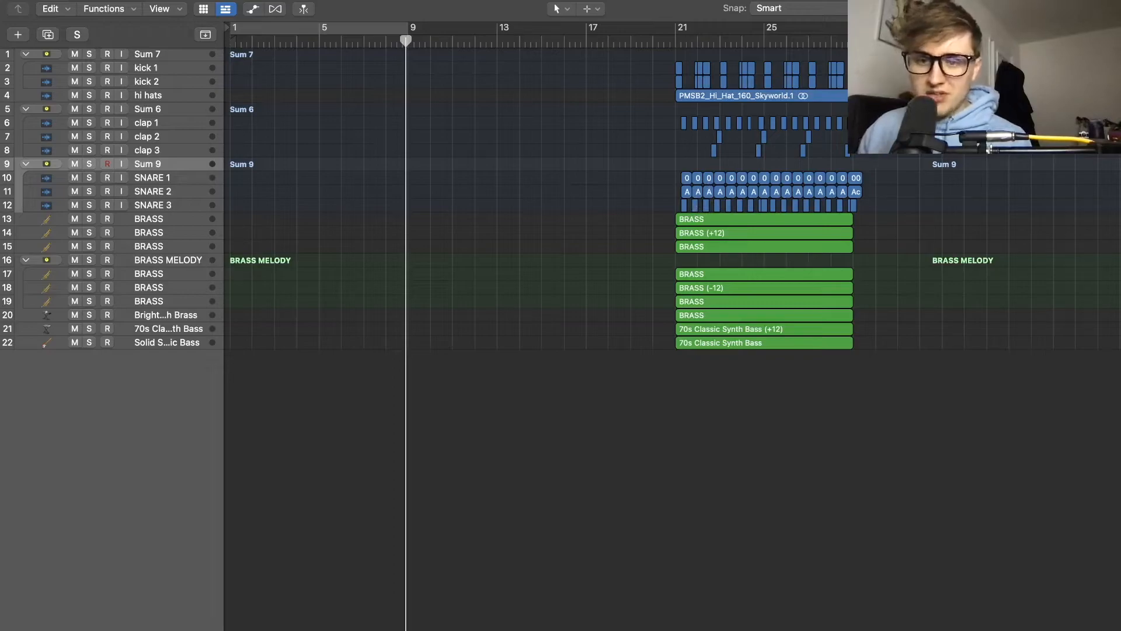
Copy the kick, hi hats and clap regions from the stored loop to bar 1 and play them from the start
{"action": "left_click_drag", "start_coordinate": [932, 155], "coordinate": [668, 64]}
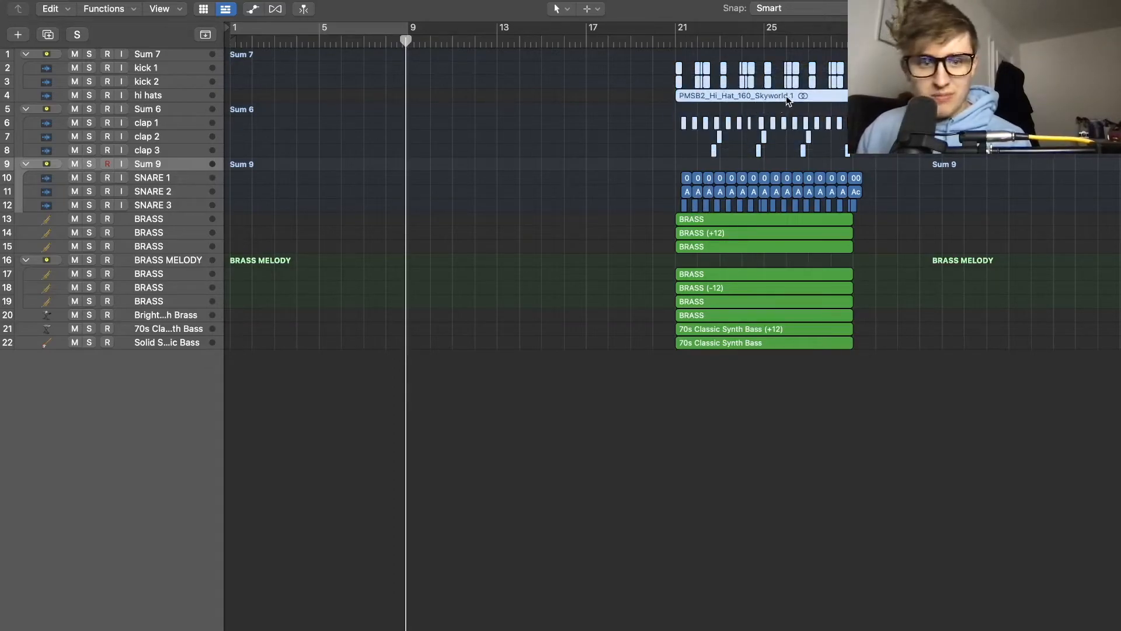
{"action": "left_click_drag", "start_coordinate": [786, 96], "coordinate": [342, 92]}
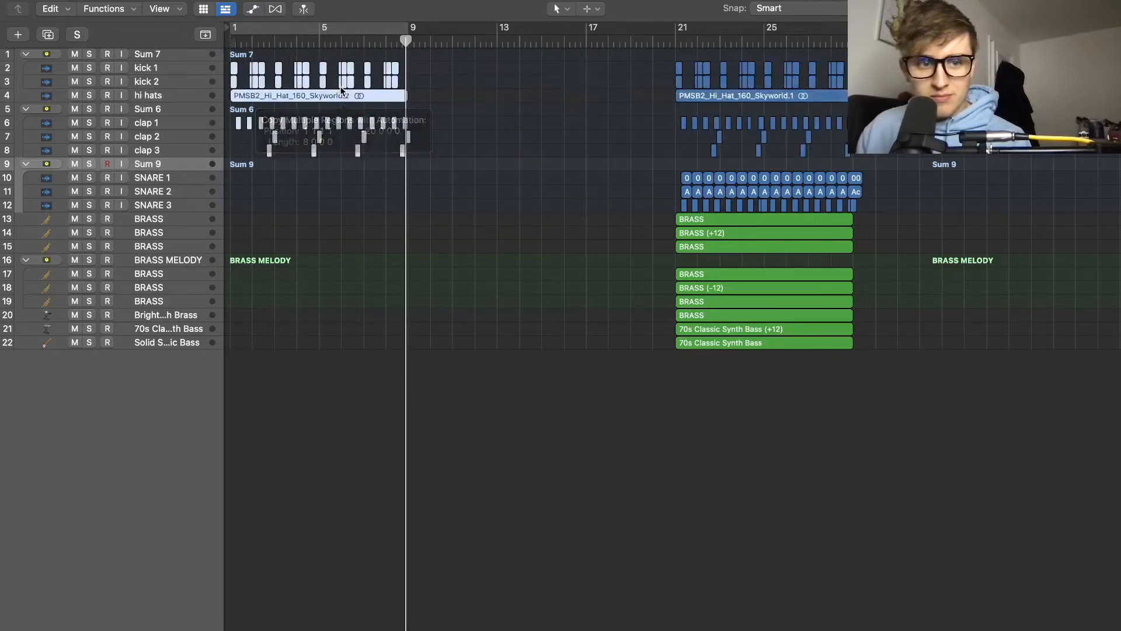
{"action": "left_click", "coordinate": [231, 42]}
{"action": "key", "text": "space"}
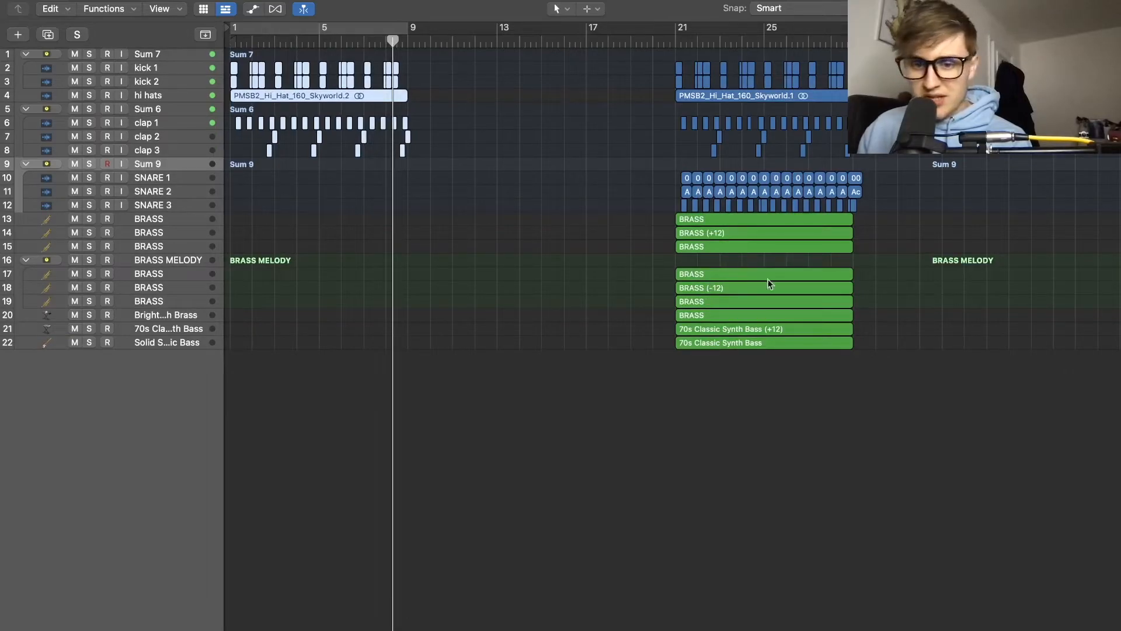
Copy the three BRASS MELODY stack regions to bar 1 and play them with the drums
{"action": "left_click_drag", "start_coordinate": [898, 272], "coordinate": [353, 268]}
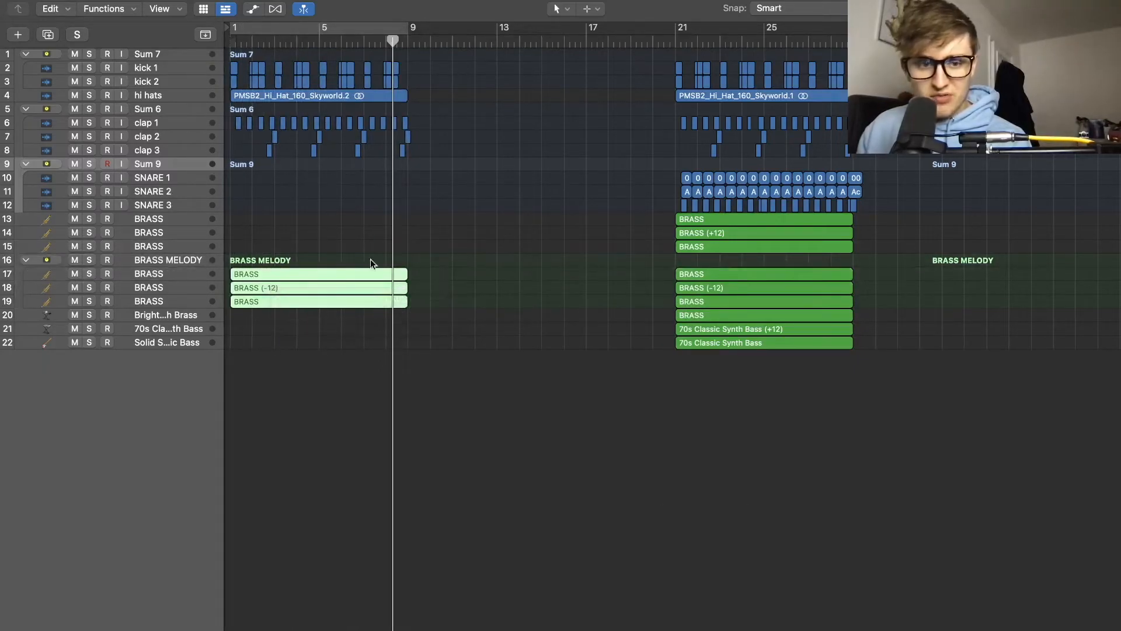
{"action": "left_click", "coordinate": [234, 39]}
{"action": "key", "text": "space"}
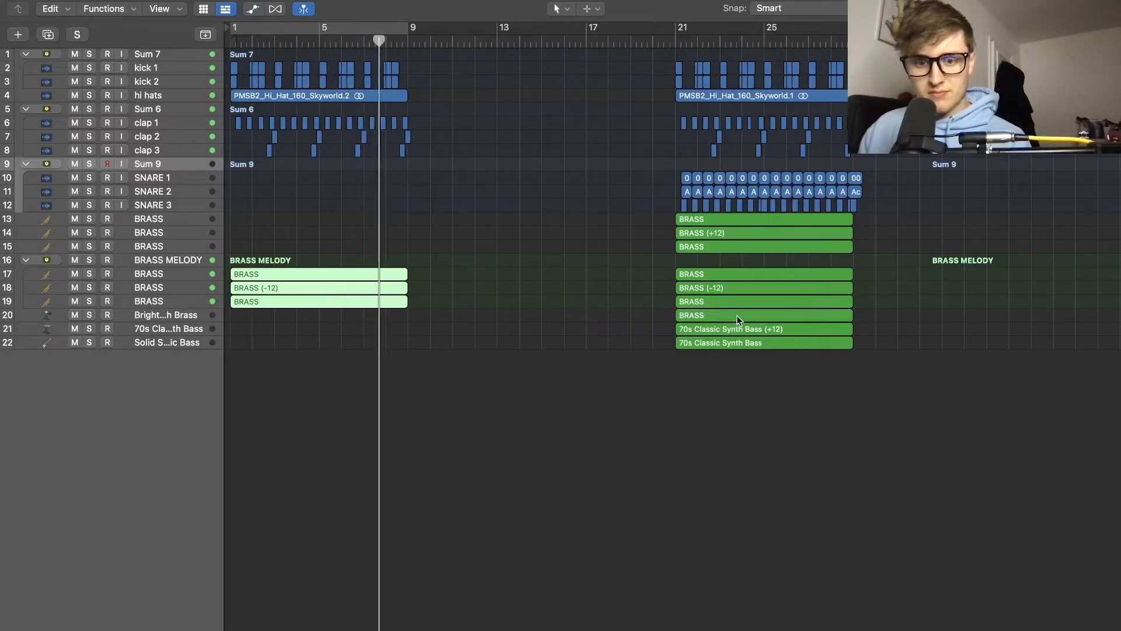
Stop playback, switch to Spotify and listen to the opening of Shake It Off as a reference, then return to the project
{"action": "key", "text": "space"}
{"action": "scroll", "coordinate": [628, 276], "scroll_direction": "left", "scroll_amount": 3}
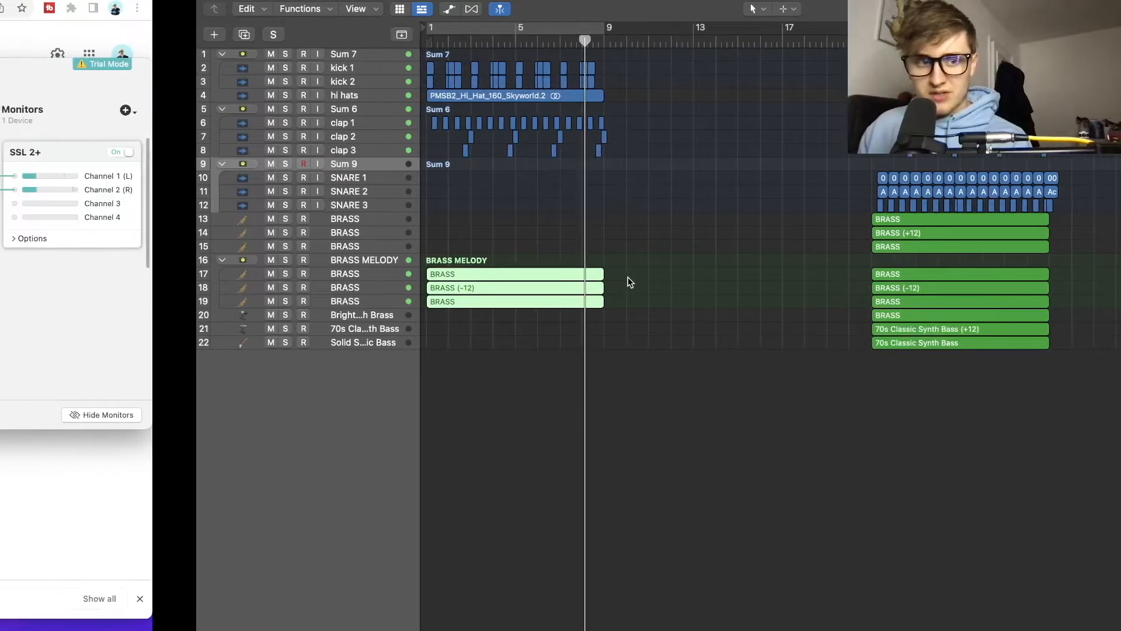
{"action": "scroll", "coordinate": [628, 277], "scroll_direction": "right", "scroll_amount": 2}
{"action": "scroll", "coordinate": [628, 277], "scroll_direction": "right", "scroll_amount": 2}
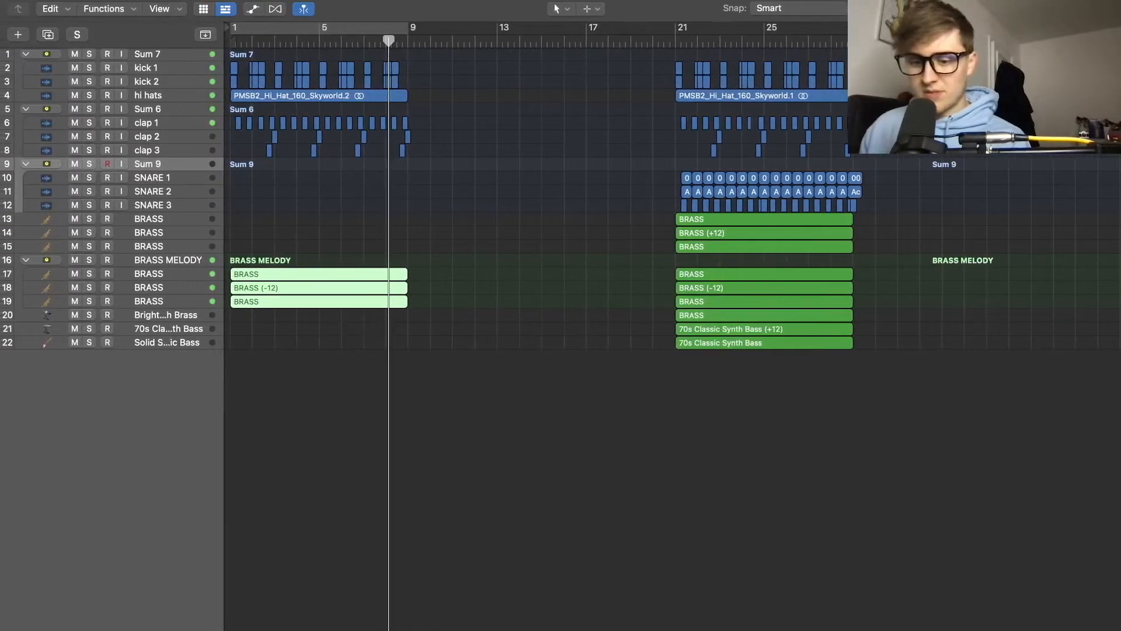
{"action": "left_click", "coordinate": [841, 628]}
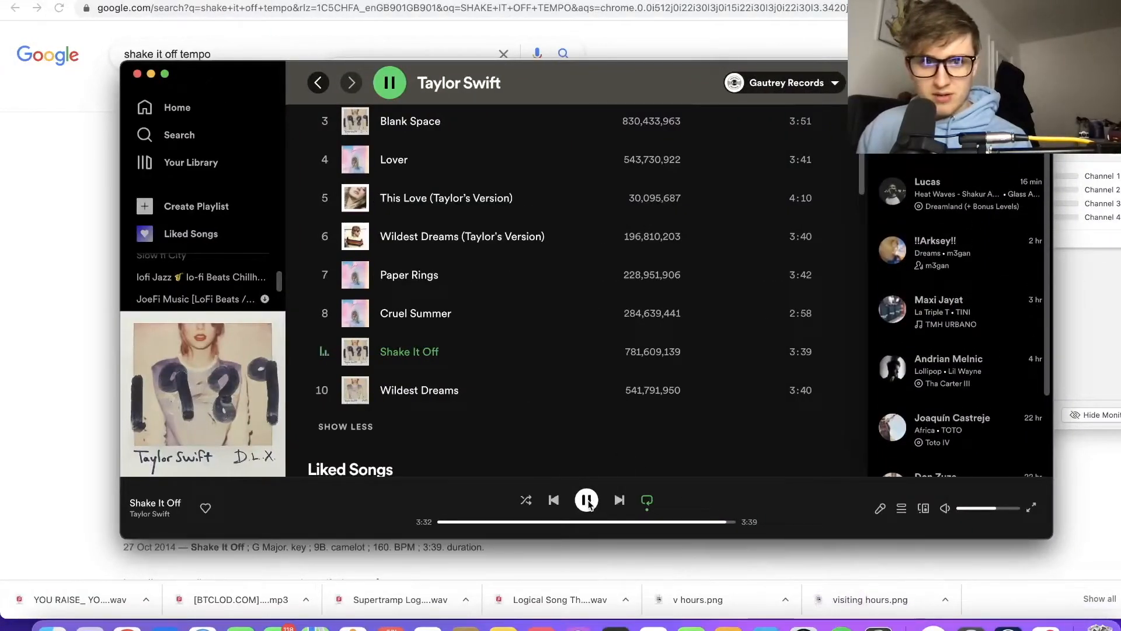
{"action": "left_click", "coordinate": [444, 521]}
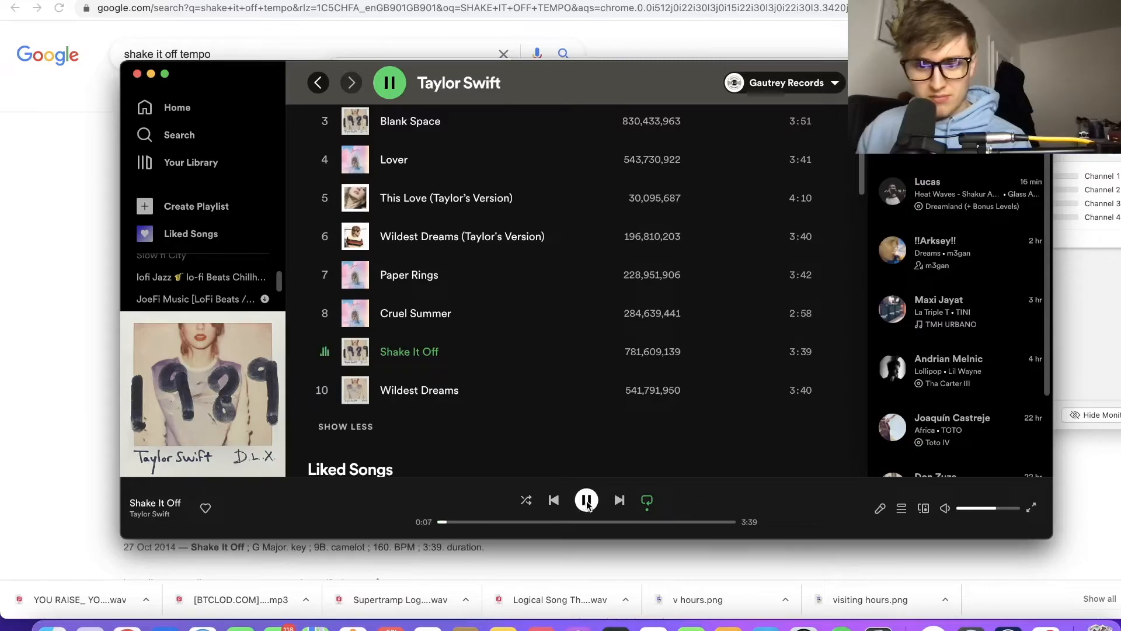
{"action": "key", "text": "ctrl+Right"}
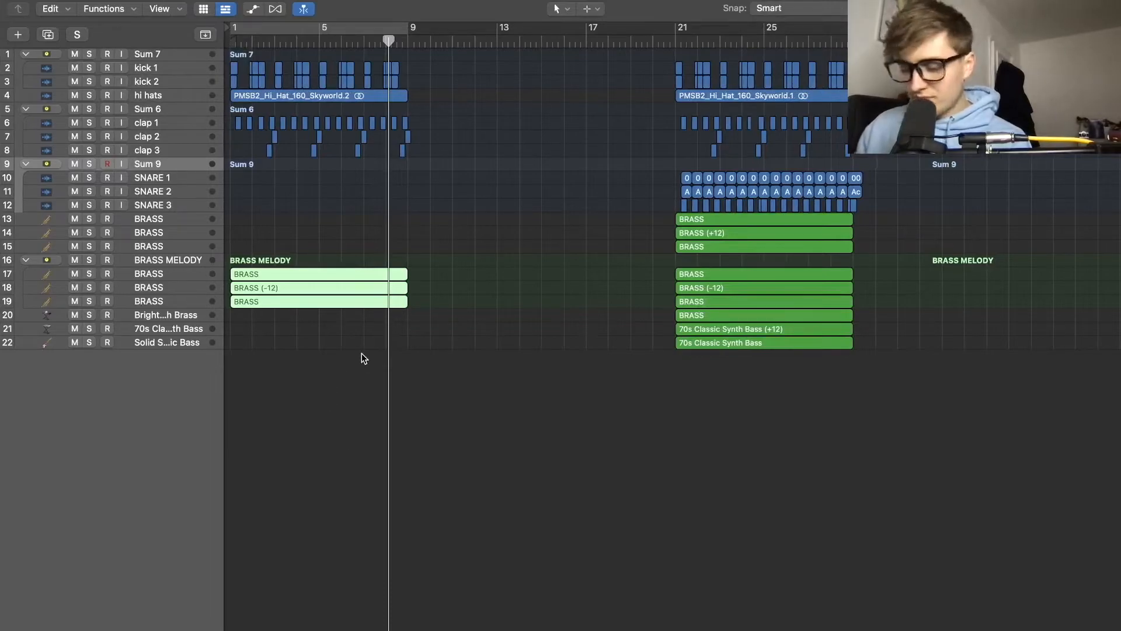
Move the three BRASS MELODY stack regions to start at bar 4 and play from about bar 3
{"action": "key", "text": "super+Down"}
{"action": "key", "text": "super+Down"}
{"action": "key", "text": "super+Down"}
{"action": "key", "text": "super+Down"}
{"action": "key", "text": "super+Down"}
{"action": "key", "text": "super+Down"}
{"action": "left_click_drag", "start_coordinate": [483, 506], "coordinate": [349, 435]}
{"action": "key", "text": "space"}
{"action": "left_click", "coordinate": [275, 42]}
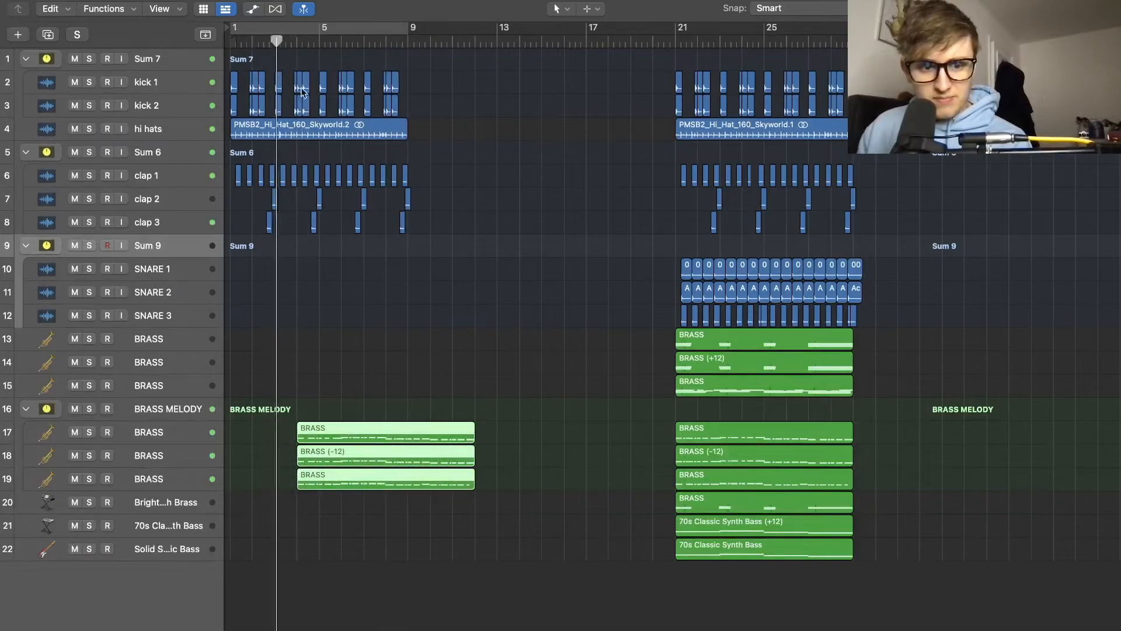
Set the wet level of the ChromaVerb on the BRASS MELODY stack to 67 %
{"action": "left_click", "coordinate": [160, 410]}
{"action": "key", "text": "x"}
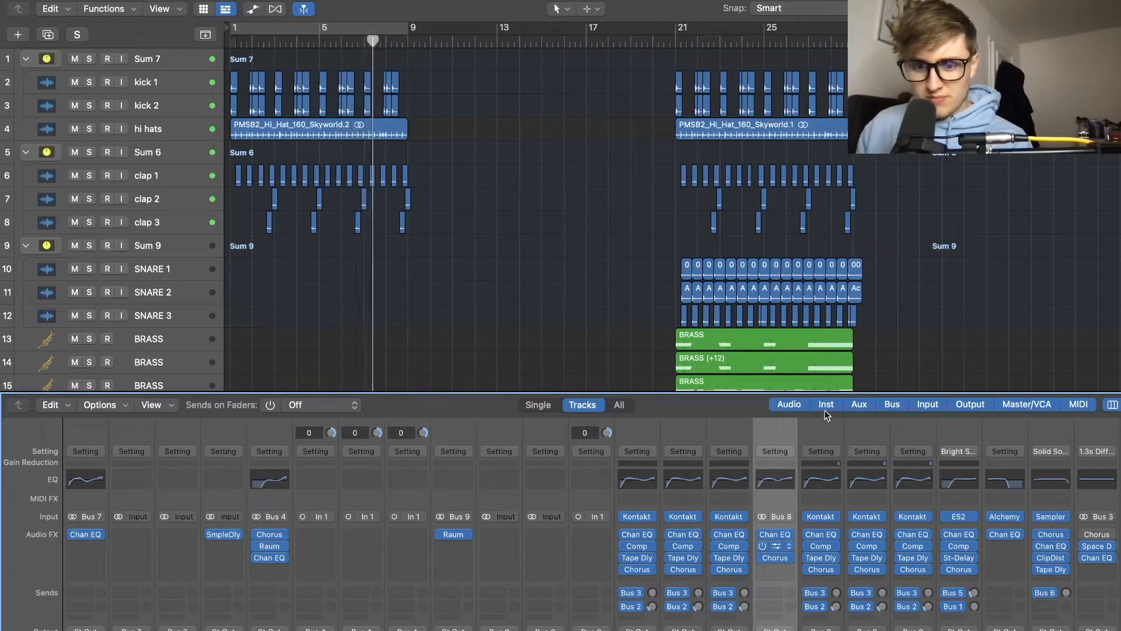
{"action": "left_click", "coordinate": [775, 546]}
{"action": "left_click_drag", "start_coordinate": [966, 536], "coordinate": [965, 542]}
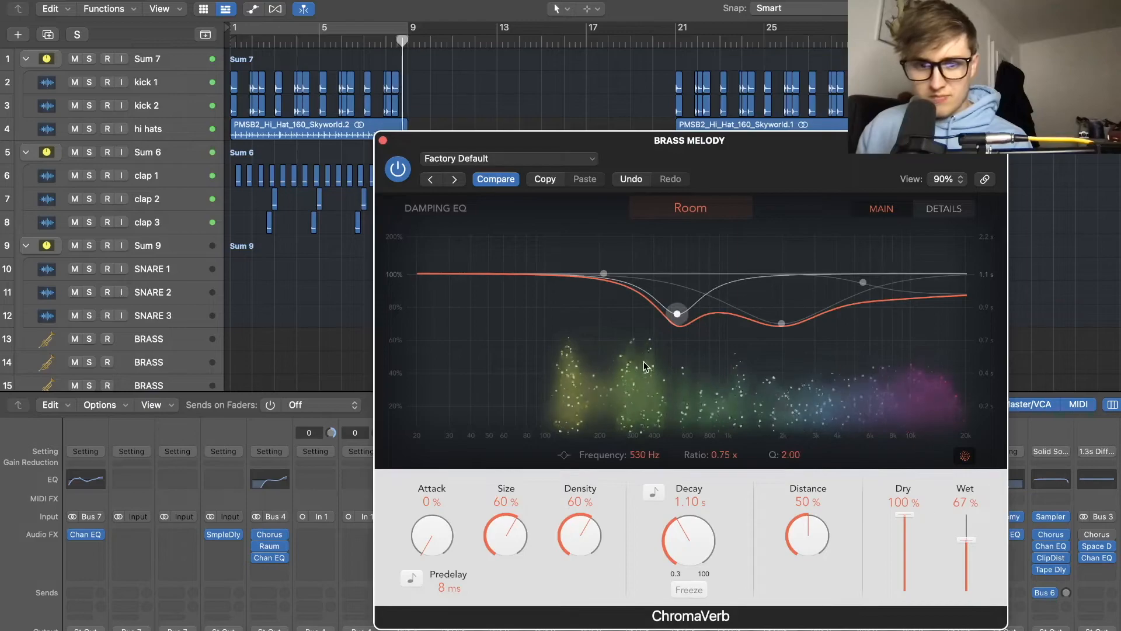
{"action": "left_click", "coordinate": [383, 140]}
Play the arrangement from the start to check the brass melody's entry over the drums
{"action": "scroll", "coordinate": [515, 200], "scroll_direction": "down", "scroll_amount": 1}
{"action": "scroll", "coordinate": [515, 201], "scroll_direction": "down", "scroll_amount": 5}
{"action": "key", "text": "space"}
{"action": "key", "text": "Return"}
{"action": "key", "text": "space"}
Move the three BRASS MELODY stack regions to start at bar 5
{"action": "scroll", "coordinate": [517, 195], "scroll_direction": "up", "scroll_amount": 2}
{"action": "key", "text": "super+Up"}
{"action": "key", "text": "super+Up"}
{"action": "key", "text": "super+Up"}
{"action": "key", "text": "super+Up"}
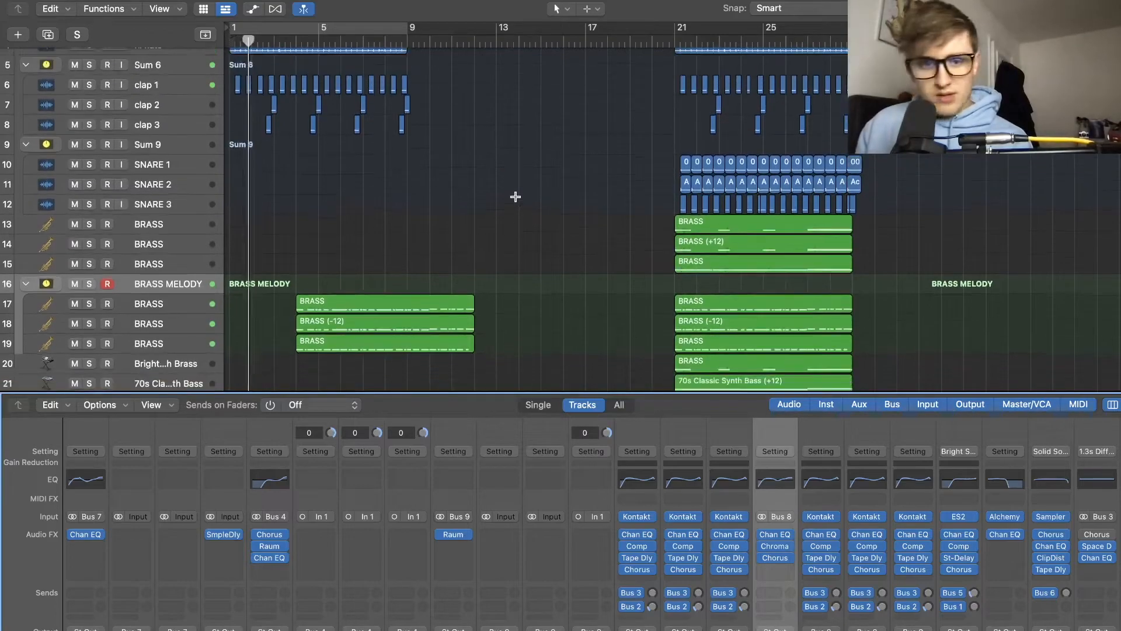
{"action": "scroll", "coordinate": [515, 197], "scroll_direction": "up", "scroll_amount": 1}
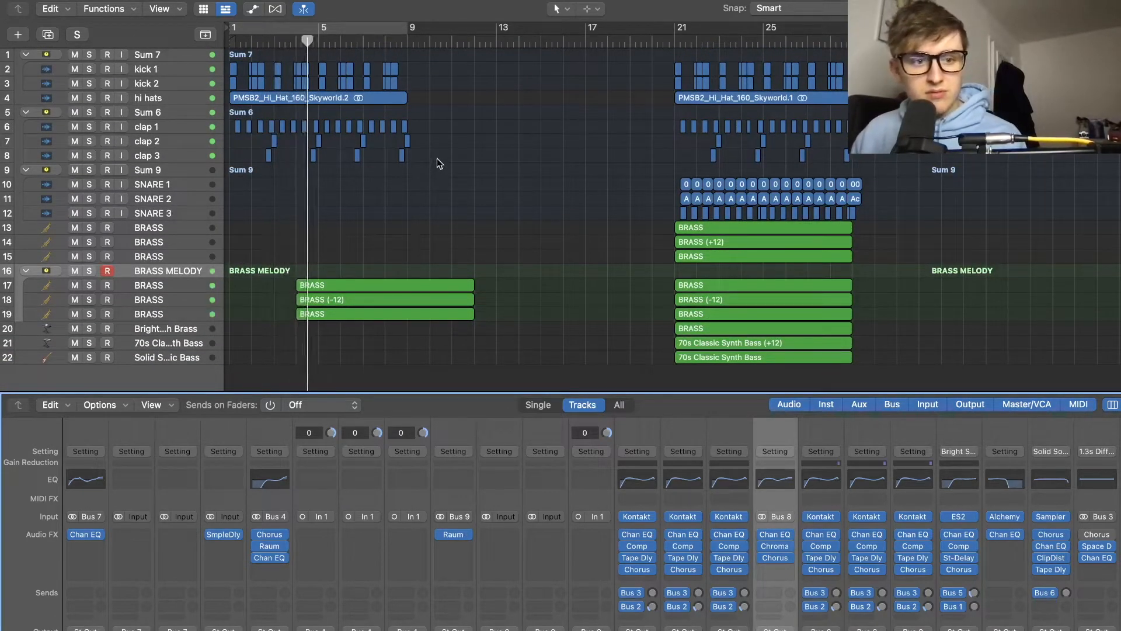
{"action": "key", "text": "super+Right"}
{"action": "key", "text": "super+Right"}
{"action": "scroll", "coordinate": [398, 206], "scroll_direction": "left", "scroll_amount": 5}
{"action": "left_click_drag", "start_coordinate": [420, 212], "coordinate": [443, 324]}
{"action": "left_click_drag", "start_coordinate": [432, 283], "coordinate": [472, 282]}
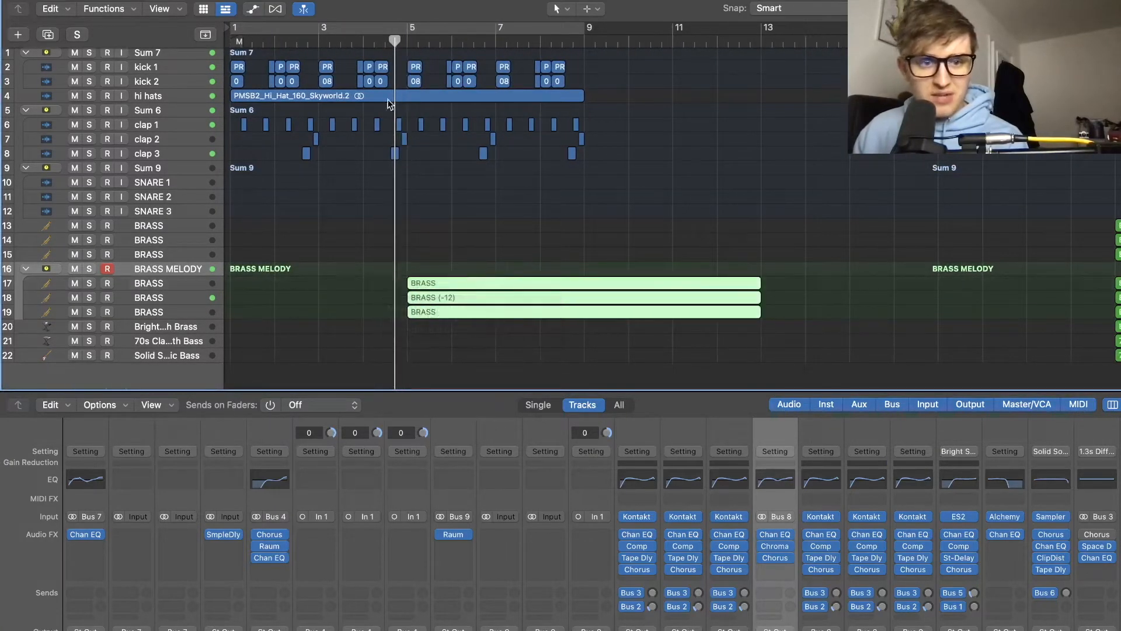
Copy the intro's kick, hi hats and clap regions to bar 9 and move the stored full loop to bar 29
{"action": "left_click_drag", "start_coordinate": [668, 169], "coordinate": [228, 48]}
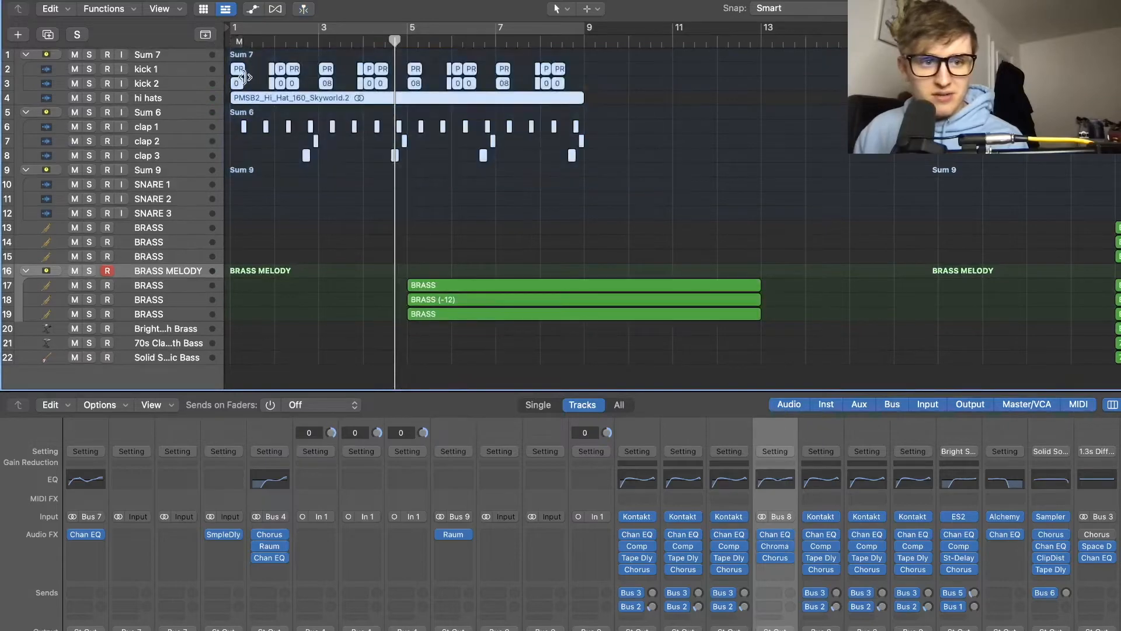
{"action": "left_click_drag", "start_coordinate": [255, 101], "coordinate": [608, 103]}
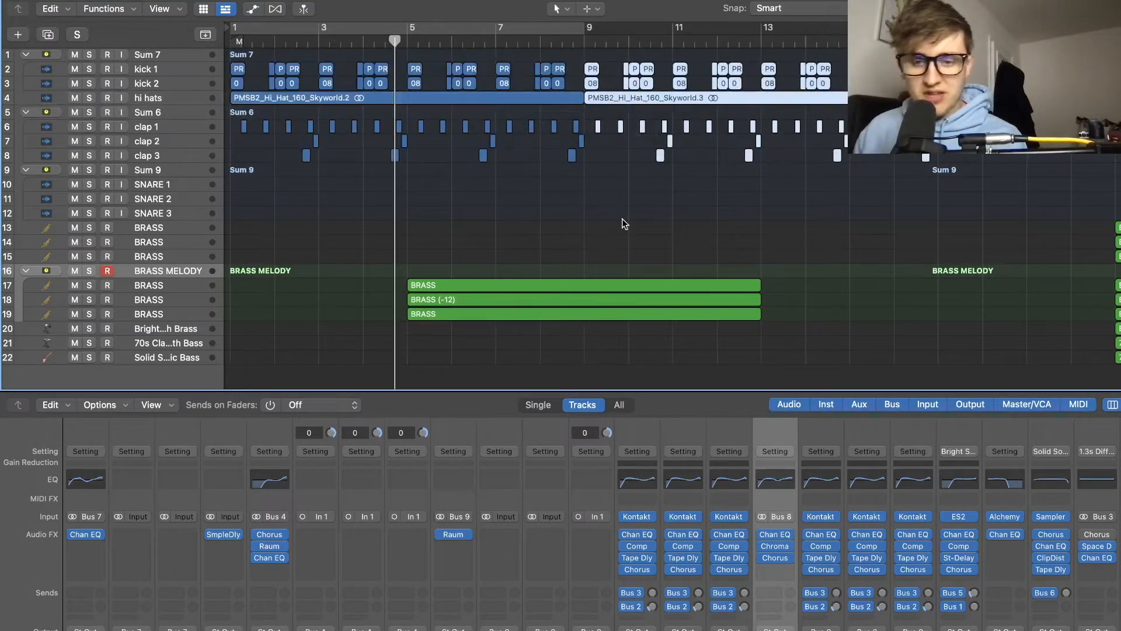
{"action": "scroll", "coordinate": [624, 224], "scroll_direction": "down", "scroll_amount": 5}
{"action": "left_click_drag", "start_coordinate": [758, 357], "coordinate": [548, 82]}
{"action": "left_click_drag", "start_coordinate": [641, 227], "coordinate": [774, 229]}
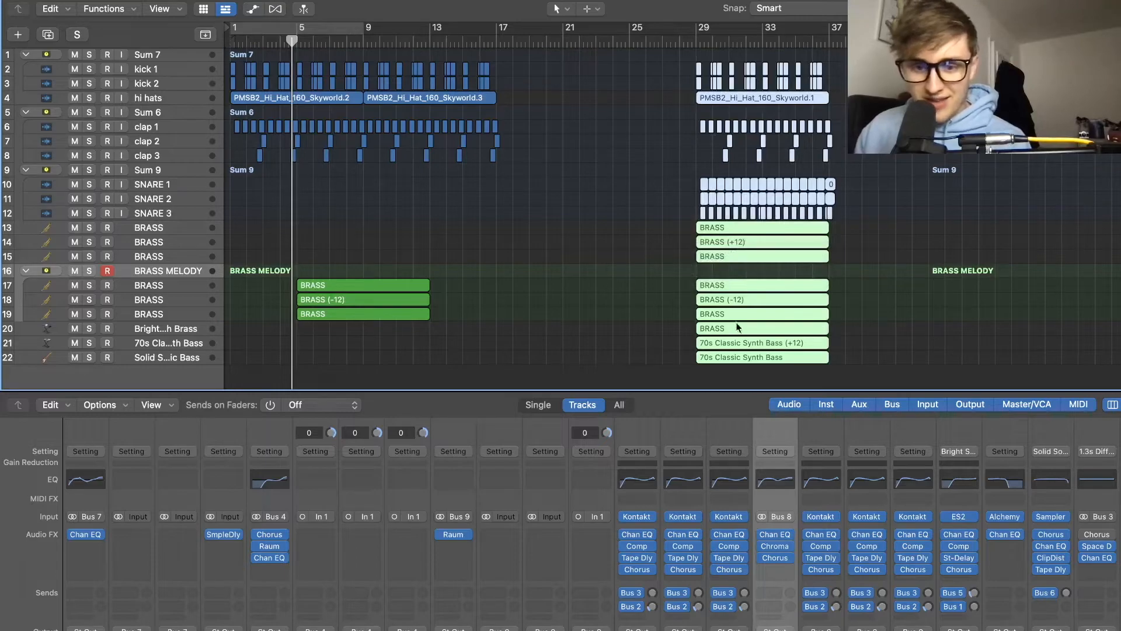
Copy the two 70s Classic Synth Bass regions and the BRASS regions of tracks 13 to 15 to bar 13
{"action": "left_click", "coordinate": [639, 316]}
{"action": "left_click_drag", "start_coordinate": [786, 360], "coordinate": [514, 342]}
{"action": "scroll", "coordinate": [668, 227], "scroll_direction": "down", "scroll_amount": 1}
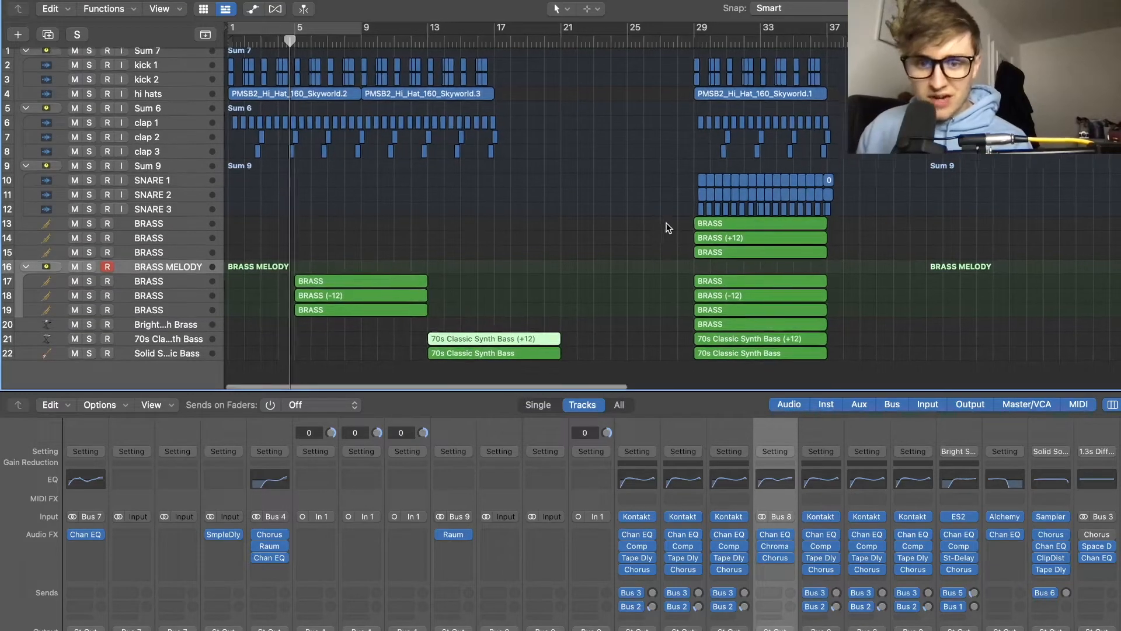
{"action": "left_click_drag", "start_coordinate": [668, 228], "coordinate": [730, 260]}
{"action": "left_click_drag", "start_coordinate": [773, 222], "coordinate": [516, 226]}
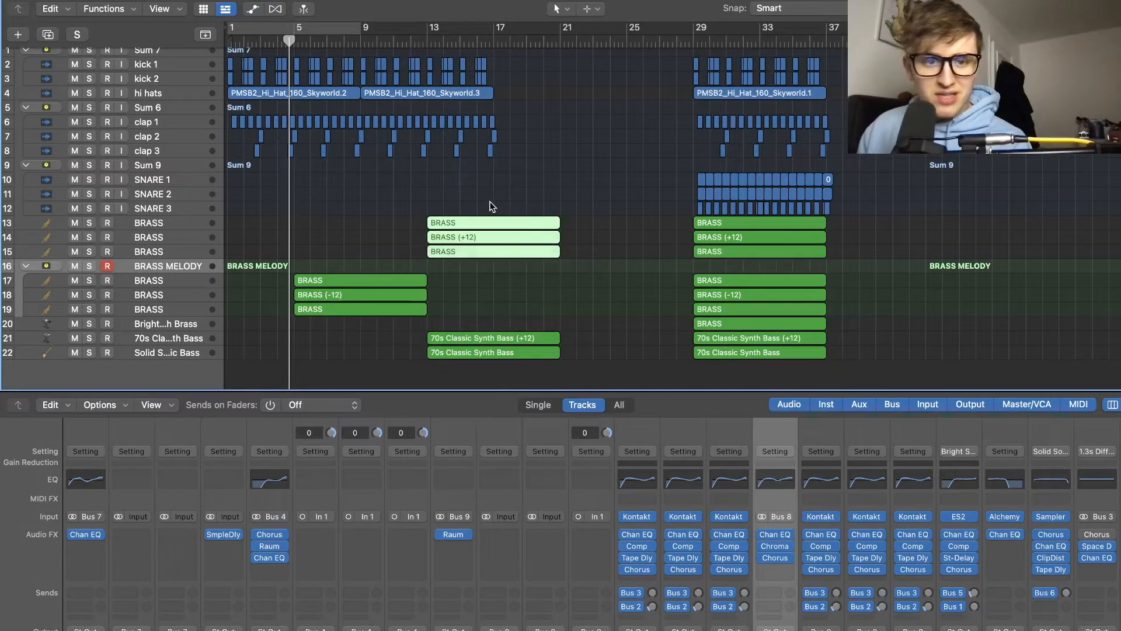
Play the arrangement from bar 13 to hear the brass and bass section
{"action": "scroll", "coordinate": [506, 139], "scroll_direction": "up", "scroll_amount": 1}
{"action": "key", "text": "super+Right"}
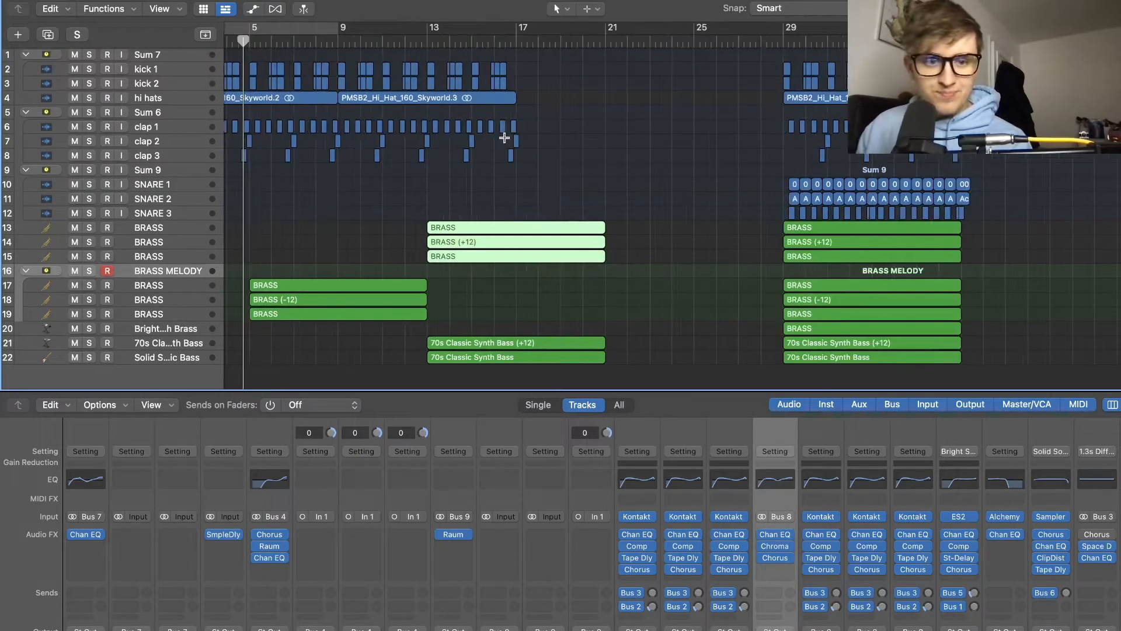
{"action": "left_click", "coordinate": [430, 44]}
{"action": "key", "text": "space"}
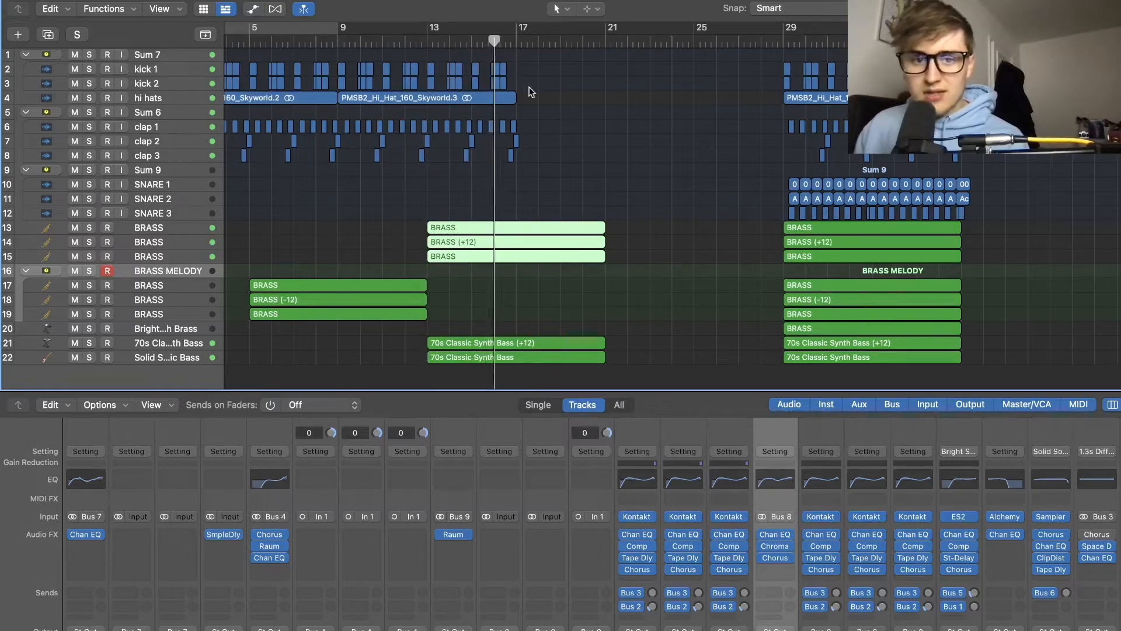
Copy the kick, hi hats and clap regions to bar 17 and remove the parts that extend past bar 21
{"action": "left_click_drag", "start_coordinate": [630, 173], "coordinate": [555, 98]}
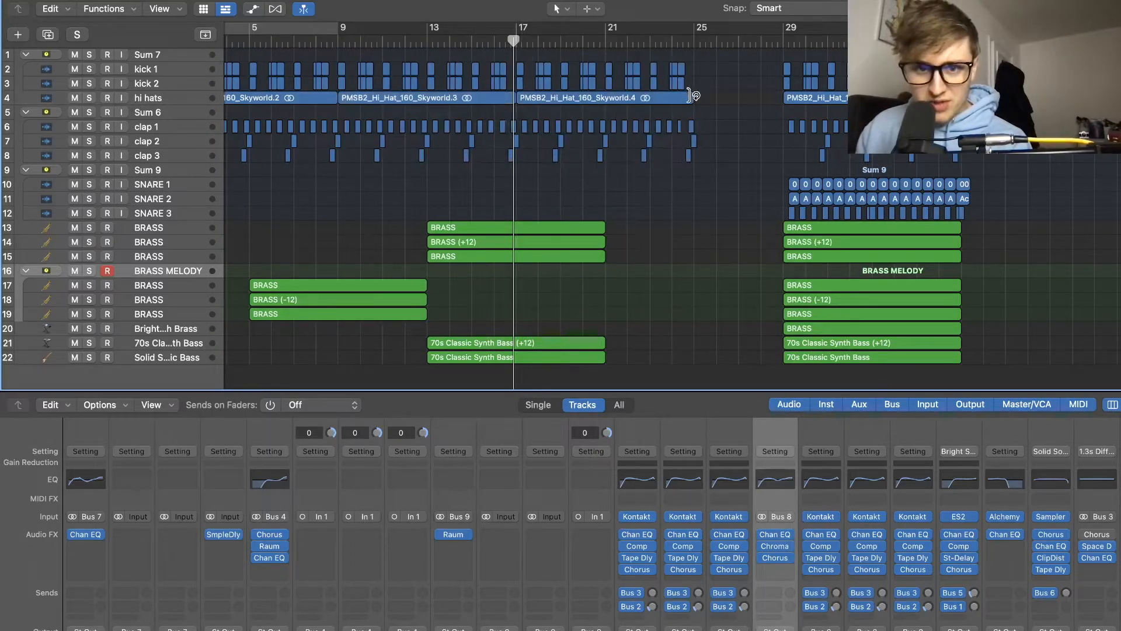
{"action": "left_click_drag", "start_coordinate": [690, 99], "coordinate": [606, 98]}
{"action": "left_click_drag", "start_coordinate": [733, 104], "coordinate": [621, 55]}
{"action": "key", "text": "Delete"}
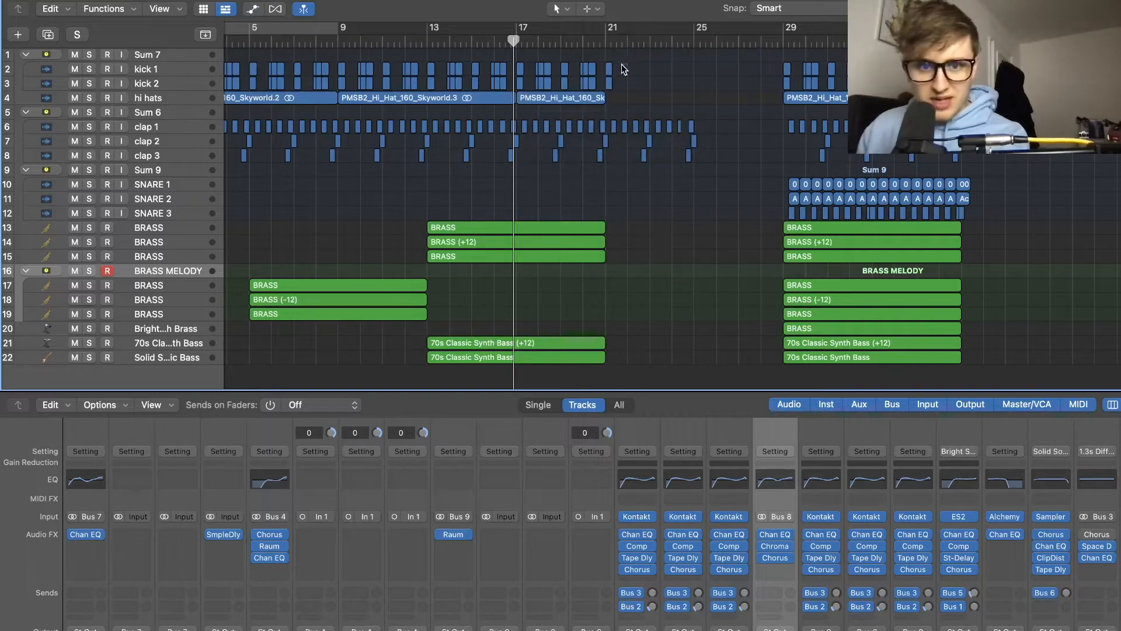
{"action": "left_click", "coordinate": [608, 70]}
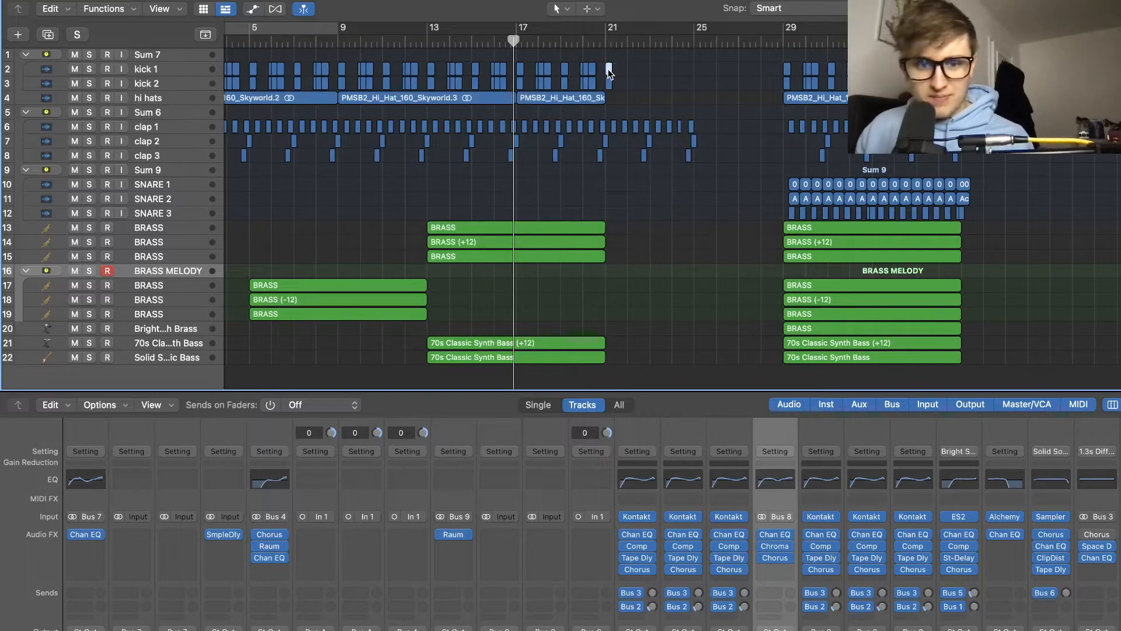
{"action": "left_click_drag", "start_coordinate": [641, 82], "coordinate": [610, 72]}
{"action": "left_click_drag", "start_coordinate": [717, 151], "coordinate": [607, 127]}
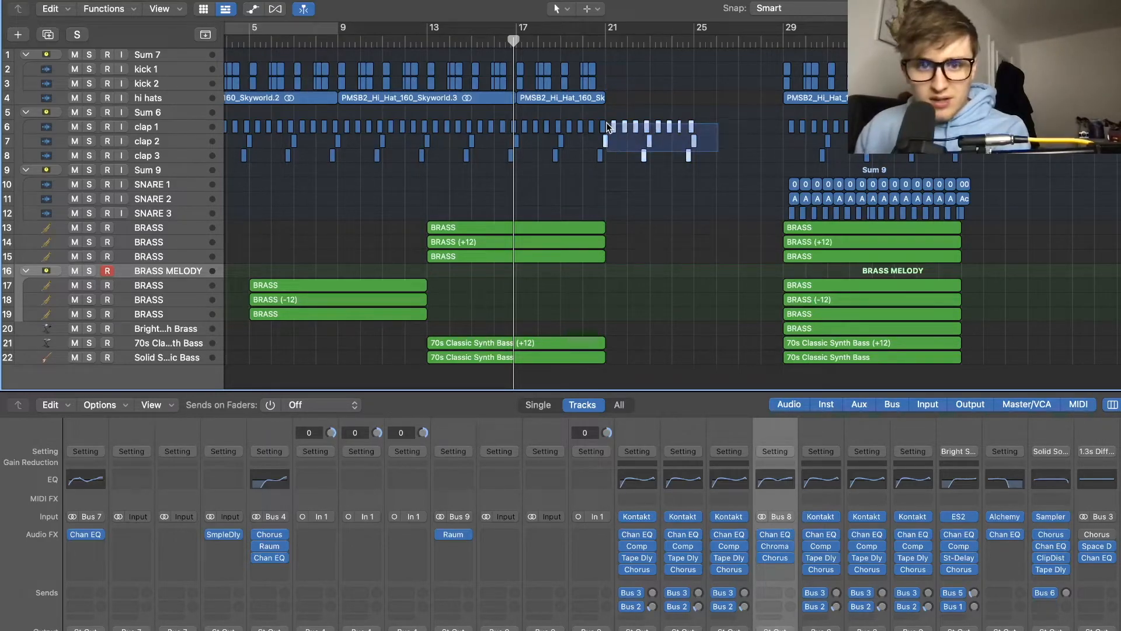
{"action": "key", "text": "Delete"}
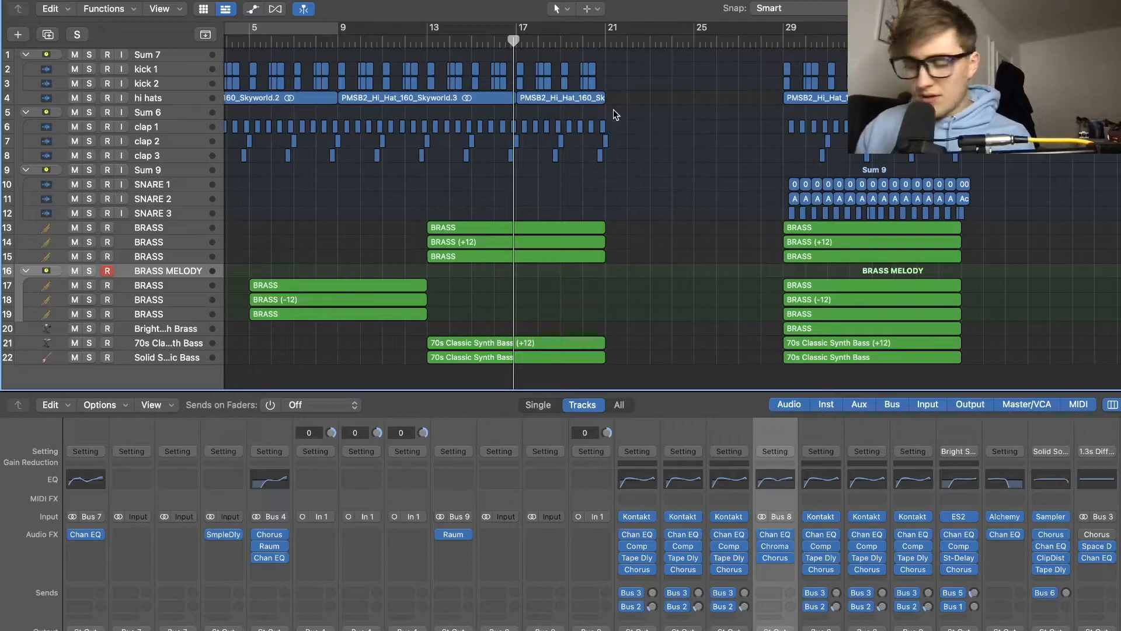
Remove the kicks, the hi hats and the first clap 1 hit from bar 20 to leave a gap before bar 21
{"action": "key", "text": "super+Right"}
{"action": "key", "text": "super+Right"}
{"action": "key", "text": "super+Right"}
{"action": "scroll", "coordinate": [799, 116], "scroll_direction": "right", "scroll_amount": 3}
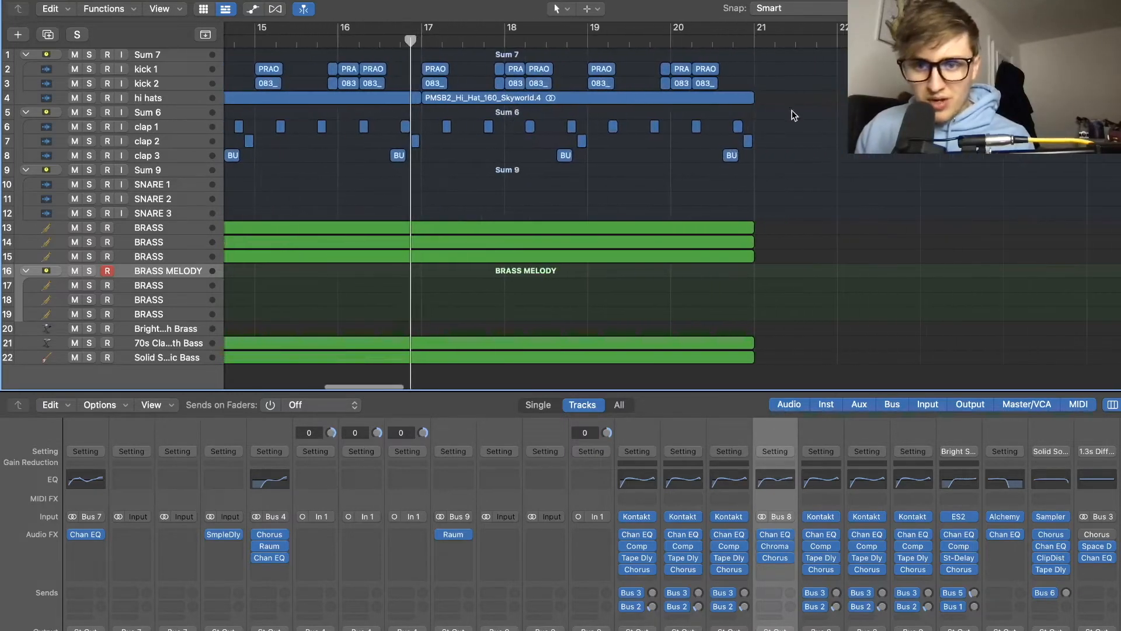
{"action": "left_click_drag", "start_coordinate": [670, 125], "coordinate": [718, 132]}
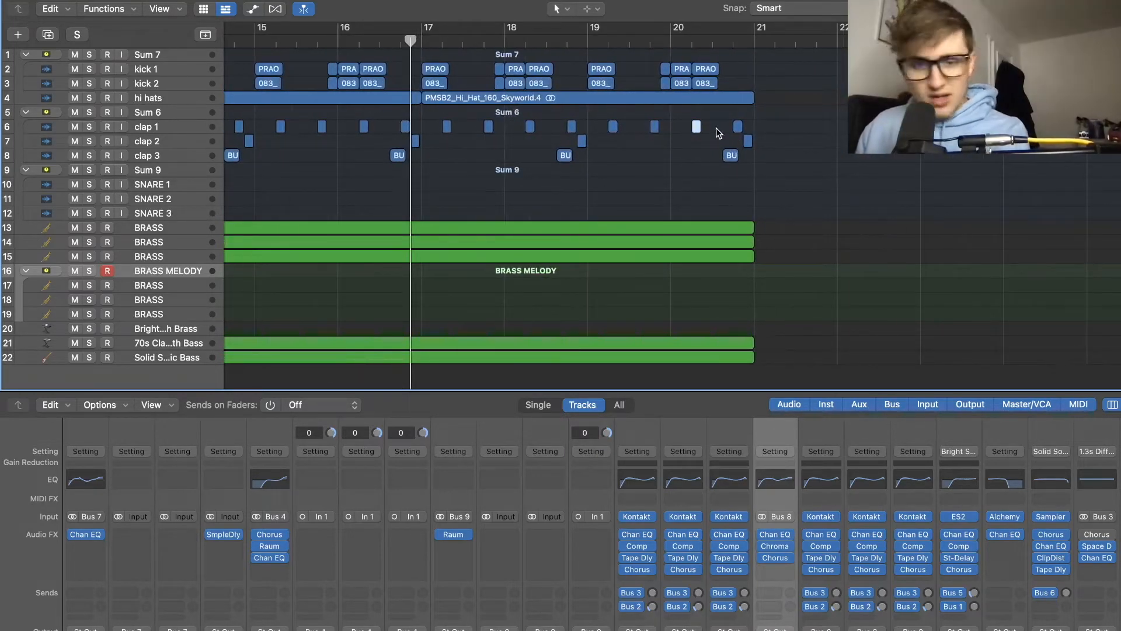
{"action": "left_click_drag", "start_coordinate": [748, 98], "coordinate": [691, 63]}
{"action": "key", "text": "Delete"}
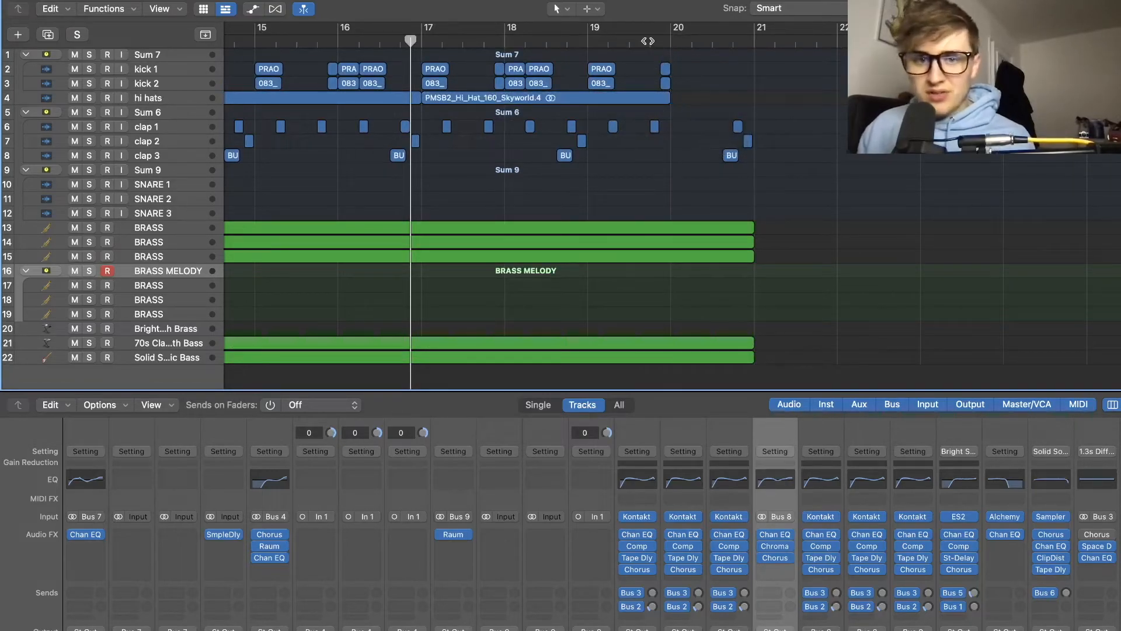
Play the arrangement from about bar 19 to hear the gap before bar 21
{"action": "key", "text": "super+Left"}
{"action": "key", "text": "super+Left"}
{"action": "key", "text": "super+Left"}
{"action": "scroll", "coordinate": [658, 142], "scroll_direction": "left", "scroll_amount": 2}
{"action": "key", "text": "space"}
{"action": "left_click", "coordinate": [592, 42]}
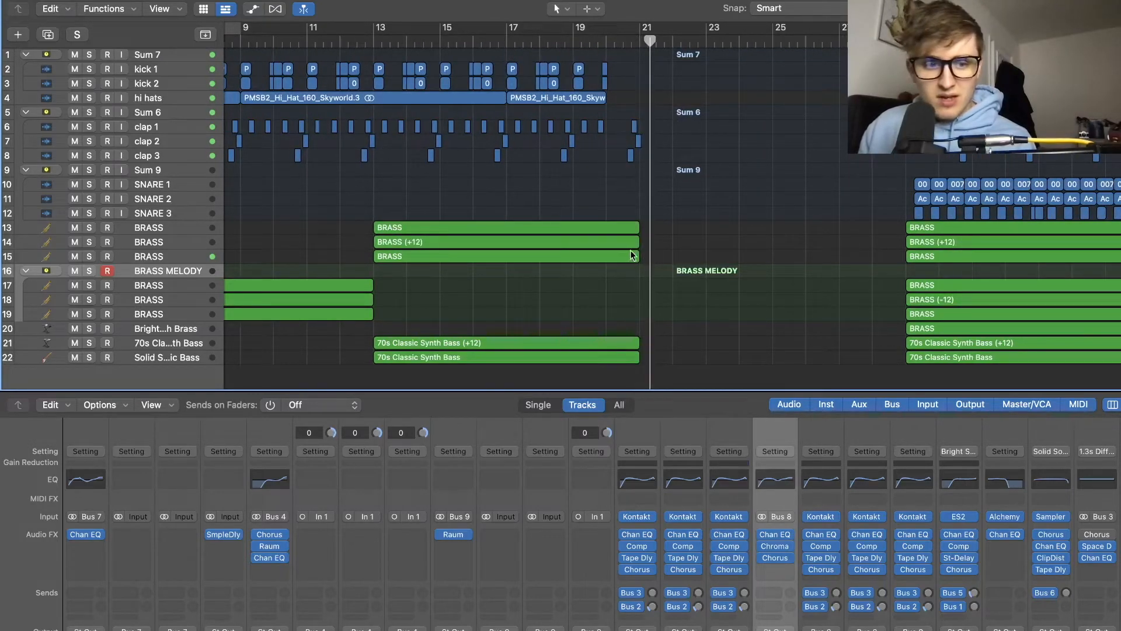
Shorten the two 70s Classic Synth Bass regions starting at bar 13 to end at bar 20 and play back the ending
{"action": "left_click", "coordinate": [623, 343]}
{"action": "left_click_drag", "start_coordinate": [635, 358], "coordinate": [608, 344]}
{"action": "left_click", "coordinate": [551, 44]}
{"action": "key", "text": "space"}
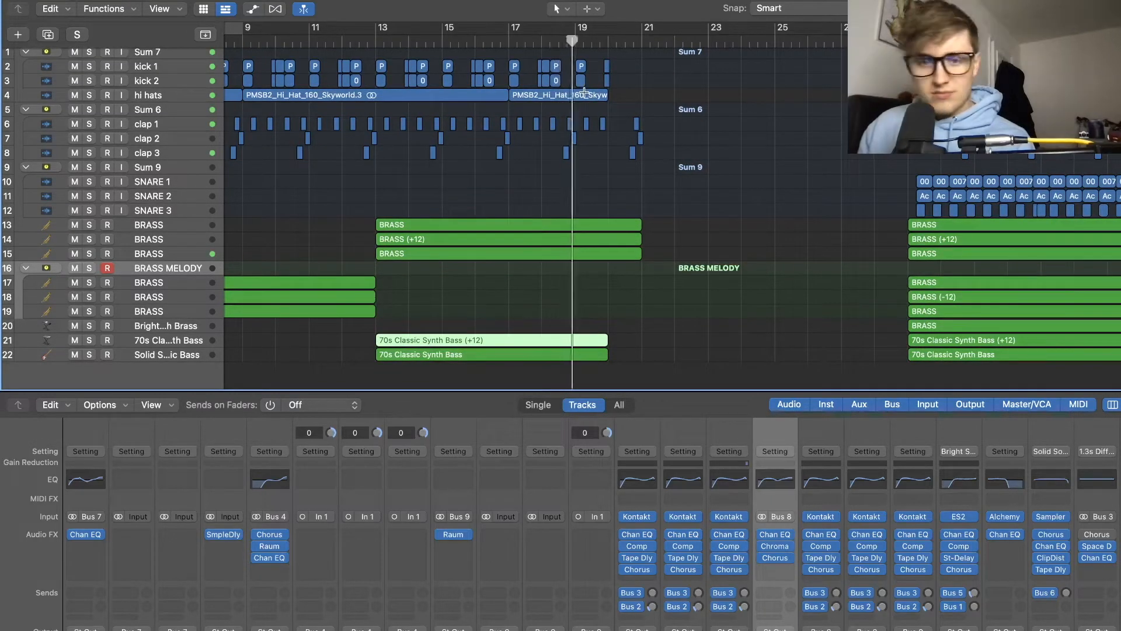
Shorten the BRASS regions of tracks 13 to 15 starting at bar 13 to end at bar 20
{"action": "key", "text": "super+Up"}
{"action": "key", "text": "super+Up"}
{"action": "key", "text": "super+Up"}
{"action": "key", "text": "super+Left"}
{"action": "key", "text": "super+Left"}
{"action": "key", "text": "super+Left"}
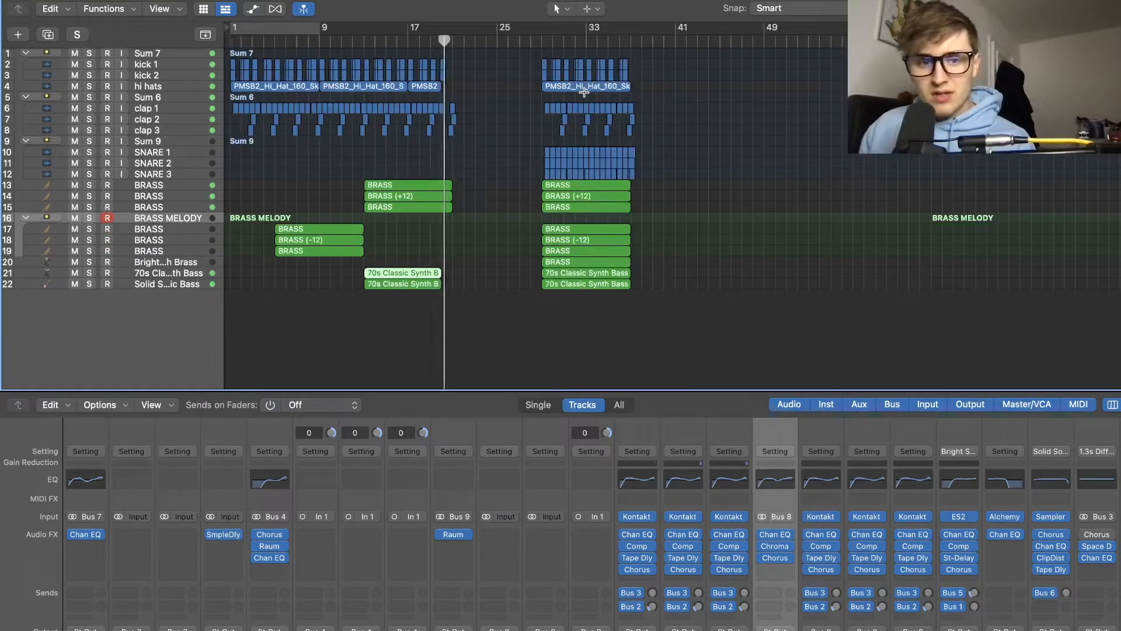
{"action": "key", "text": "super+Right"}
{"action": "key", "text": "super+Right"}
{"action": "key", "text": "super+Right"}
{"action": "key", "text": "super+space"}
{"action": "key", "text": "Escape"}
{"action": "left_click_drag", "start_coordinate": [697, 204], "coordinate": [642, 185]}
Copy all drum, snare, brass and bass regions of the full loop at bar 29 to bar 21
{"action": "scroll", "coordinate": [786, 63], "scroll_direction": "right", "scroll_amount": 3}
{"action": "left_click_drag", "start_coordinate": [784, 52], "coordinate": [1039, 342]}
{"action": "left_click", "coordinate": [1005, 334]}
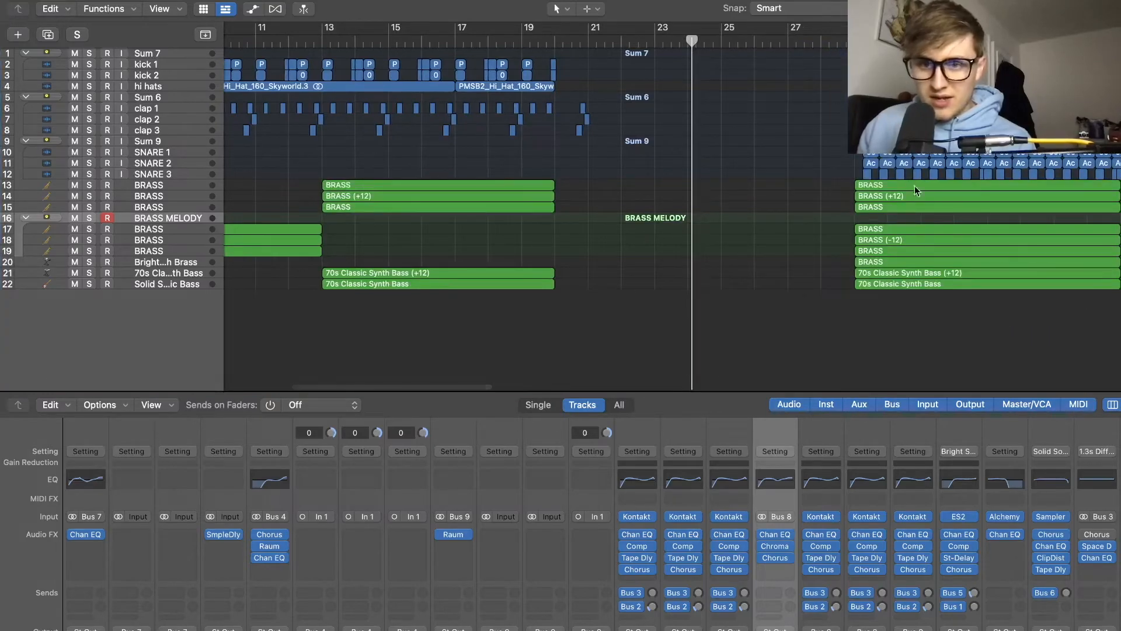
{"action": "left_click_drag", "start_coordinate": [826, 63], "coordinate": [715, 278]}
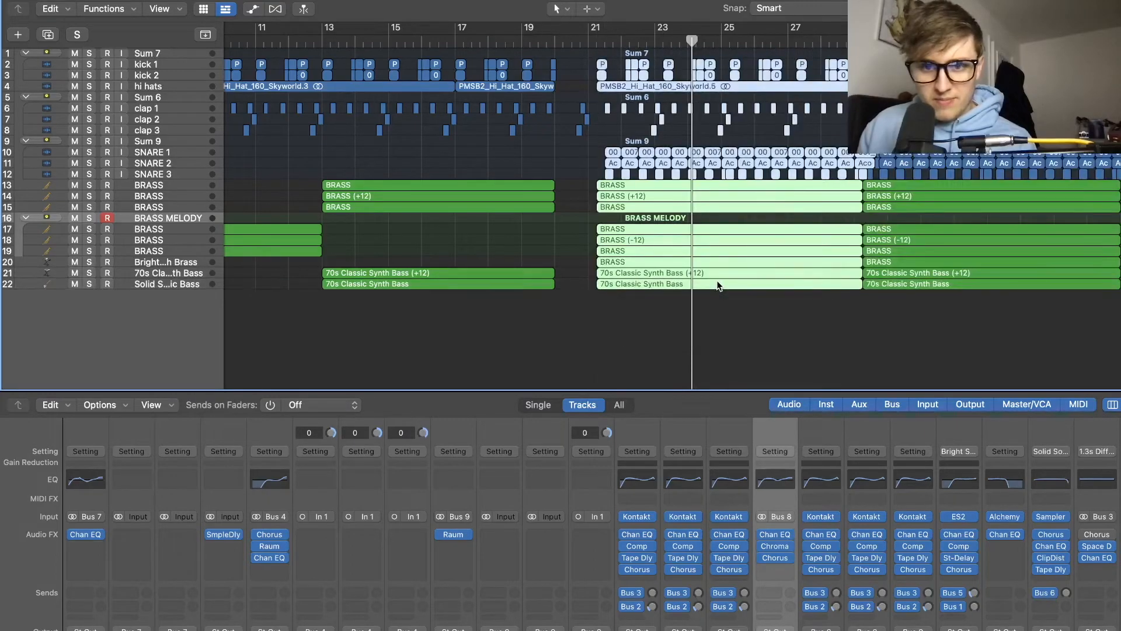
{"action": "key", "text": "super+z"}
{"action": "left_click_drag", "start_coordinate": [918, 286], "coordinate": [655, 280]}
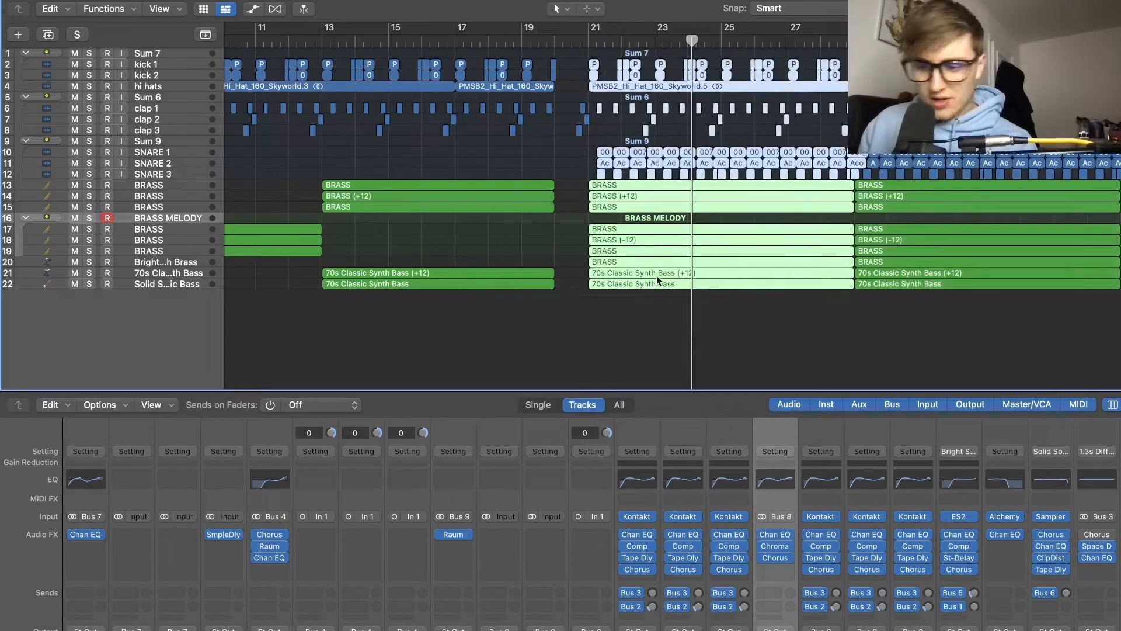
Play the whole arrangement from the beginning
{"action": "key", "text": "super+Left"}
{"action": "key", "text": "super+Left"}
{"action": "key", "text": "super+Left"}
{"action": "key", "text": "Return"}
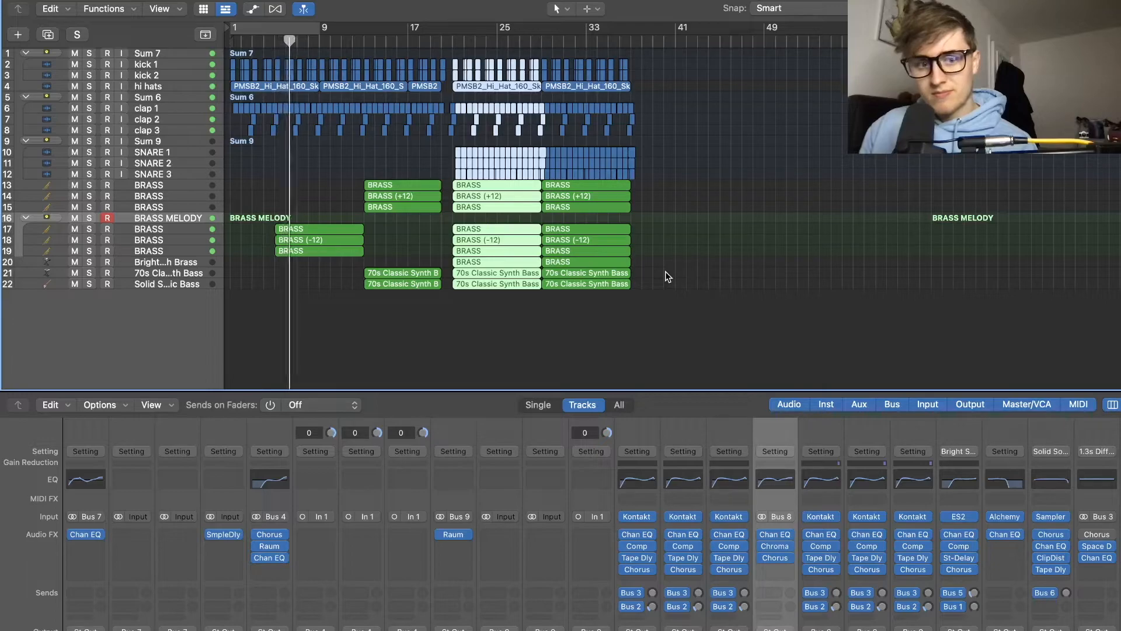
Set the 6000 Hz band of the BRASS MELODY track's Channel EQ to a gain of +3.3 dB
{"action": "key", "text": "x"}
{"action": "key", "text": "x"}
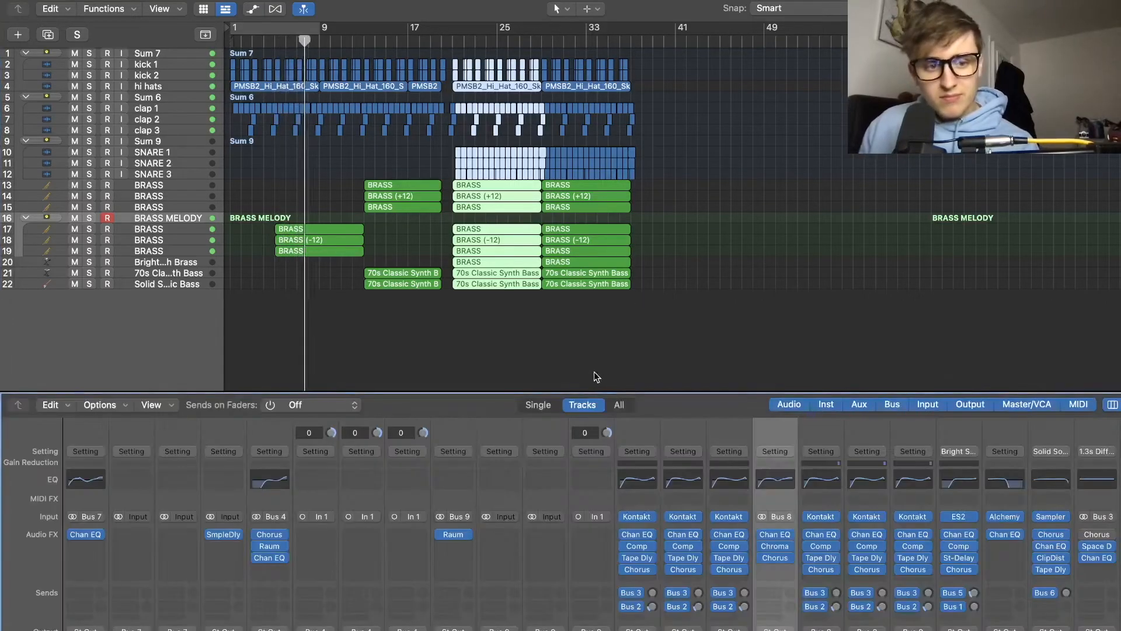
{"action": "scroll", "coordinate": [834, 539], "scroll_direction": "down", "scroll_amount": 5}
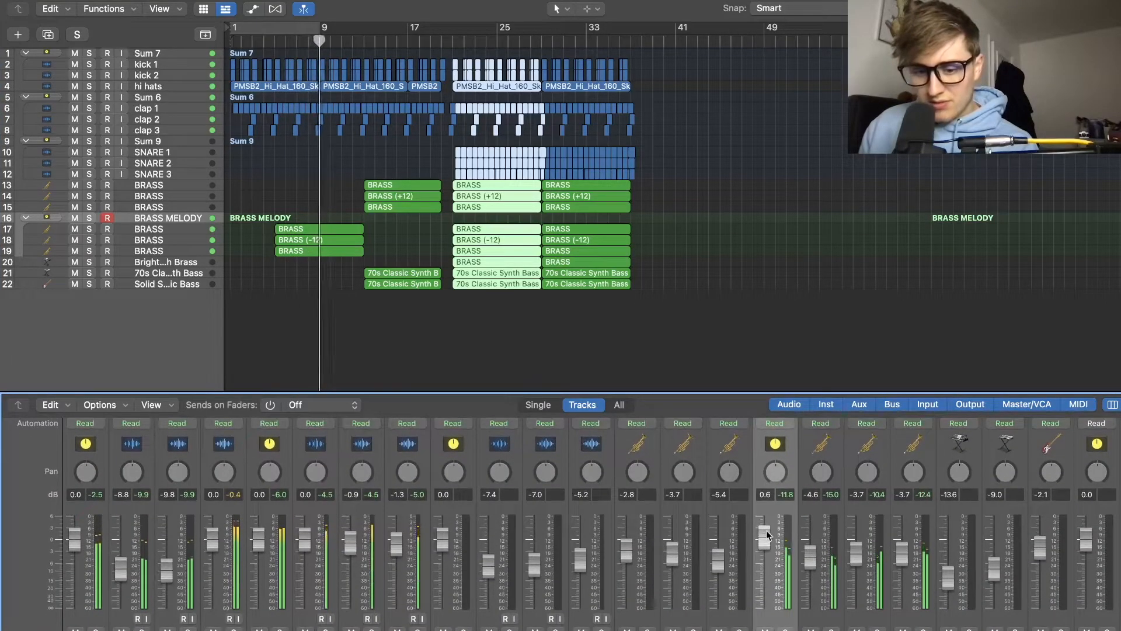
{"action": "scroll", "coordinate": [777, 525], "scroll_direction": "right", "scroll_amount": 2}
{"action": "scroll", "coordinate": [785, 522], "scroll_direction": "up", "scroll_amount": 5}
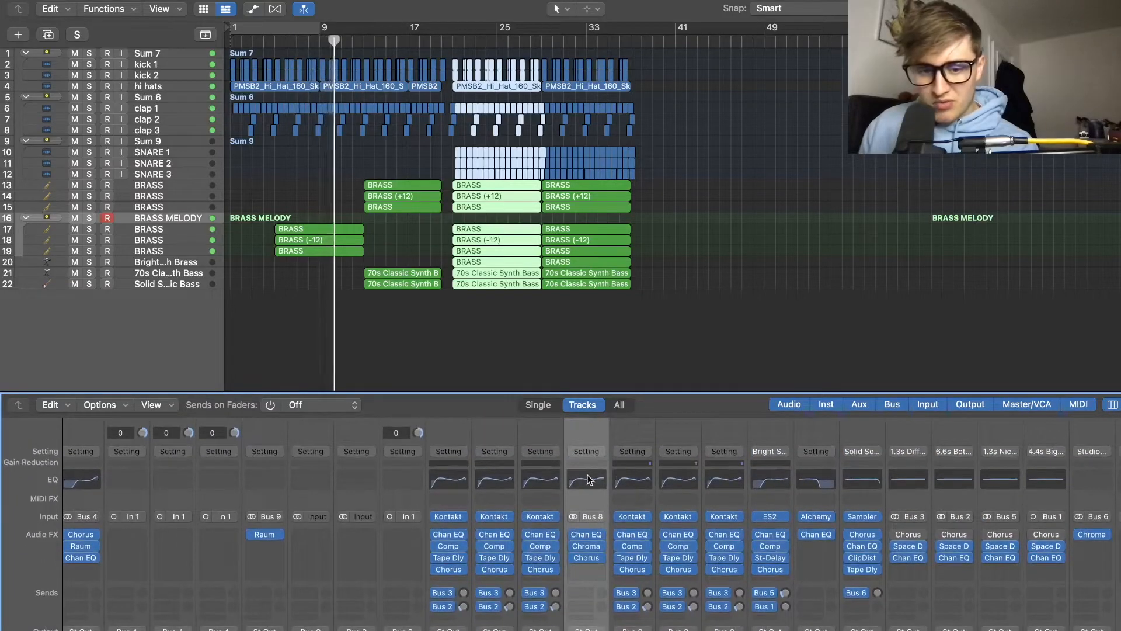
{"action": "left_click", "coordinate": [588, 479]}
{"action": "left_click_drag", "start_coordinate": [919, 247], "coordinate": [917, 287]}
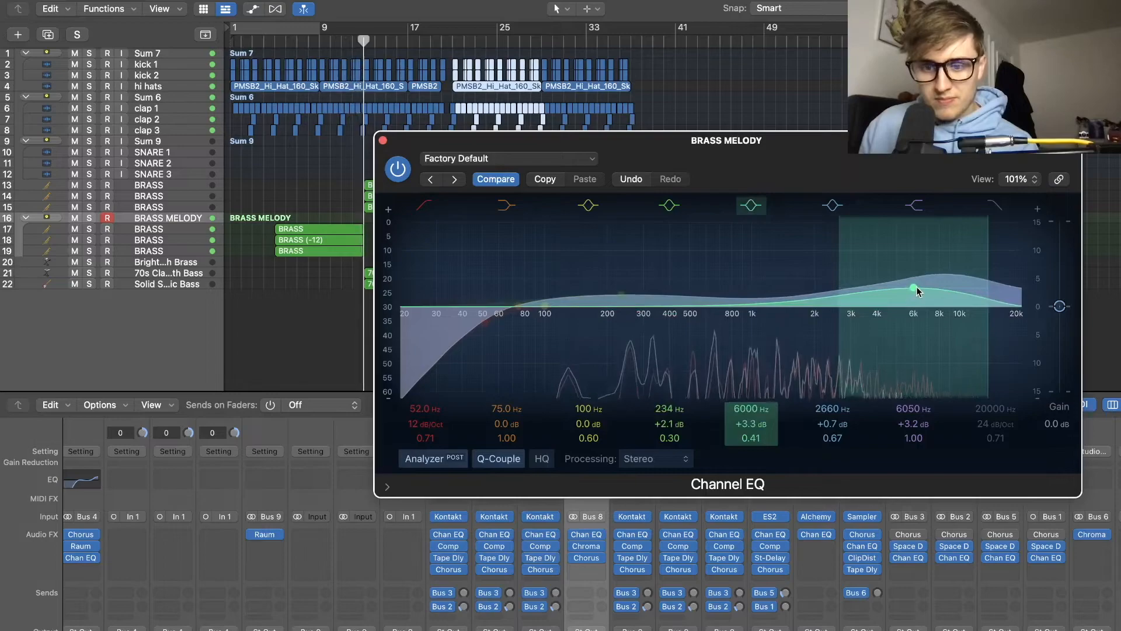
{"action": "left_click", "coordinate": [383, 140]}
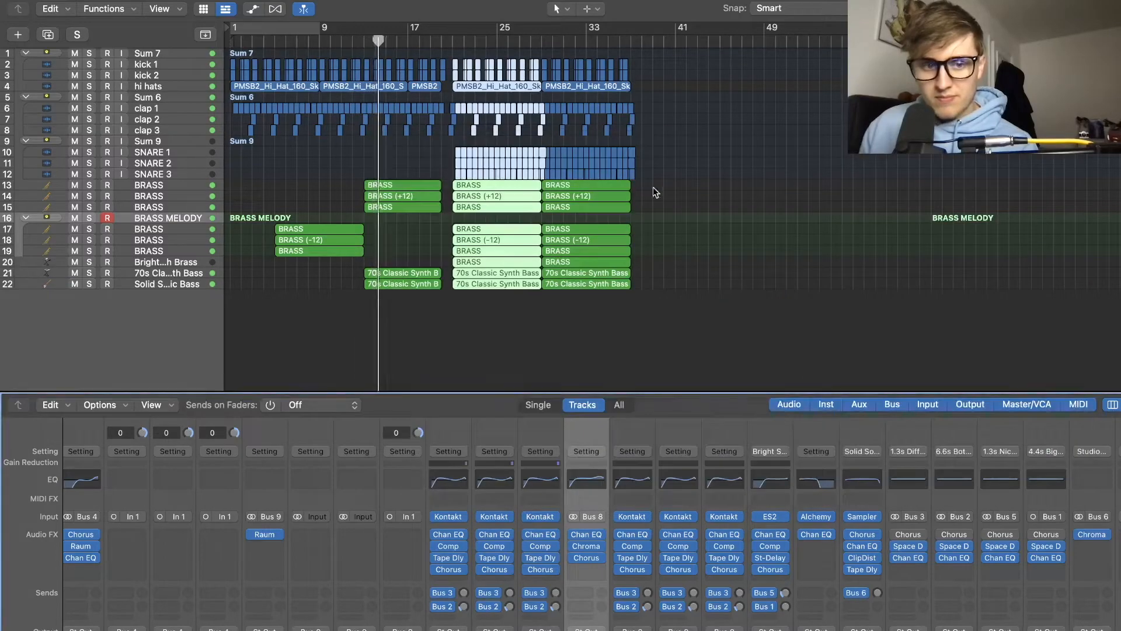
Copy the melody BRASS regions of tracks 17 to 19 to bar 13, ending at bar 20, and play them back
{"action": "left_click_drag", "start_coordinate": [391, 260], "coordinate": [441, 232]}
{"action": "left_click", "coordinate": [272, 42]}
{"action": "key", "text": "space"}
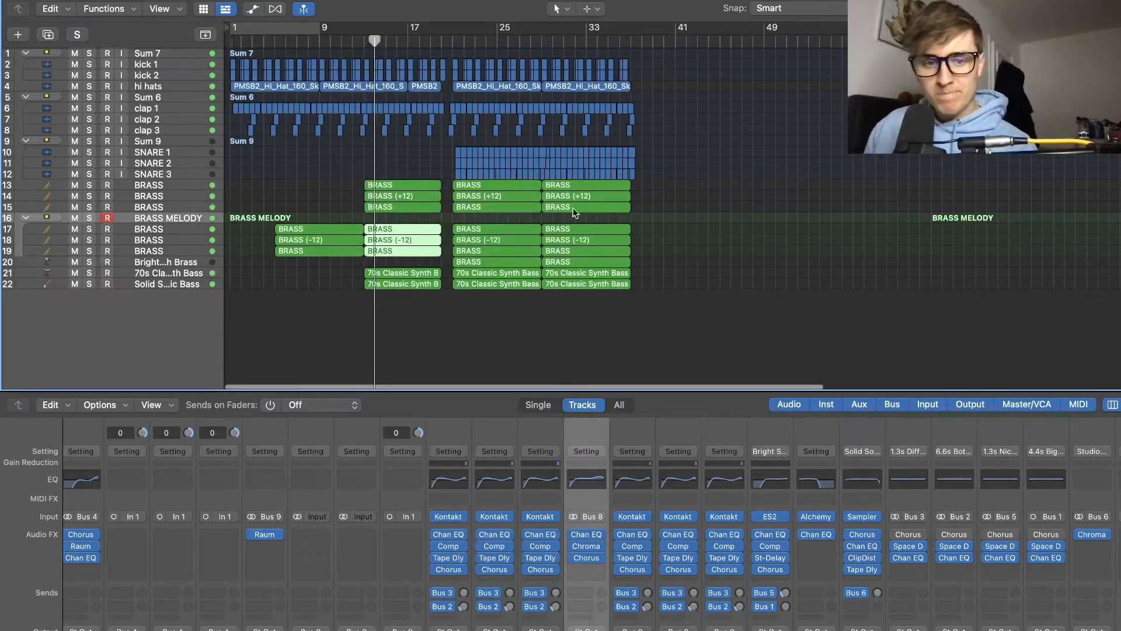
Stop playback and move all regions from bar 21 onward eight bars later to start at bar 29
{"action": "key", "text": "space"}
{"action": "left_click_drag", "start_coordinate": [723, 323], "coordinate": [452, 57]}
{"action": "left_click_drag", "start_coordinate": [489, 208], "coordinate": [571, 211]}
Copy the brass, melody and bass regions at bar 13 to bar 21 and extend the originals to end at bar 21
{"action": "left_click_drag", "start_coordinate": [512, 300], "coordinate": [374, 157]}
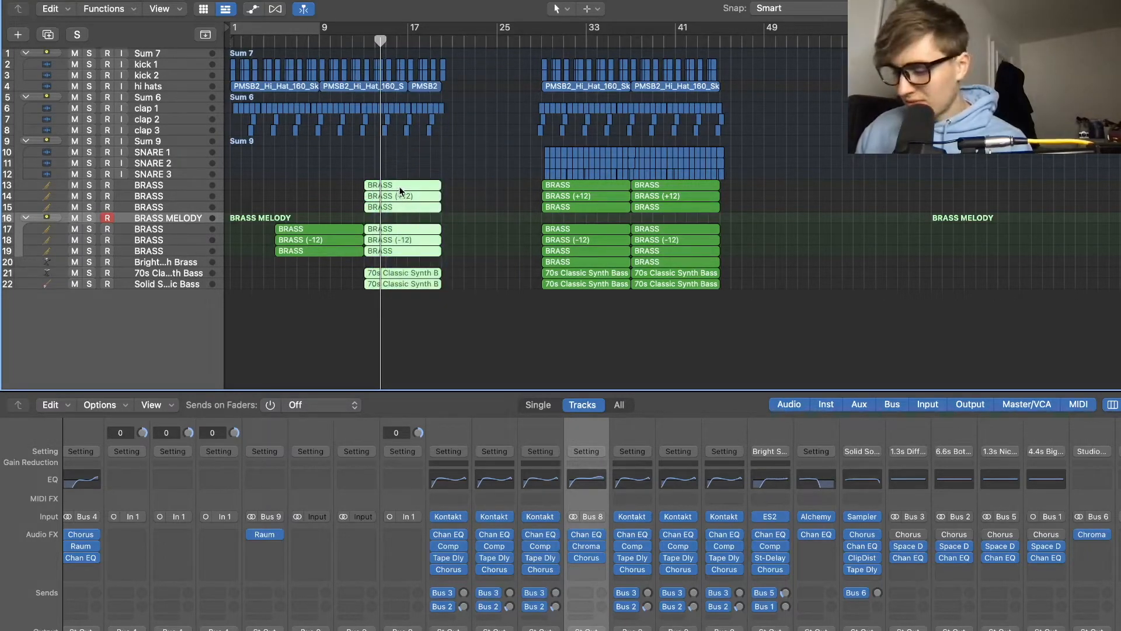
{"action": "left_click_drag", "start_coordinate": [401, 190], "coordinate": [429, 173]}
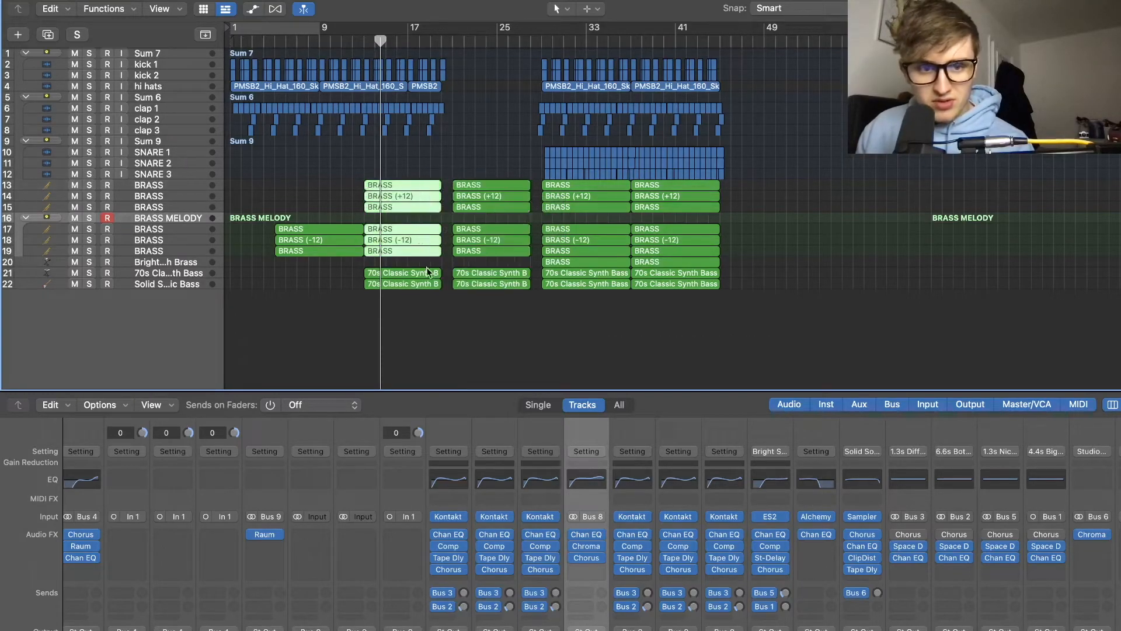
{"action": "left_click_drag", "start_coordinate": [435, 251], "coordinate": [454, 250]}
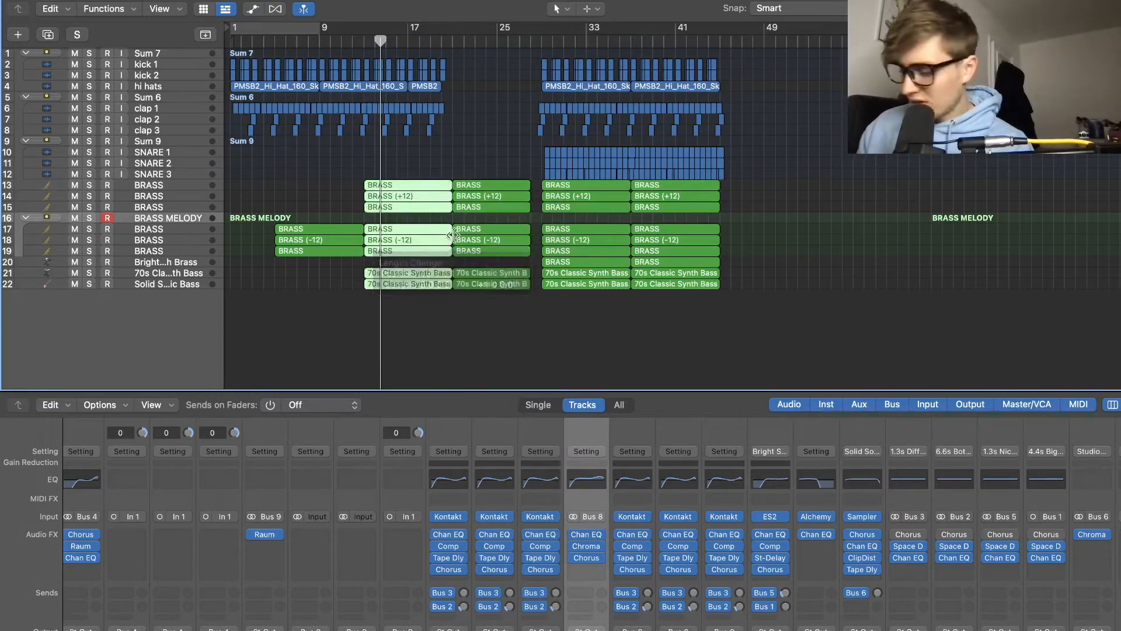
Move the kick, hi hats and clap regions at bar 17 eight bars later to bar 25
{"action": "key", "text": "super+Right"}
{"action": "key", "text": "super+Right"}
{"action": "scroll", "coordinate": [456, 229], "scroll_direction": "left", "scroll_amount": 4}
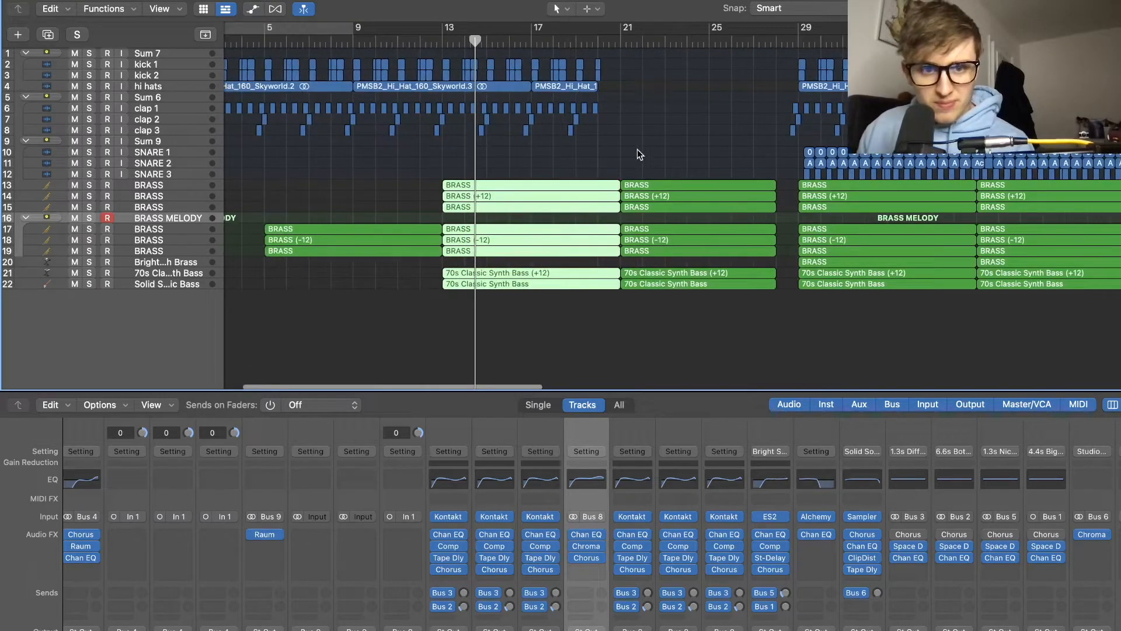
{"action": "left_click_drag", "start_coordinate": [641, 154], "coordinate": [726, 87]}
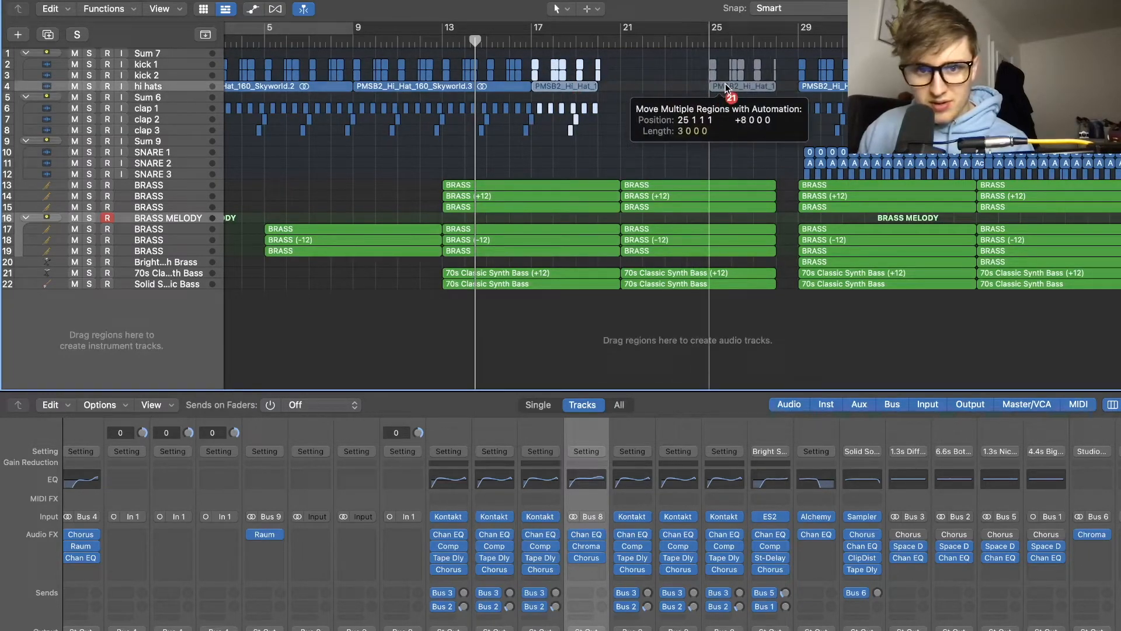
{"action": "left_click_drag", "start_coordinate": [726, 88], "coordinate": [726, 88]}
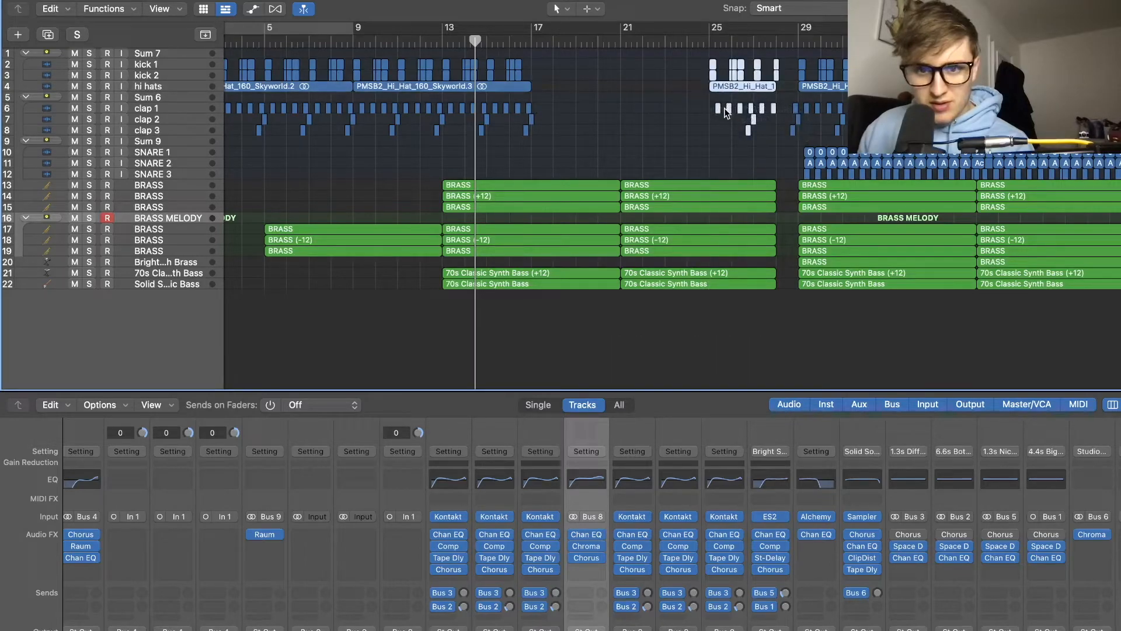
Fill bars 17 to 25 with a copy of the preceding eight-bar kick, hi hats and clap pattern and play from bar 13
{"action": "left_click", "coordinate": [562, 101]}
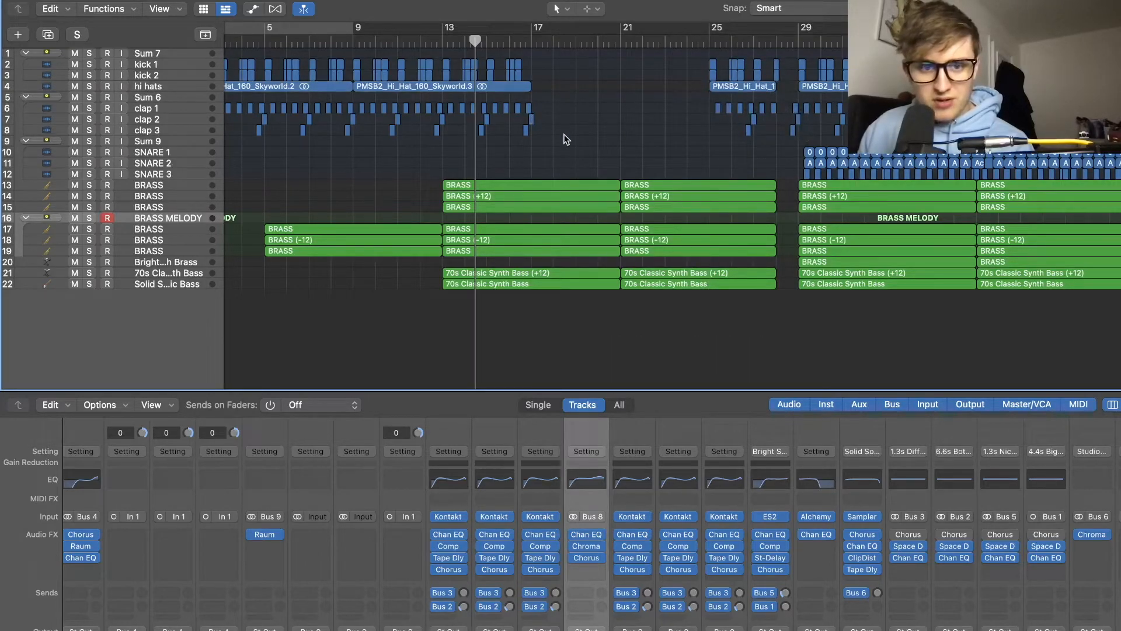
{"action": "left_click_drag", "start_coordinate": [456, 108], "coordinate": [551, 87]}
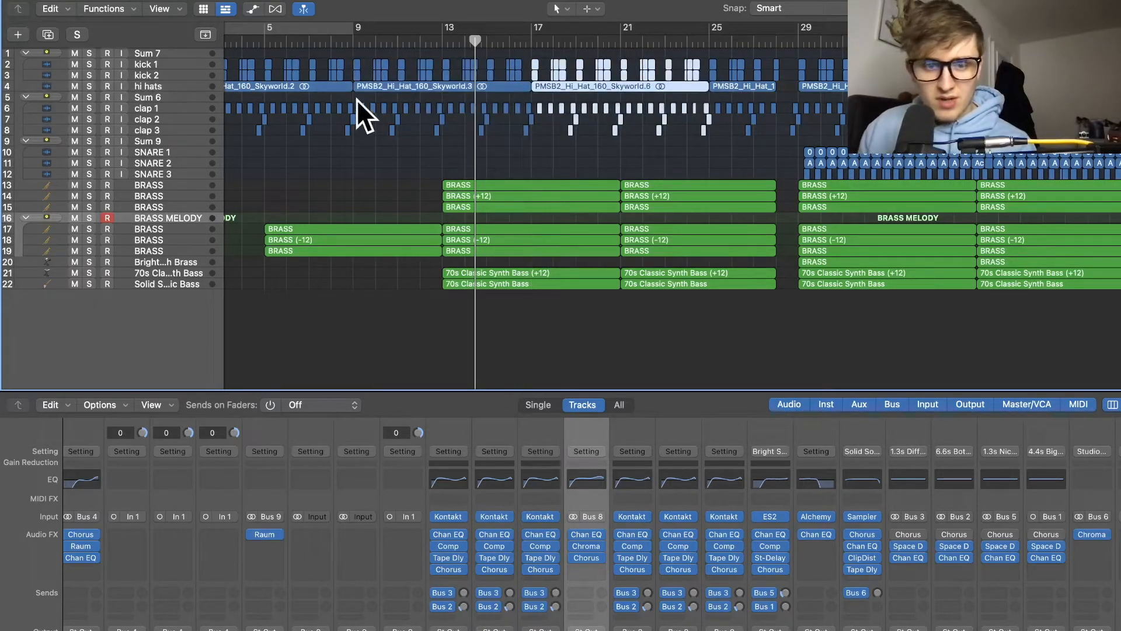
{"action": "left_click", "coordinate": [445, 42]}
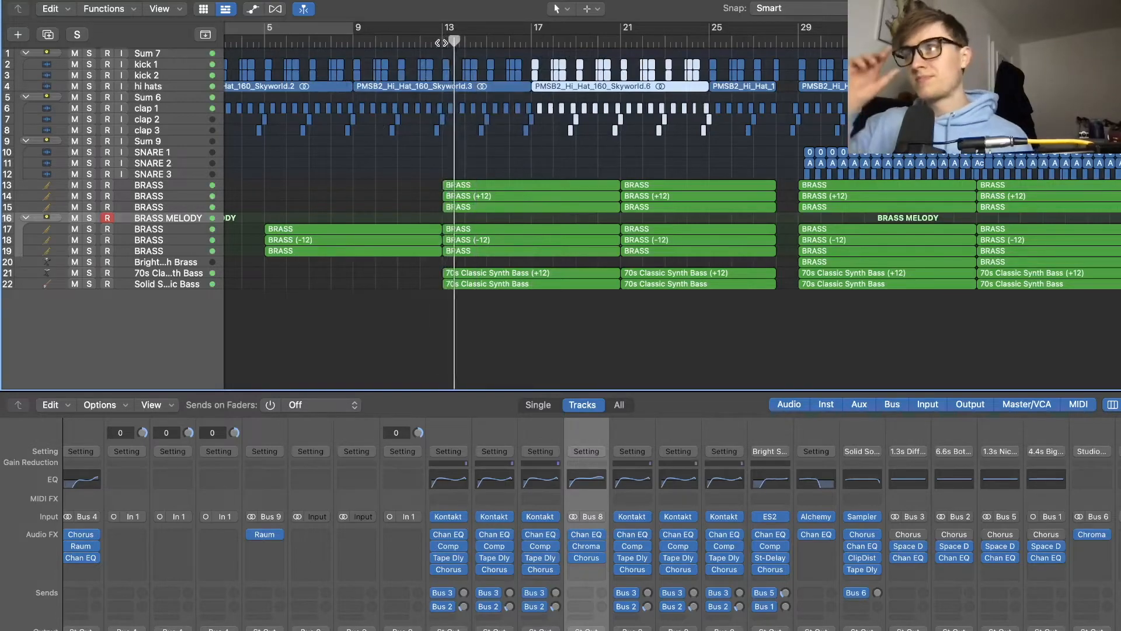
Delete the two bass regions and the BRASS regions of tracks 13 to 15 between bars 13 and 21
{"action": "left_click_drag", "start_coordinate": [392, 280], "coordinate": [514, 281]}
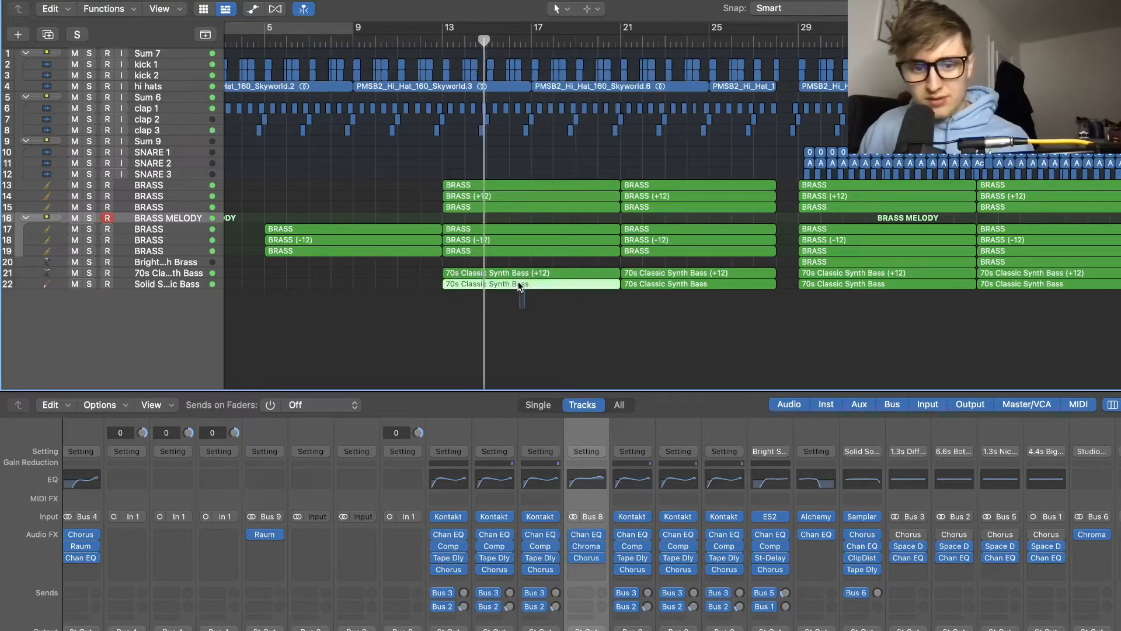
{"action": "key", "text": "Delete"}
{"action": "left_click_drag", "start_coordinate": [471, 185], "coordinate": [468, 207]}
{"action": "key", "text": "Delete"}
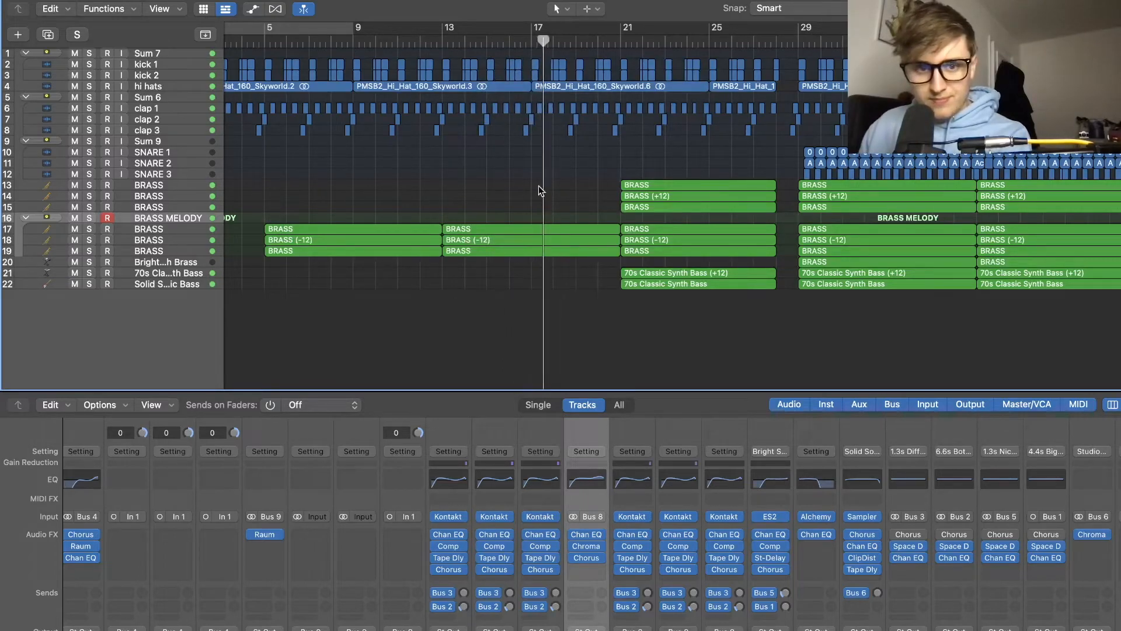
Copy the eight bars of SNARE 1, SNARE 2 and SNARE 3 regions at bar 29 to bar 13
{"action": "scroll", "coordinate": [633, 137], "scroll_direction": "right", "scroll_amount": 5}
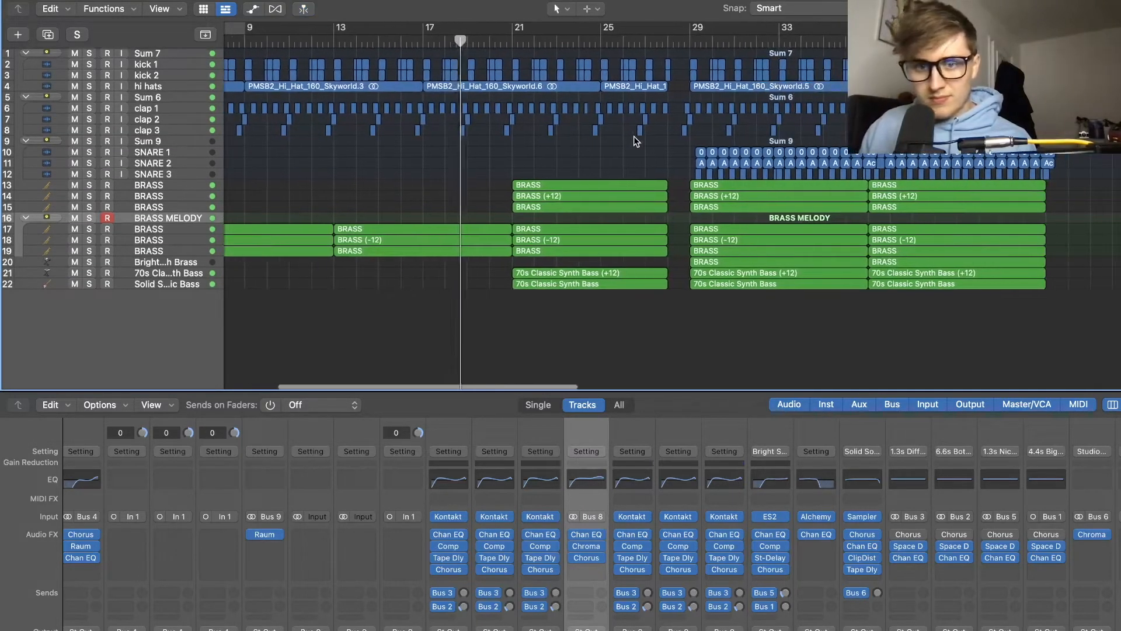
{"action": "left_click_drag", "start_coordinate": [1071, 170], "coordinate": [861, 173]}
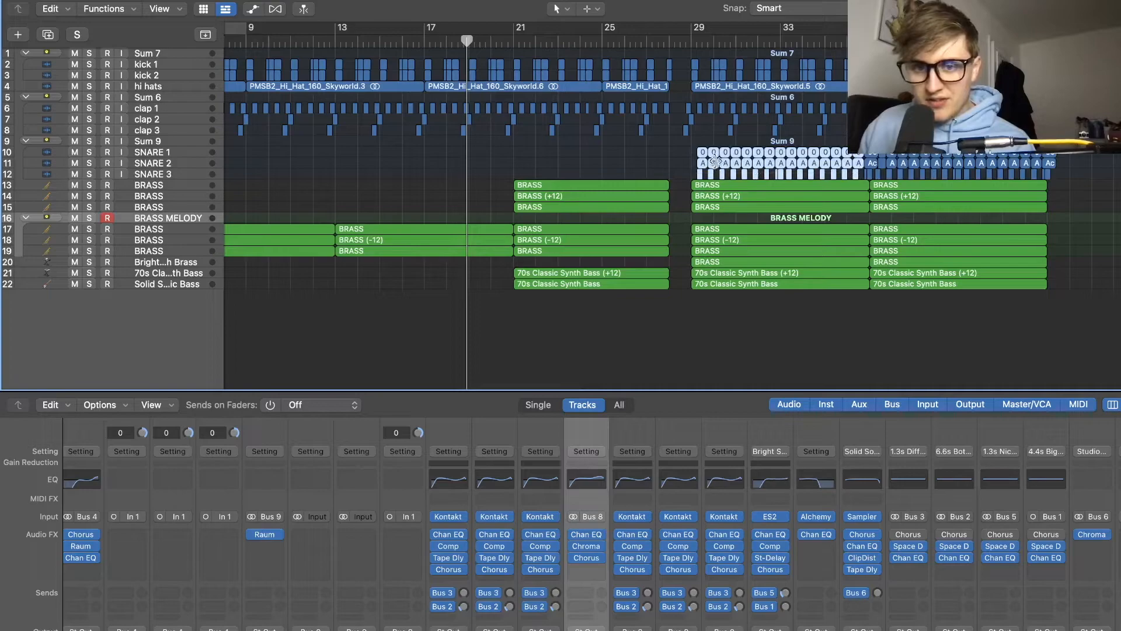
{"action": "left_click_drag", "start_coordinate": [700, 159], "coordinate": [343, 157]}
Play the arrangement from about bar 11 to hear the snares enter at bar 13
{"action": "scroll", "coordinate": [343, 157], "scroll_direction": "left", "scroll_amount": 3}
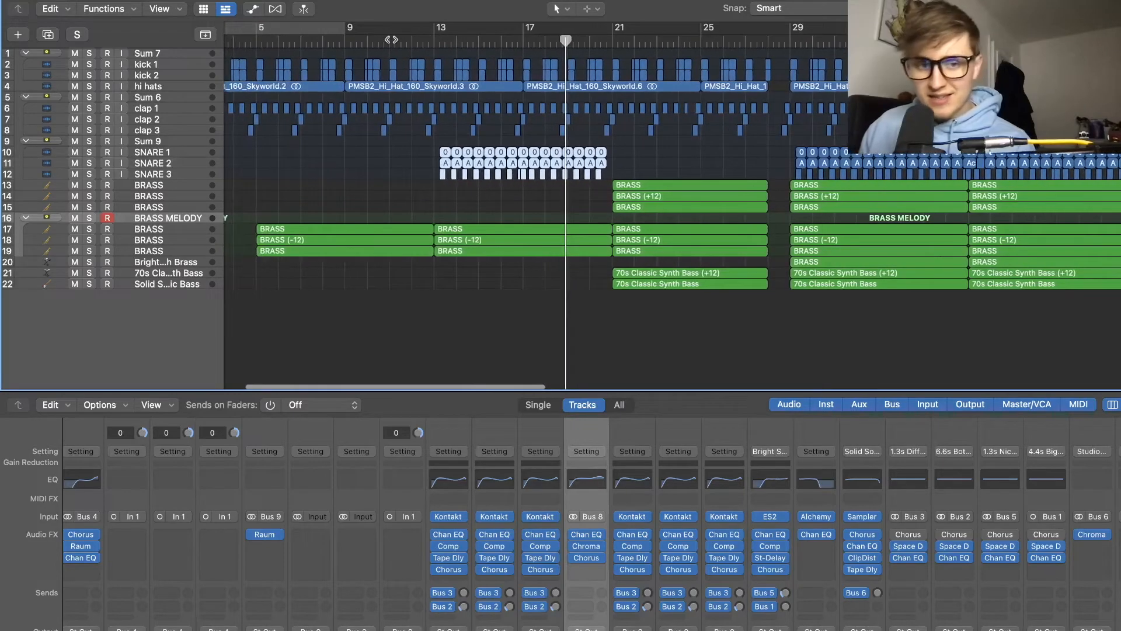
{"action": "key", "text": "ctrl+Up"}
{"action": "left_click", "coordinate": [630, 13]}
{"action": "key", "text": "ctrl+Up"}
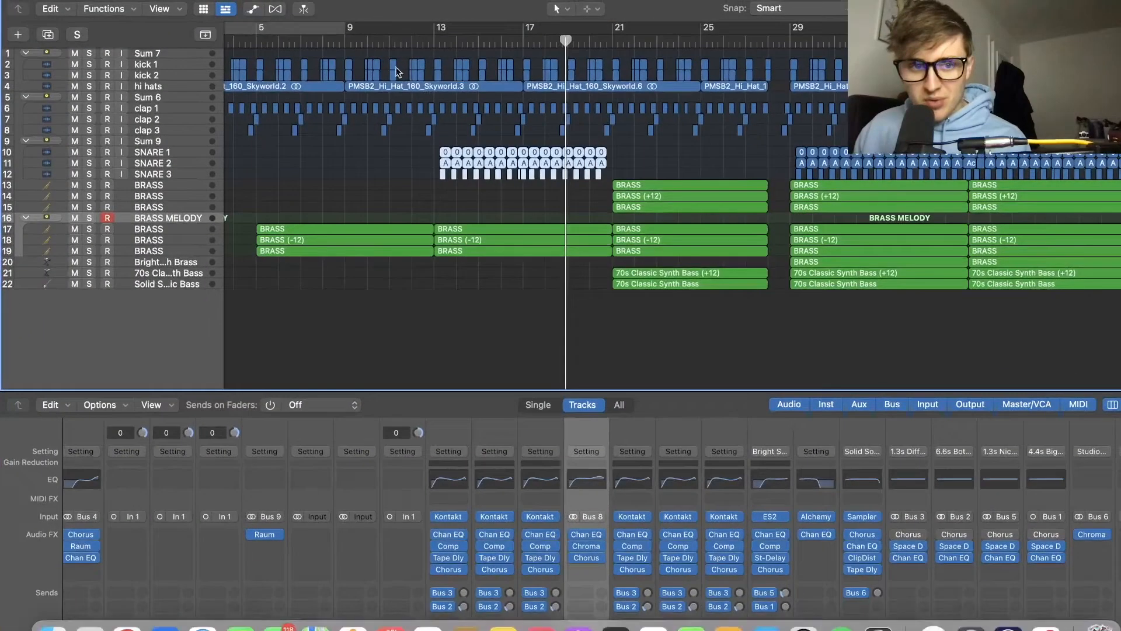
{"action": "left_click", "coordinate": [400, 40]}
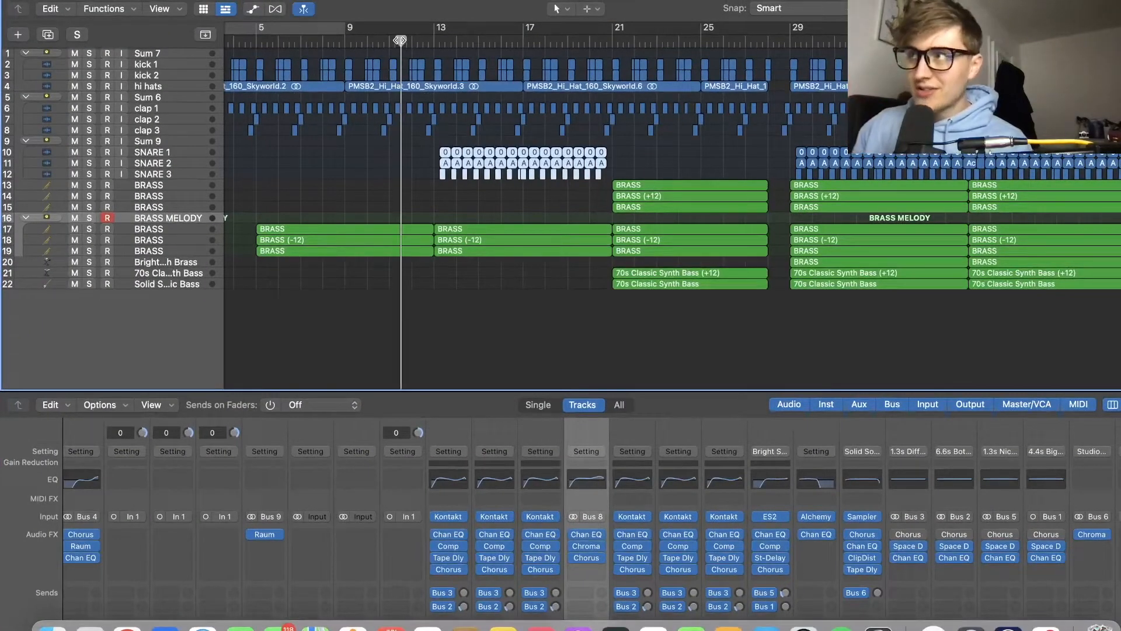
{"action": "key", "text": "space"}
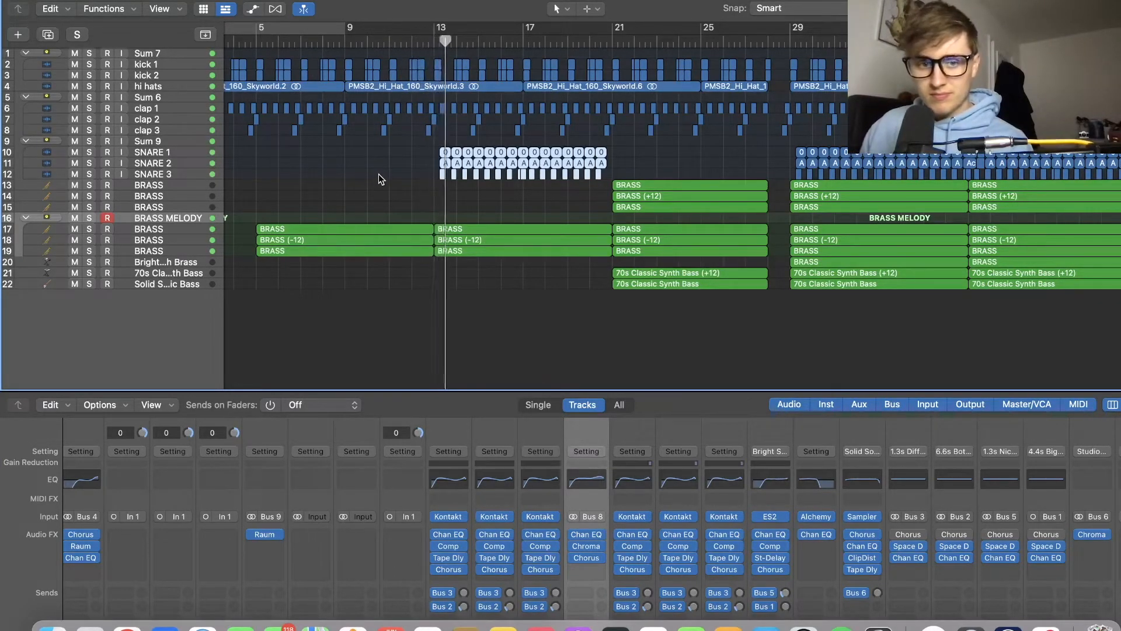
Copy the SNARE 1, SNARE 2 and SNARE 3 regions of the bar 13 section to the section starting at bar 21
{"action": "key", "text": "super+Up"}
{"action": "key", "text": "super+Right"}
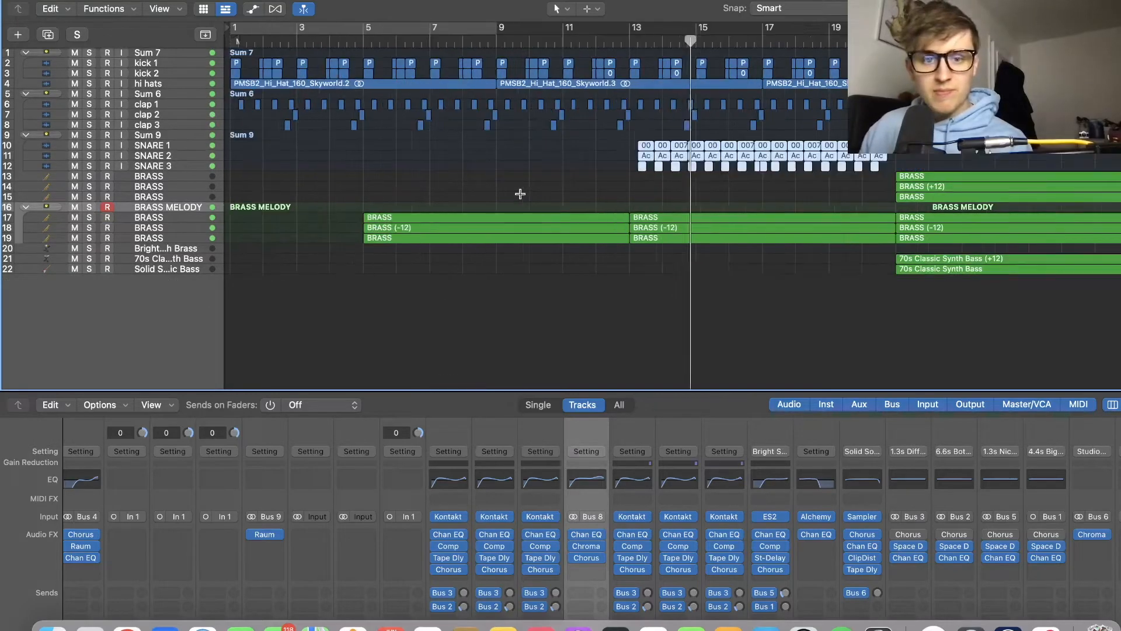
{"action": "key", "text": "super+Down"}
{"action": "key", "text": "super+Down"}
{"action": "key", "text": "super+Down"}
{"action": "key", "text": "super+Right"}
{"action": "scroll", "coordinate": [798, 181], "scroll_direction": "right", "scroll_amount": 5}
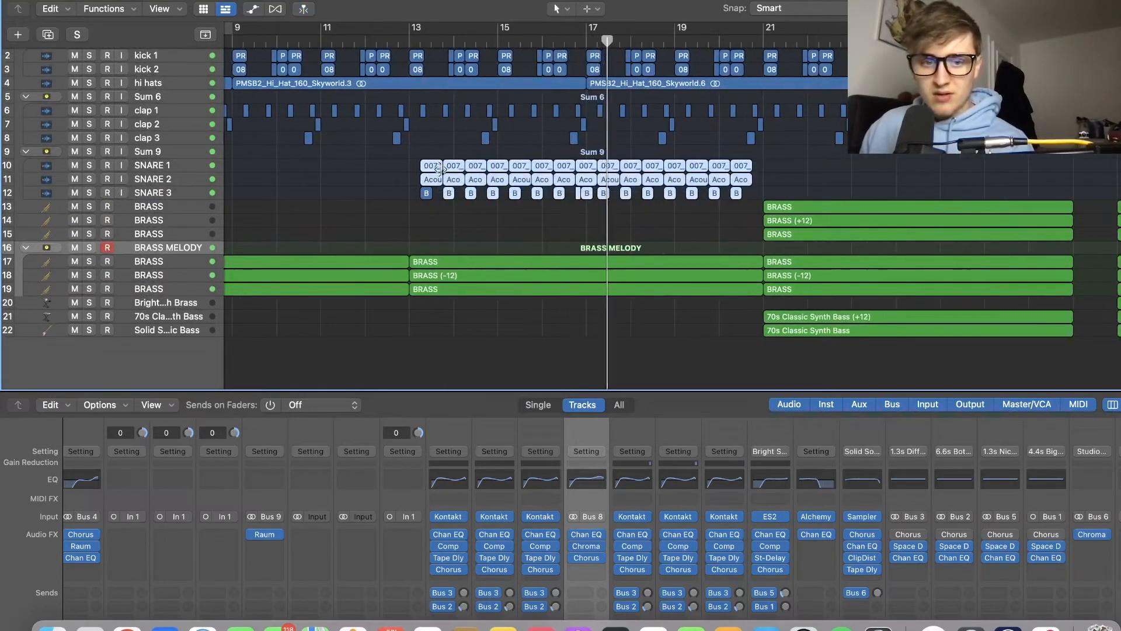
{"action": "left_click_drag", "start_coordinate": [398, 166], "coordinate": [747, 193]}
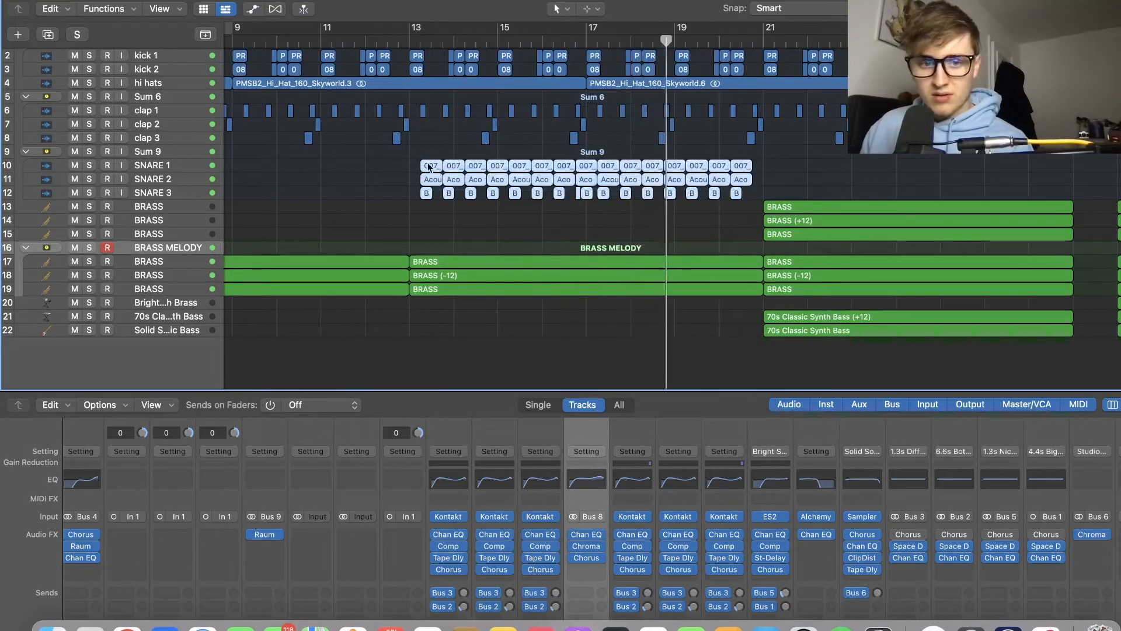
{"action": "left_click_drag", "start_coordinate": [430, 169], "coordinate": [782, 170]}
{"action": "scroll", "coordinate": [751, 153], "scroll_direction": "right", "scroll_amount": 5}
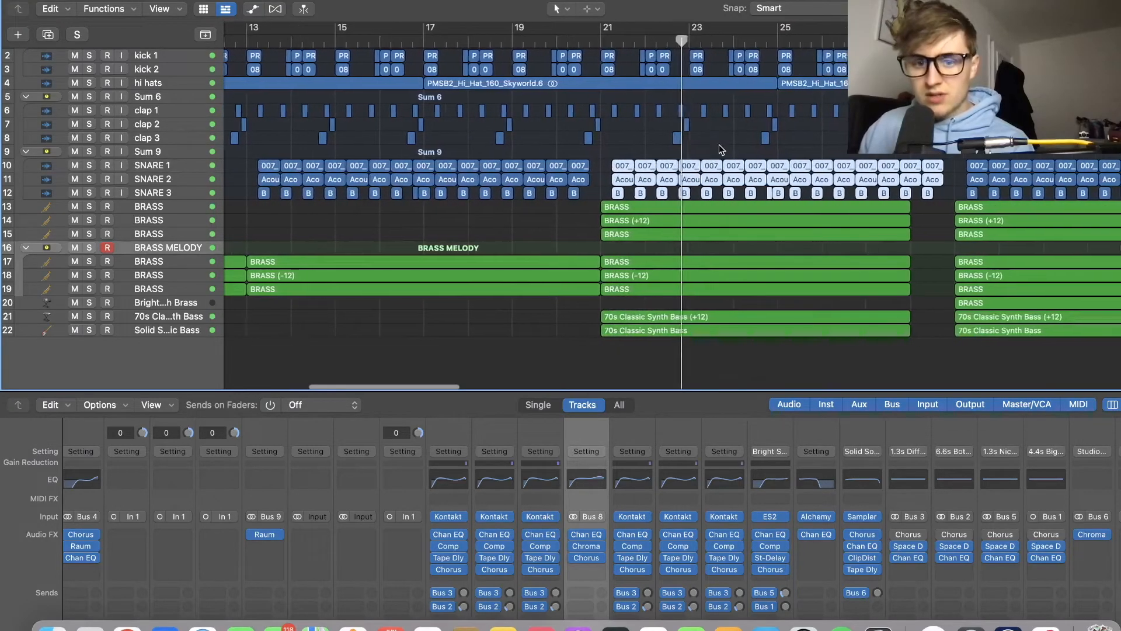
Delete the copied snare hits after bar 28 to leave a gap before bar 29
{"action": "scroll", "coordinate": [878, 151], "scroll_direction": "right", "scroll_amount": 2}
{"action": "left_click_drag", "start_coordinate": [893, 198], "coordinate": [881, 179]}
{"action": "key", "text": "Delete"}
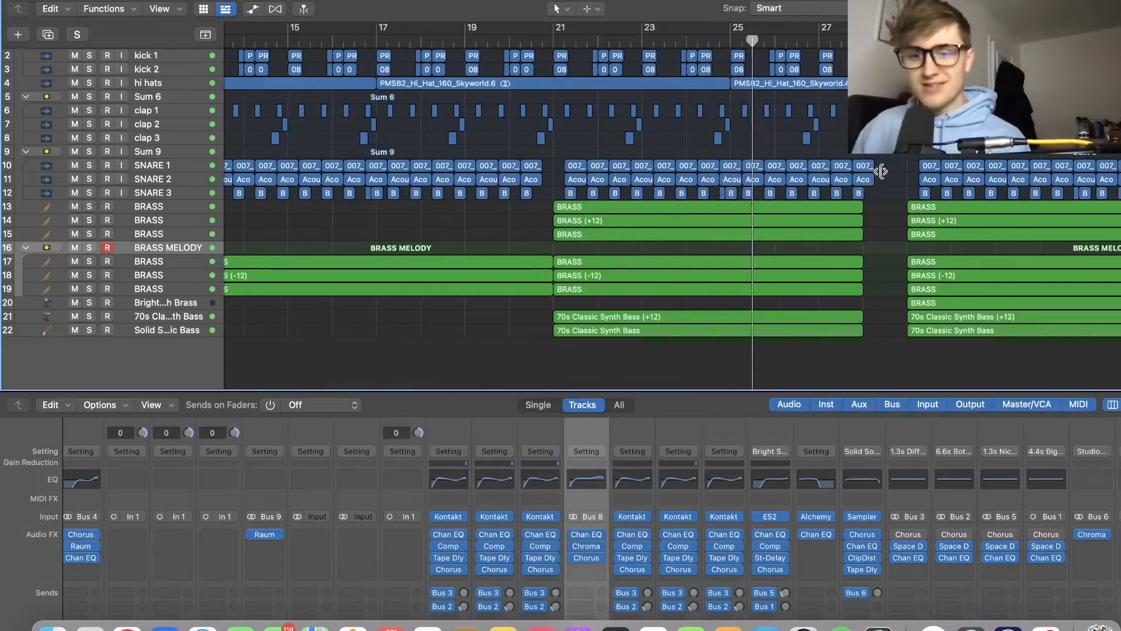
Listen to the arrangement from about bar 25 through the gap before bar 29 and into the full loop
{"action": "scroll", "coordinate": [880, 170], "scroll_direction": "right", "scroll_amount": 5}
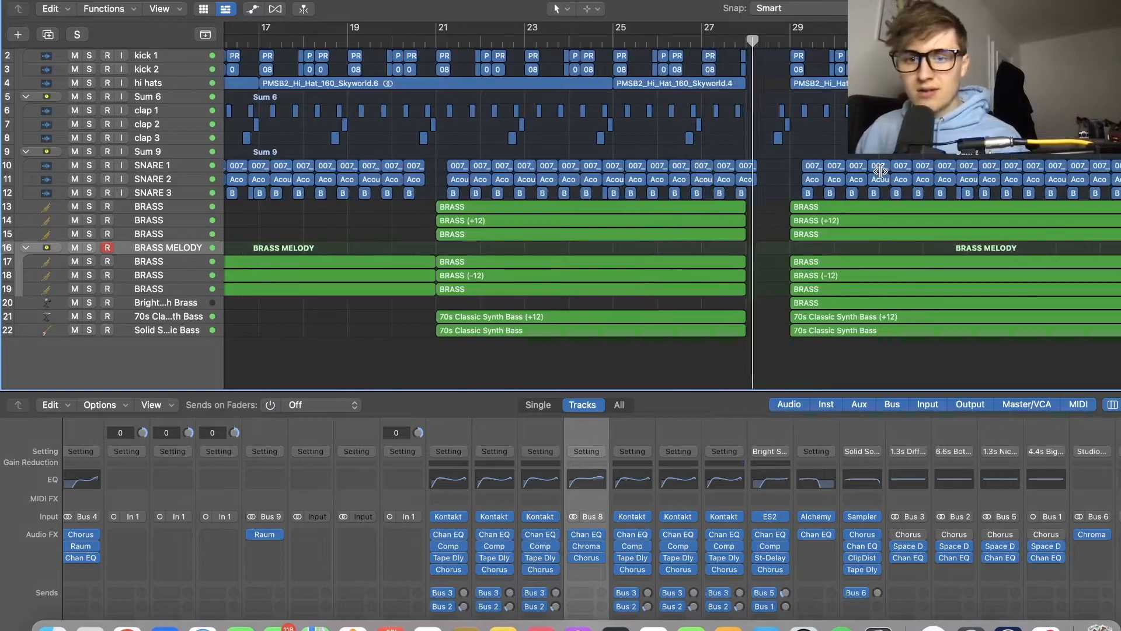
{"action": "scroll", "coordinate": [880, 170], "scroll_direction": "right", "scroll_amount": 5}
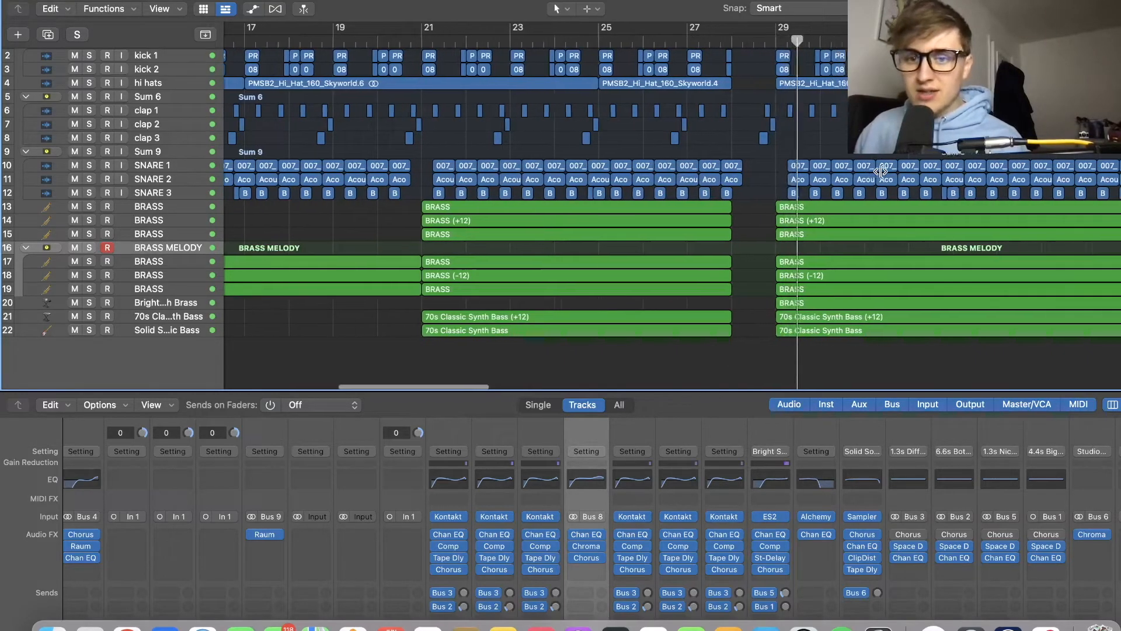
{"action": "scroll", "coordinate": [881, 170], "scroll_direction": "right", "scroll_amount": 5}
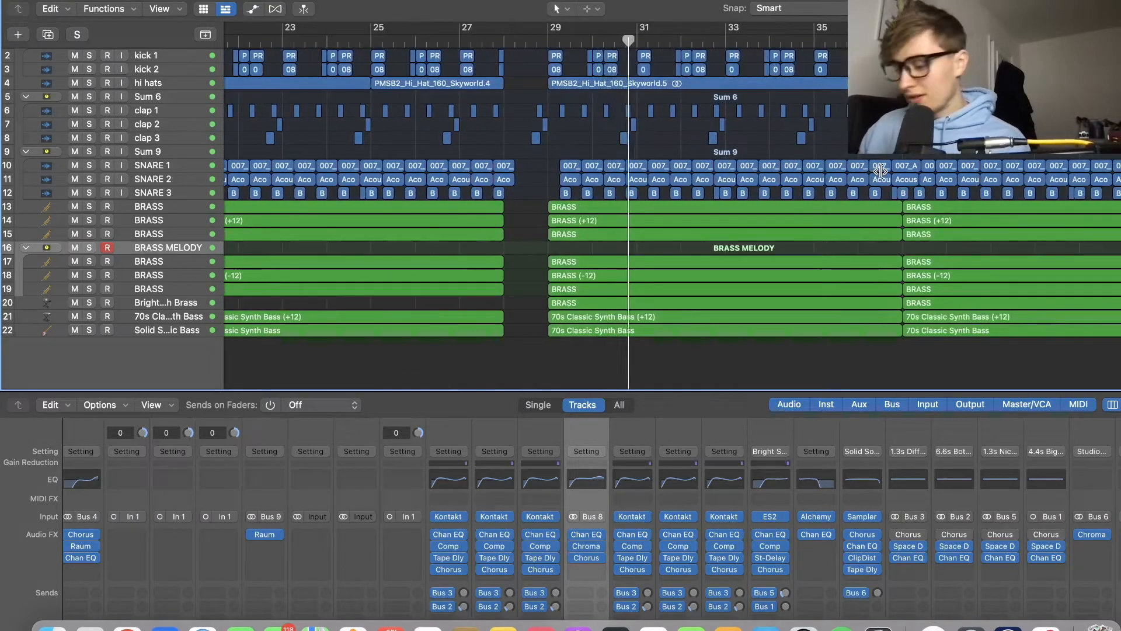
{"action": "scroll", "coordinate": [880, 170], "scroll_direction": "down", "scroll_amount": 5}
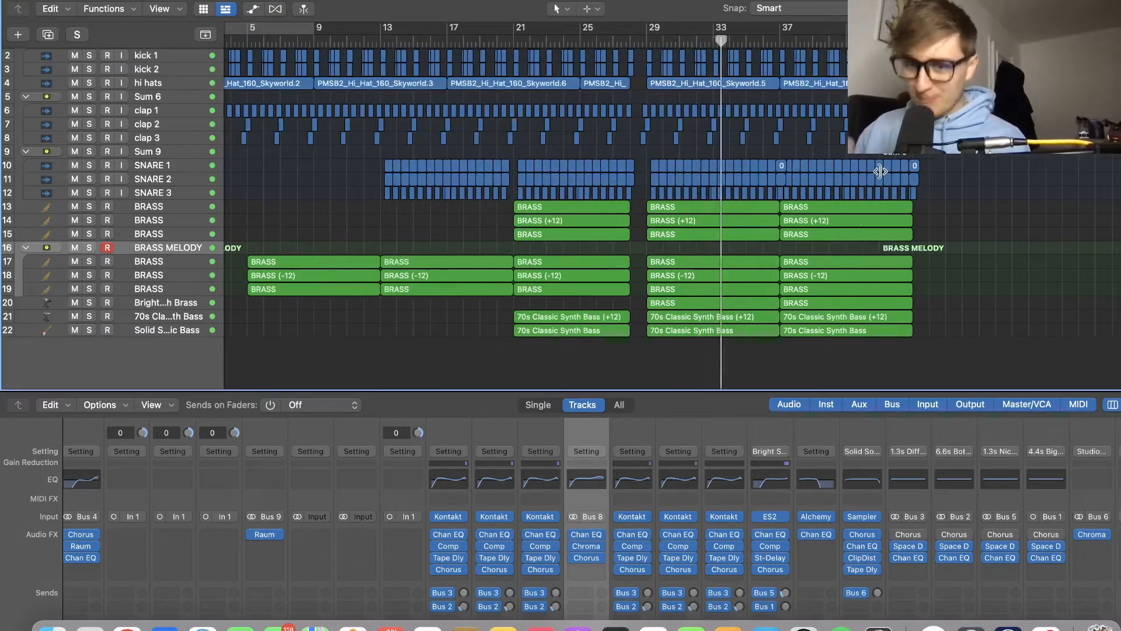
{"action": "scroll", "coordinate": [880, 171], "scroll_direction": "up", "scroll_amount": 3}
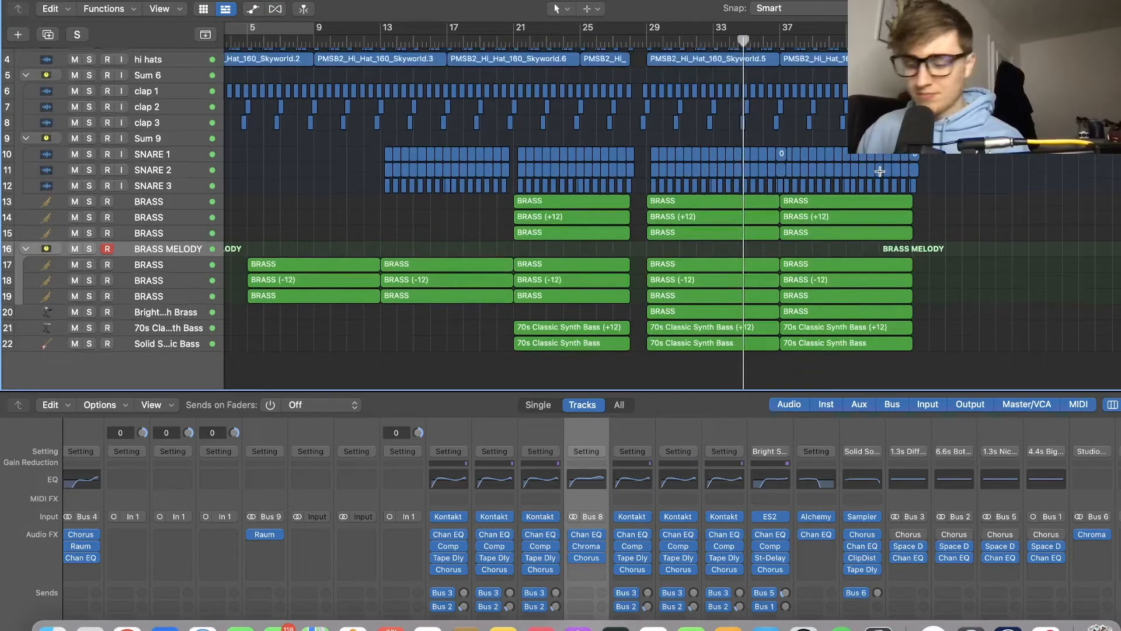
Hide the mixer and play the arrangement from bar 21 to hear the brass section
{"action": "key", "text": "x"}
{"action": "scroll", "coordinate": [880, 170], "scroll_direction": "up", "scroll_amount": 2}
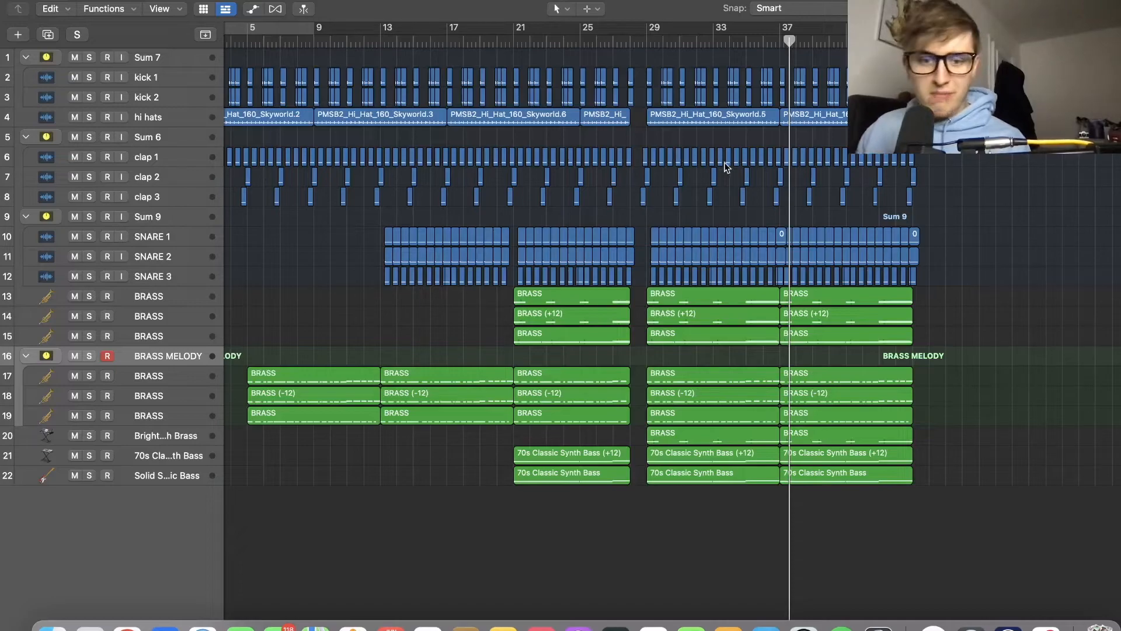
{"action": "scroll", "coordinate": [676, 152], "scroll_direction": "left", "scroll_amount": 3}
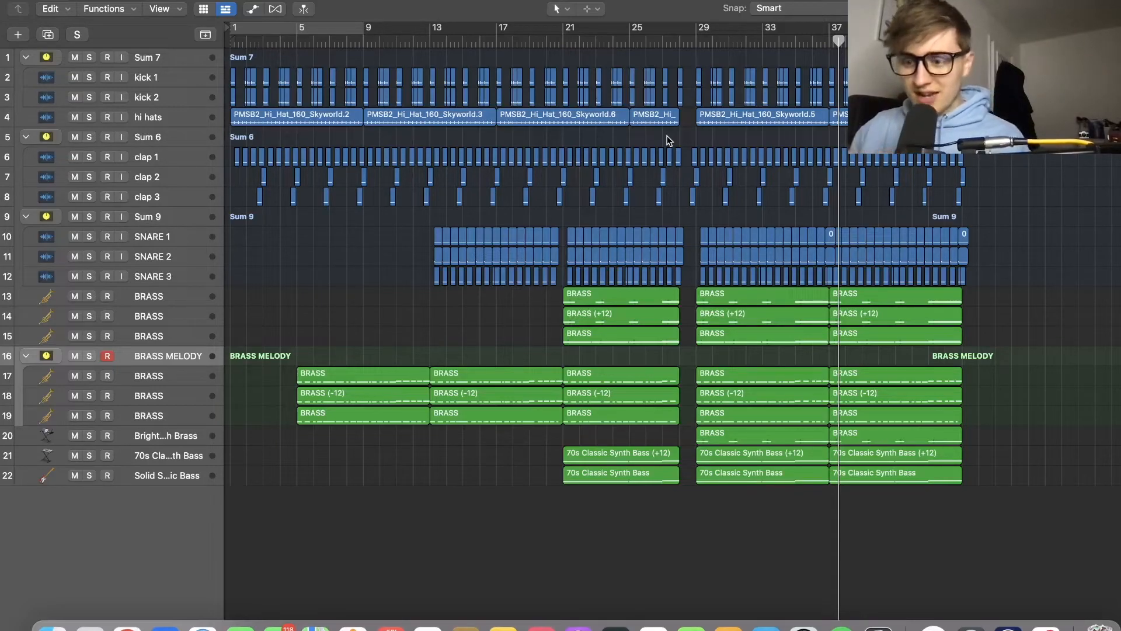
{"action": "scroll", "coordinate": [590, 48], "scroll_direction": "right", "scroll_amount": 1}
{"action": "left_click", "coordinate": [573, 41]}
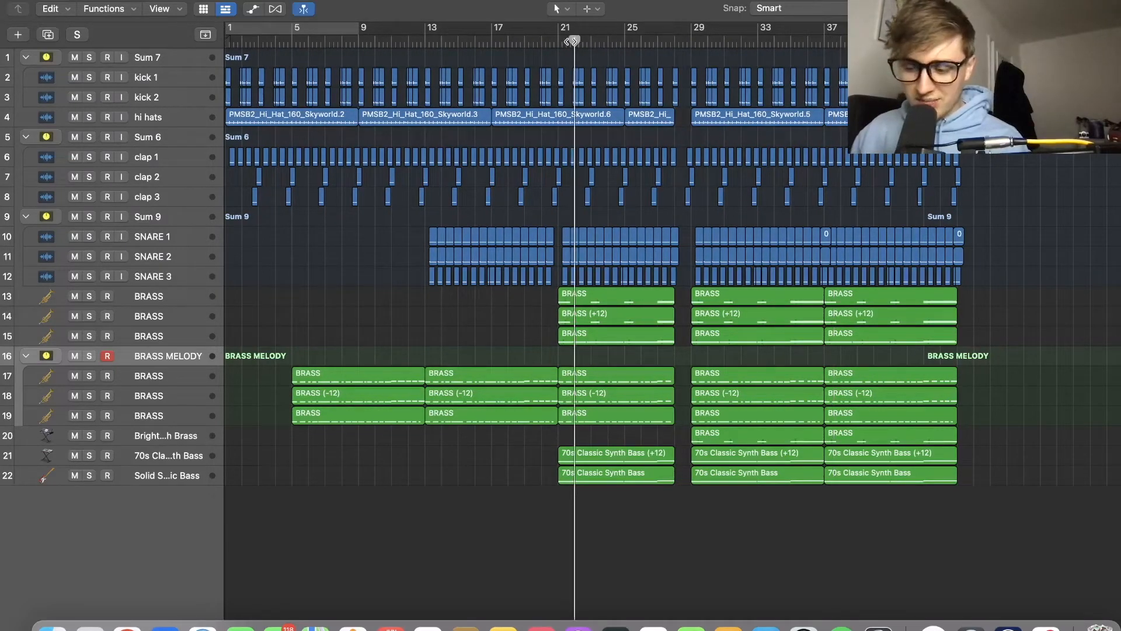
{"action": "left_click", "coordinate": [556, 40]}
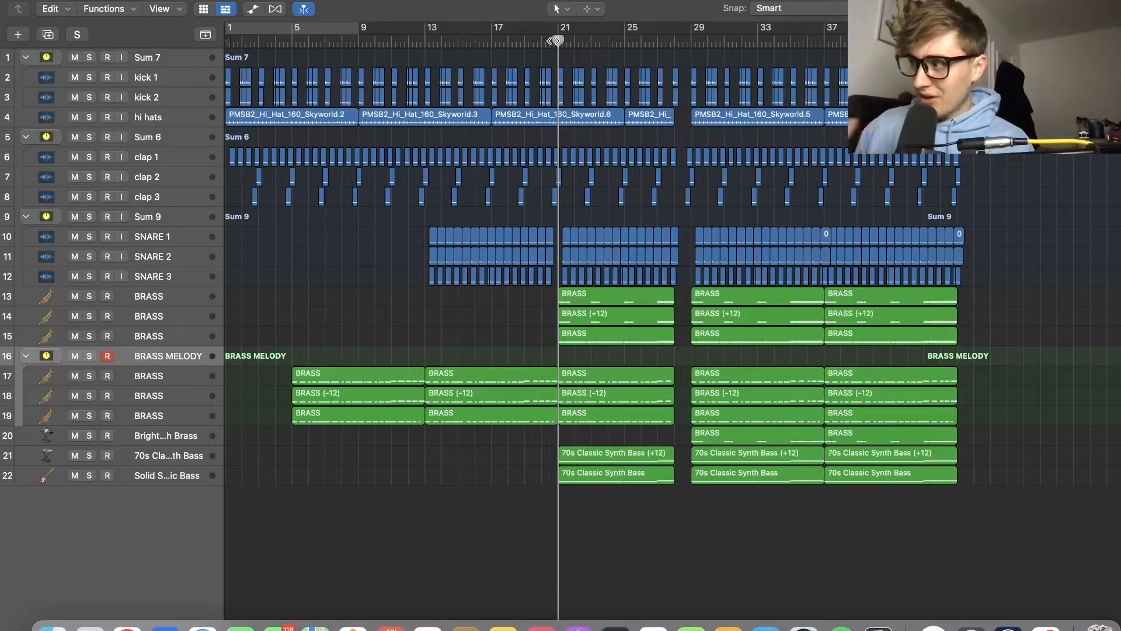
{"action": "key", "text": "space"}
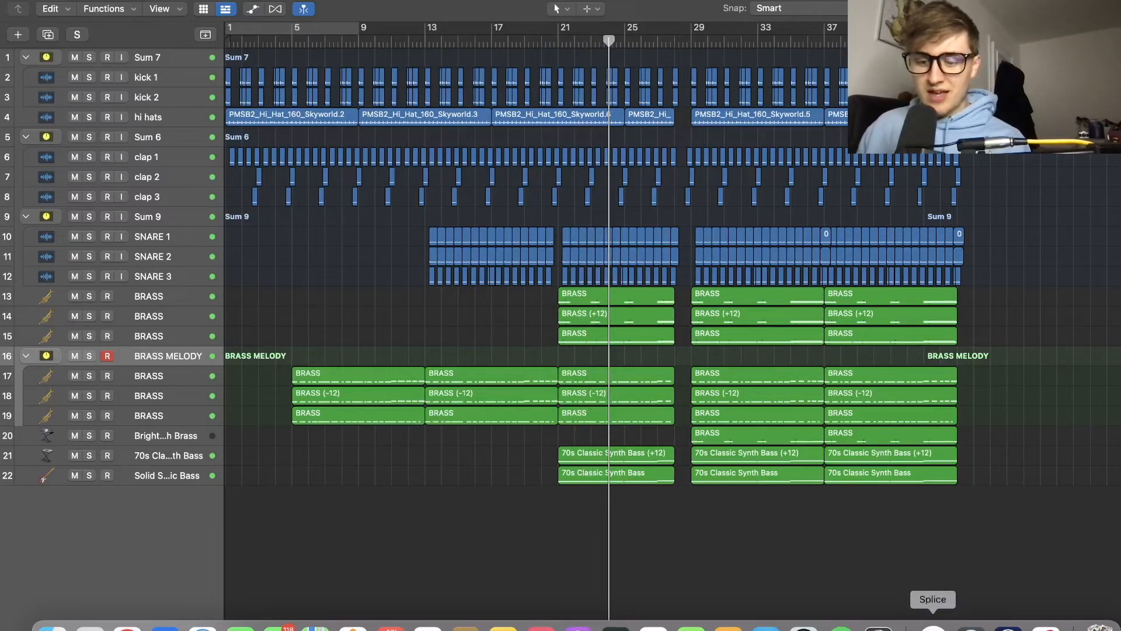
Switch to Splice and filter the library's sound samples by the crash tag
{"action": "left_click", "coordinate": [933, 625]}
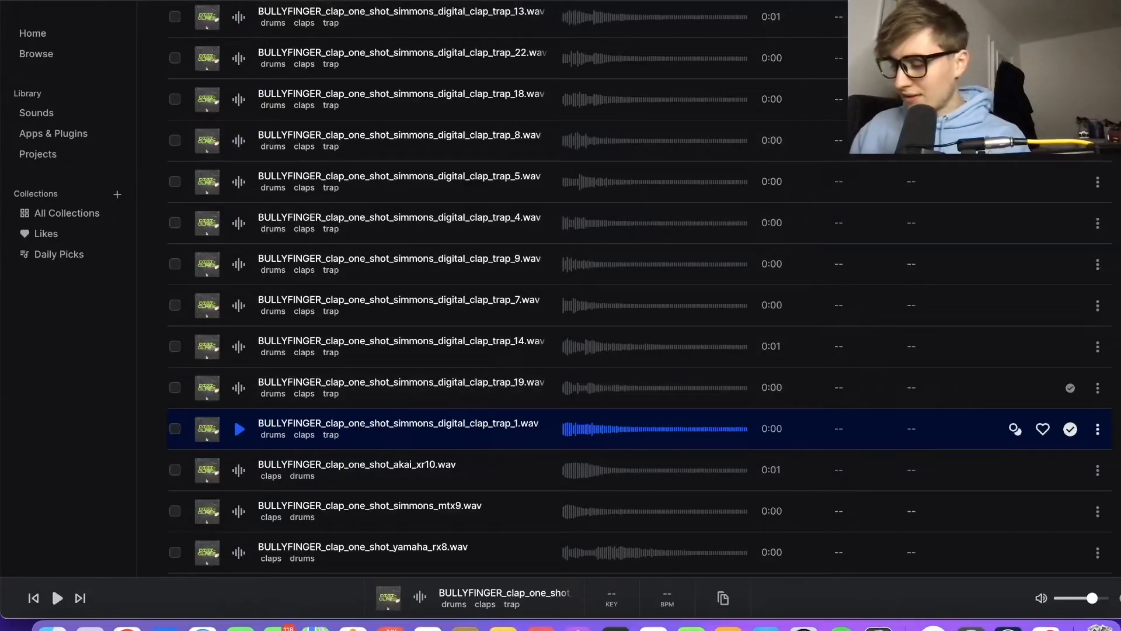
{"action": "scroll", "coordinate": [578, 88], "scroll_direction": "up", "scroll_amount": 10}
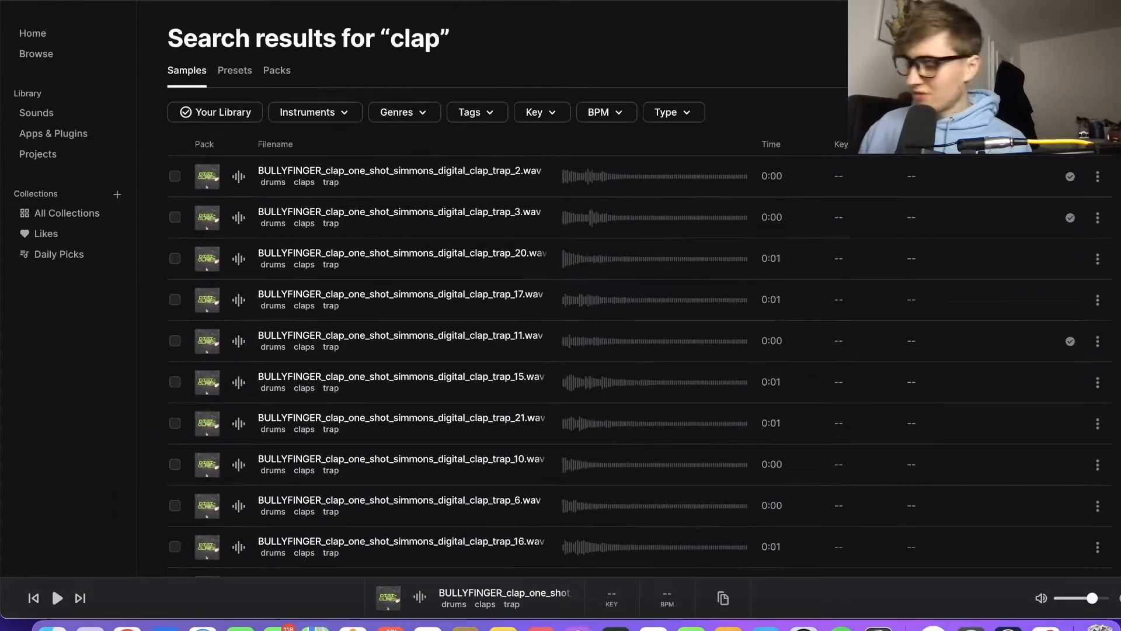
{"action": "key", "text": "Return"}
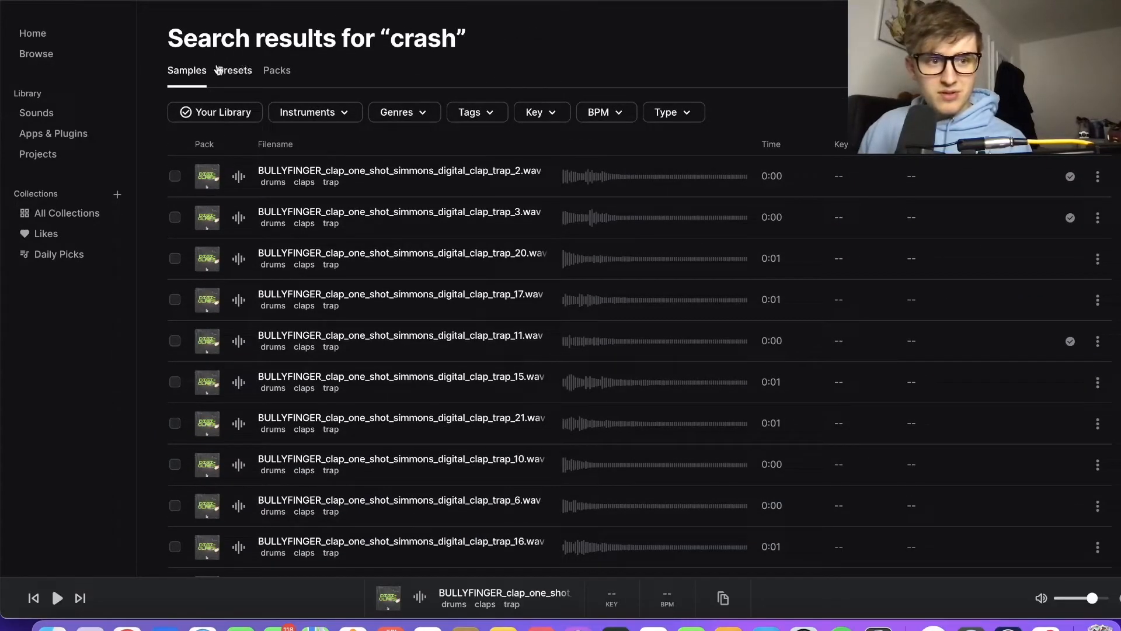
{"action": "left_click", "coordinate": [54, 117]}
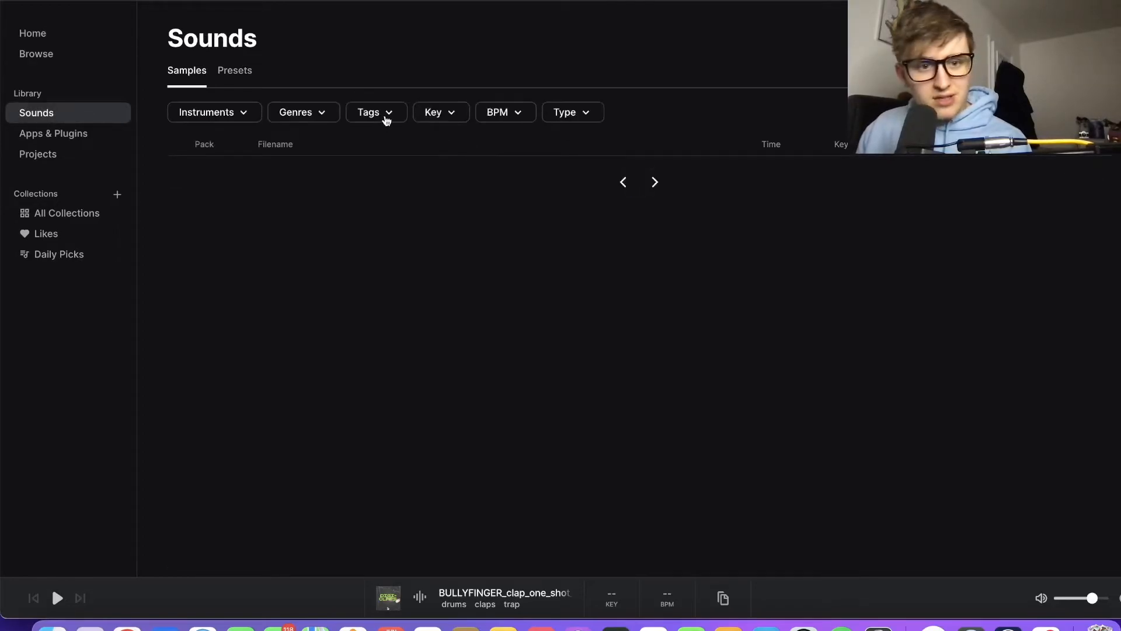
{"action": "left_click", "coordinate": [384, 115]}
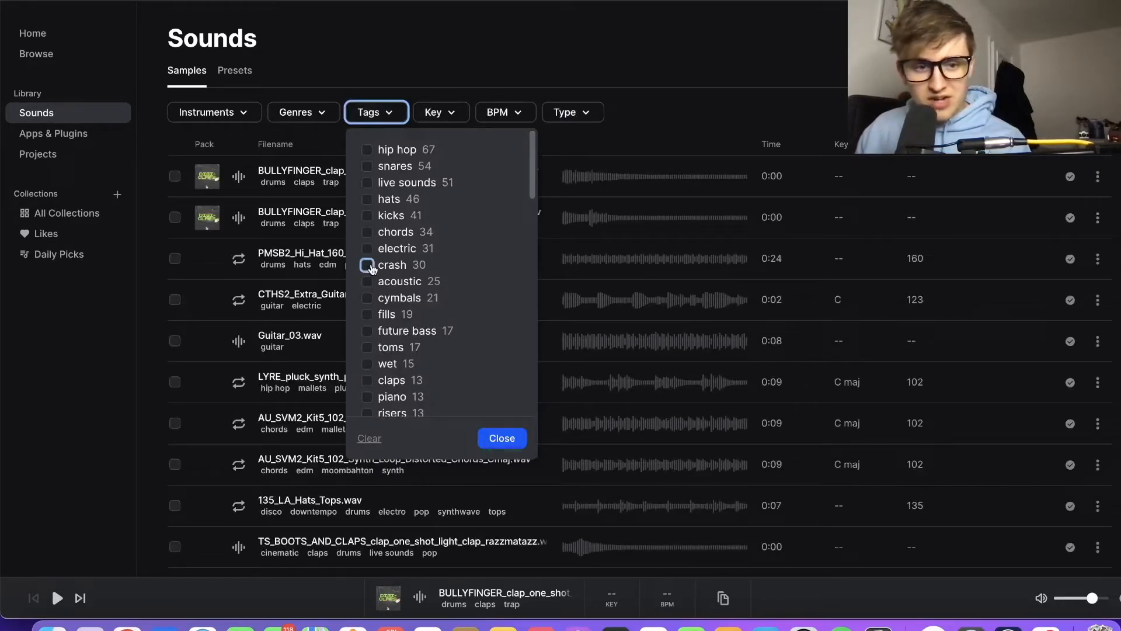
{"action": "left_click", "coordinate": [367, 265]}
{"action": "left_click", "coordinate": [509, 441]}
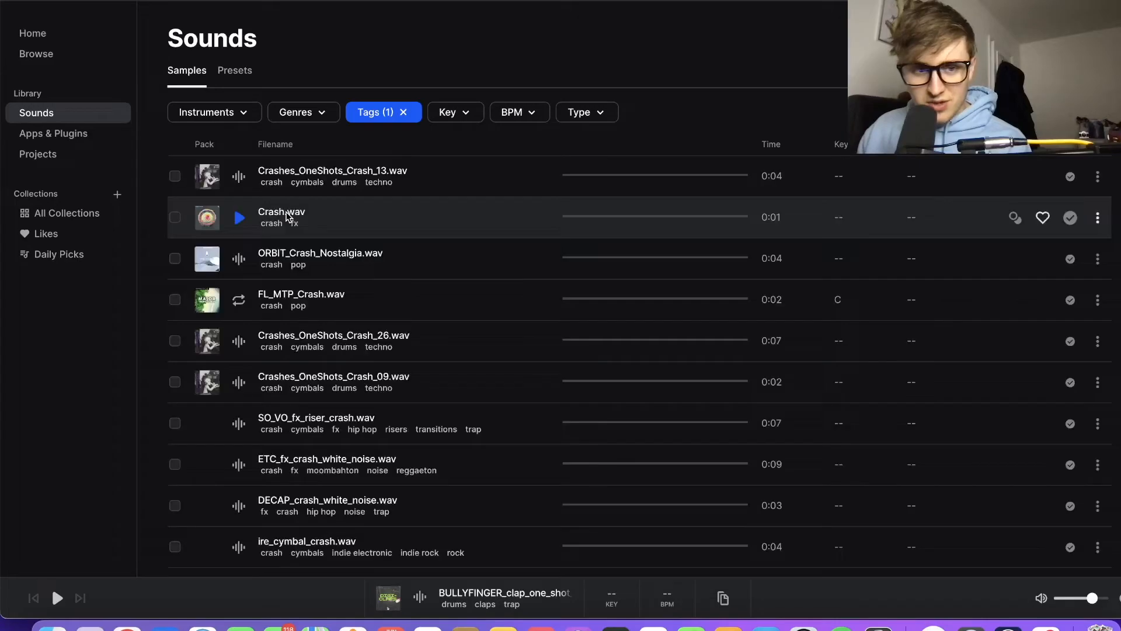
Preview the Crash.wav and ORBIT_Crash_Nostalgia.wav samples and switch back to Logic Pro
{"action": "left_click", "coordinate": [241, 220]}
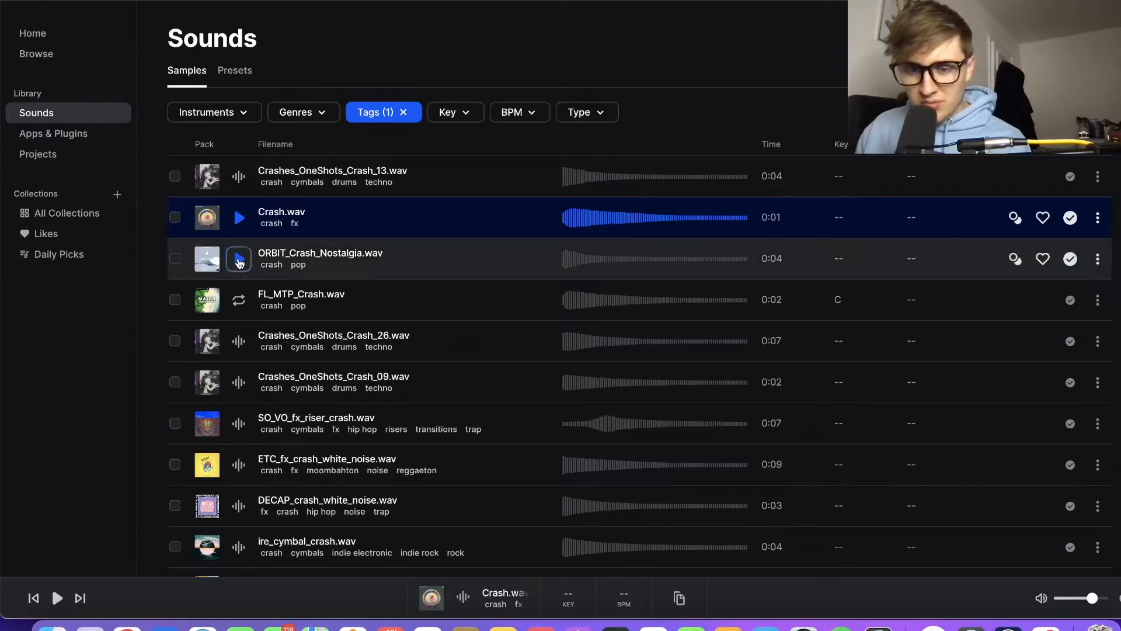
{"action": "left_click", "coordinate": [239, 260]}
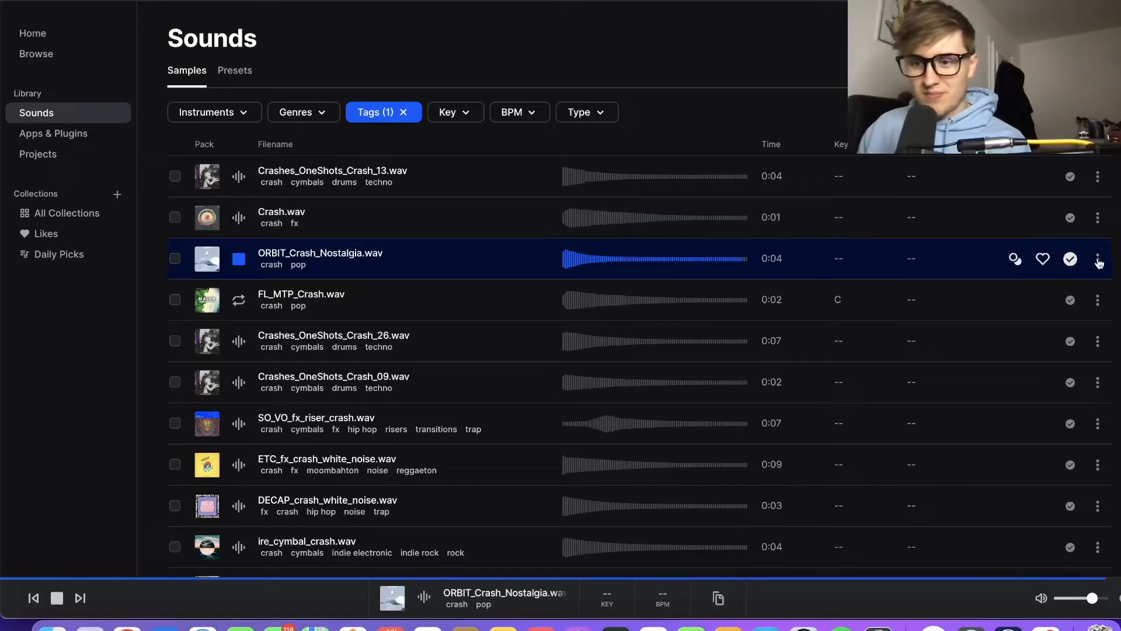
{"action": "left_click", "coordinate": [1098, 259]}
{"action": "left_click", "coordinate": [1022, 288]}
{"action": "key", "text": "ctrl+Right"}
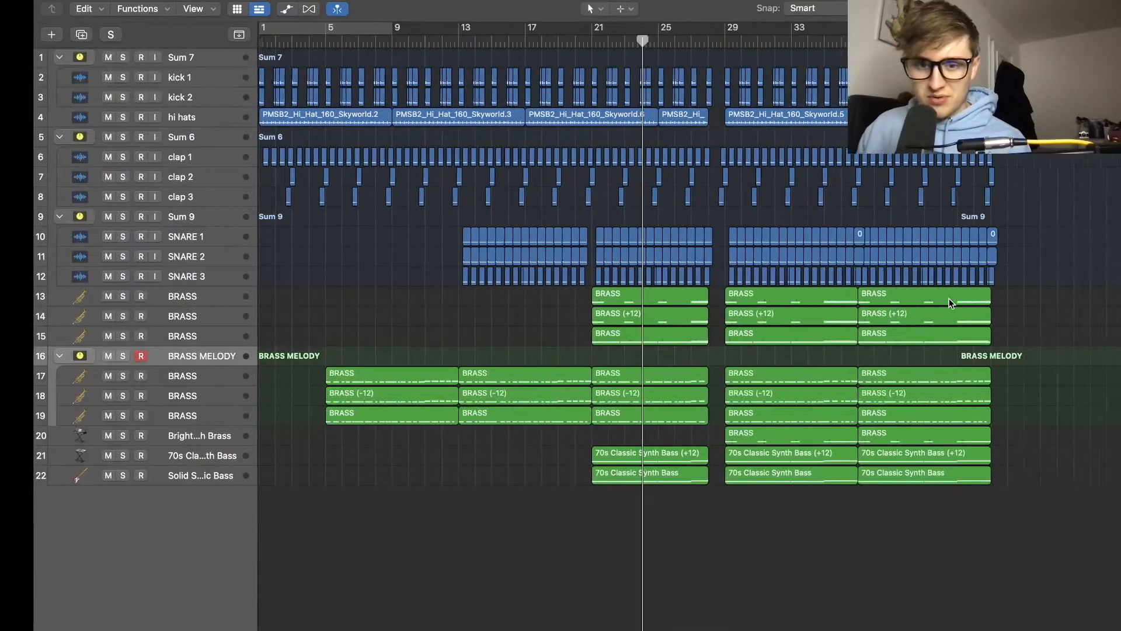
{"action": "scroll", "coordinate": [672, 498], "scroll_direction": "left", "scroll_amount": 1}
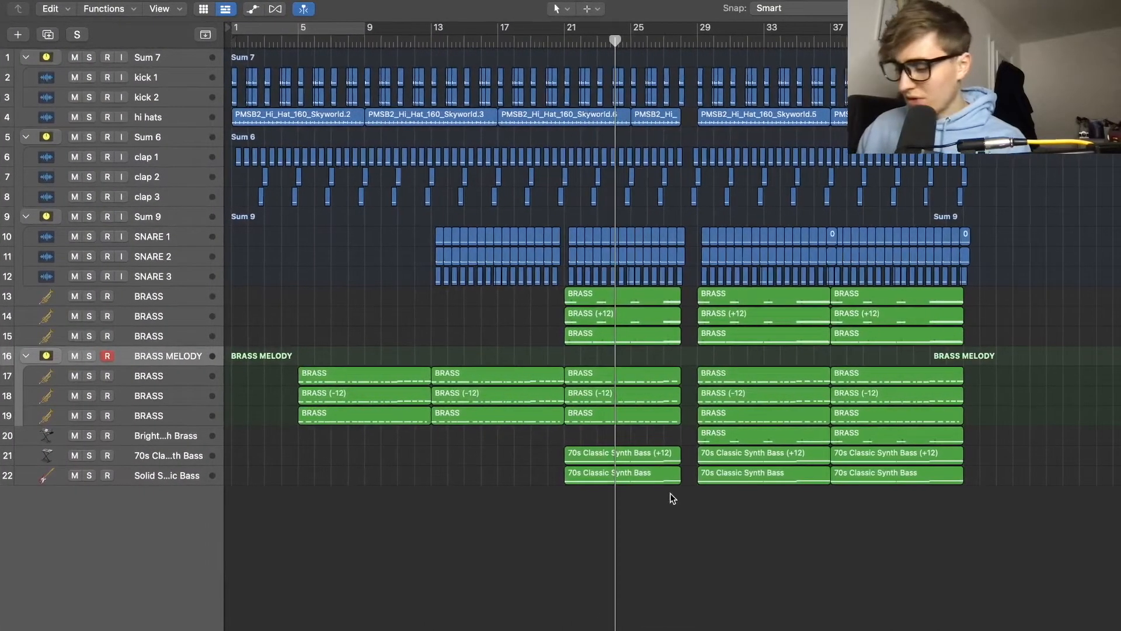
Create one new audio track below the bass tracks at the end of the track list
{"action": "left_click", "coordinate": [109, 476]}
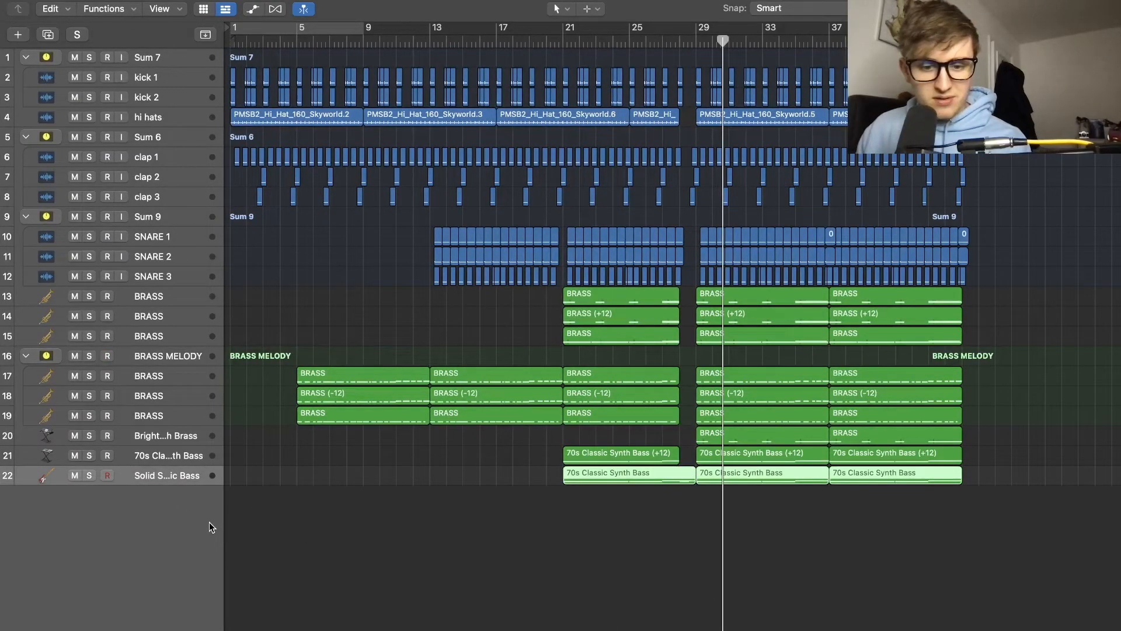
{"action": "key", "text": "super+z"}
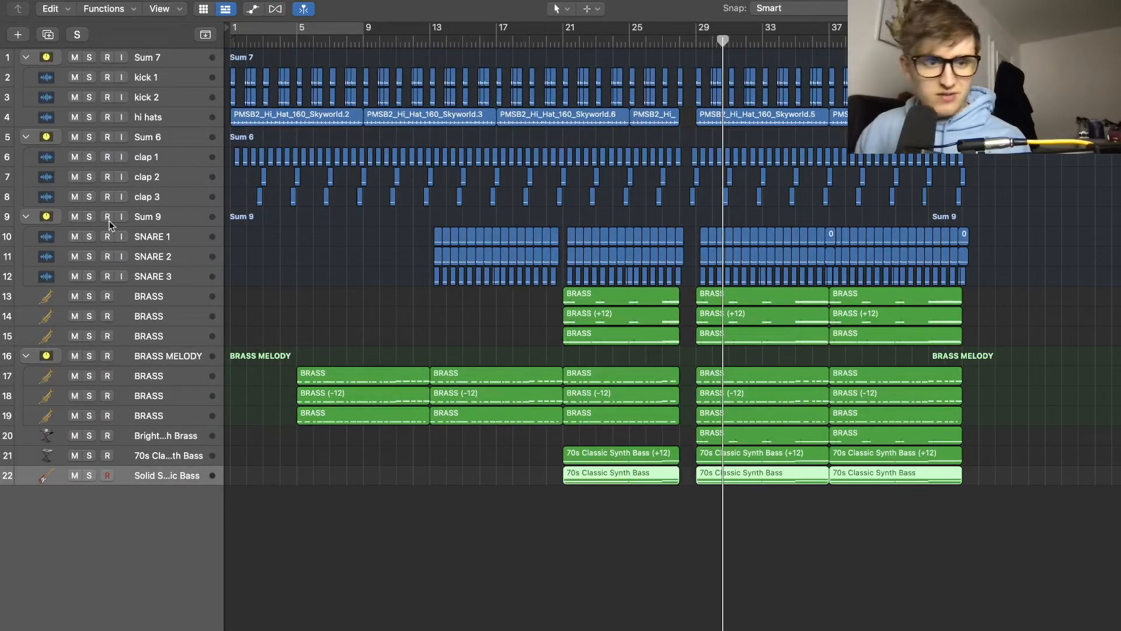
{"action": "left_click", "coordinate": [19, 35]}
{"action": "left_click", "coordinate": [570, 182]}
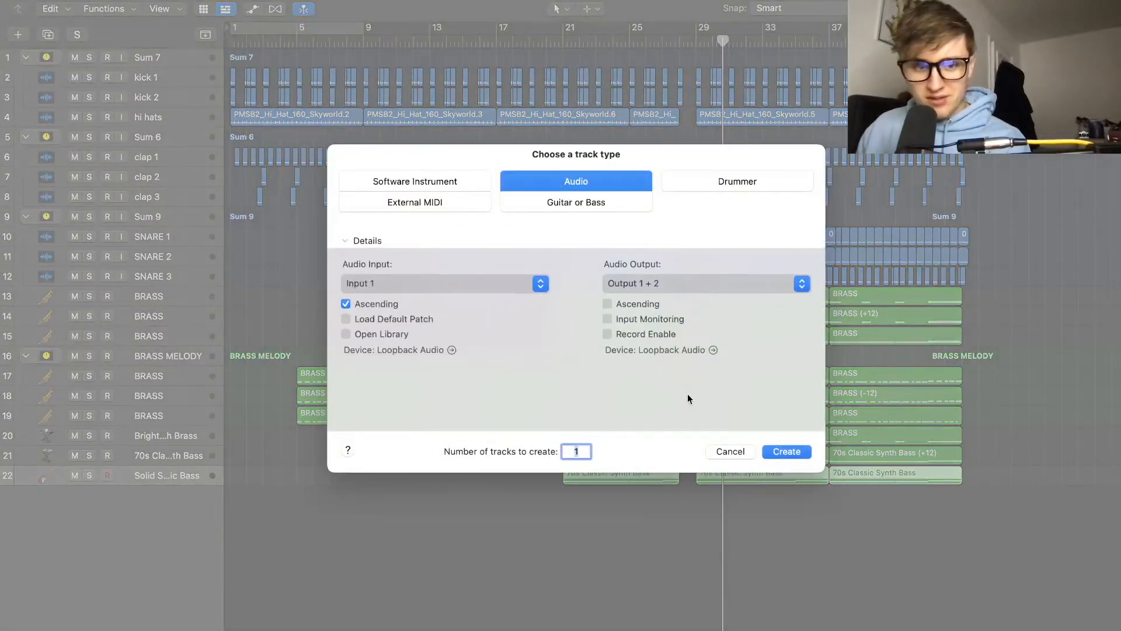
{"action": "left_click", "coordinate": [797, 453]}
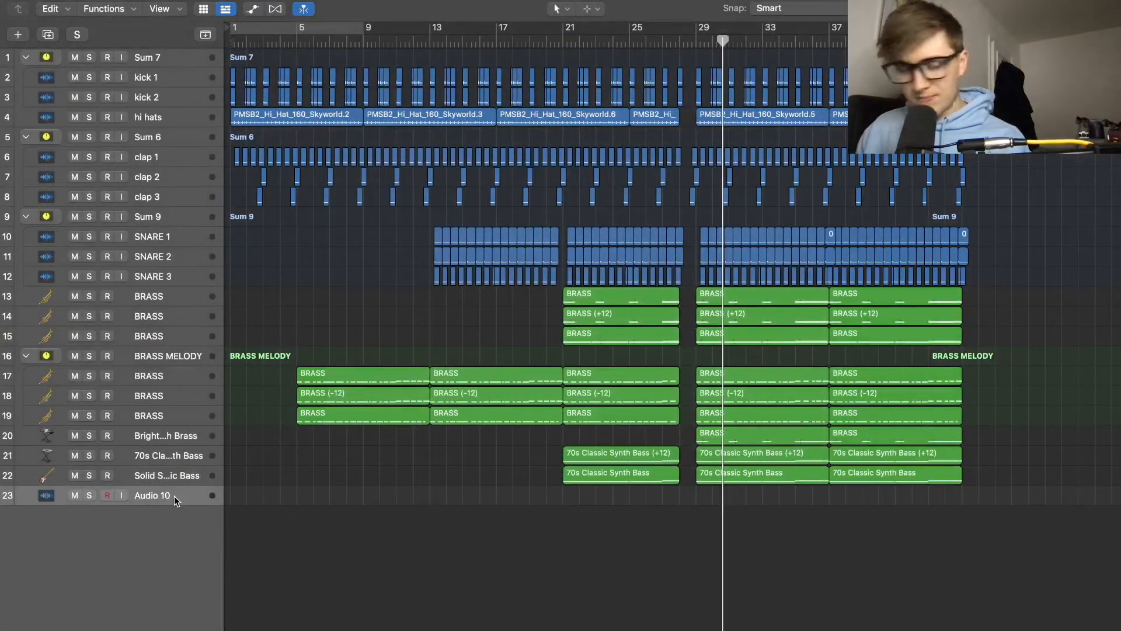
{"action": "key", "text": "super+v"}
{"action": "left_click_drag", "start_coordinate": [701, 532], "coordinate": [719, 503]}
{"action": "key", "text": "Delete"}
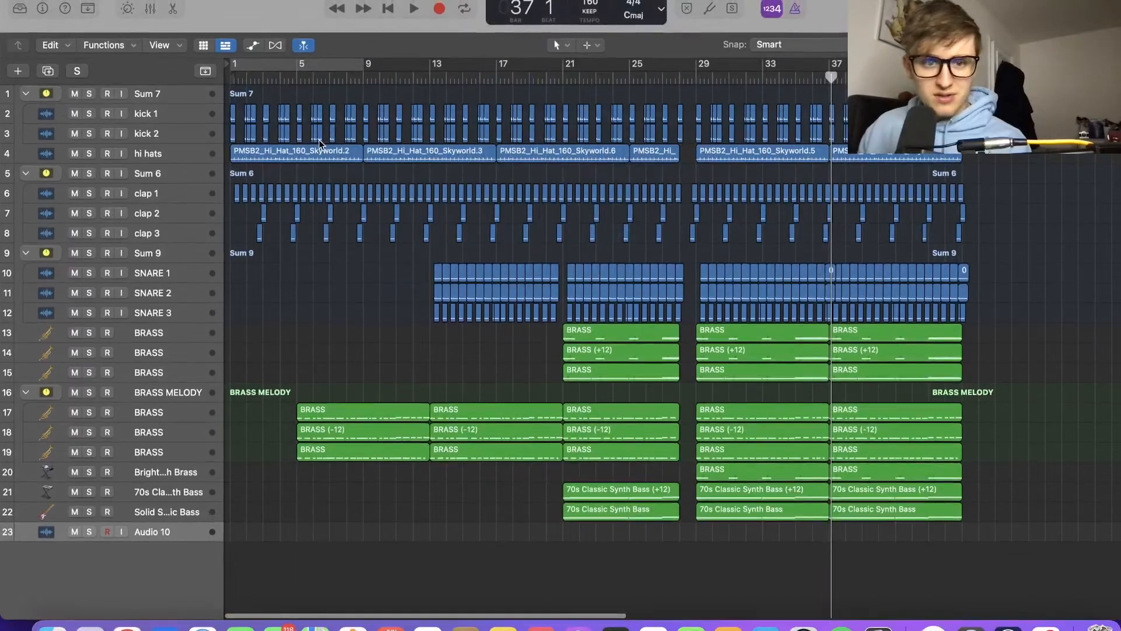
Switch to Splice, add ORBIT_Crash_Nostalgia.wav to the new audio track in Logic Pro, and place it at bar 29
{"action": "left_click", "coordinate": [934, 627]}
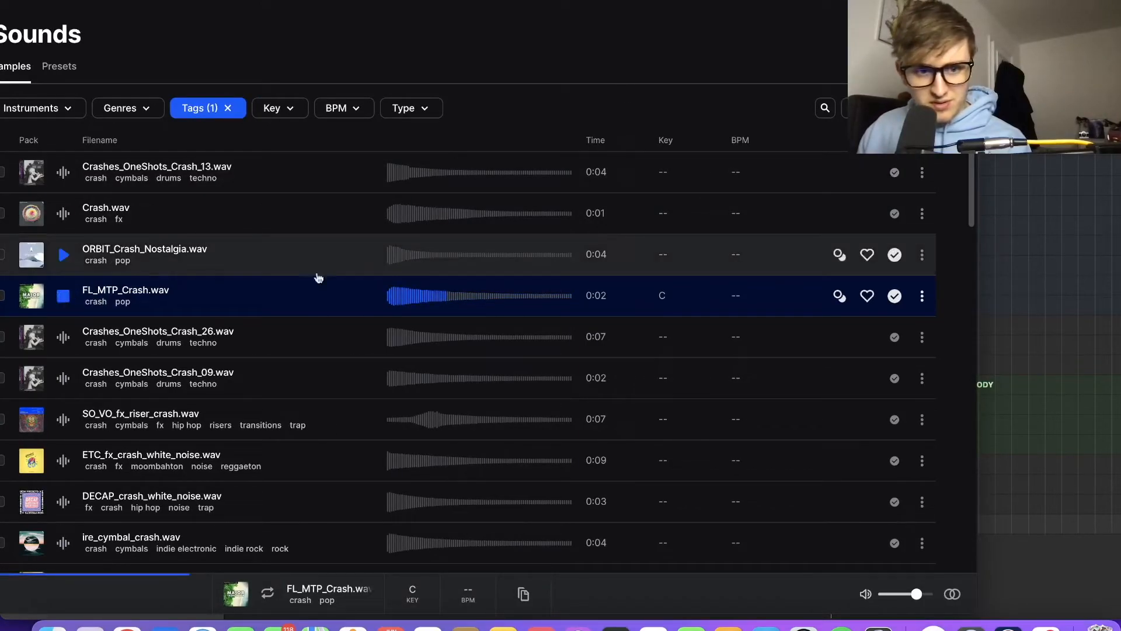
{"action": "left_click", "coordinate": [63, 255]}
{"action": "left_click_drag", "start_coordinate": [950, 288], "coordinate": [1034, 521]}
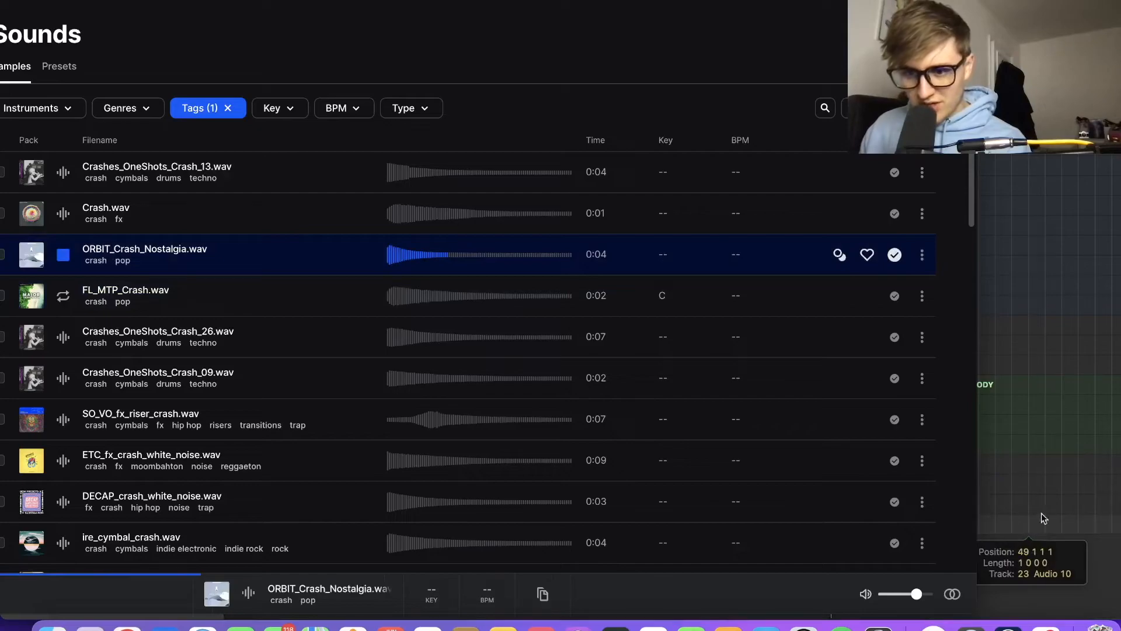
{"action": "left_click_drag", "start_coordinate": [67, 1], "coordinate": [281, 15]}
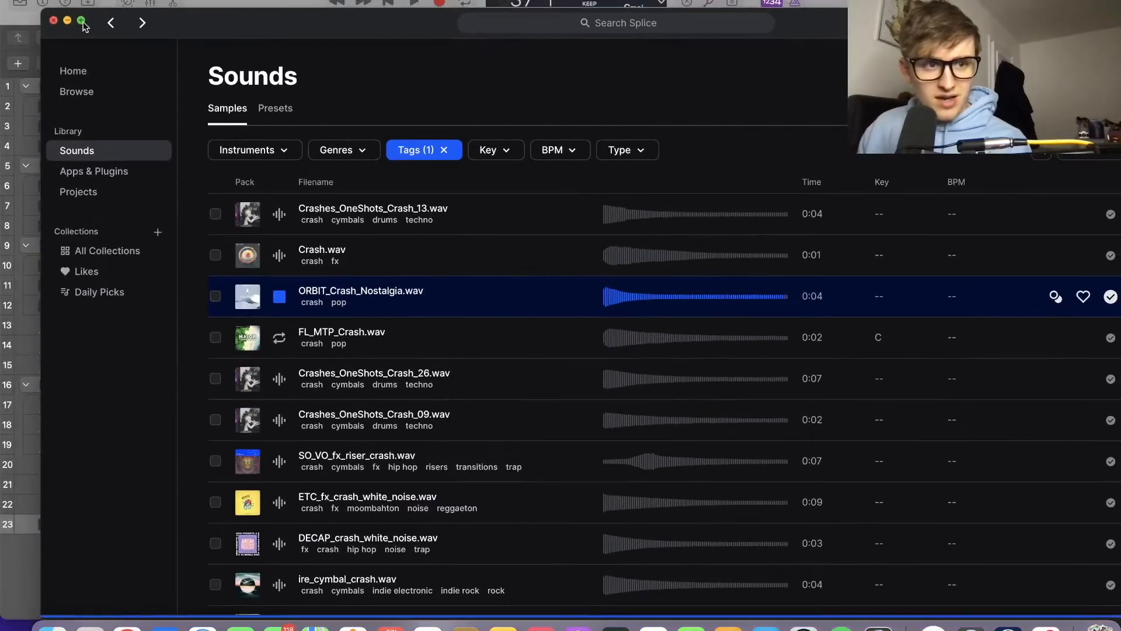
{"action": "left_click", "coordinate": [51, 19]}
{"action": "left_click_drag", "start_coordinate": [1039, 521], "coordinate": [724, 524]}
{"action": "left_click", "coordinate": [701, 563]}
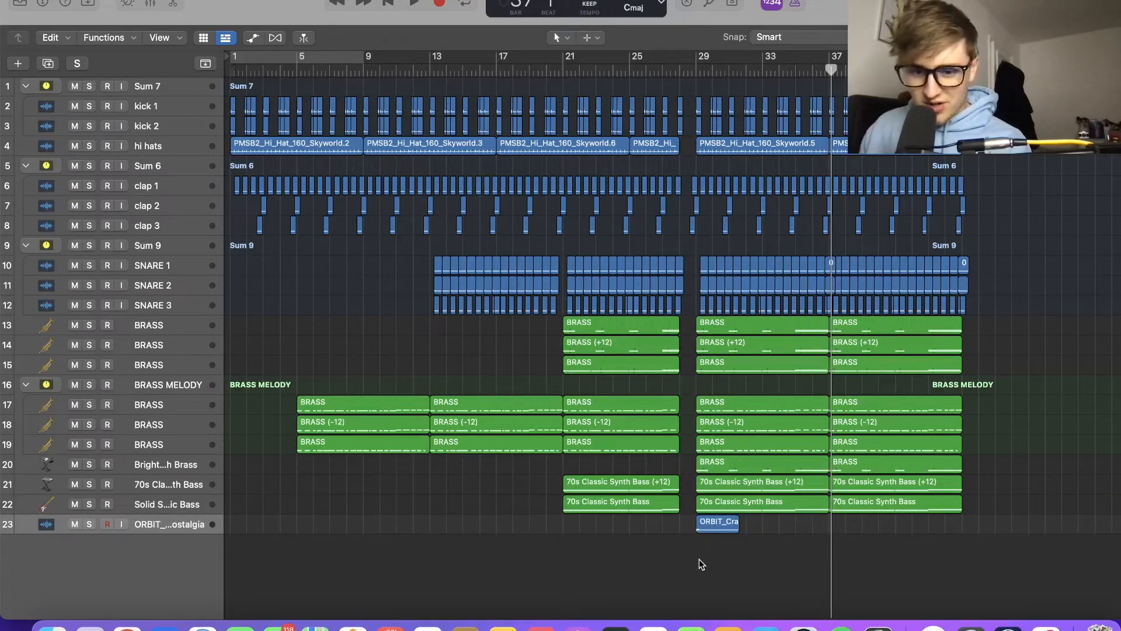
Add a second audio track directly below the crash track
{"action": "key", "text": "super+Right"}
{"action": "key", "text": "super+Right"}
{"action": "key", "text": "super+Right"}
{"action": "key", "text": "super+Right"}
{"action": "key", "text": "super+Right"}
{"action": "scroll", "coordinate": [513, 363], "scroll_direction": "up", "scroll_amount": 1}
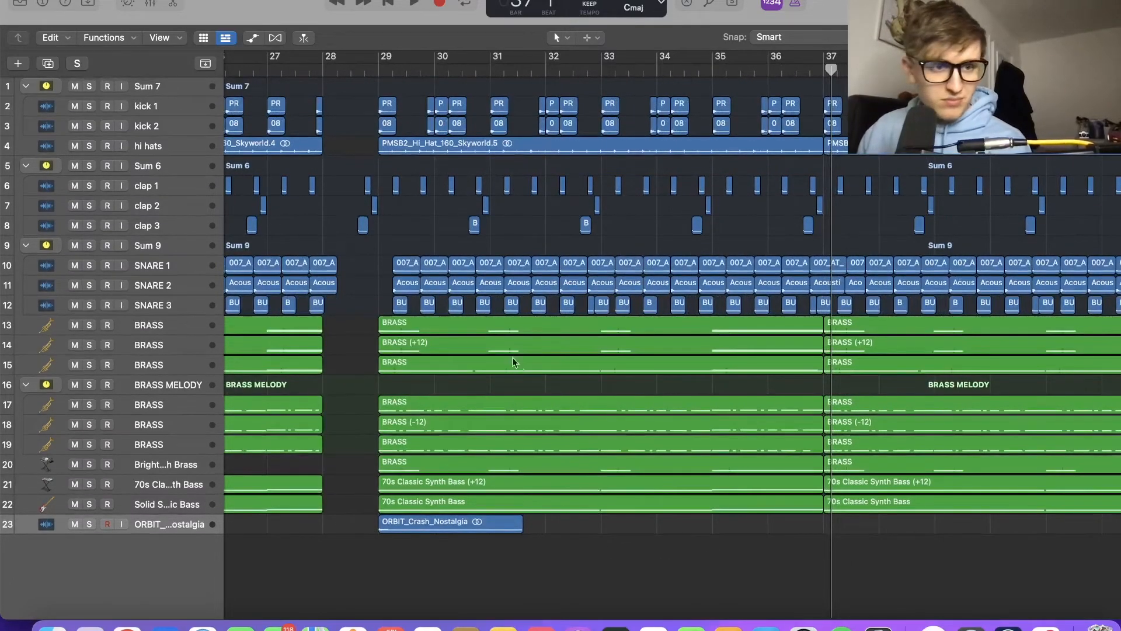
{"action": "left_click", "coordinate": [51, 69]}
{"action": "scroll", "coordinate": [360, 476], "scroll_direction": "down", "scroll_amount": 1}
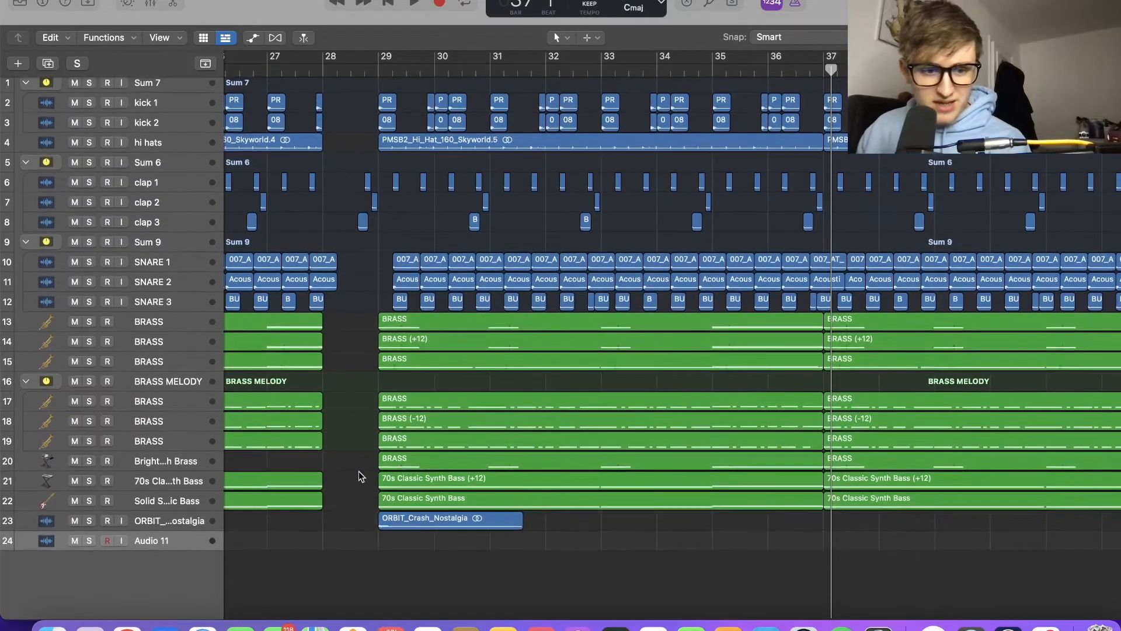
Move the crash track and the empty Audio 11 track up between SNARE 3 and the first BRASS track
{"action": "left_click", "coordinate": [173, 521]}
{"action": "left_click_drag", "start_coordinate": [179, 514], "coordinate": [209, 321]}
{"action": "left_click_drag", "start_coordinate": [174, 542], "coordinate": [212, 348]}
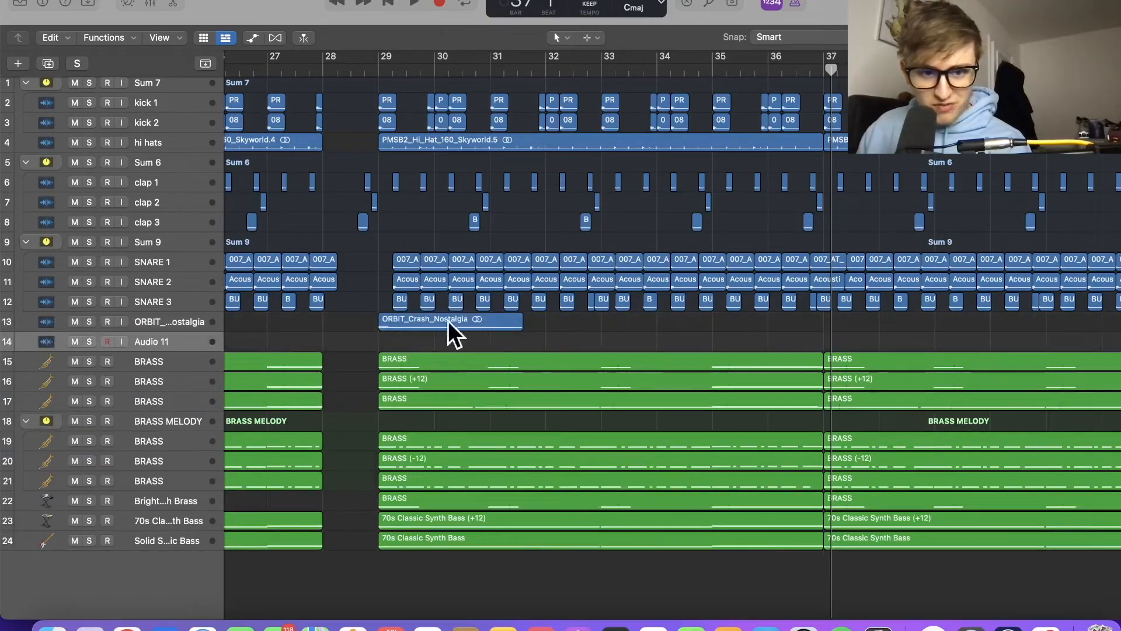
Copy the crash region at bar 29 onto the Audio 11 track below and reverse the copy's audio file
{"action": "left_click_drag", "start_coordinate": [444, 324], "coordinate": [442, 345]}
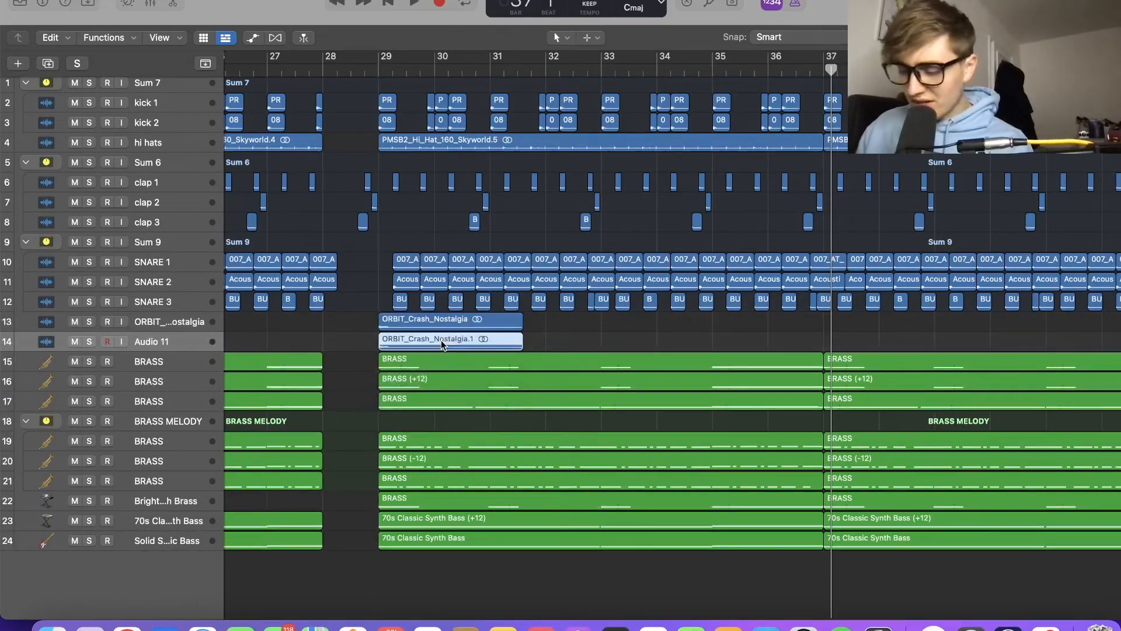
{"action": "right_click", "coordinate": [442, 344]}
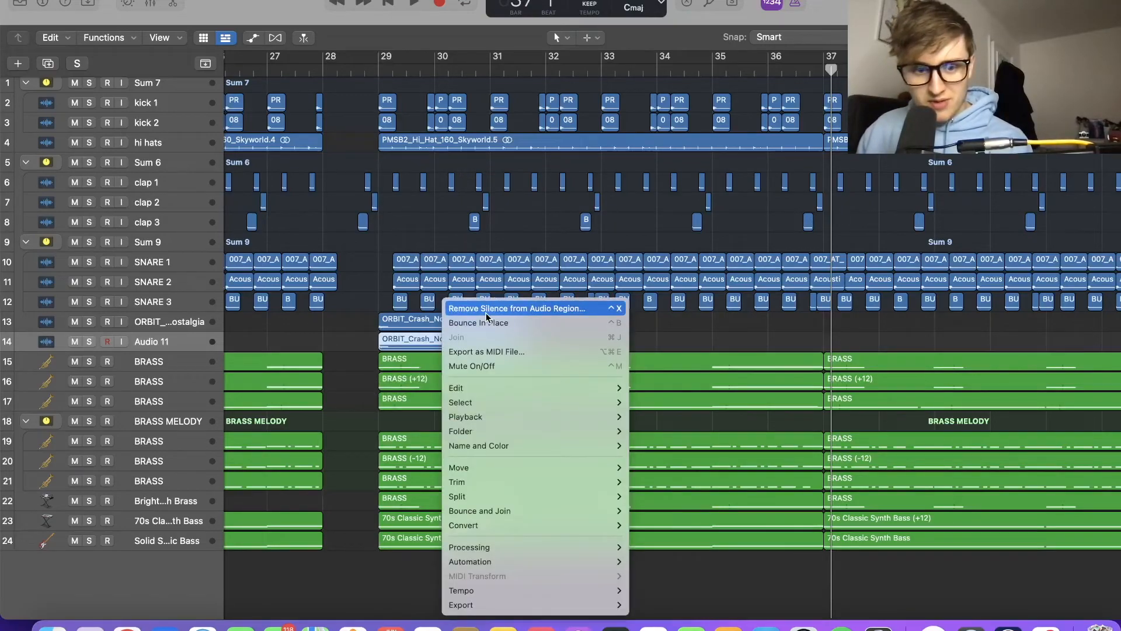
{"action": "left_click", "coordinate": [407, 340]}
{"action": "double_click", "coordinate": [412, 341]}
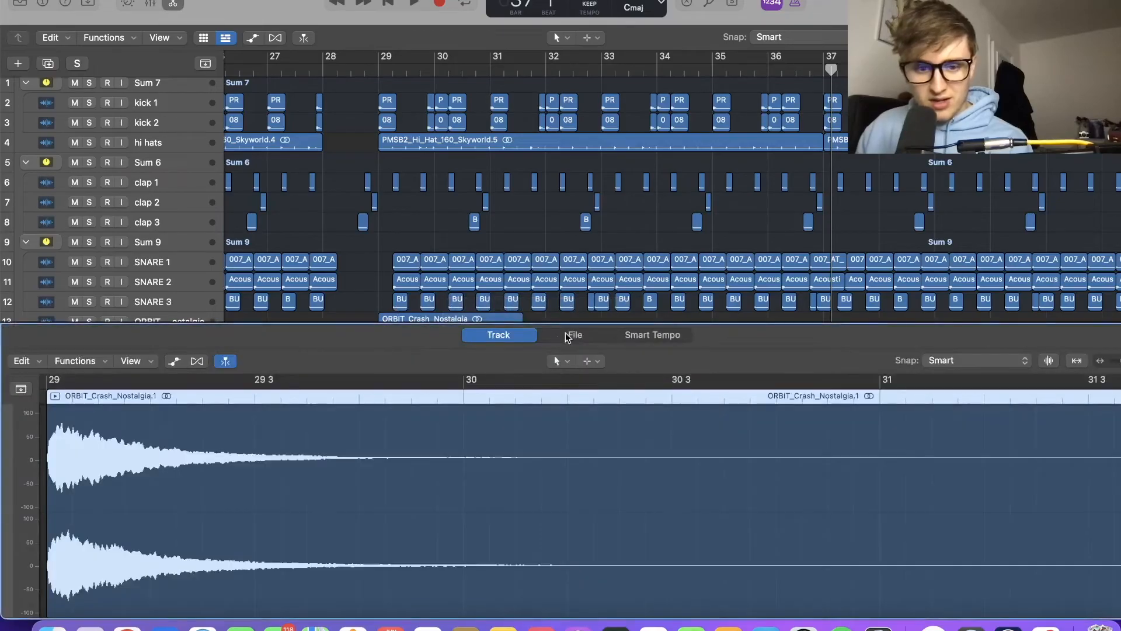
{"action": "left_click", "coordinate": [570, 334]}
{"action": "left_click", "coordinate": [128, 366]}
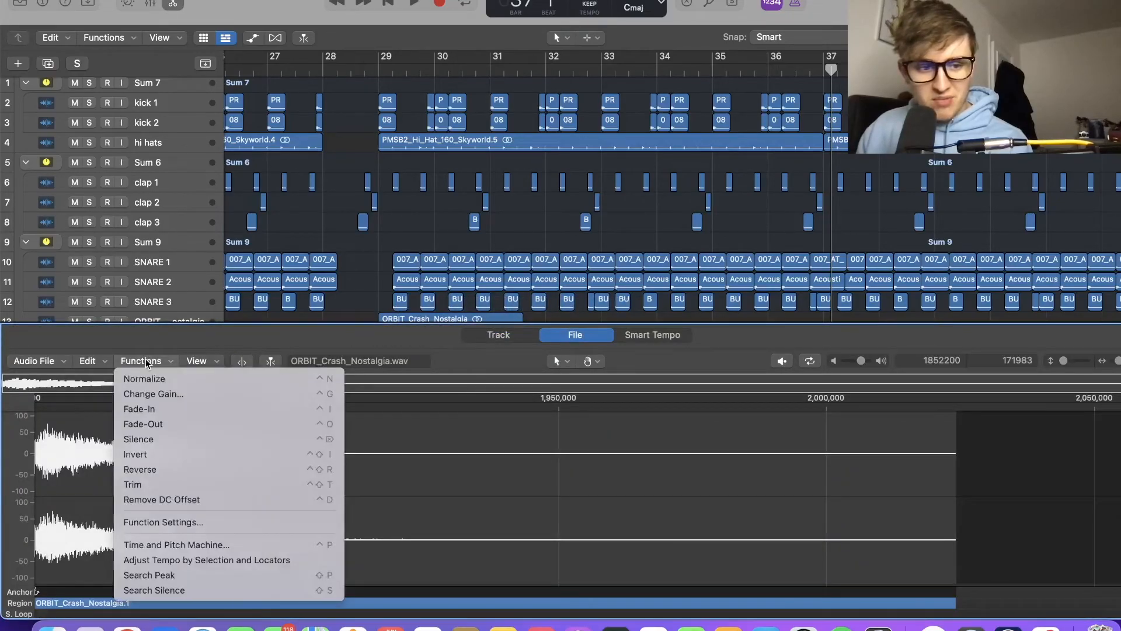
{"action": "left_click", "coordinate": [173, 466]}
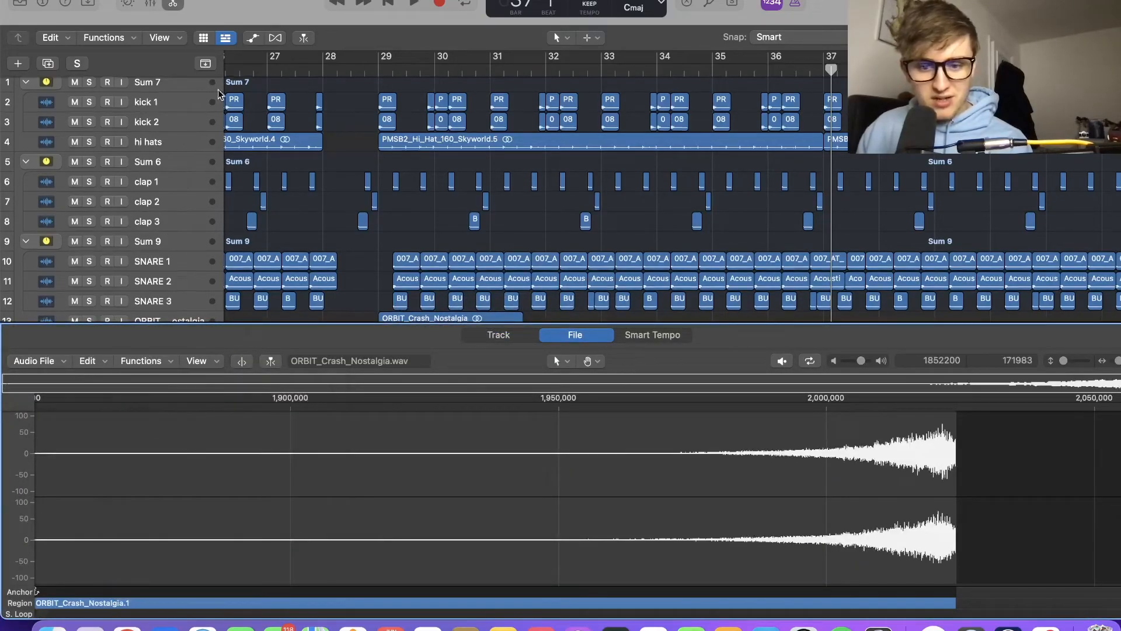
{"action": "left_click", "coordinate": [171, 5]}
Move the reversed crash on Audio 11 back so it ends around bar 28, and delete the crash region at bar 29
{"action": "scroll", "coordinate": [512, 356], "scroll_direction": "left", "scroll_amount": 3}
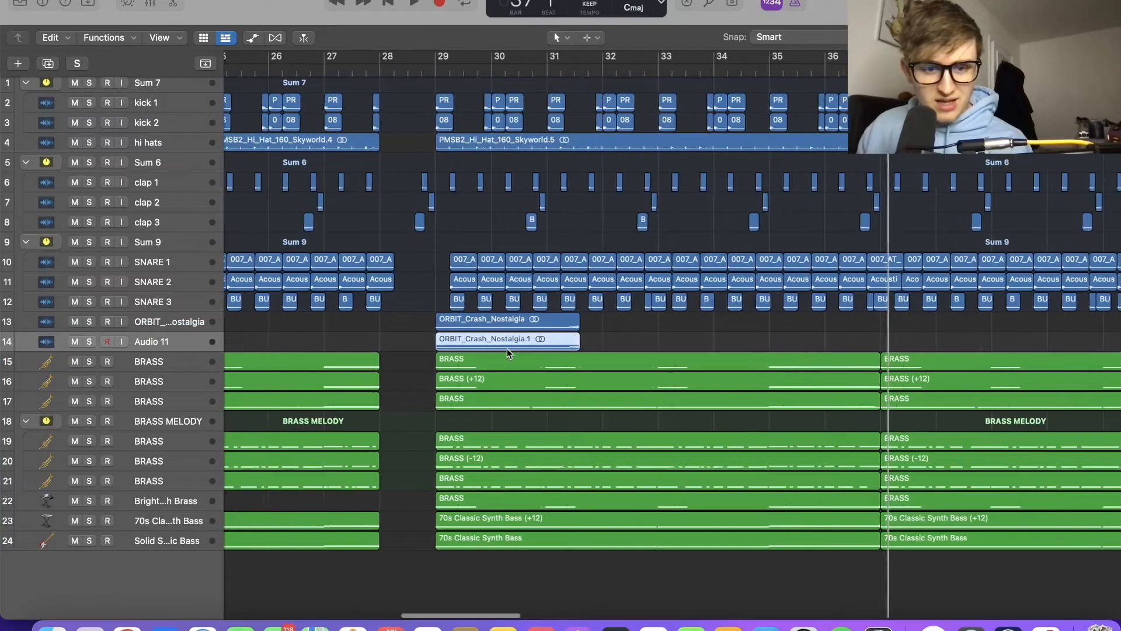
{"action": "left_click_drag", "start_coordinate": [542, 346], "coordinate": [347, 340]}
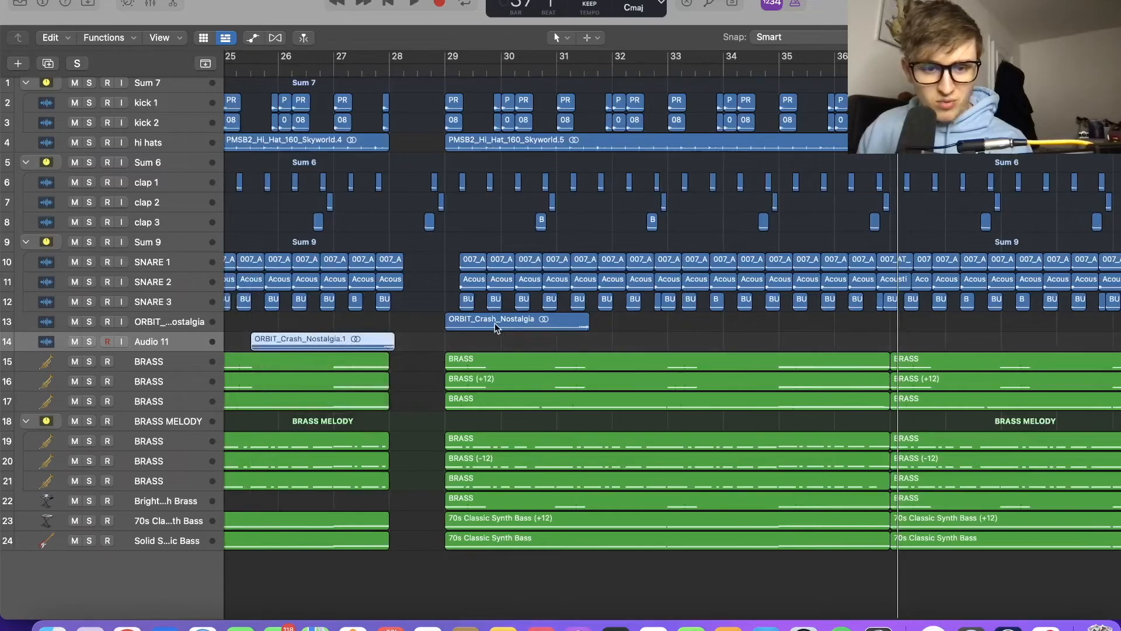
{"action": "left_click", "coordinate": [500, 323]}
{"action": "key", "text": "Delete"}
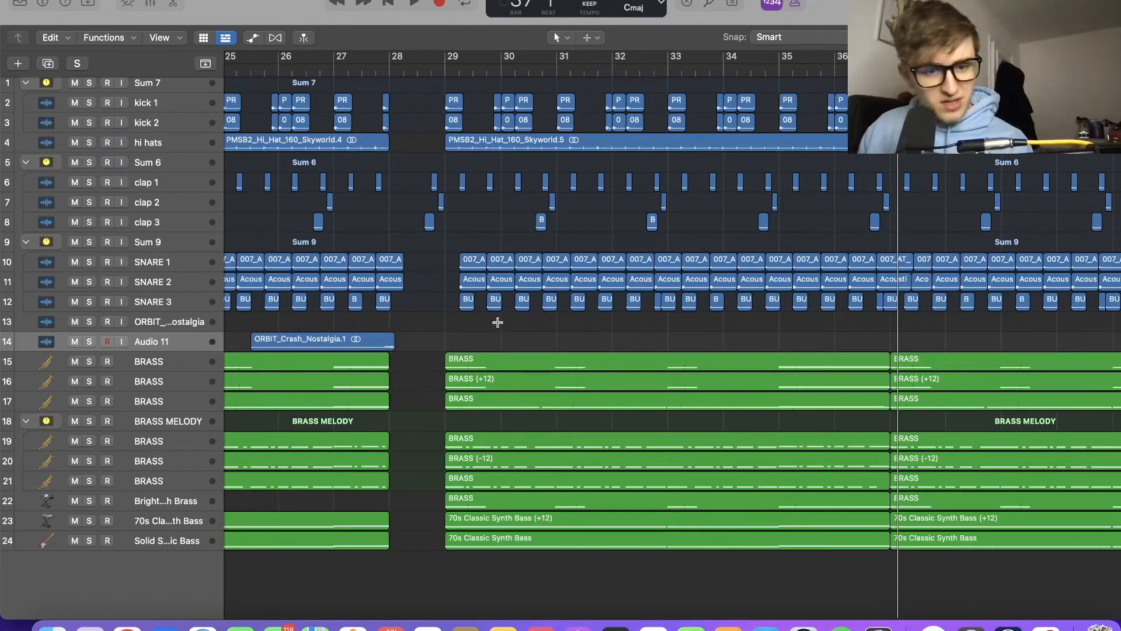
Fine-tune the reversed crash's position on Audio 11 so its swell ends at bar 28
{"action": "key", "text": "super+Right"}
{"action": "key", "text": "super+Right"}
{"action": "key", "text": "super+Right"}
{"action": "key", "text": "super+Down"}
{"action": "key", "text": "super+Down"}
{"action": "key", "text": "super+Down"}
{"action": "scroll", "coordinate": [498, 322], "scroll_direction": "left", "scroll_amount": 1}
{"action": "scroll", "coordinate": [500, 326], "scroll_direction": "left", "scroll_amount": 10}
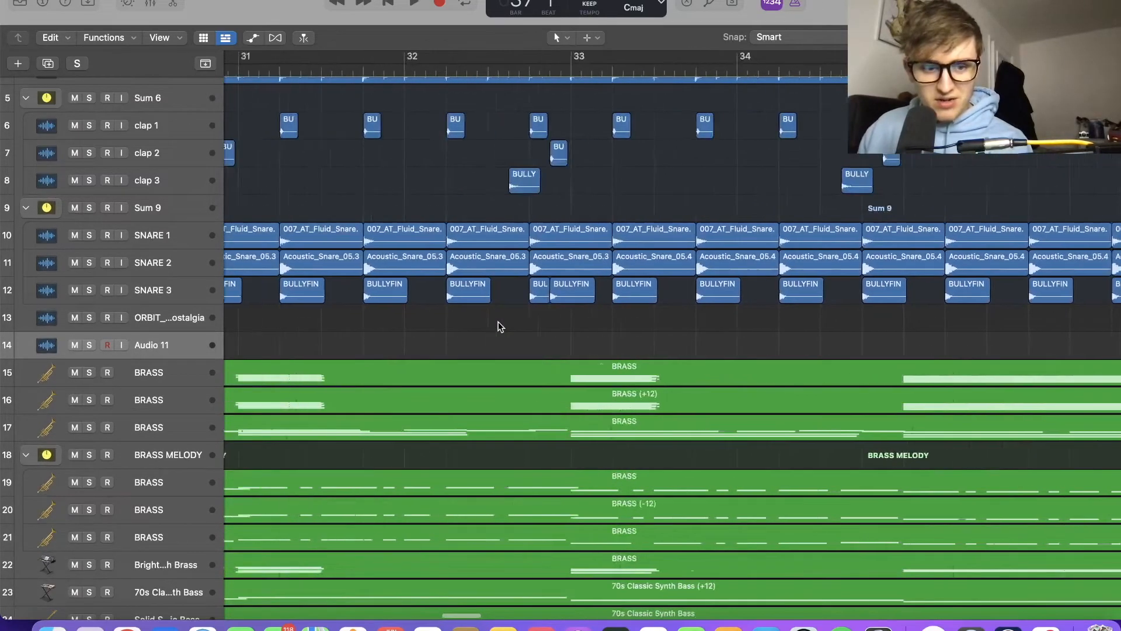
{"action": "left_click_drag", "start_coordinate": [442, 348], "coordinate": [417, 349]}
{"action": "scroll", "coordinate": [407, 329], "scroll_direction": "left", "scroll_amount": 3}
{"action": "left_click_drag", "start_coordinate": [488, 348], "coordinate": [486, 348]}
{"action": "scroll", "coordinate": [486, 348], "scroll_direction": "up", "scroll_amount": 3}
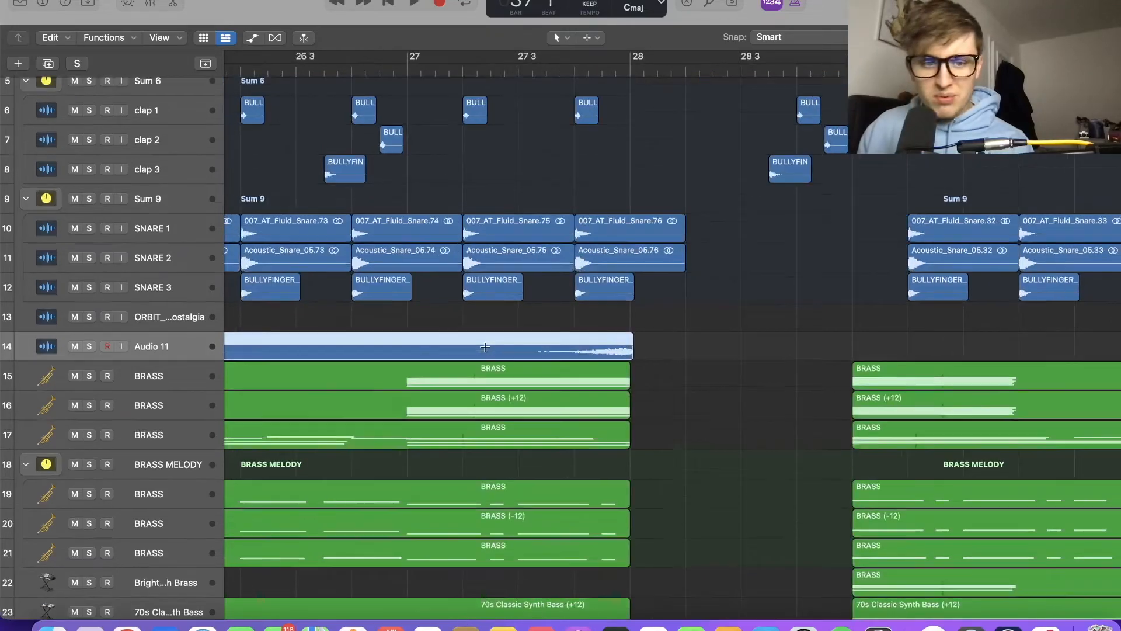
Play the arrangement from bar 26 into bar 29 to check the reversed crash
{"action": "key", "text": "super+Down"}
{"action": "key", "text": "super+Up"}
{"action": "key", "text": "super+Up"}
{"action": "key", "text": "super+Up"}
{"action": "key", "text": "super+Up"}
{"action": "key", "text": "super+Up"}
{"action": "key", "text": "super+Up"}
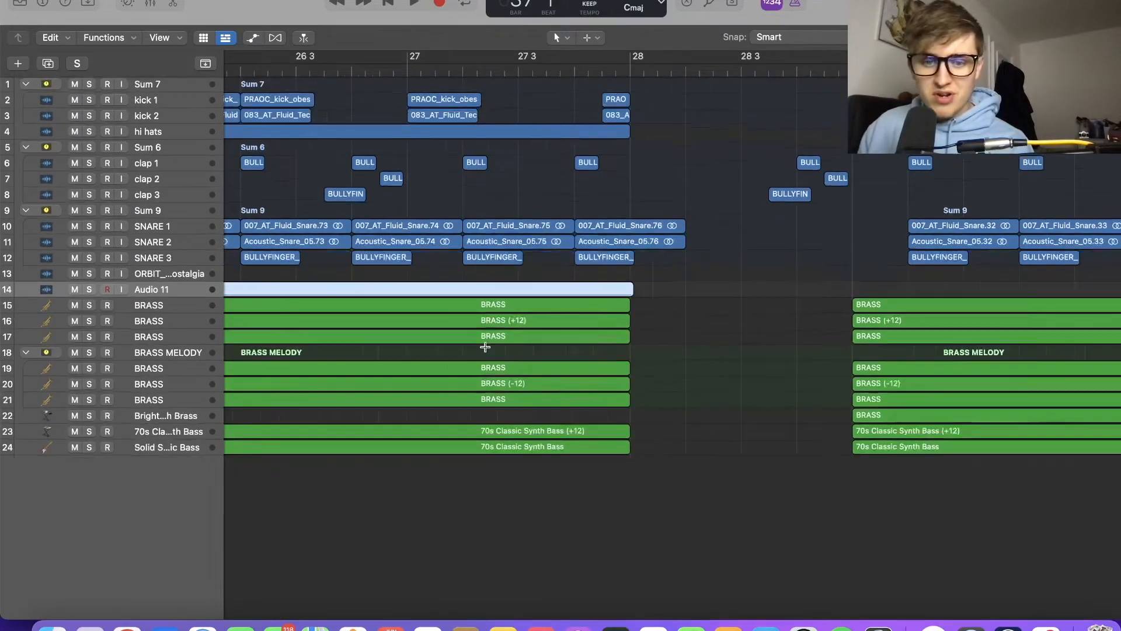
{"action": "key", "text": "super+Left"}
{"action": "scroll", "coordinate": [485, 347], "scroll_direction": "left", "scroll_amount": 5}
{"action": "left_click", "coordinate": [401, 65]}
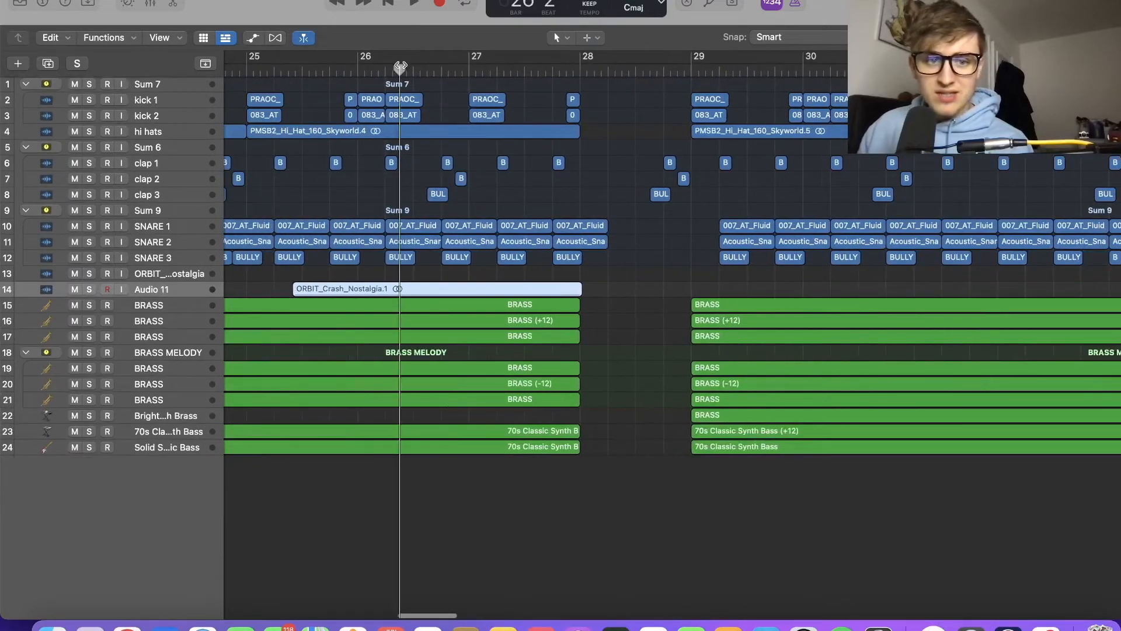
{"action": "key", "text": "space"}
{"action": "scroll", "coordinate": [400, 65], "scroll_direction": "left", "scroll_amount": 1}
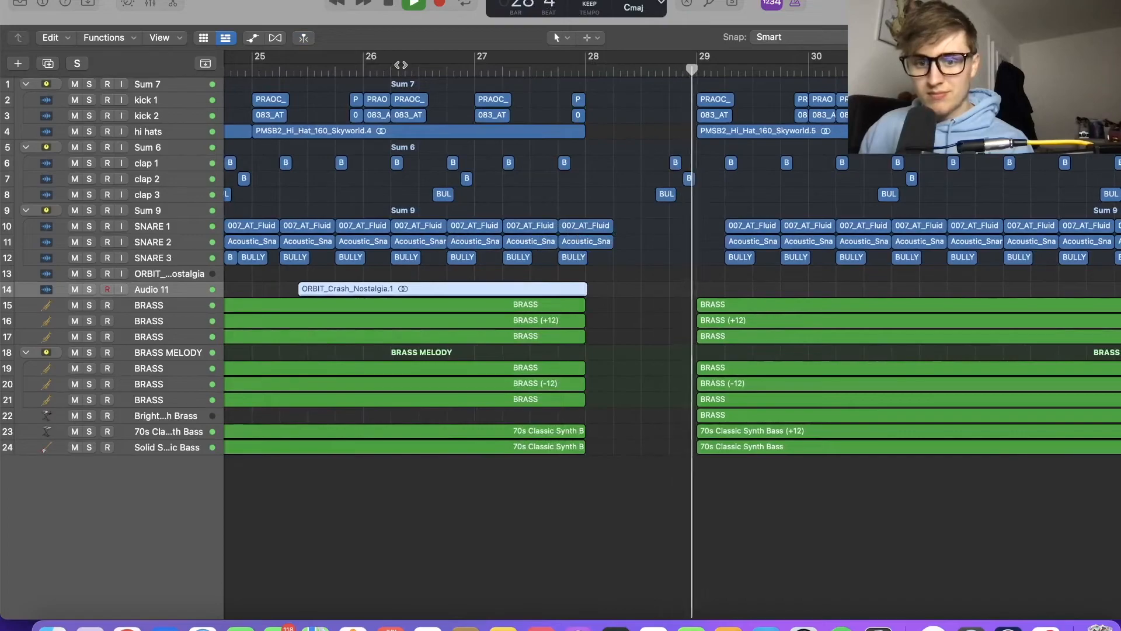
{"action": "key", "text": "space"}
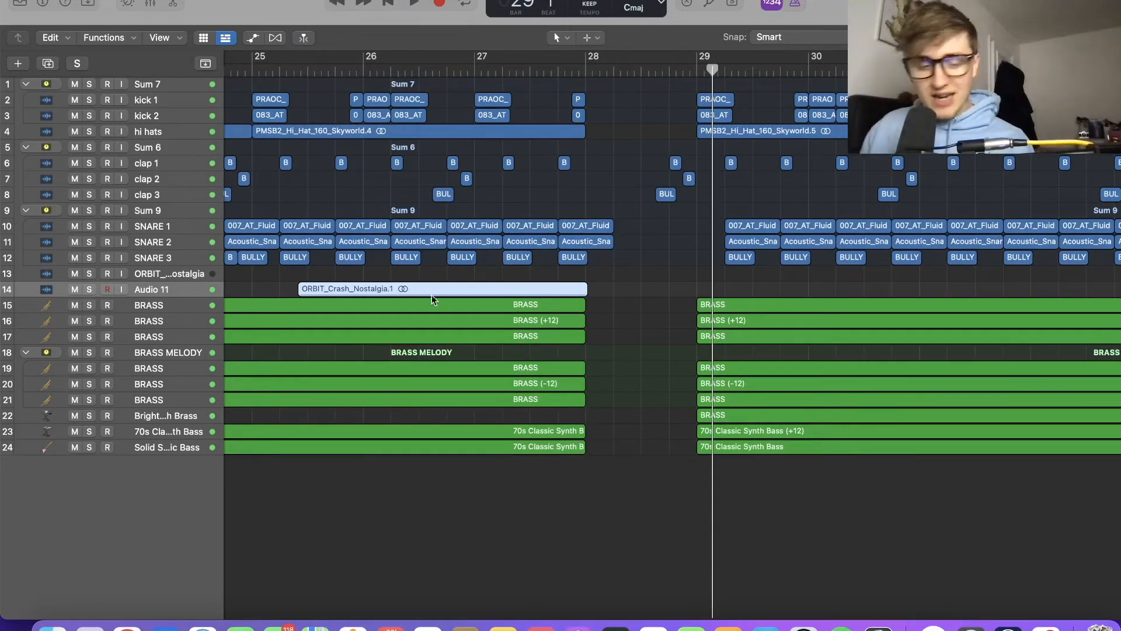
Switch to Splice, add ORBIT_Crash_Nostalgia.wav to the crash track in Logic Pro at bar 29, and return to the arrangement
{"action": "left_click", "coordinate": [934, 627]}
{"action": "scroll", "coordinate": [749, 45], "scroll_direction": "down", "scroll_amount": 1}
{"action": "left_click_drag", "start_coordinate": [782, 2], "coordinate": [105, 51]}
{"action": "left_click_drag", "start_coordinate": [391, 301], "coordinate": [701, 279]}
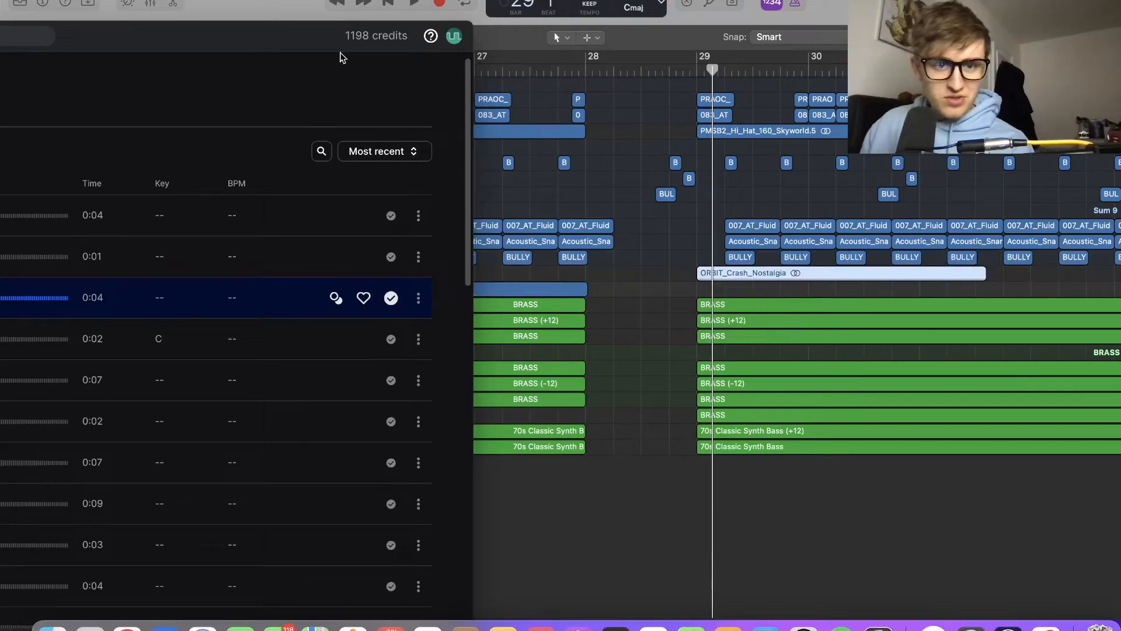
{"action": "left_click_drag", "start_coordinate": [281, 31], "coordinate": [666, 54]}
{"action": "left_click_drag", "start_coordinate": [557, 69], "coordinate": [726, 68]}
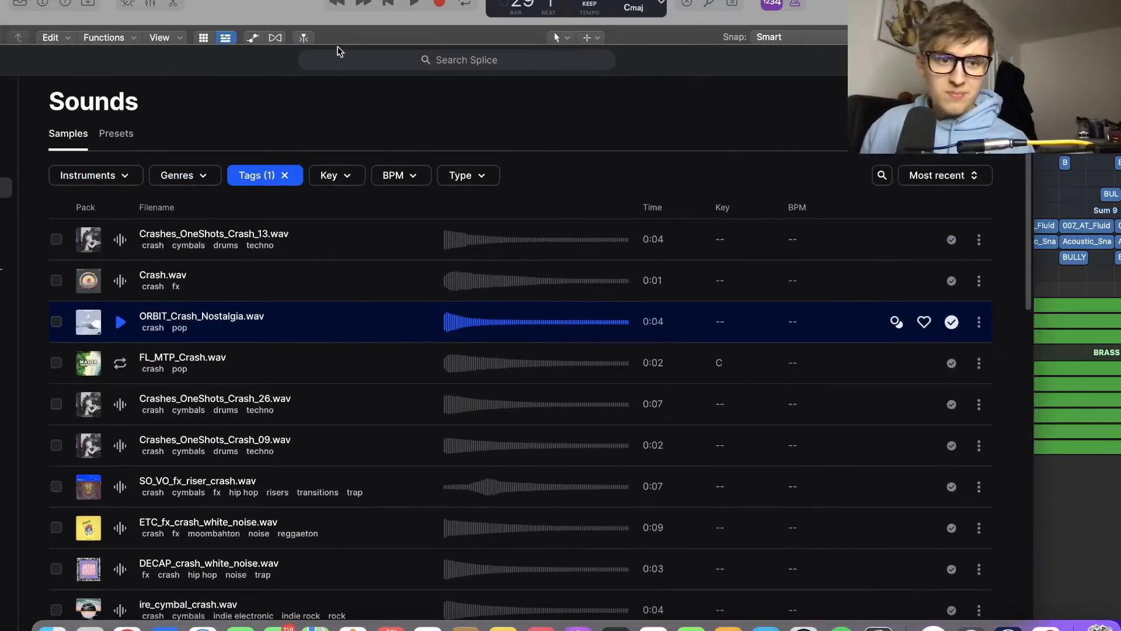
{"action": "left_click_drag", "start_coordinate": [105, 51], "coordinate": [334, 36]}
{"action": "left_click", "coordinate": [123, 41]}
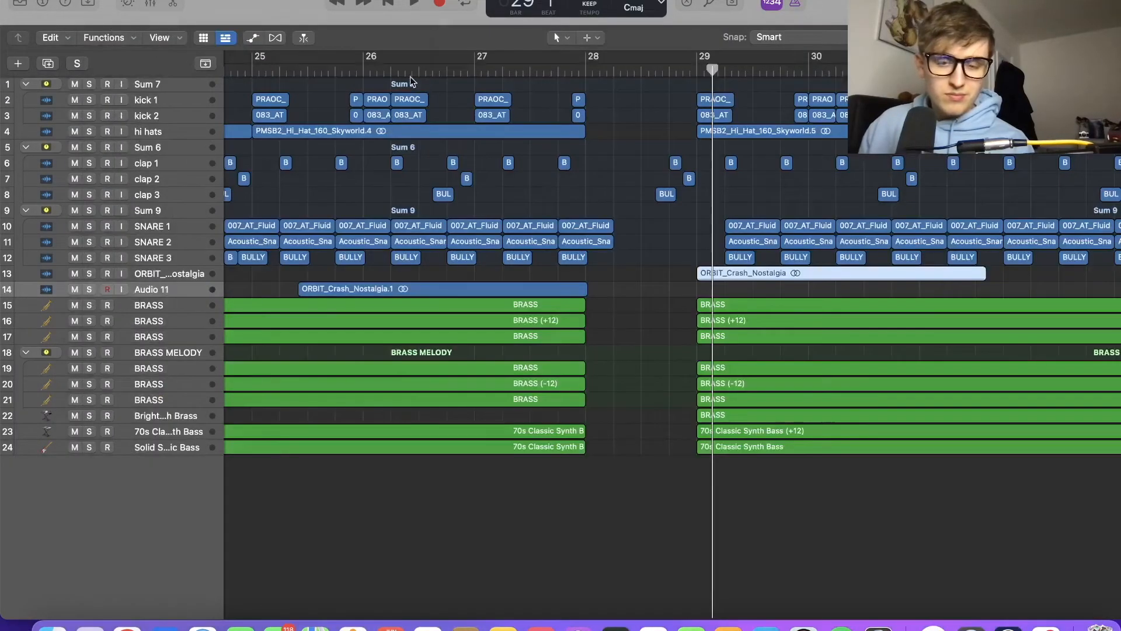
Play the transition from late bar 26 into bar 29 to check the re-added crash
{"action": "left_click", "coordinate": [458, 70]}
{"action": "key", "text": "super+Left"}
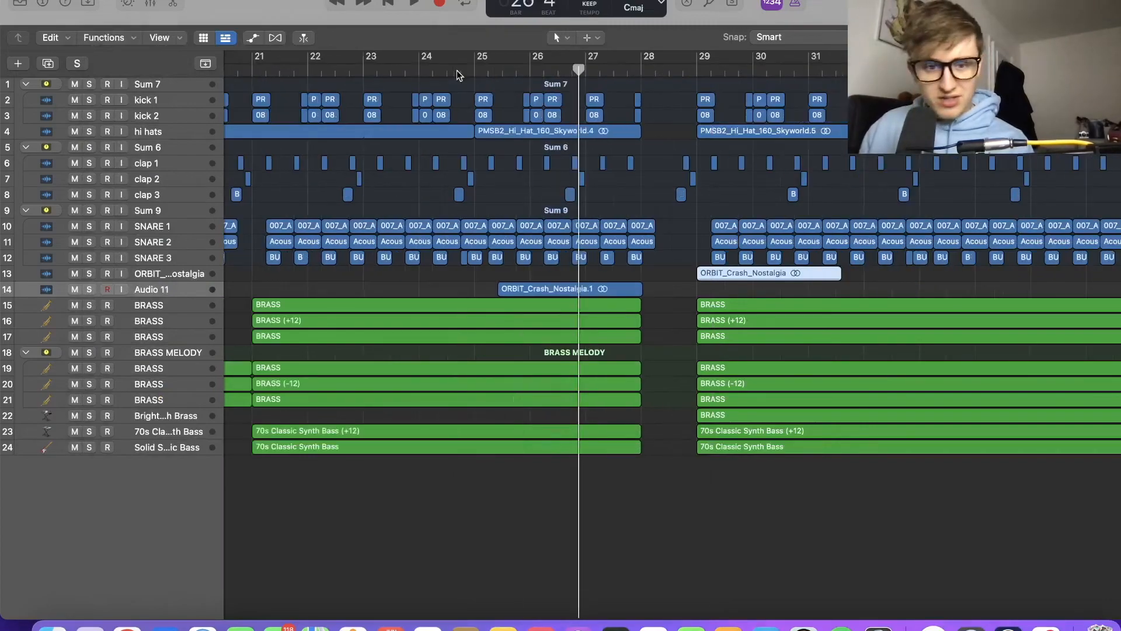
{"action": "key", "text": "space"}
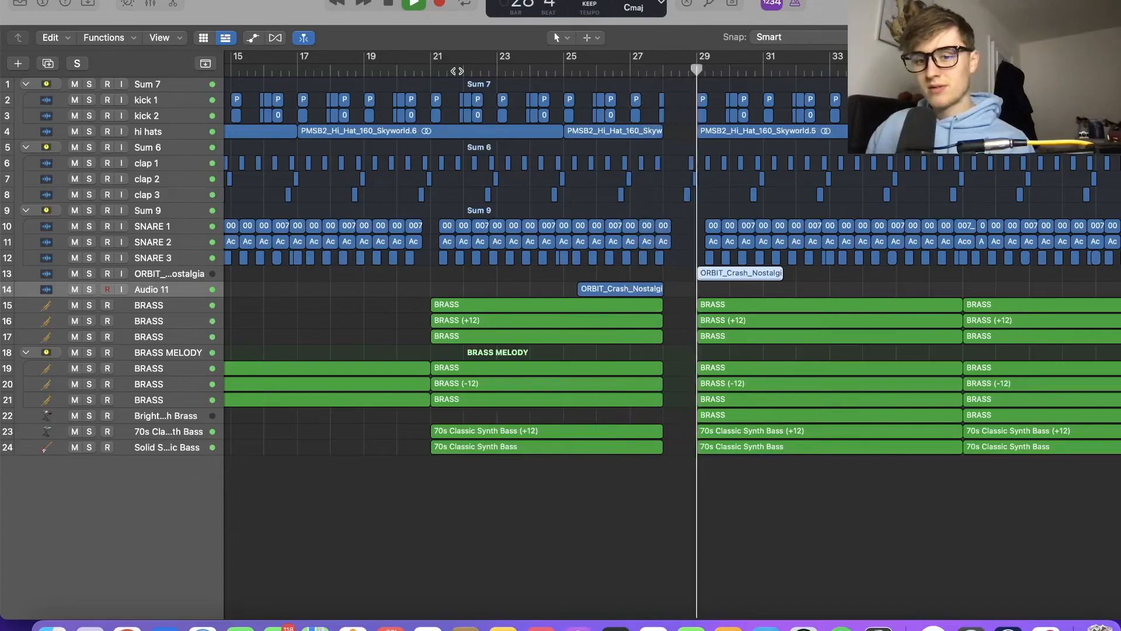
{"action": "key", "text": "space"}
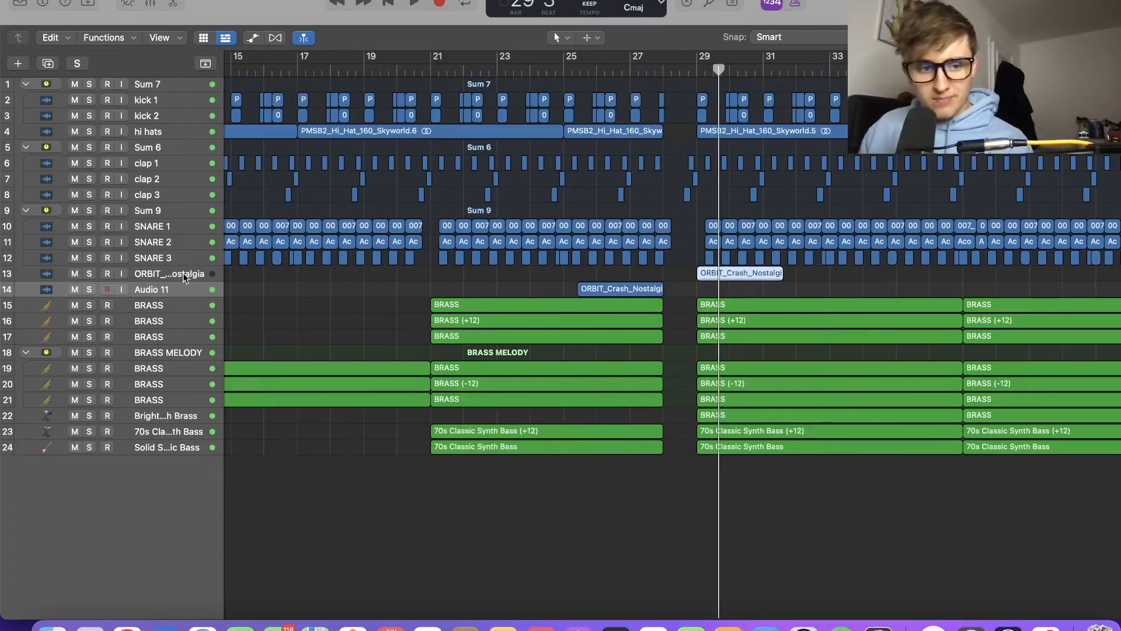
Bounce the crash region at bar 29 in place to a new track, muting the source region
{"action": "left_click", "coordinate": [185, 277]}
{"action": "key", "text": "super+Down"}
{"action": "key", "text": "super+Right"}
{"action": "key", "text": "super+Right"}
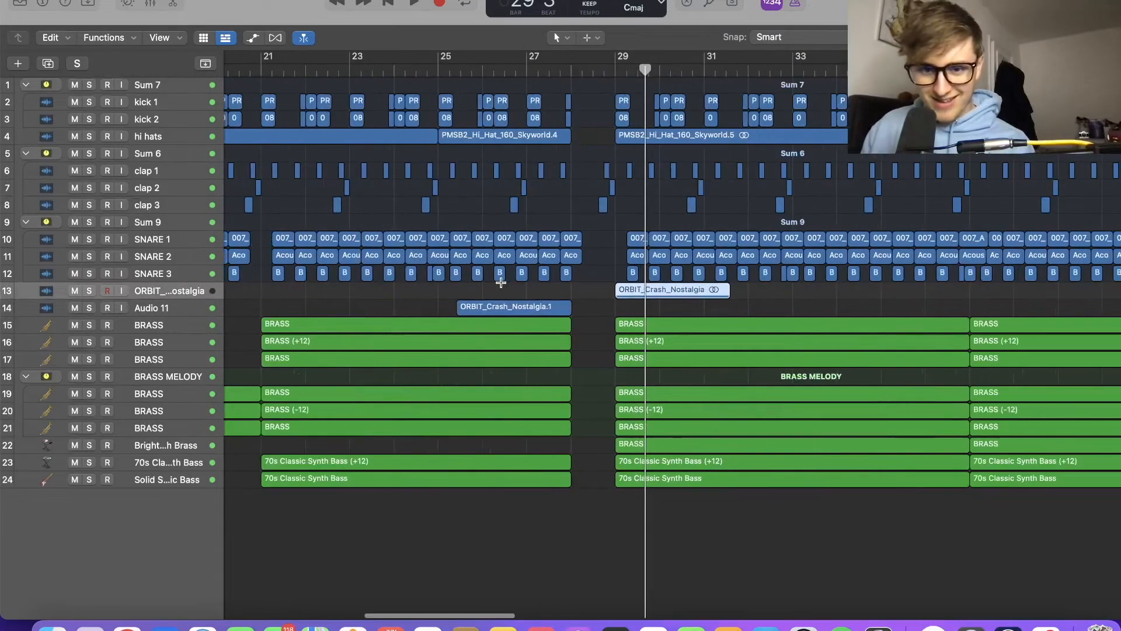
{"action": "key", "text": "super+Down"}
{"action": "key", "text": "super+Down"}
{"action": "key", "text": "super+Down"}
{"action": "key", "text": "super+Down"}
{"action": "key", "text": "super+Down"}
{"action": "key", "text": "super+Down"}
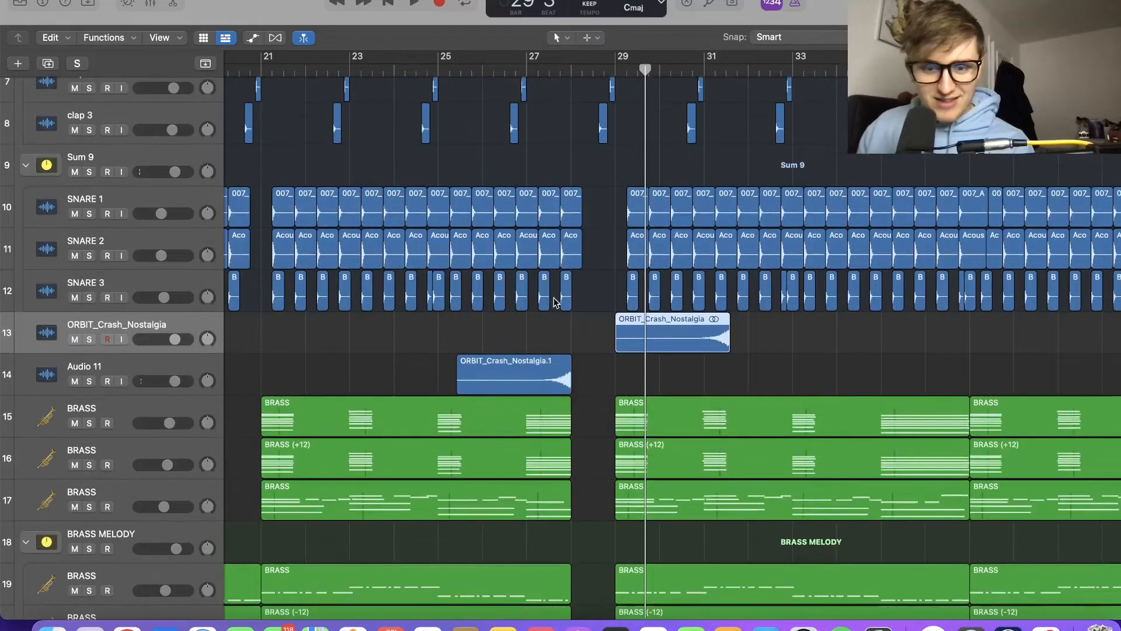
{"action": "left_click", "coordinate": [823, 339]}
{"action": "left_click", "coordinate": [680, 342]}
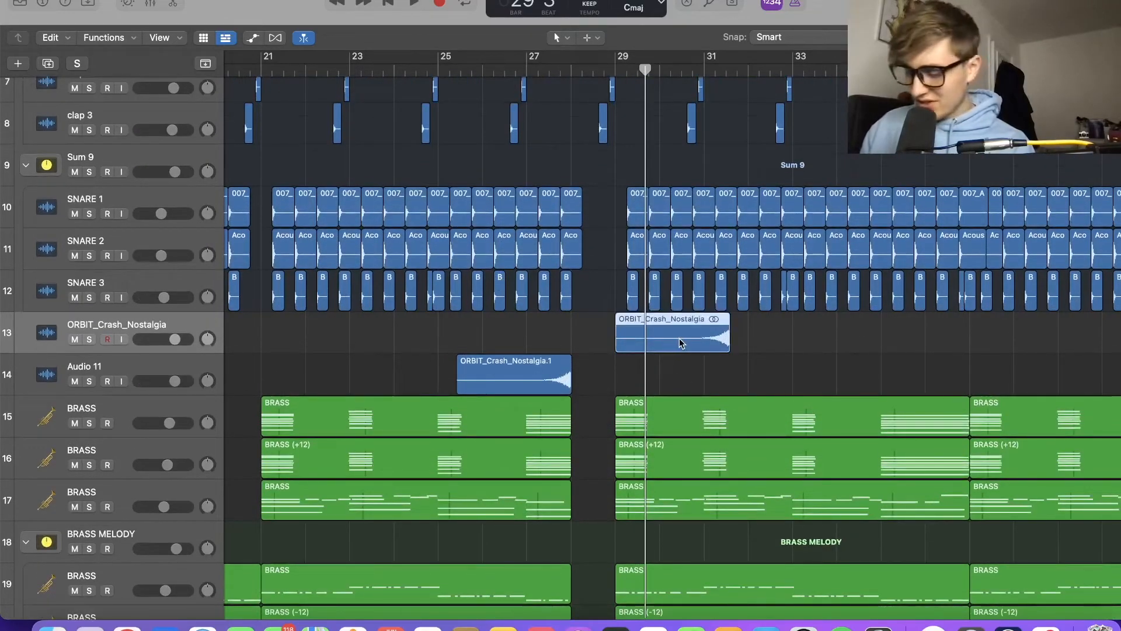
{"action": "right_click", "coordinate": [681, 343]}
{"action": "left_click", "coordinate": [660, 339]}
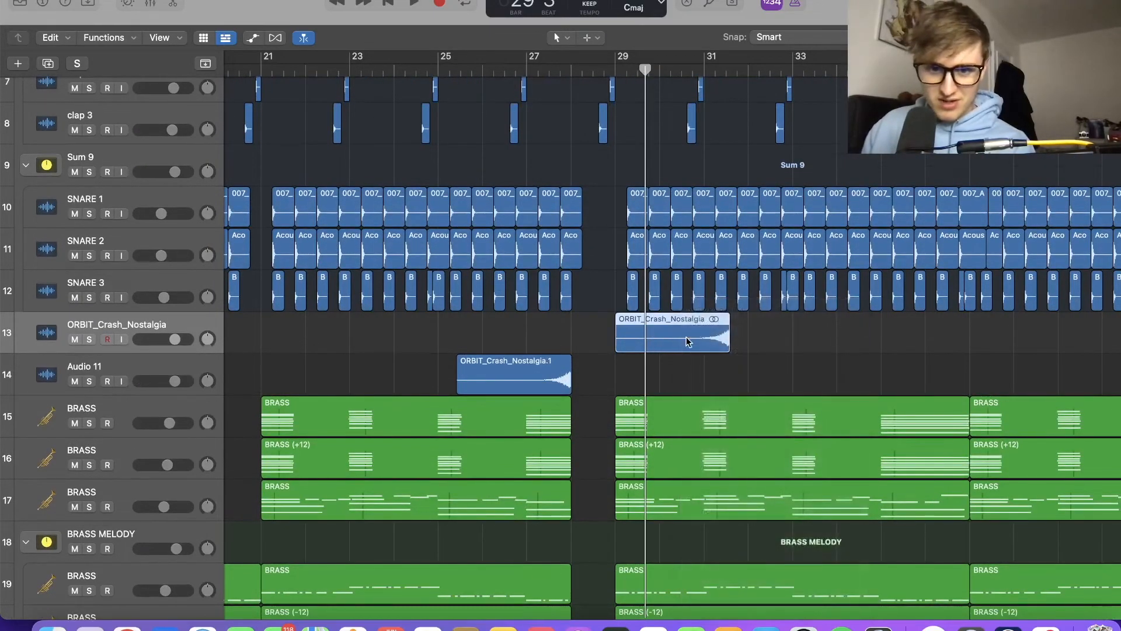
{"action": "right_click", "coordinate": [687, 339]}
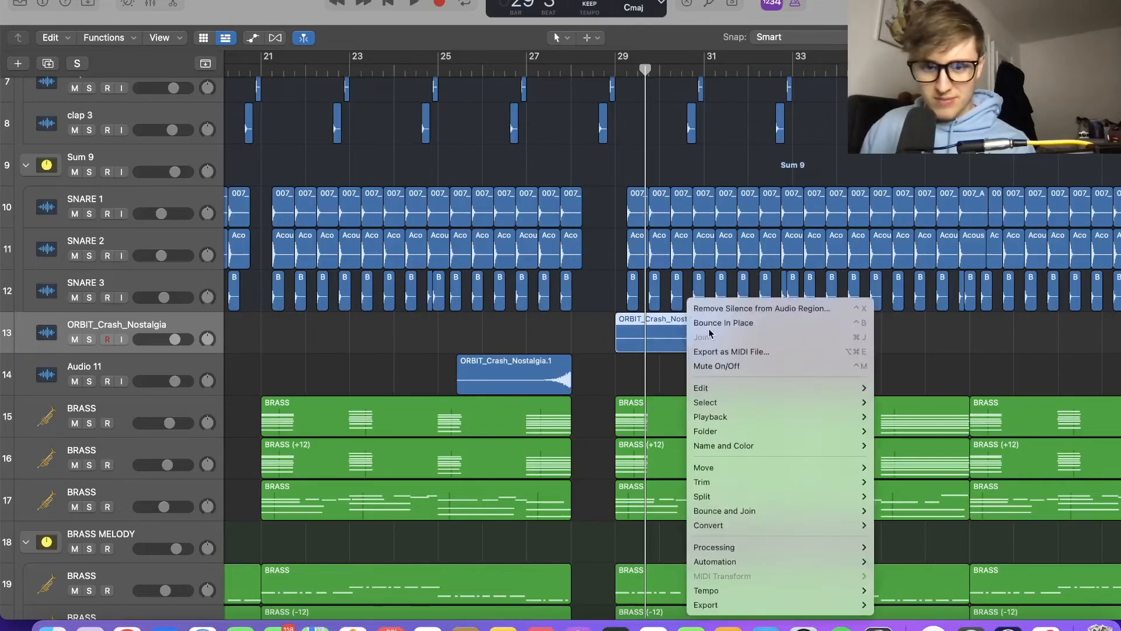
{"action": "left_click", "coordinate": [714, 324]}
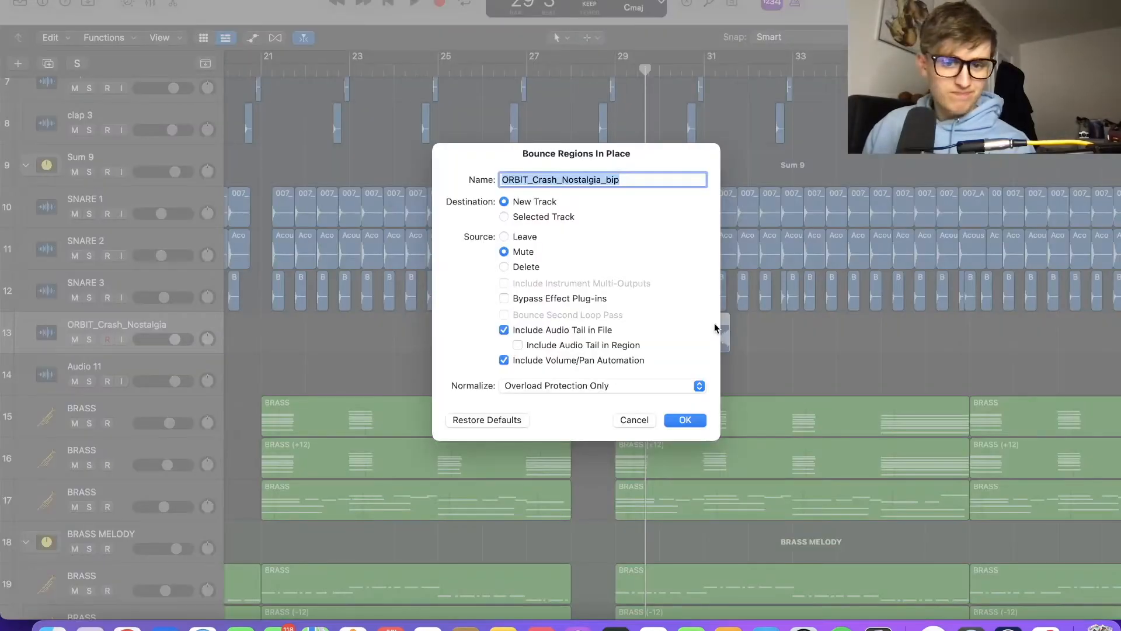
{"action": "left_click", "coordinate": [685, 420]}
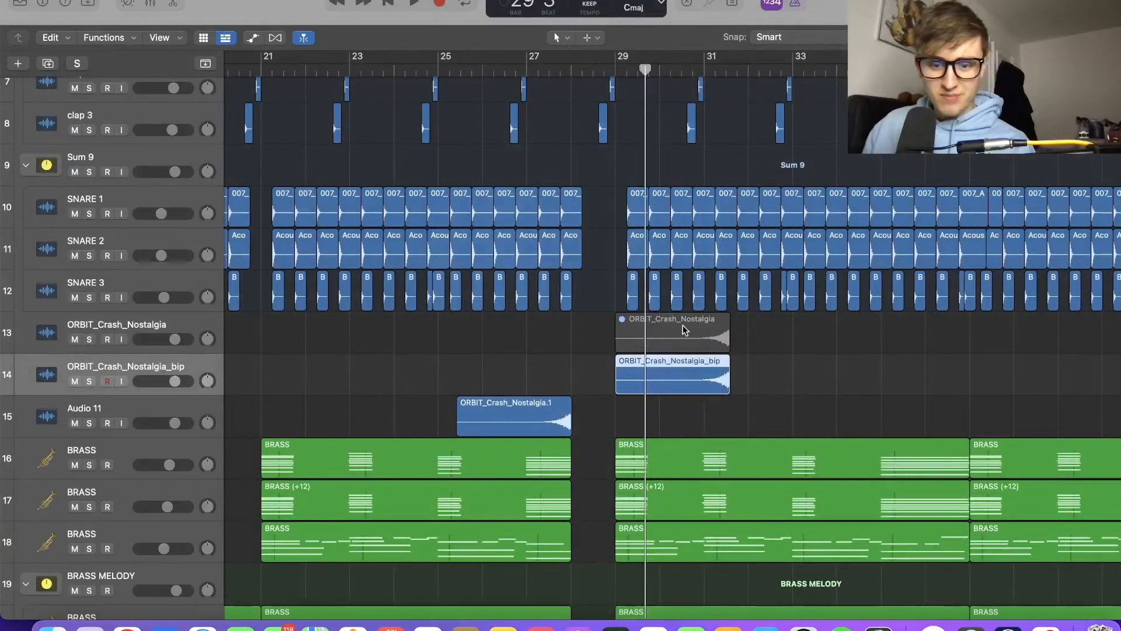
Reverse the bounced crash's audio file so that the hit falls at bar 29
{"action": "double_click", "coordinate": [672, 381]}
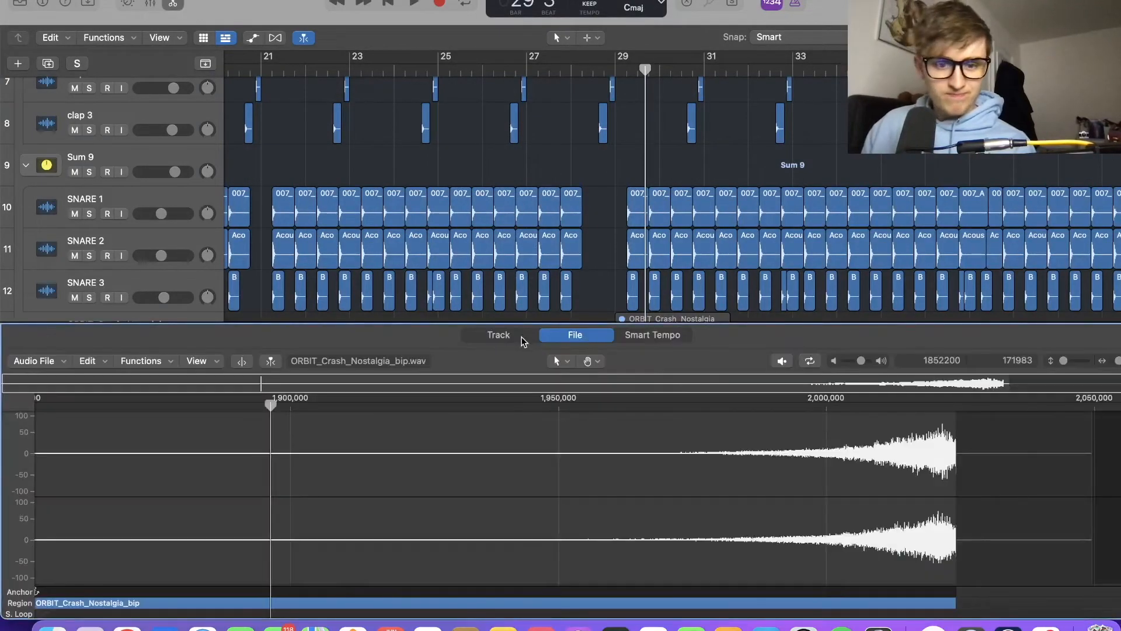
{"action": "left_click", "coordinate": [143, 360]}
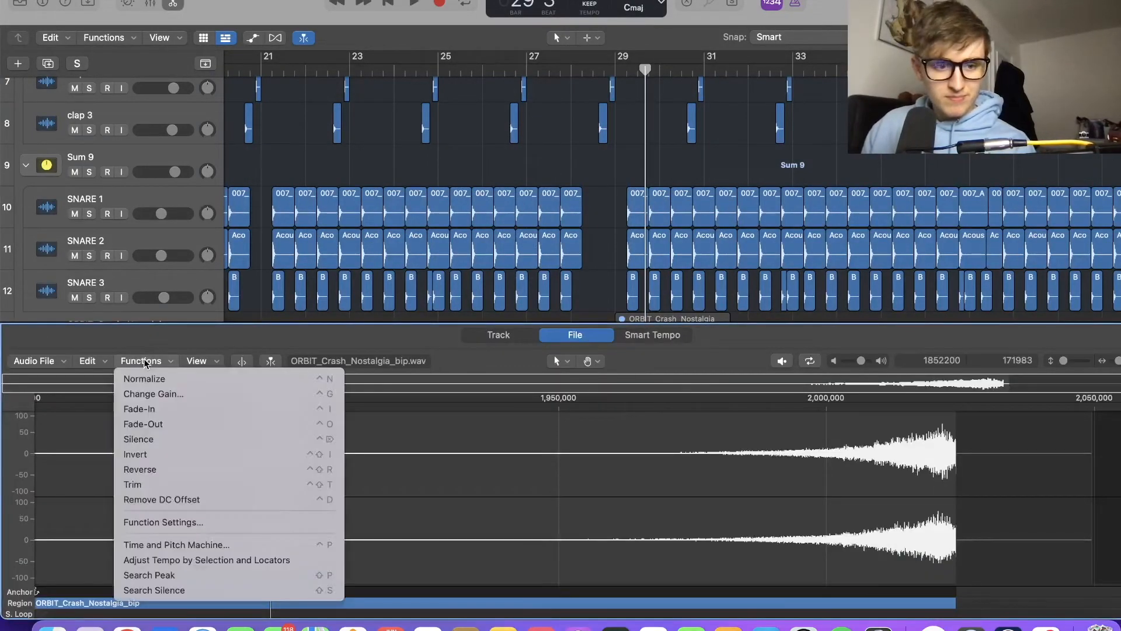
{"action": "left_click", "coordinate": [186, 470]}
{"action": "left_click", "coordinate": [175, 4]}
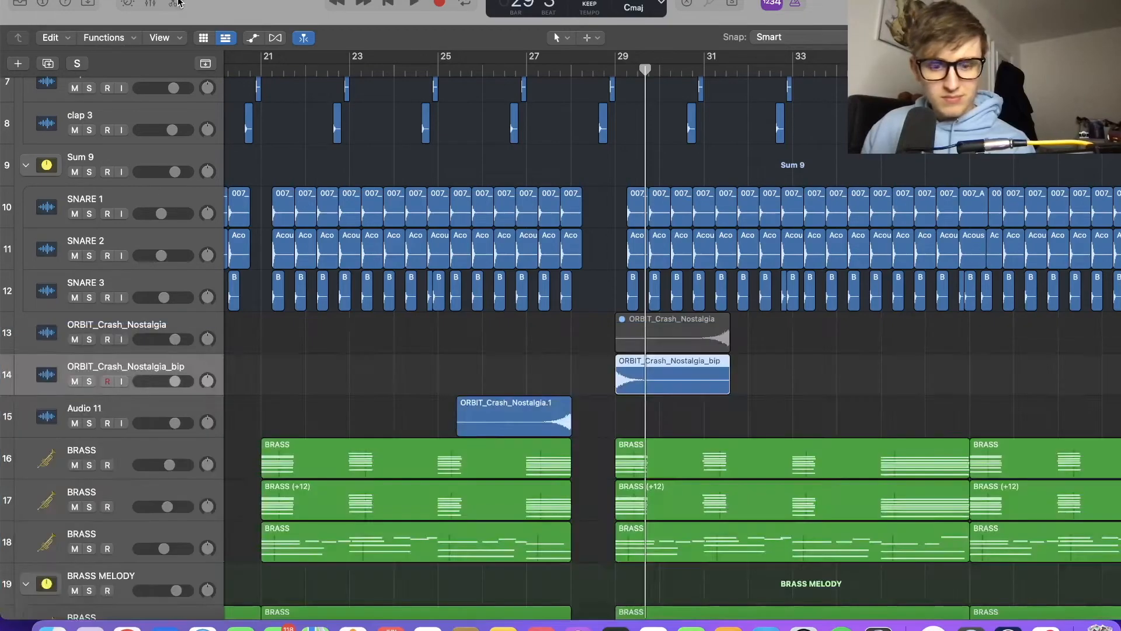
Play the section from just before bar 27 to bar 31 to check both crash effects
{"action": "left_click", "coordinate": [517, 71]}
{"action": "key", "text": "space"}
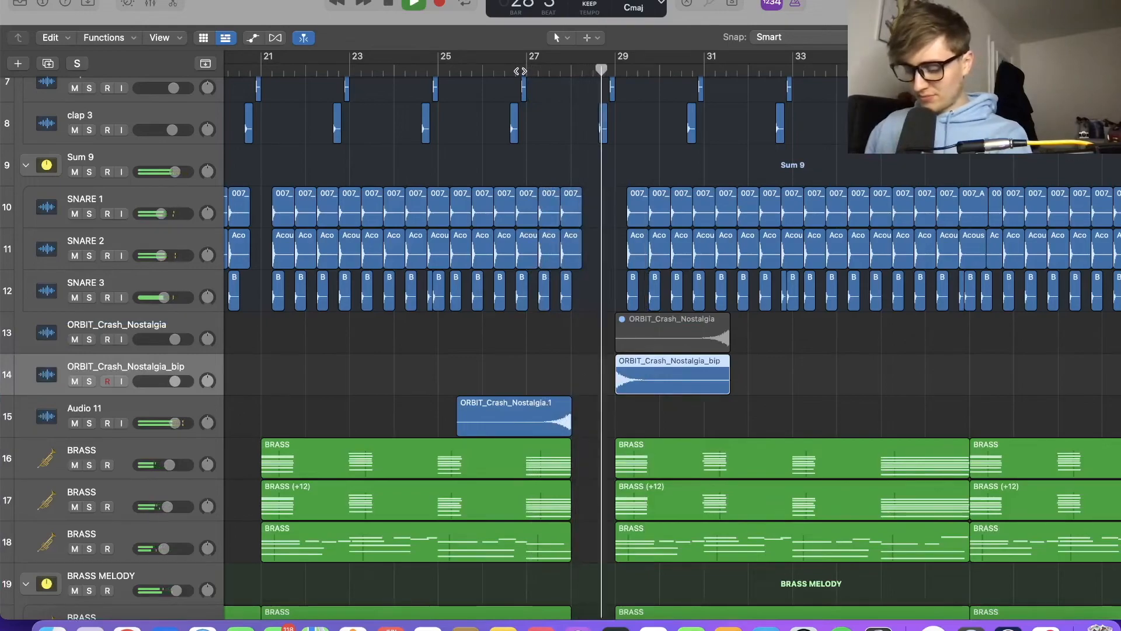
{"action": "key", "text": "super+Up"}
{"action": "key", "text": "super+Up"}
{"action": "key", "text": "super+Up"}
{"action": "key", "text": "super+Up"}
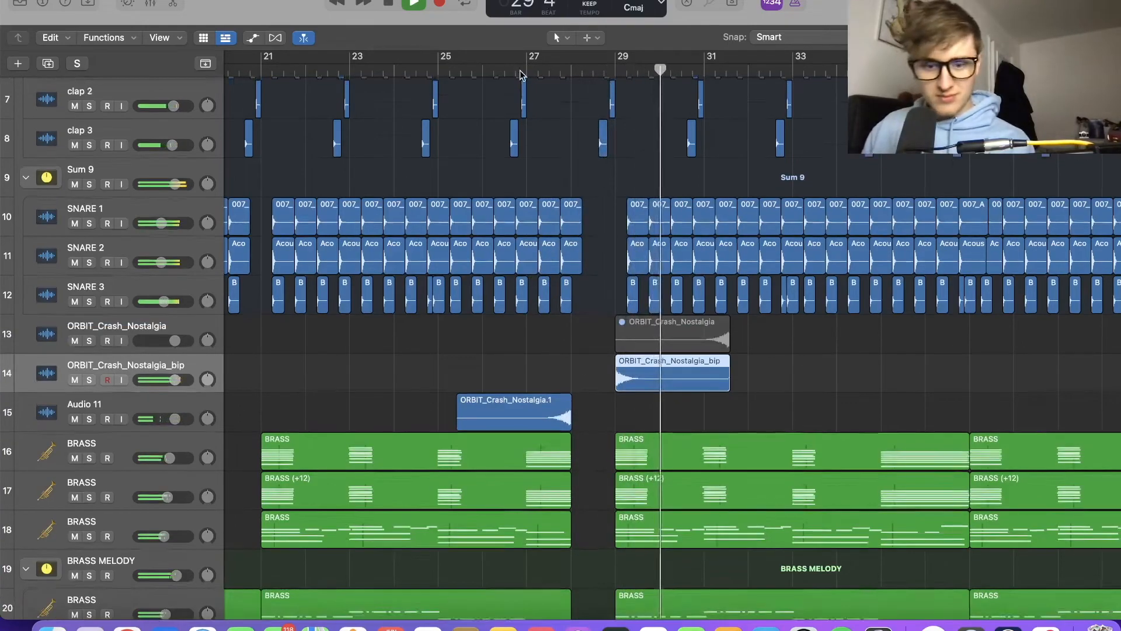
{"action": "key", "text": "super+Up"}
{"action": "key", "text": "space"}
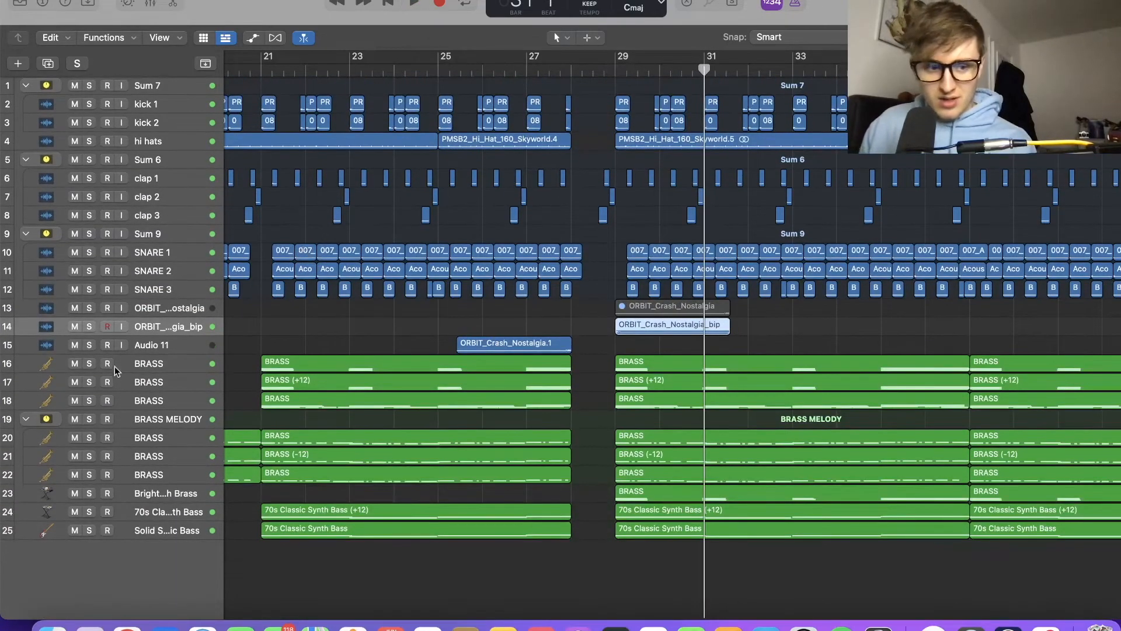
Insert Raum reverb on the bounced crash track and audition it from bar 28 to bar 30
{"action": "key", "text": "x"}
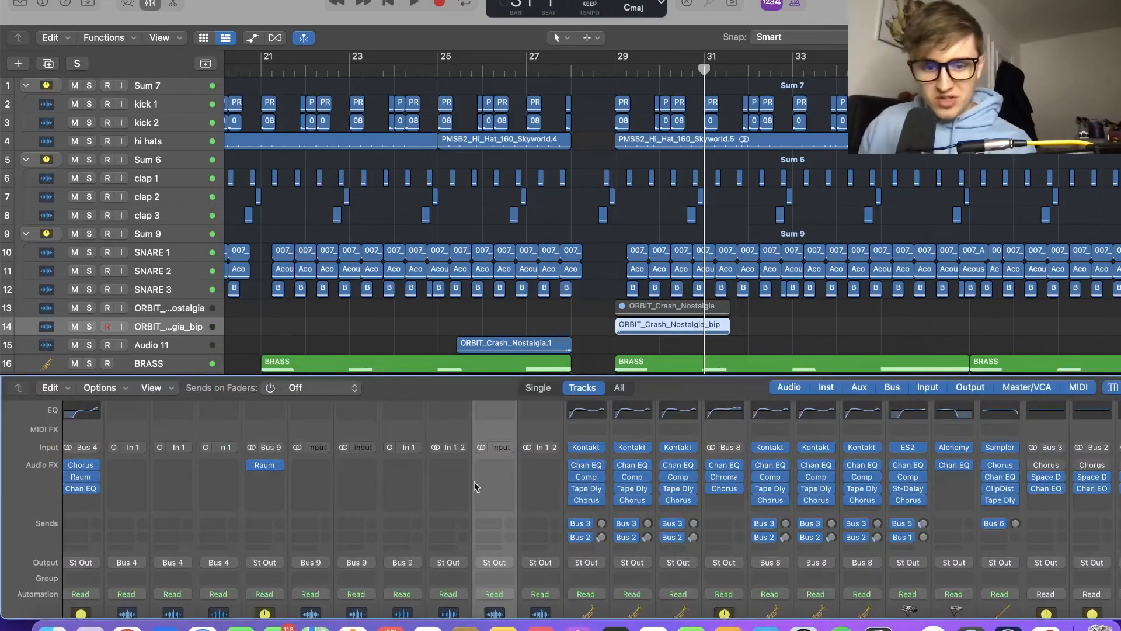
{"action": "left_click", "coordinate": [474, 486]}
{"action": "key", "text": "Escape"}
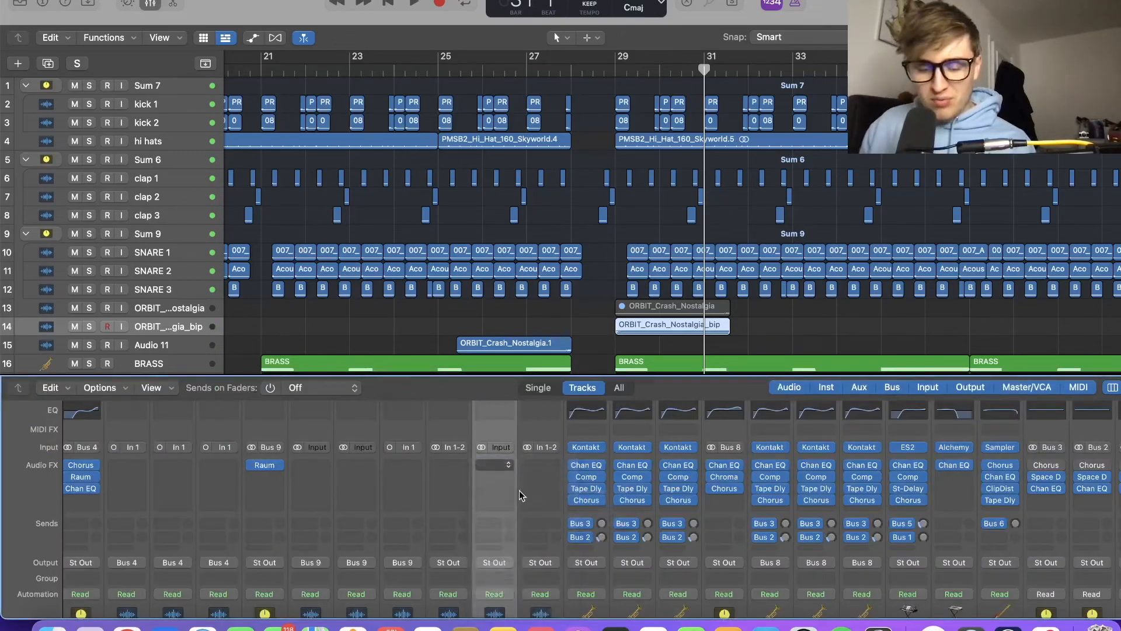
{"action": "left_click", "coordinate": [567, 72]}
{"action": "left_click_drag", "start_coordinate": [619, 167], "coordinate": [341, 216]}
{"action": "scroll", "coordinate": [587, 202], "scroll_direction": "down", "scroll_amount": 8}
{"action": "key", "text": "space"}
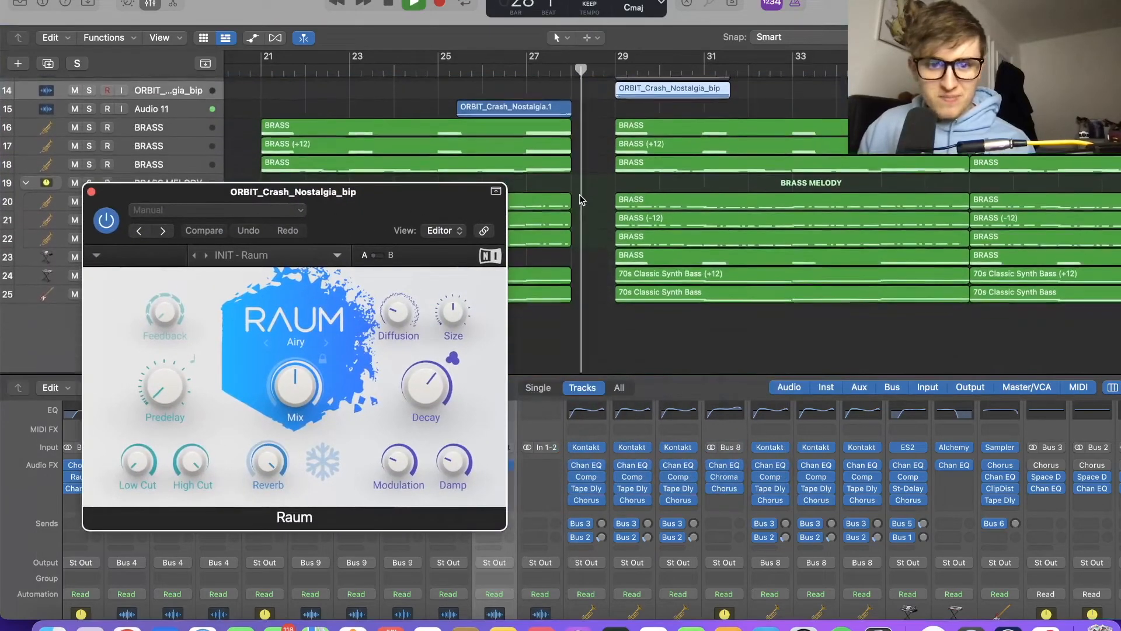
{"action": "scroll", "coordinate": [581, 199], "scroll_direction": "up", "scroll_amount": 1}
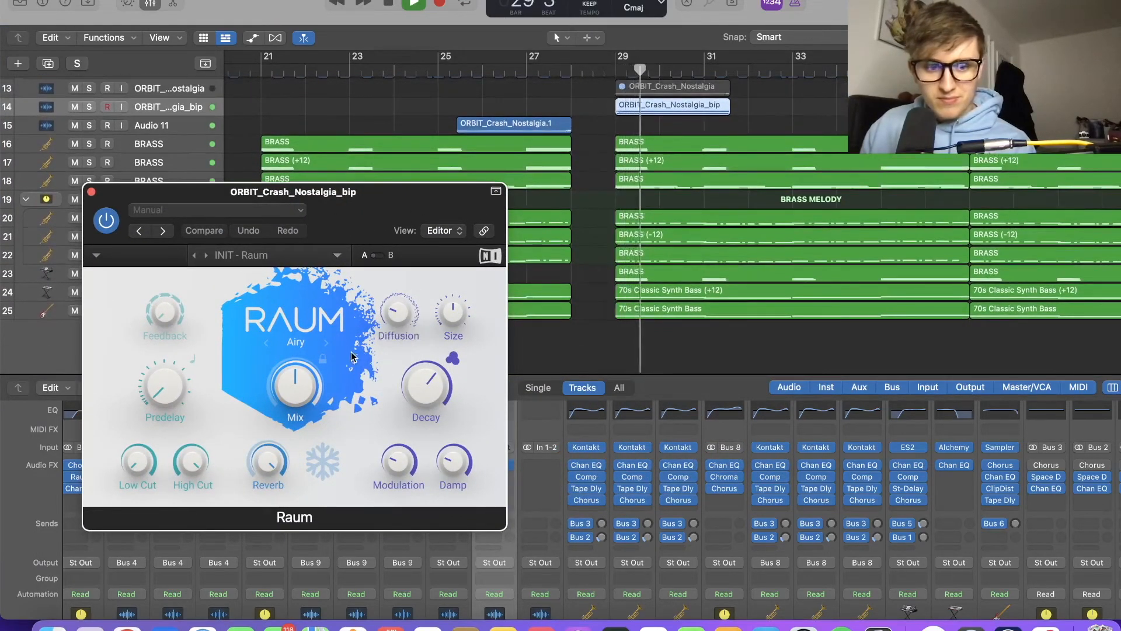
{"action": "key", "text": "super+w"}
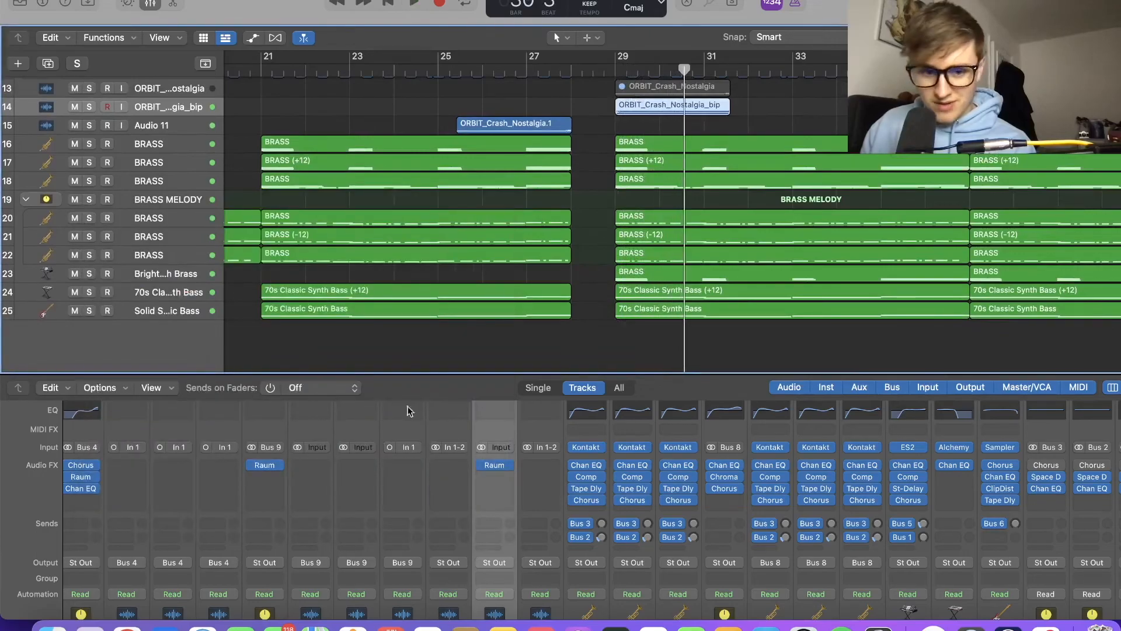
Add a stereo Tape Delay after Raum on the bounced crash track, with dry at 100%, spread at 100 and feedback at 51%
{"action": "left_click", "coordinate": [489, 477]}
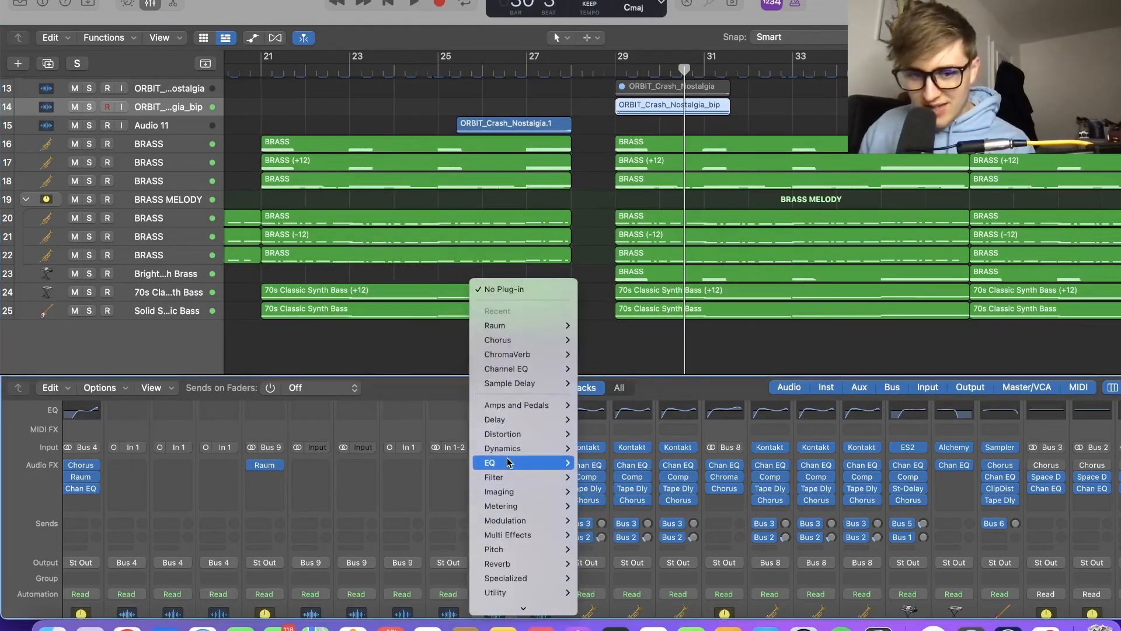
{"action": "mouse_move", "coordinate": [517, 421]}
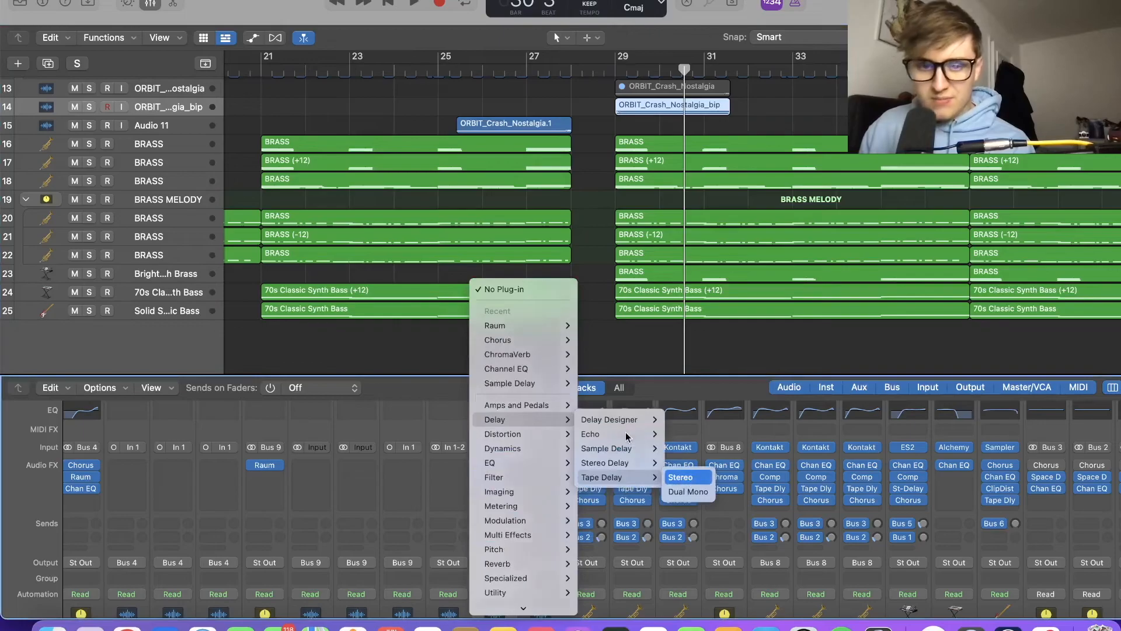
{"action": "key", "text": "Escape"}
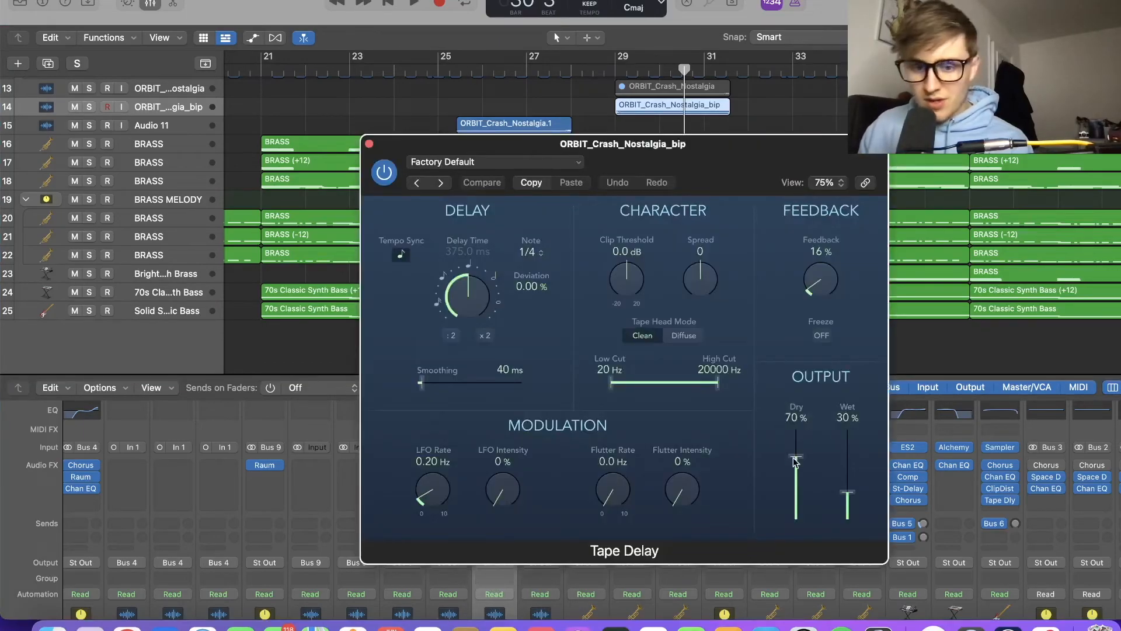
{"action": "left_click_drag", "start_coordinate": [792, 460], "coordinate": [795, 430]}
{"action": "left_click", "coordinate": [505, 75]}
{"action": "left_click_drag", "start_coordinate": [821, 279], "coordinate": [814, 257]}
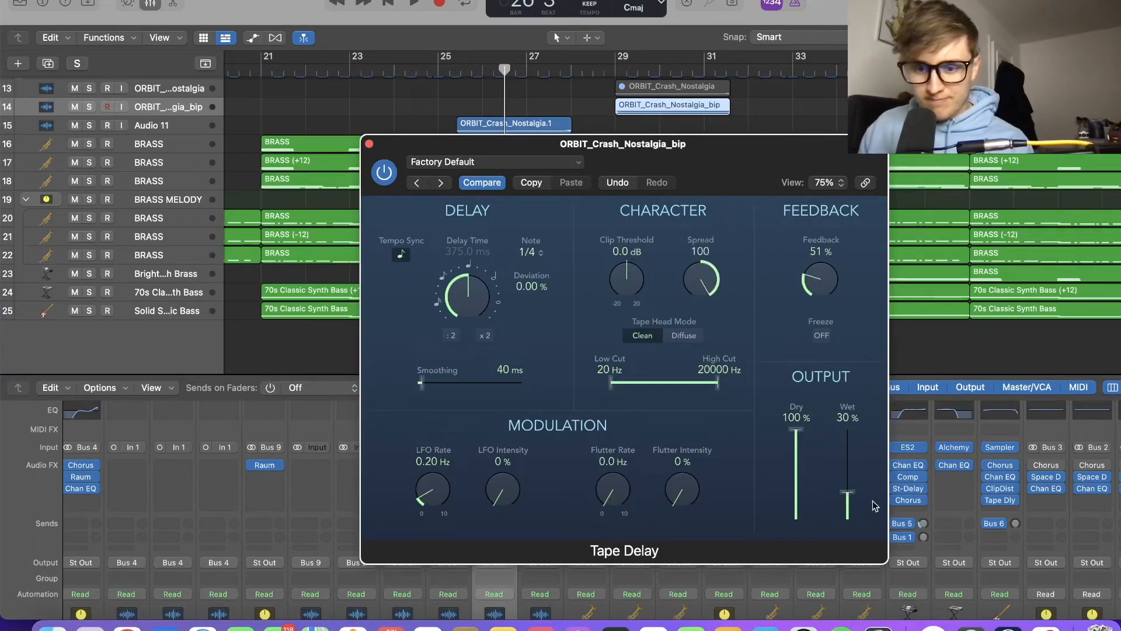
During playback, set the Tape Delay to 50% wet, 39% feedback, 96 Hz low cut and 2000 Hz high cut
{"action": "key", "text": "space"}
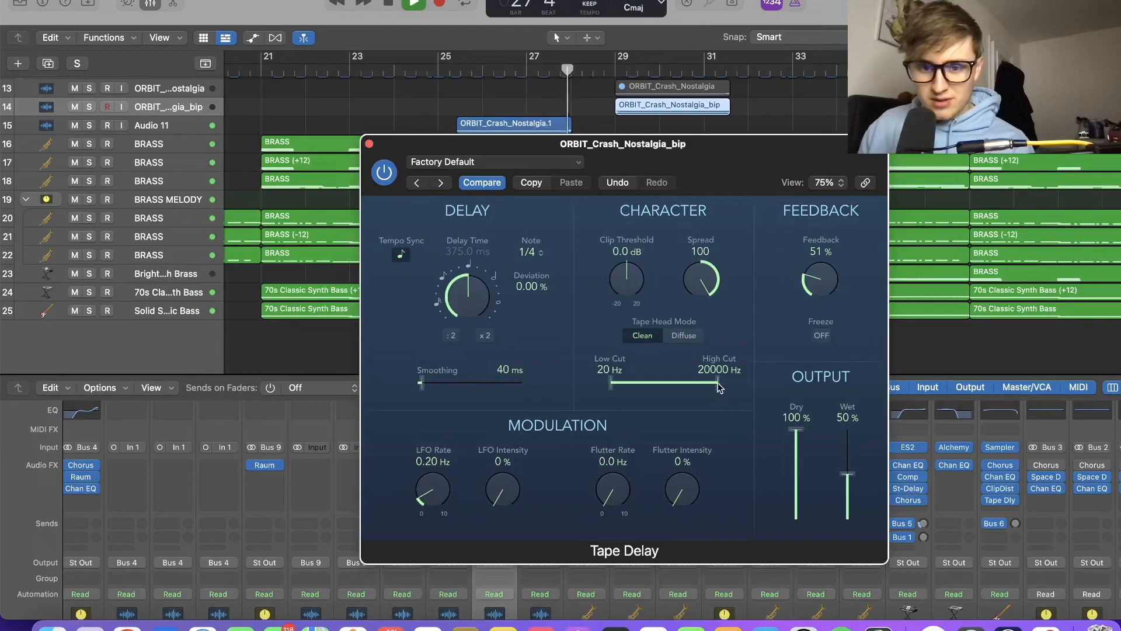
{"action": "left_click_drag", "start_coordinate": [616, 385], "coordinate": [645, 386]}
{"action": "left_click_drag", "start_coordinate": [672, 388], "coordinate": [675, 390]}
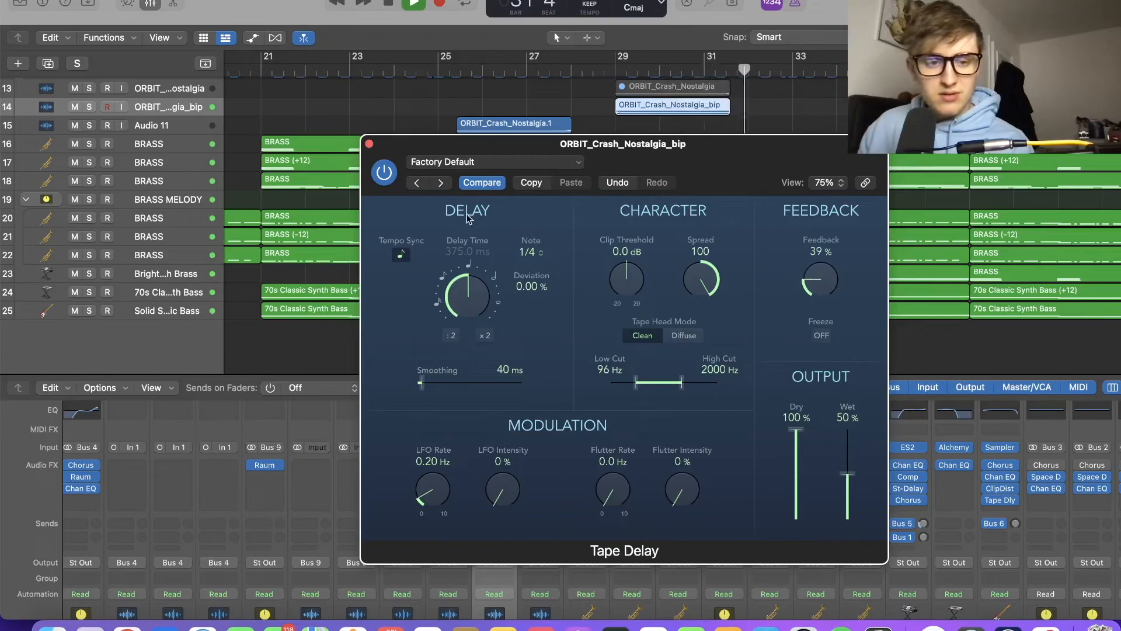
{"action": "left_click", "coordinate": [368, 144]}
{"action": "key", "text": "x"}
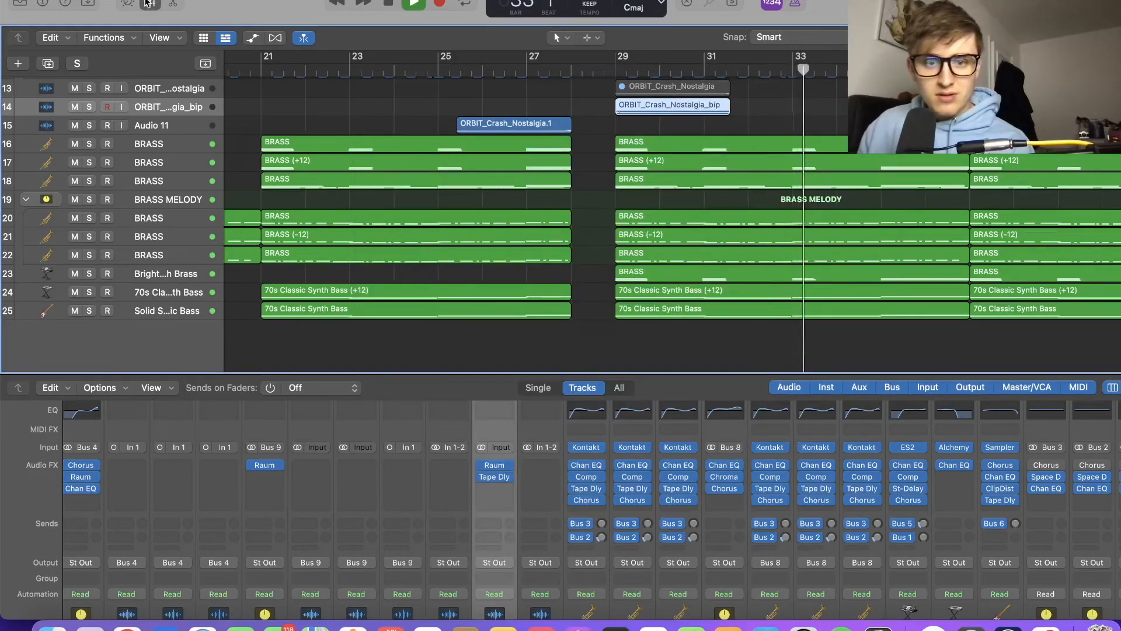
Copy both crash regions to the next section so the forward crash starts and the reversed crash ends at bar 37
{"action": "scroll", "coordinate": [420, 175], "scroll_direction": "right", "scroll_amount": 4}
{"action": "key", "text": "space"}
{"action": "scroll", "coordinate": [418, 173], "scroll_direction": "right", "scroll_amount": 2}
{"action": "left_click_drag", "start_coordinate": [521, 352], "coordinate": [303, 317]}
{"action": "left_click_drag", "start_coordinate": [448, 330], "coordinate": [787, 328]}
{"action": "key", "text": "space"}
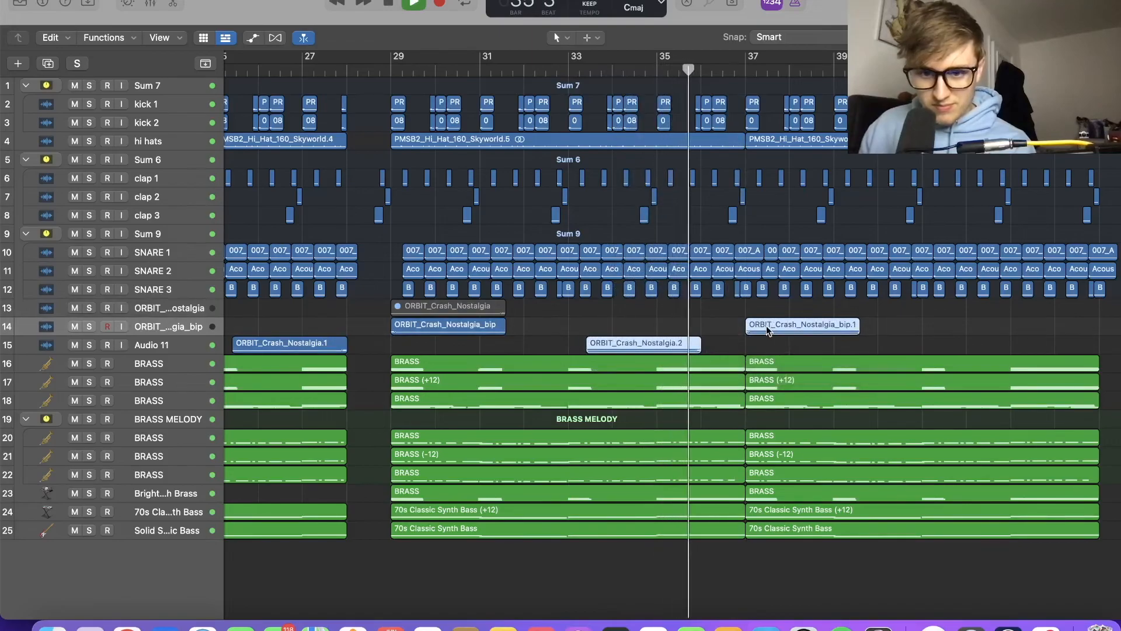
{"action": "left_click_drag", "start_coordinate": [658, 348], "coordinate": [701, 353]}
Copy the crash pair to bar 45, keeping only the reversed crash that leads into that bar
{"action": "left_click_drag", "start_coordinate": [779, 345], "coordinate": [988, 328]}
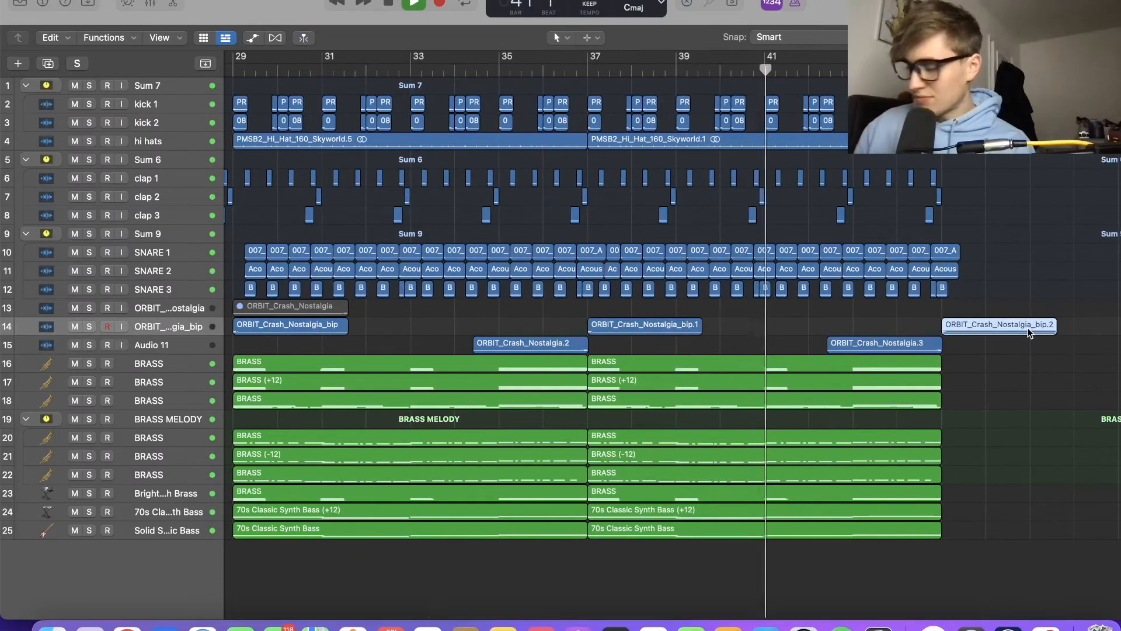
{"action": "key", "text": "z"}
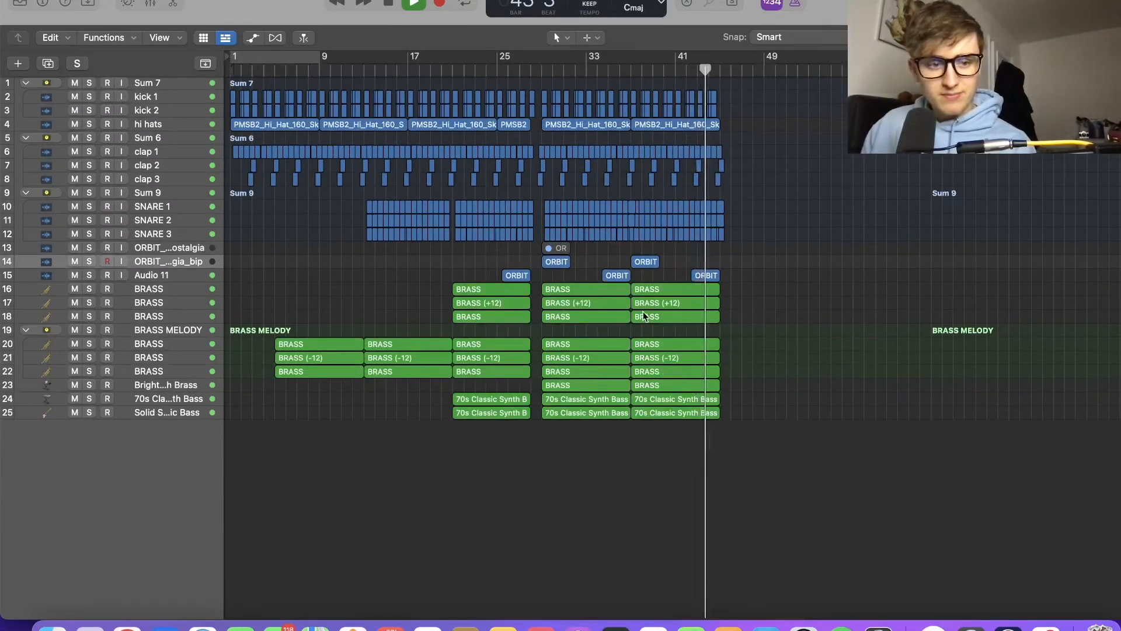
{"action": "key", "text": "space"}
Insert a stereo Chorus on Audio 11 at 0.067 Hz rate, 100% intensity and 100% mix, and copy it to the bounced crash track
{"action": "left_click", "coordinate": [186, 275]}
{"action": "key", "text": "x"}
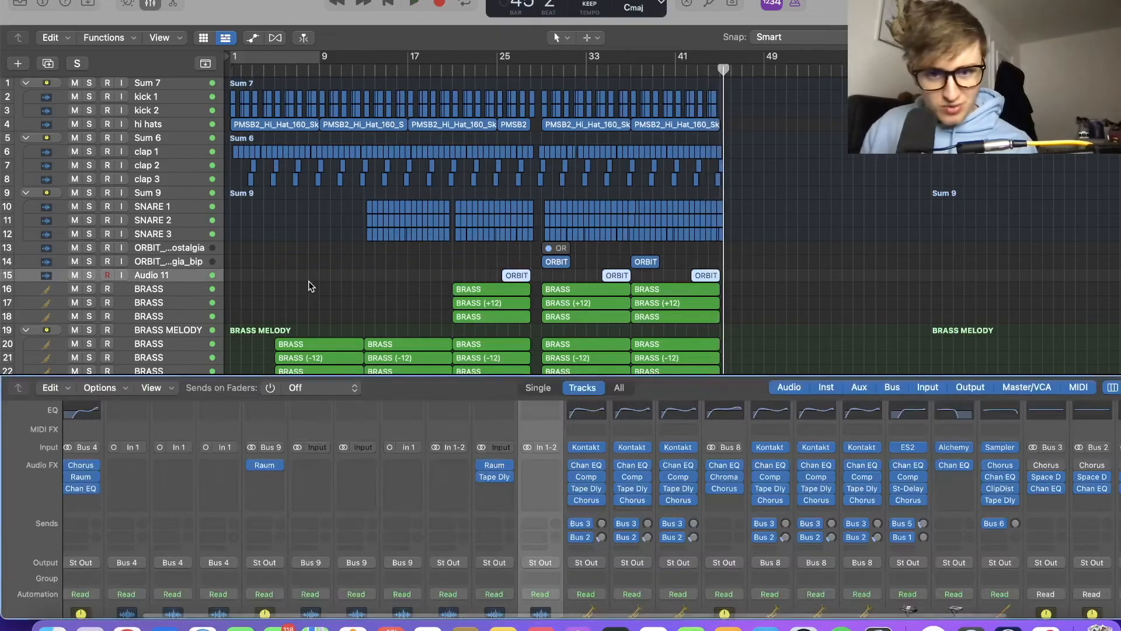
{"action": "left_click", "coordinate": [547, 465]}
{"action": "mouse_move", "coordinate": [581, 531]}
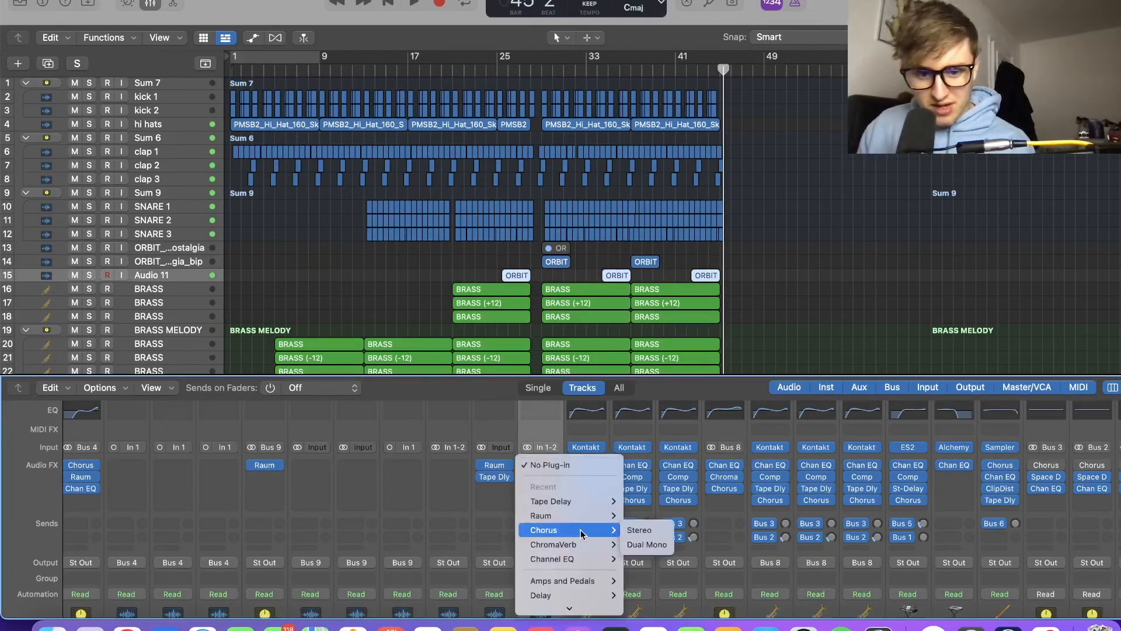
{"action": "left_click", "coordinate": [640, 531]}
{"action": "left_click_drag", "start_coordinate": [572, 230], "coordinate": [588, 108]}
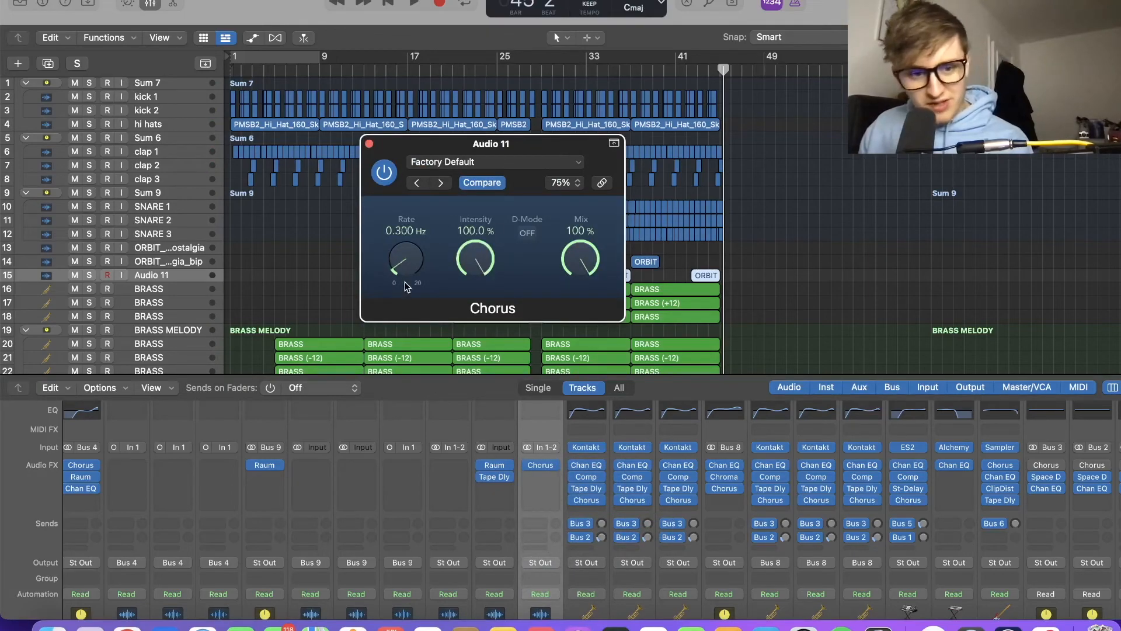
{"action": "left_click_drag", "start_coordinate": [407, 289], "coordinate": [407, 292]}
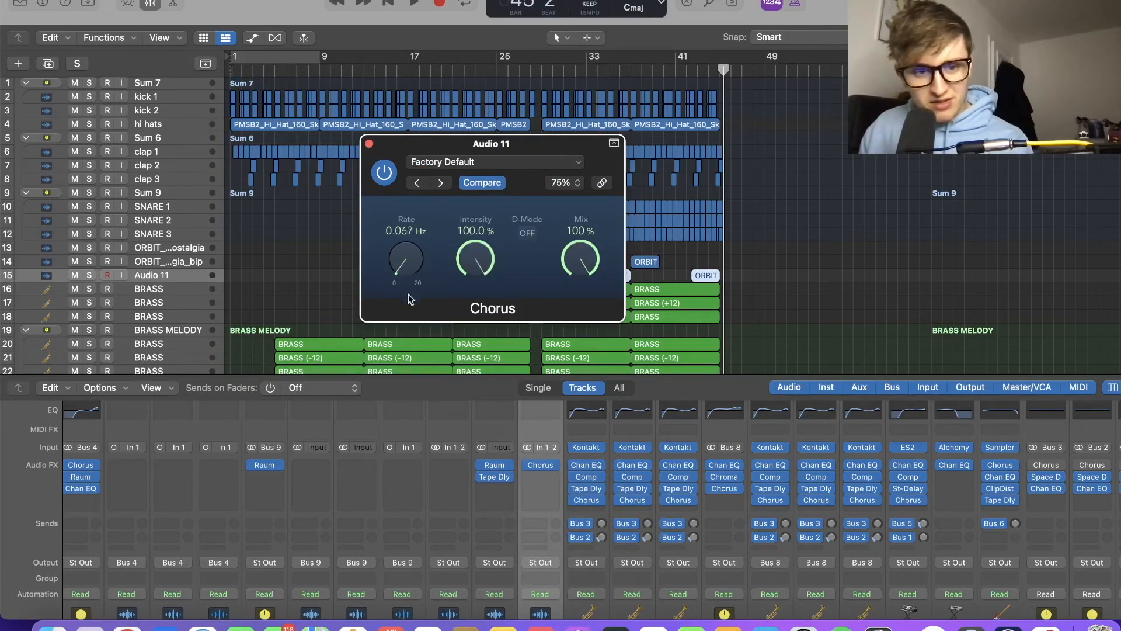
{"action": "left_click", "coordinate": [369, 144]}
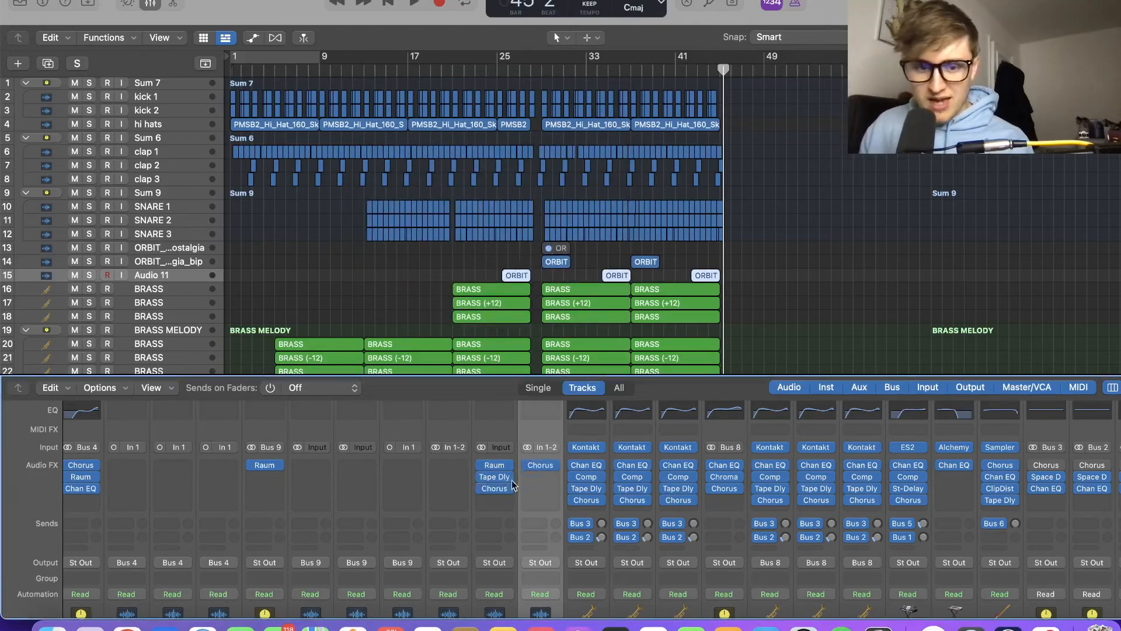
{"action": "key", "text": "x"}
Play the arrangement from the beginning to past bar 31 to review how the sections and crash effects work
{"action": "key", "text": "super+Up"}
{"action": "key", "text": "super+Left"}
{"action": "key", "text": "super+Left"}
{"action": "key", "text": "super+Left"}
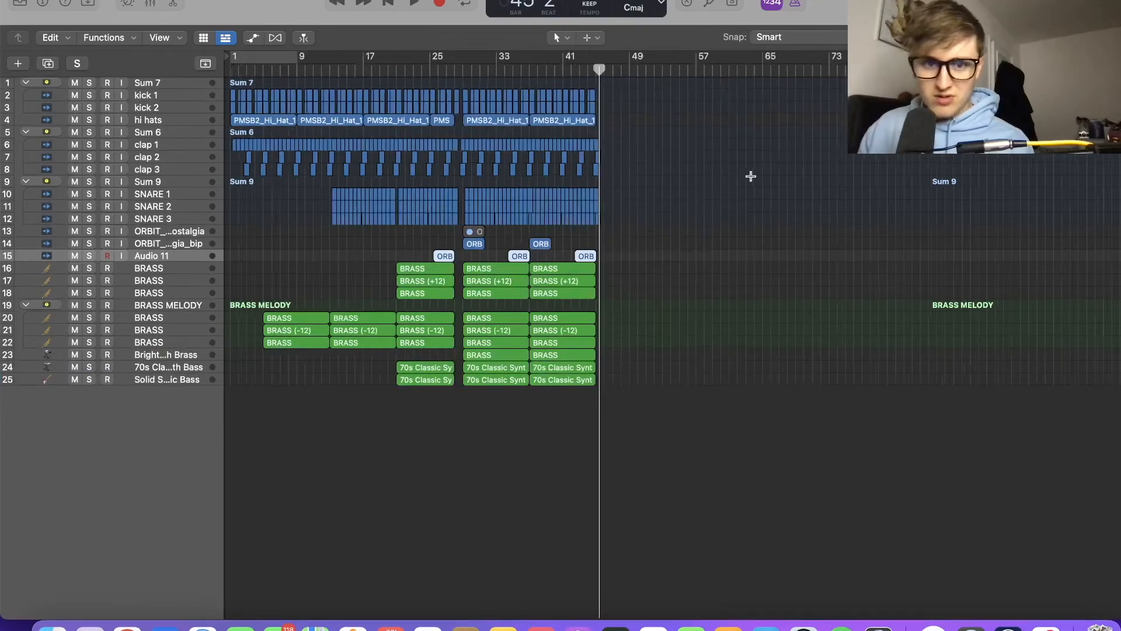
{"action": "key", "text": "Return"}
{"action": "key", "text": "space"}
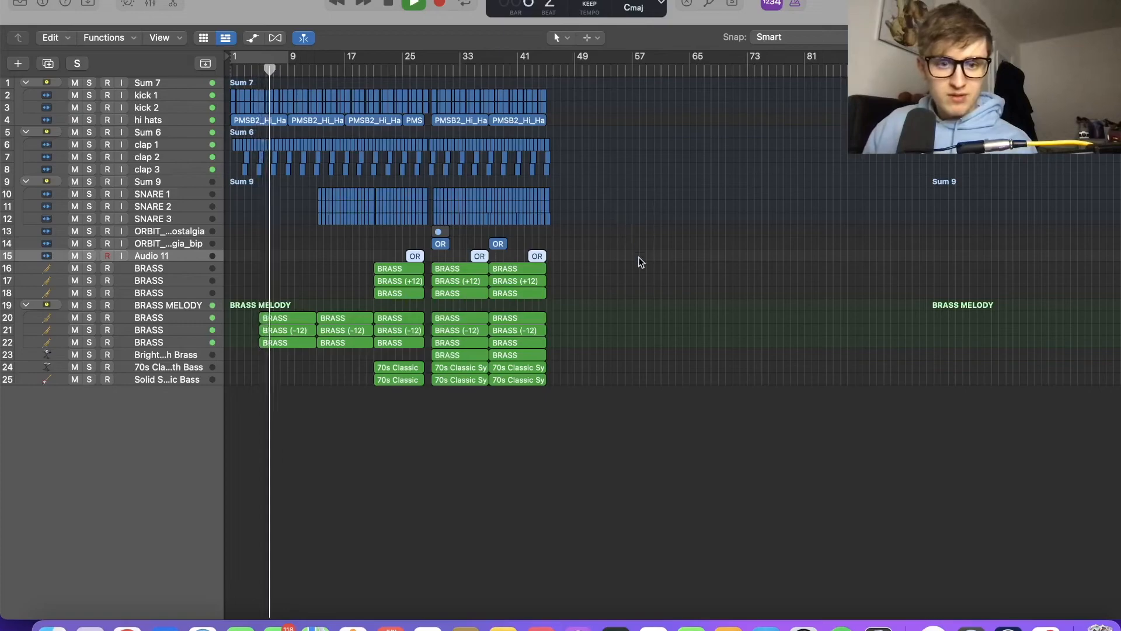
{"action": "left_click_drag", "start_coordinate": [645, 239], "coordinate": [193, 88]}
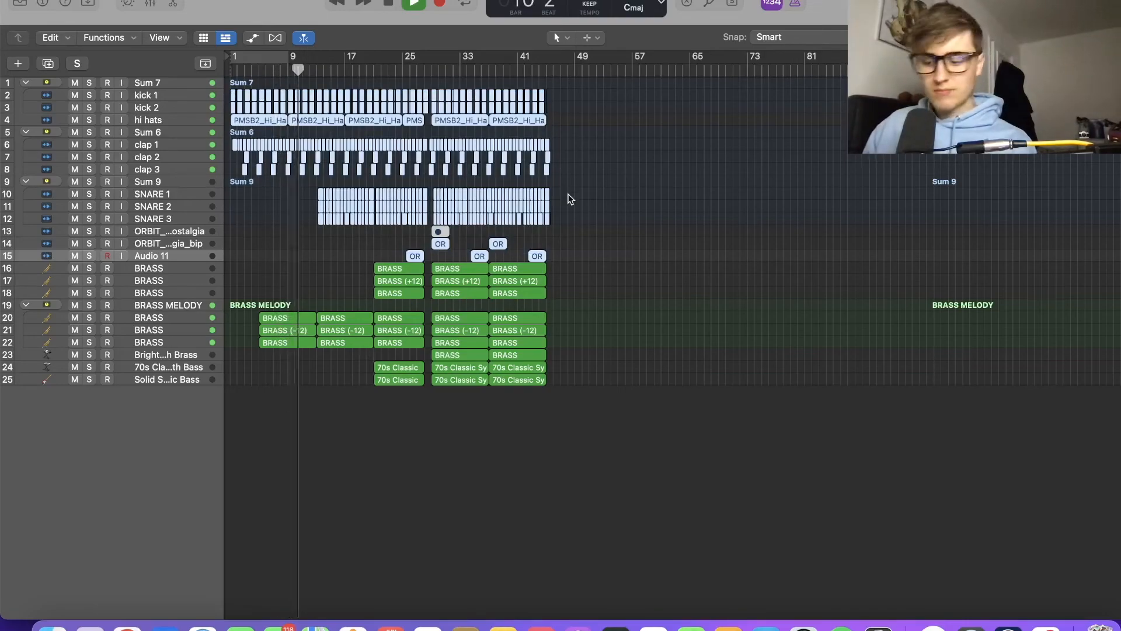
{"action": "left_click", "coordinate": [730, 219]}
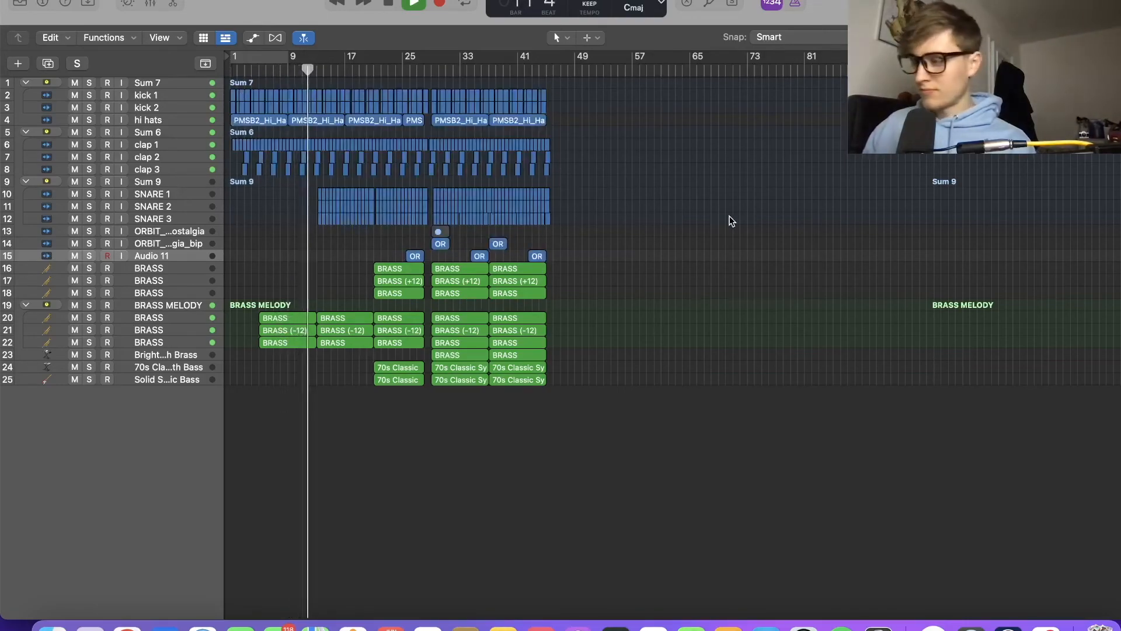
{"action": "key", "text": "super+Down"}
{"action": "key", "text": "super+Down"}
{"action": "key", "text": "super+Down"}
{"action": "key", "text": "super+Down"}
{"action": "key", "text": "super+Right"}
{"action": "key", "text": "super+Right"}
{"action": "key", "text": "super+Right"}
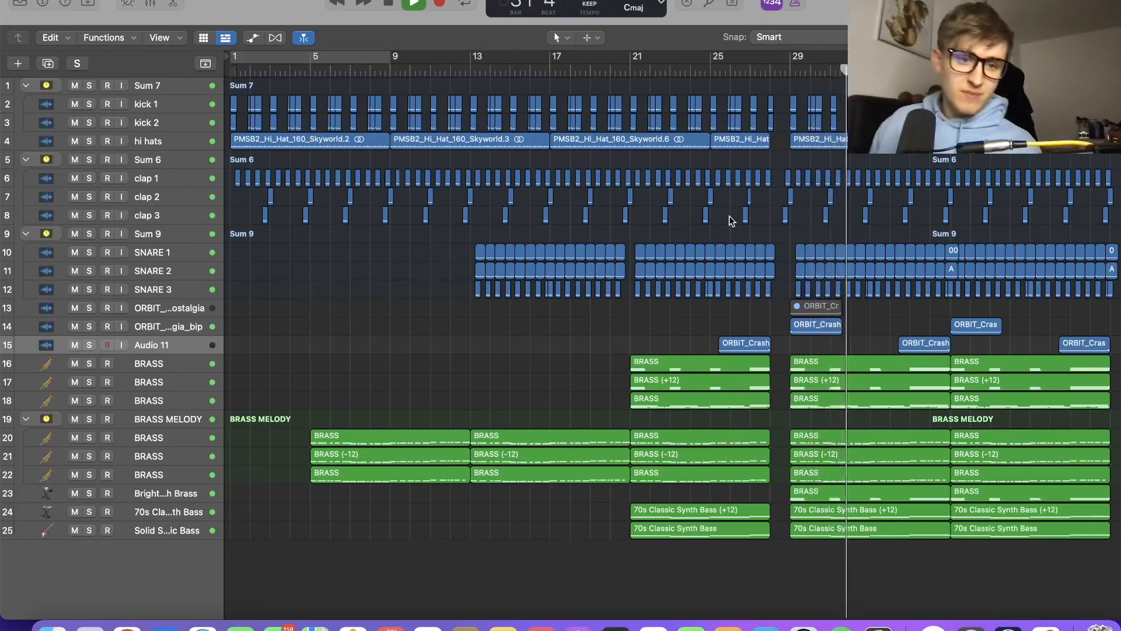
Raise the Raum reverb mix on the Sum 6 clap stack during playback
{"action": "left_click", "coordinate": [190, 165]}
{"action": "key", "text": "x"}
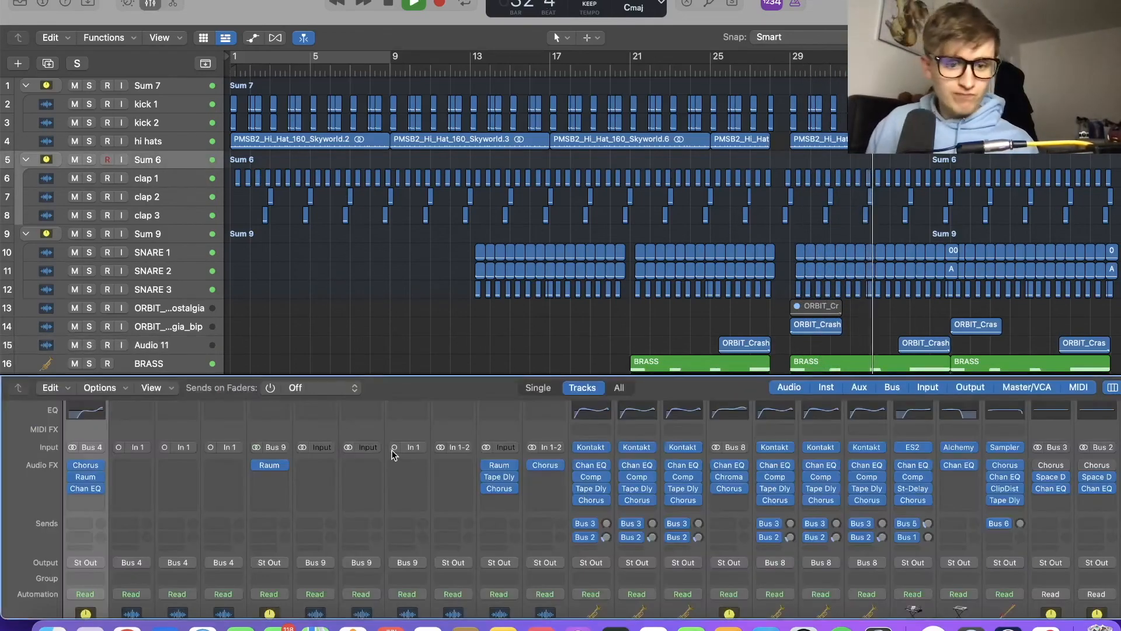
{"action": "left_click", "coordinate": [85, 476]}
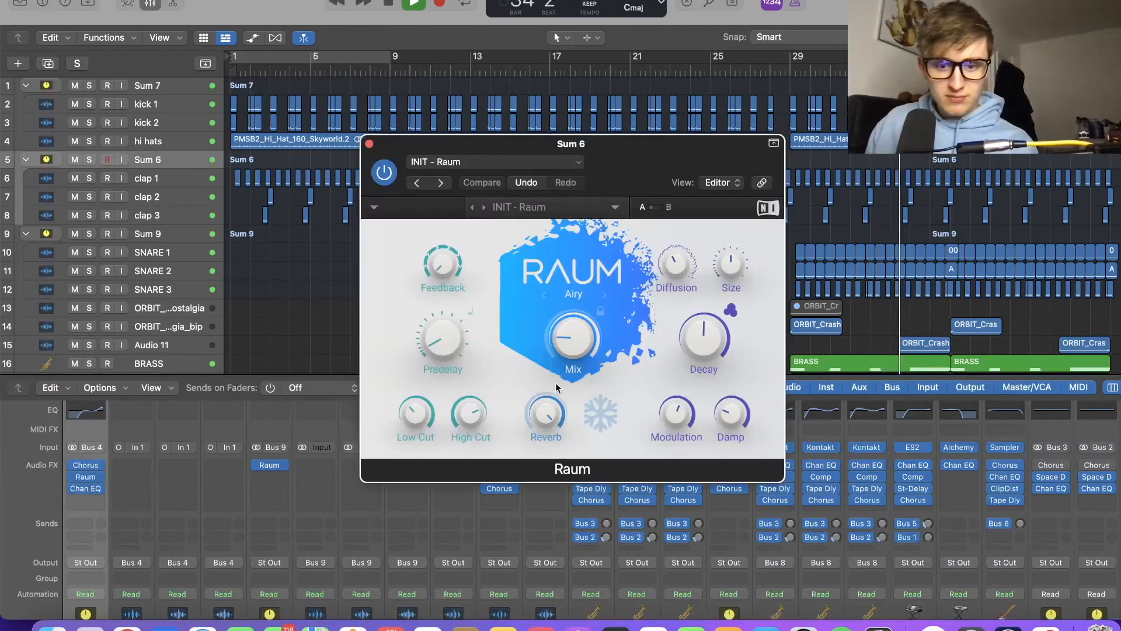
{"action": "mouse_move", "coordinate": [581, 338]}
{"action": "left_mouse_down"}
{"action": "mouse_move", "coordinate": [575, 276]}
{"action": "mouse_move", "coordinate": [572, 318]}
{"action": "left_mouse_up"}
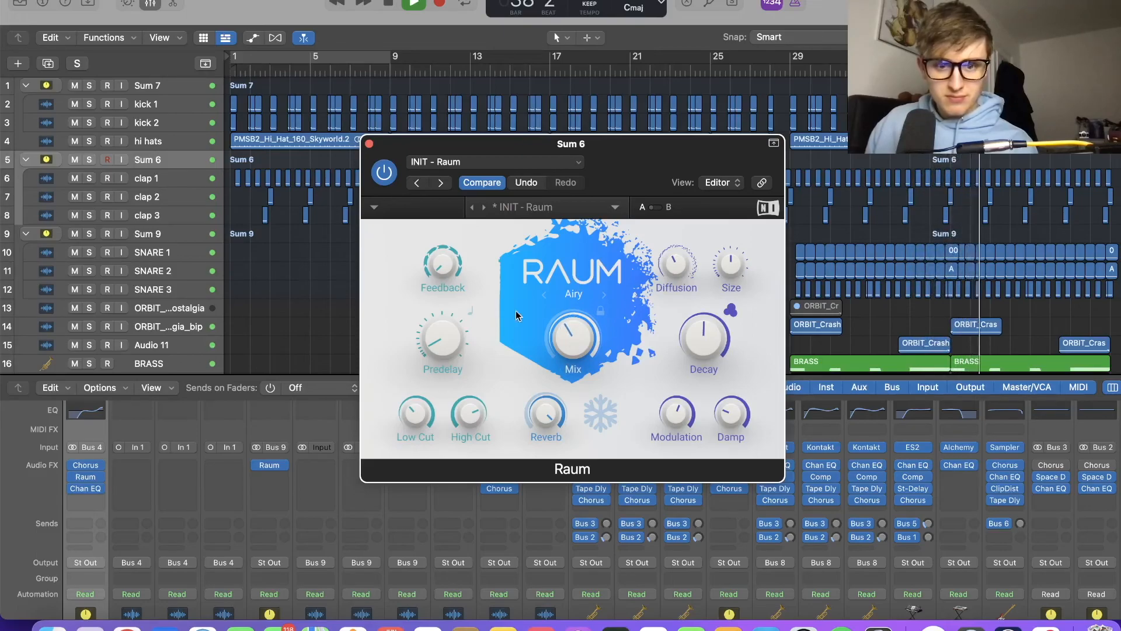
{"action": "left_click", "coordinate": [369, 143]}
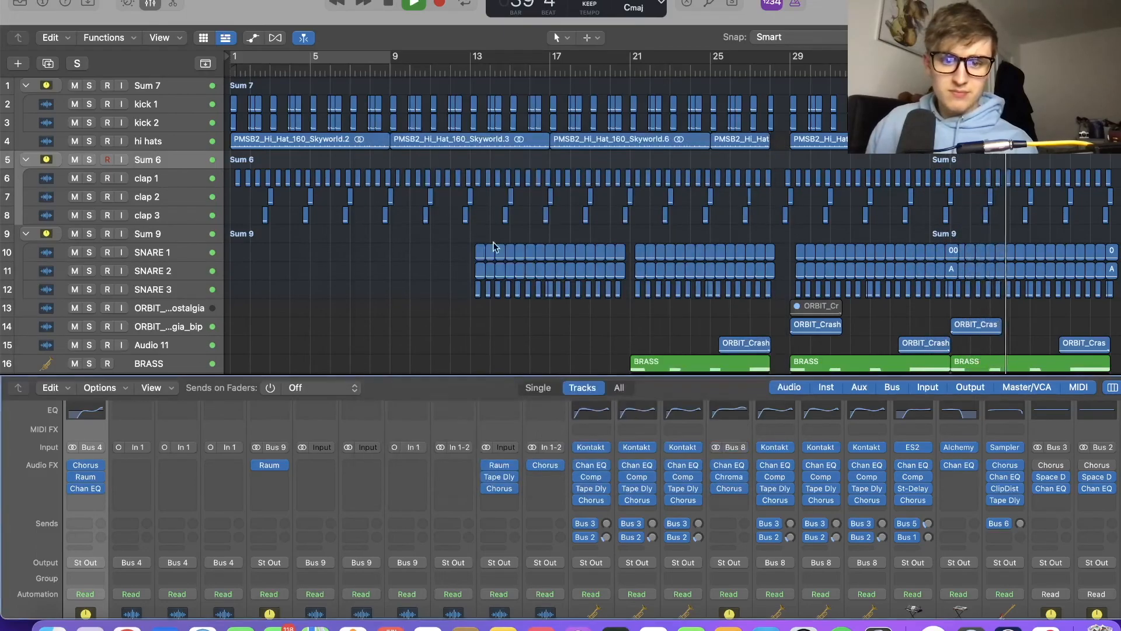
Play the rest of the second section past bar 45 and examine the whole arrangement
{"action": "scroll", "coordinate": [761, 231], "scroll_direction": "right", "scroll_amount": 5}
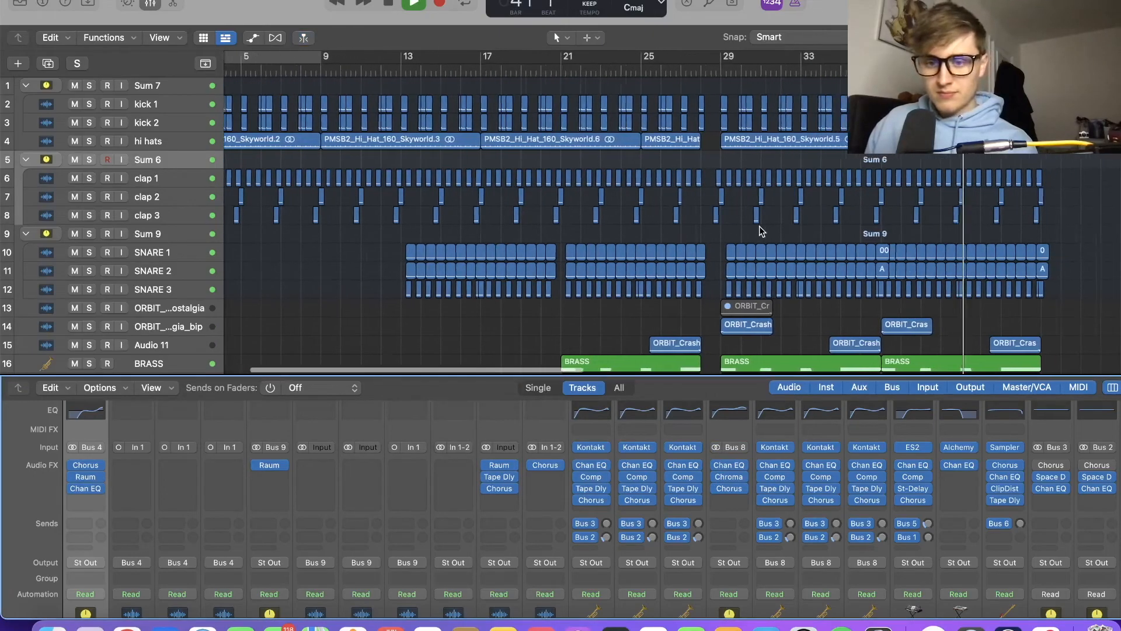
{"action": "key", "text": "super+Right"}
{"action": "key", "text": "super+Right"}
{"action": "key", "text": "super+Right"}
{"action": "key", "text": "super+Right"}
{"action": "scroll", "coordinate": [761, 230], "scroll_direction": "left", "scroll_amount": 1}
{"action": "scroll", "coordinate": [761, 230], "scroll_direction": "left", "scroll_amount": 4}
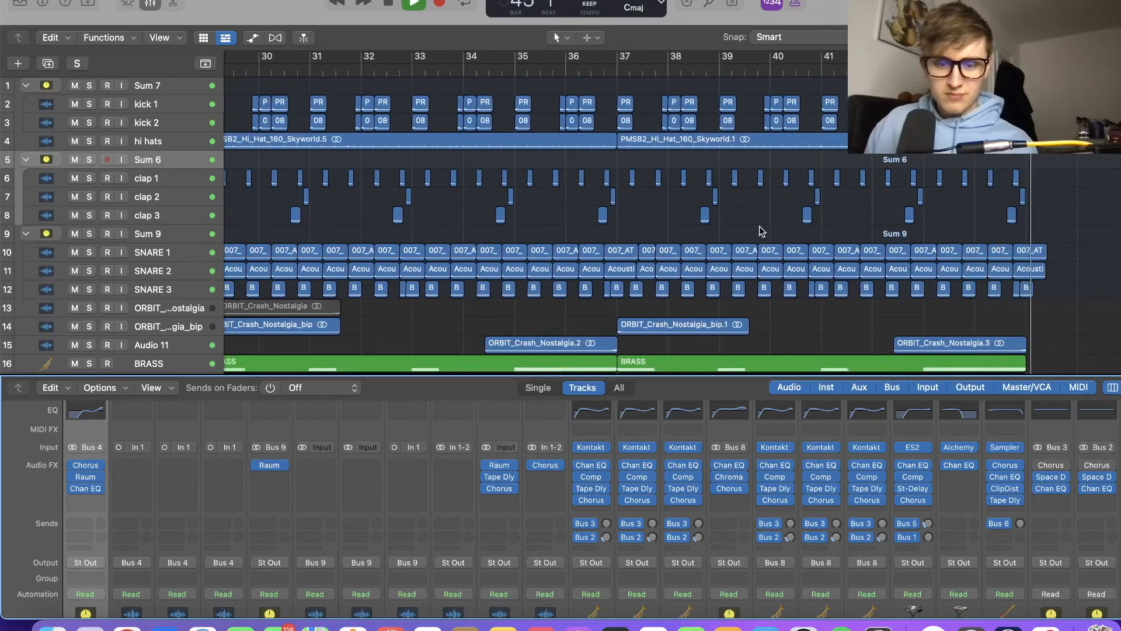
{"action": "key", "text": "space"}
{"action": "key", "text": "x"}
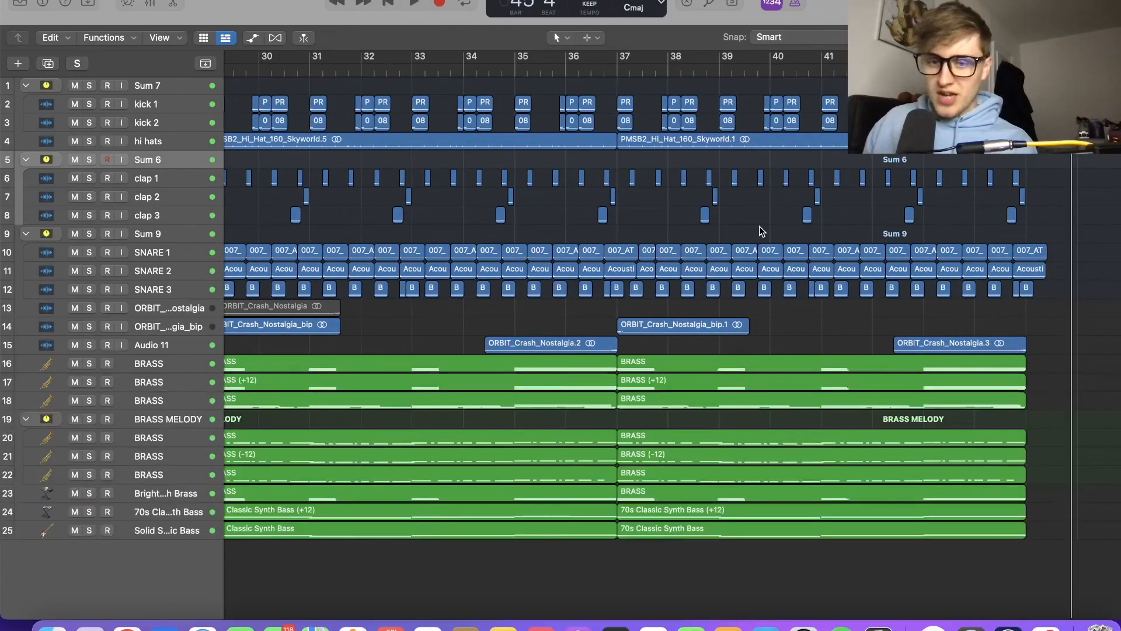
{"action": "key", "text": "super+Left"}
{"action": "key", "text": "super+Left"}
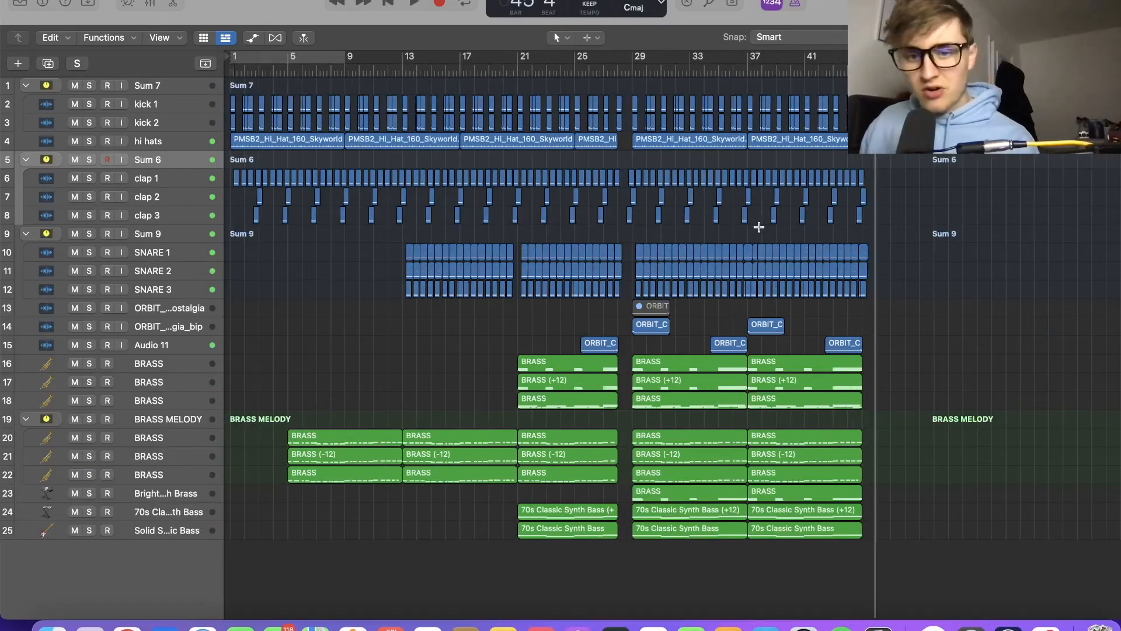